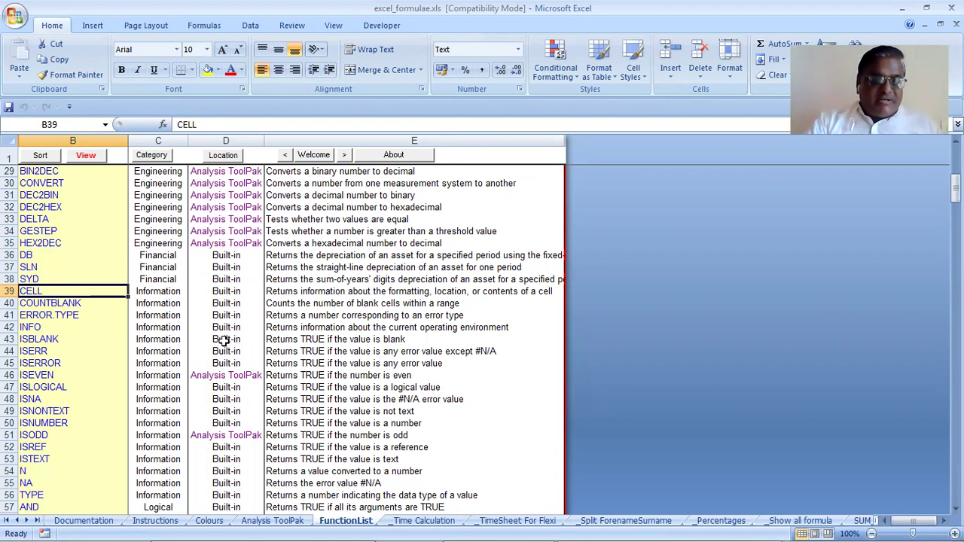
Step: Open the example sheet for the CELL function from the function list and look over its sample formulas and description
scroll(201, 334, "down", 1)
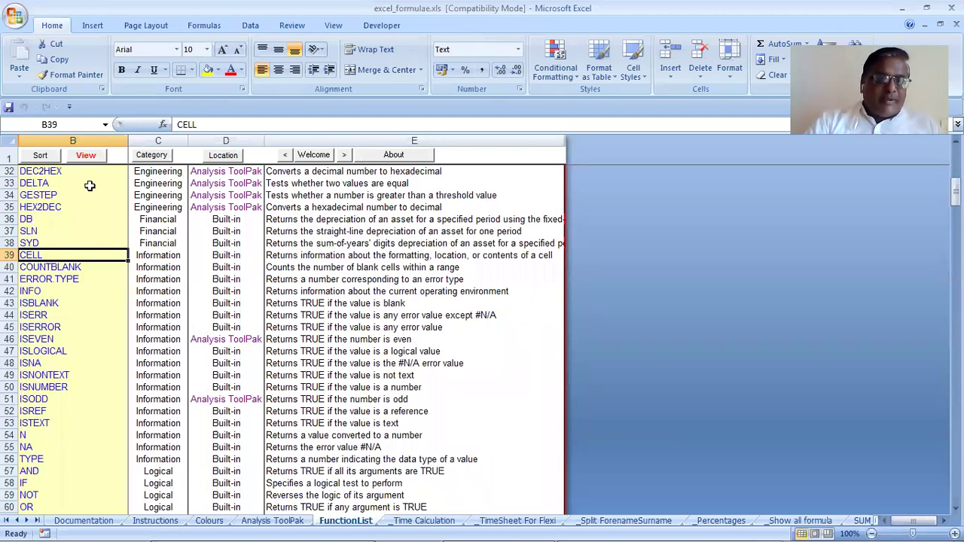
left_click(87, 157)
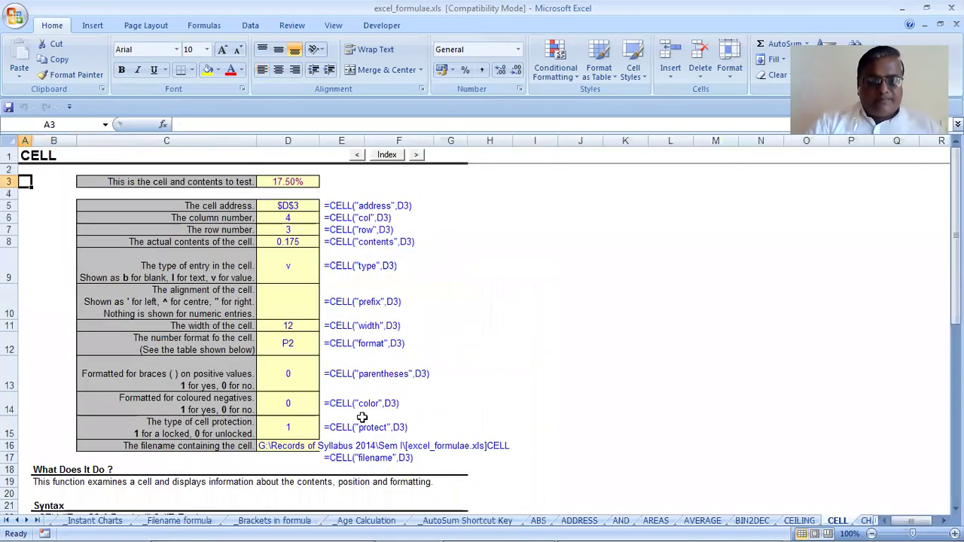
scroll(492, 409, "down", 1)
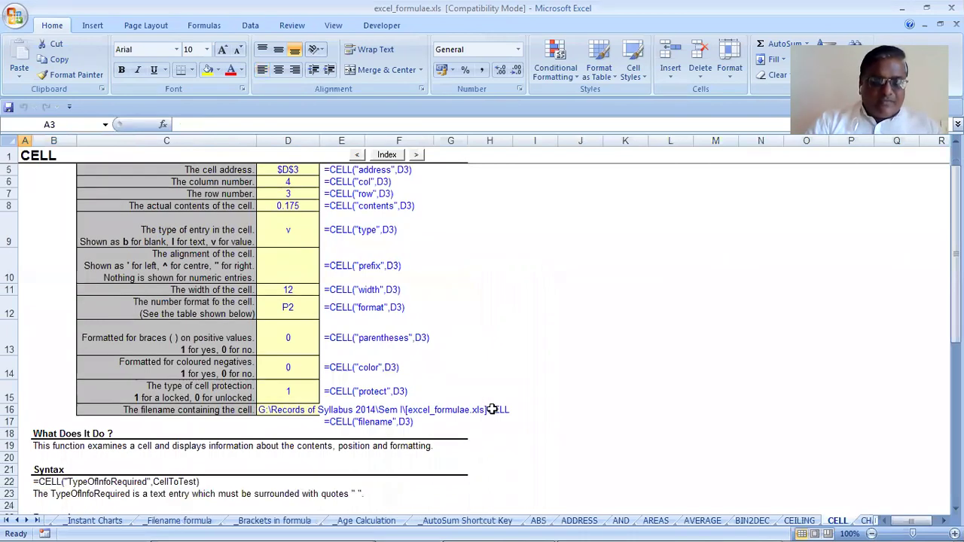
scroll(492, 409, "up", 1)
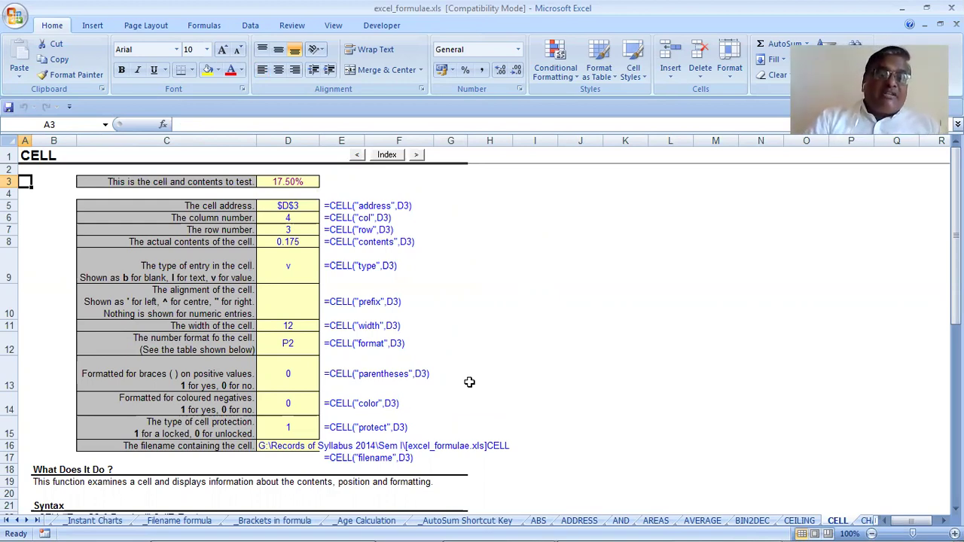
scroll(469, 381, "down", 1)
scroll(468, 381, "up", 1)
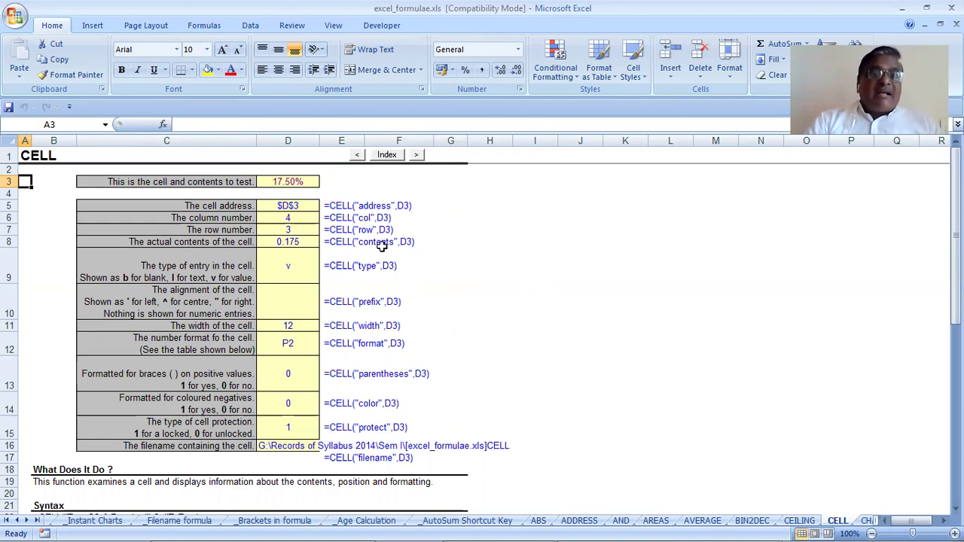
Step: Change the content of the test cell D3 to 17
left_click(299, 182)
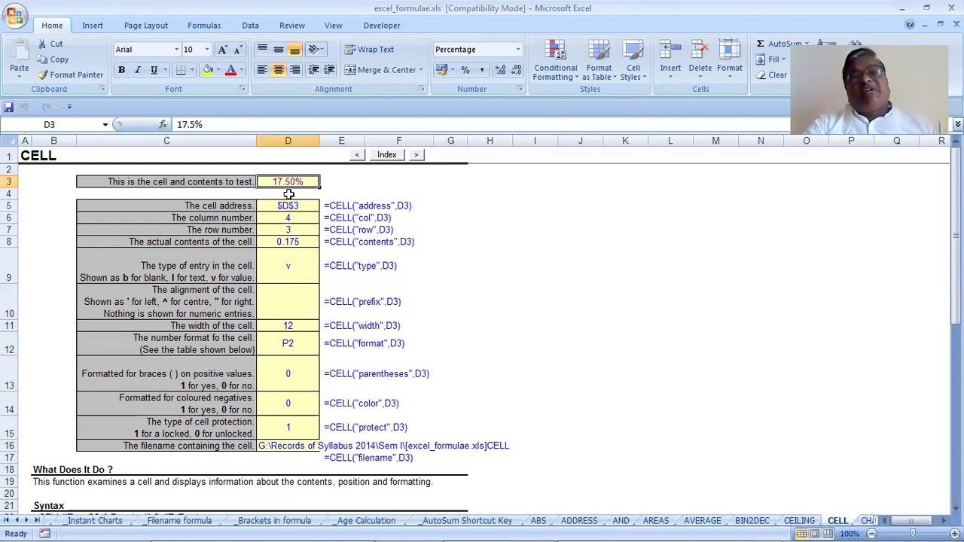
left_click(241, 120)
key("BackSpace")
key("BackSpace")
key("BackSpace")
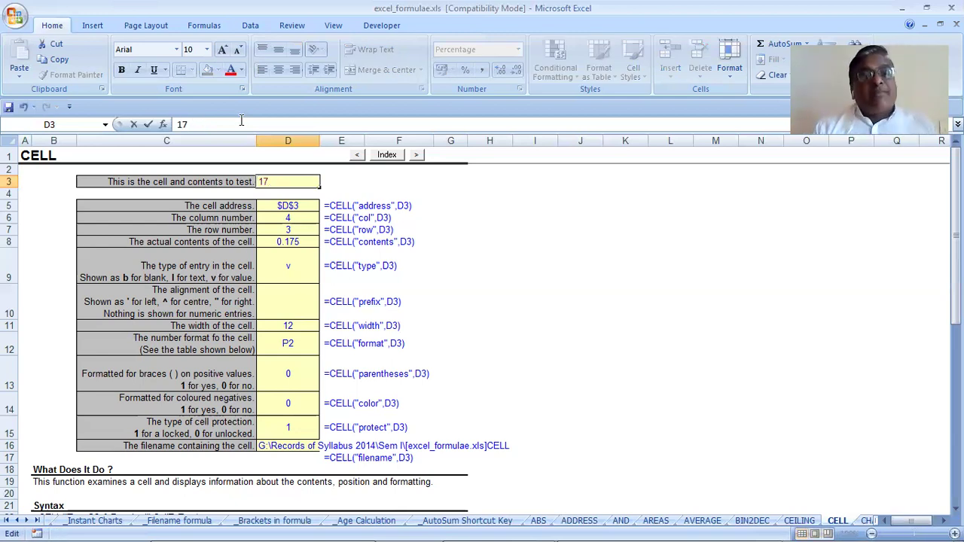
key("Tab")
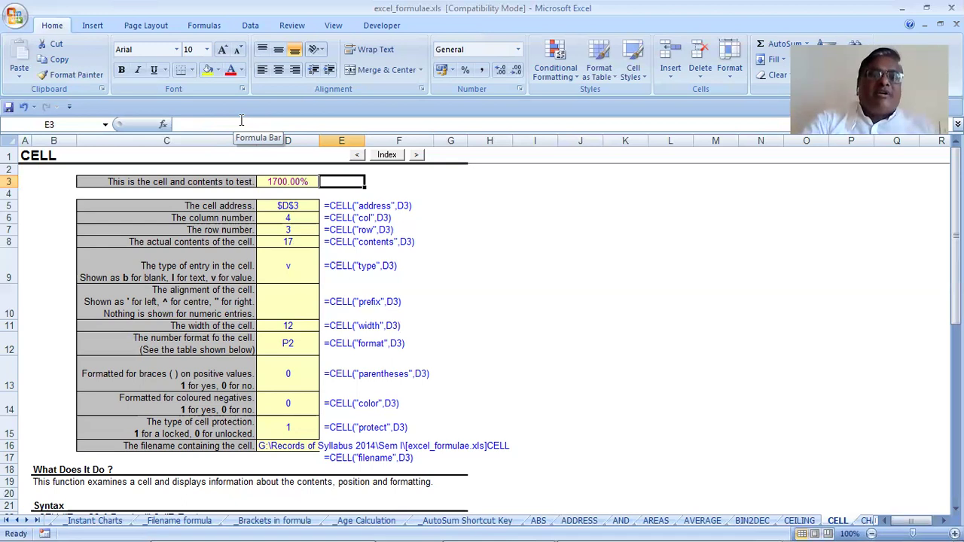
Step: Format the test cell D3 as Number with two decimal places
left_click(282, 252)
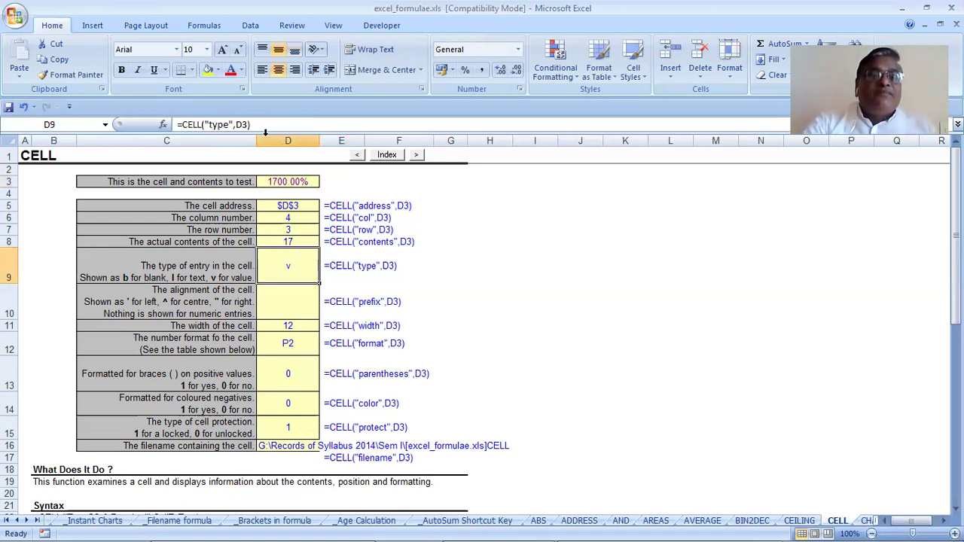
left_click(278, 180)
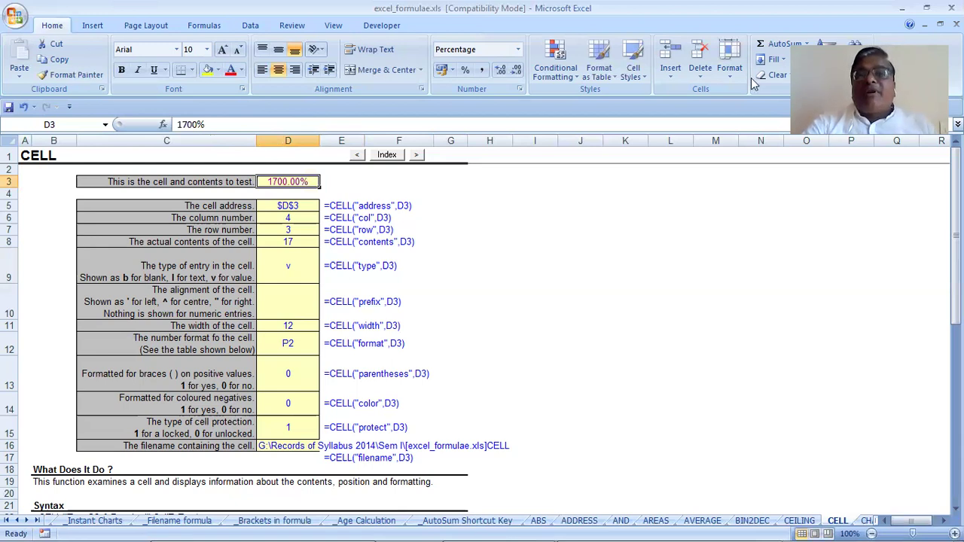
left_click(726, 76)
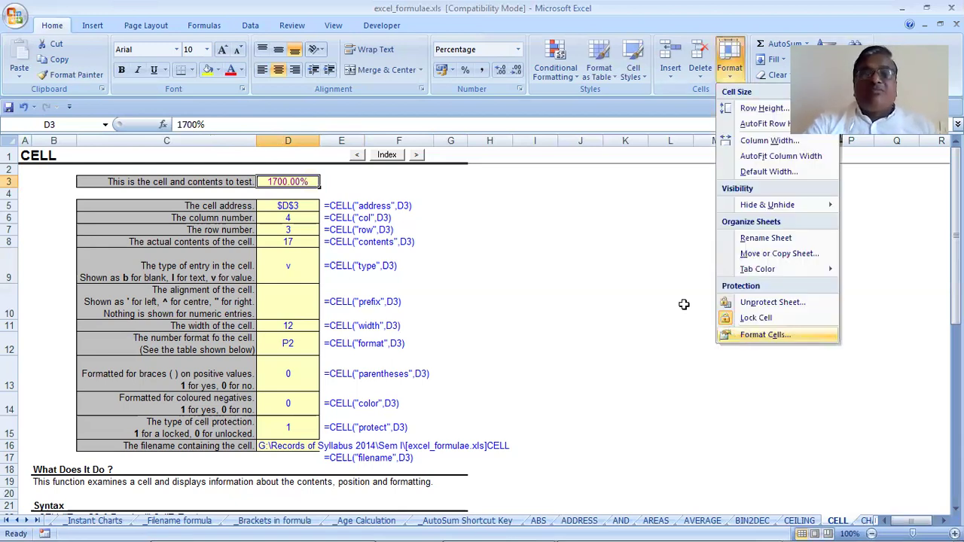
key("Escape")
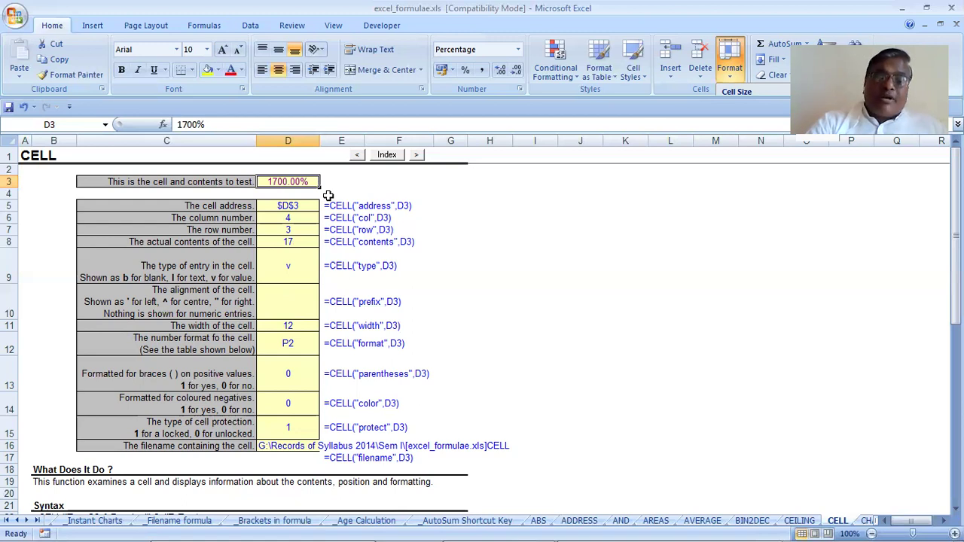
key("ctrl+1")
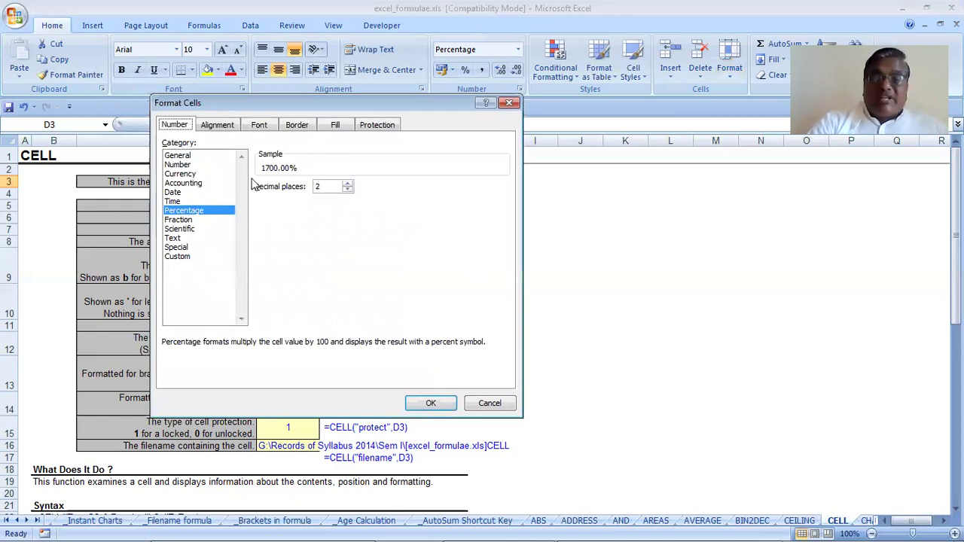
left_click(181, 165)
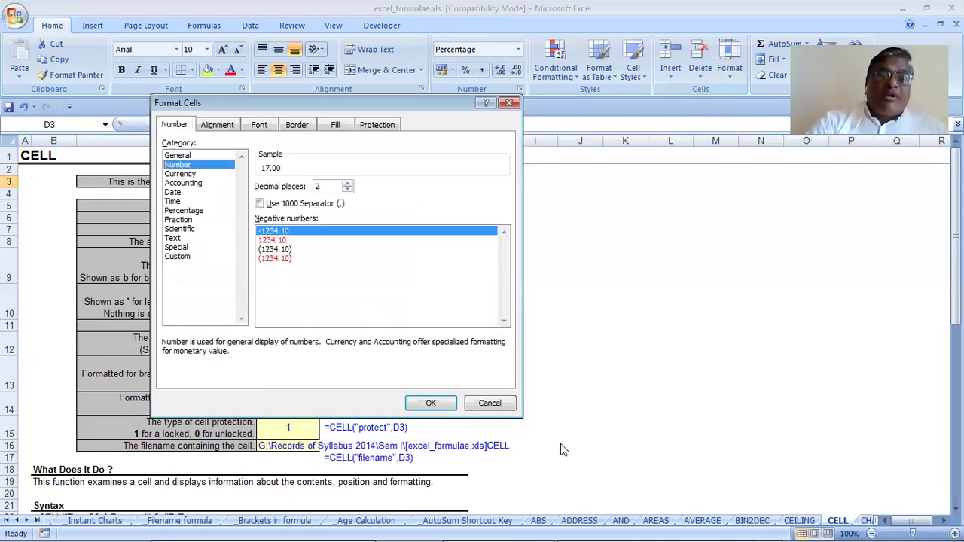
left_click(430, 403)
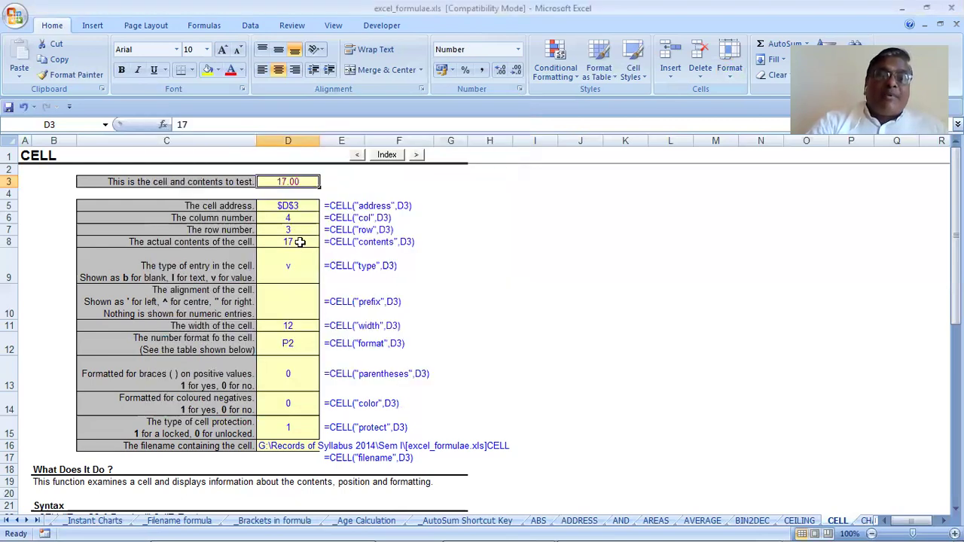
Step: Edit the value in the test cell D3 to 17.75
left_click(222, 124)
type(".75")
key("Tab")
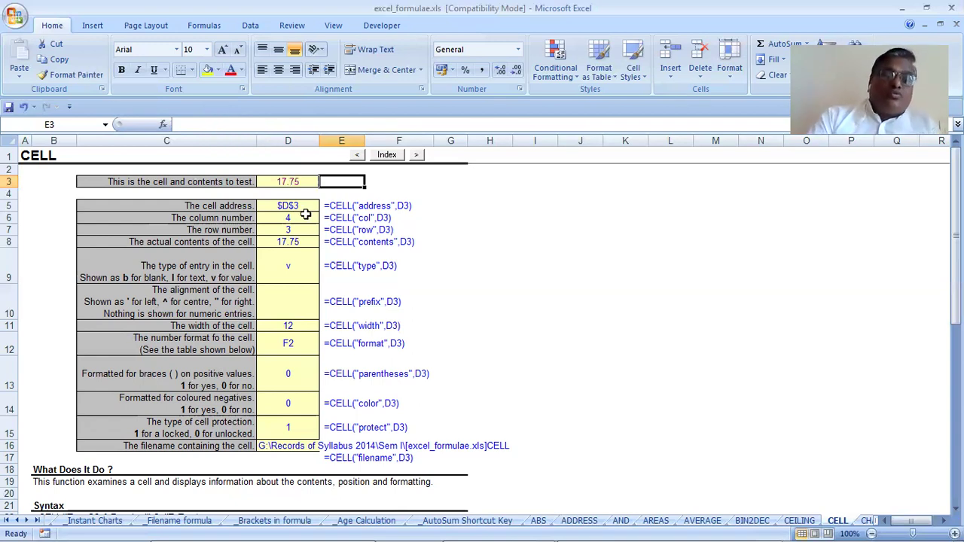
Step: Replace the number in D3 with the text ITI preceded by a double quotation mark and a space
key("Left")
key("ctrl+c")
type("\"")
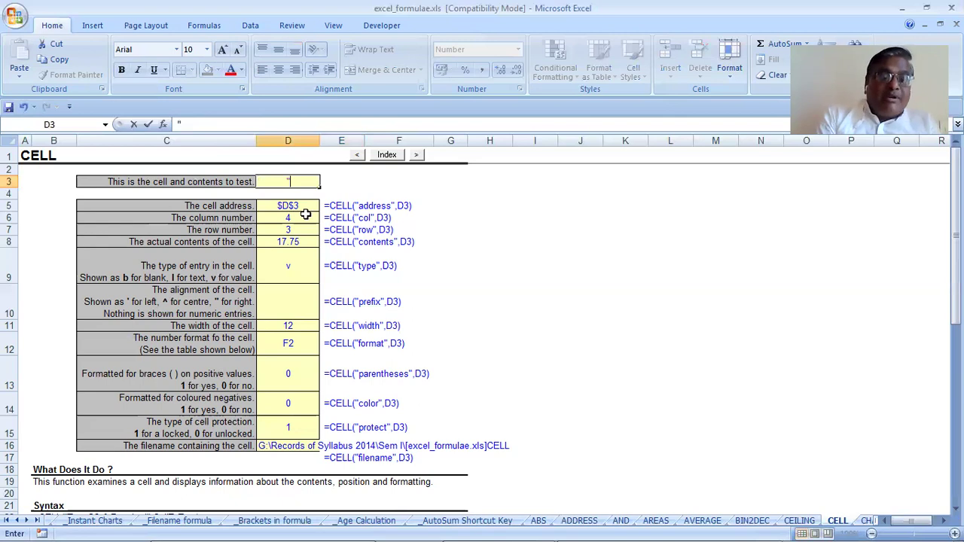
type(" ITI")
key("Tab")
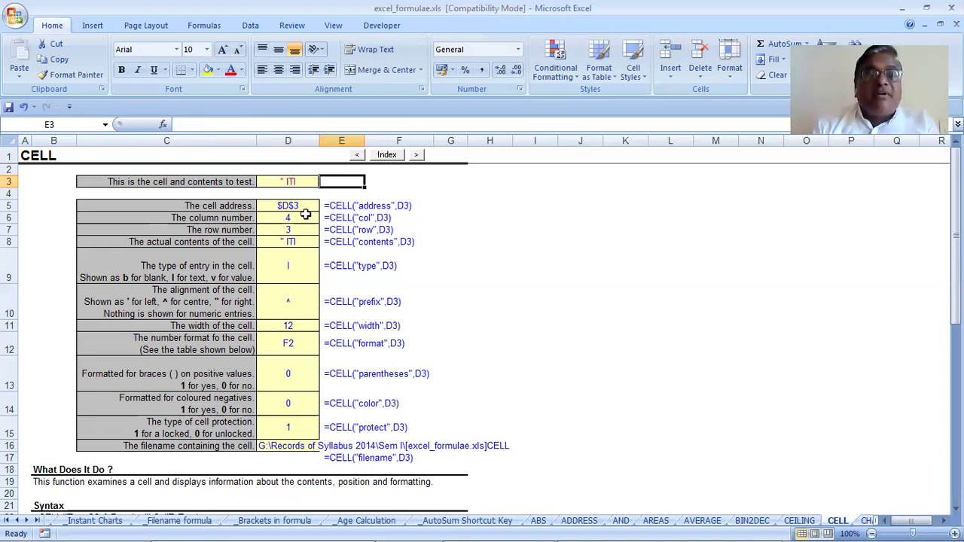
Step: Edit the text in D3 so that an apostrophe replaces the leading double quotation mark
key("Left")
key("F2")
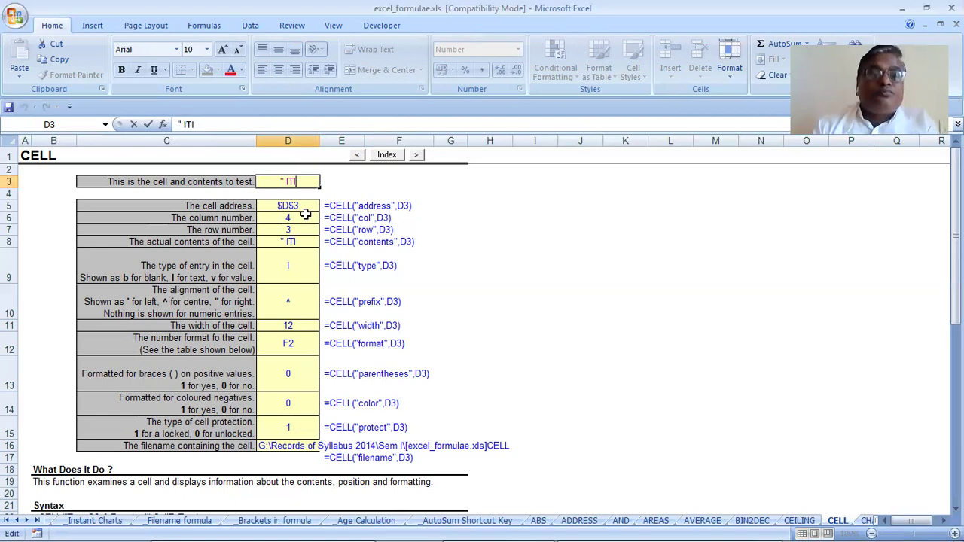
key("Delete")
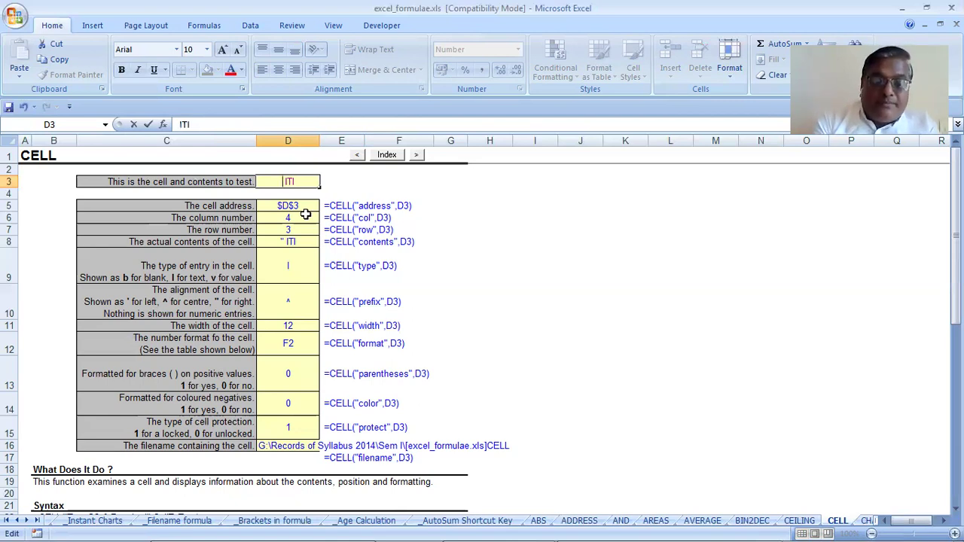
type("'")
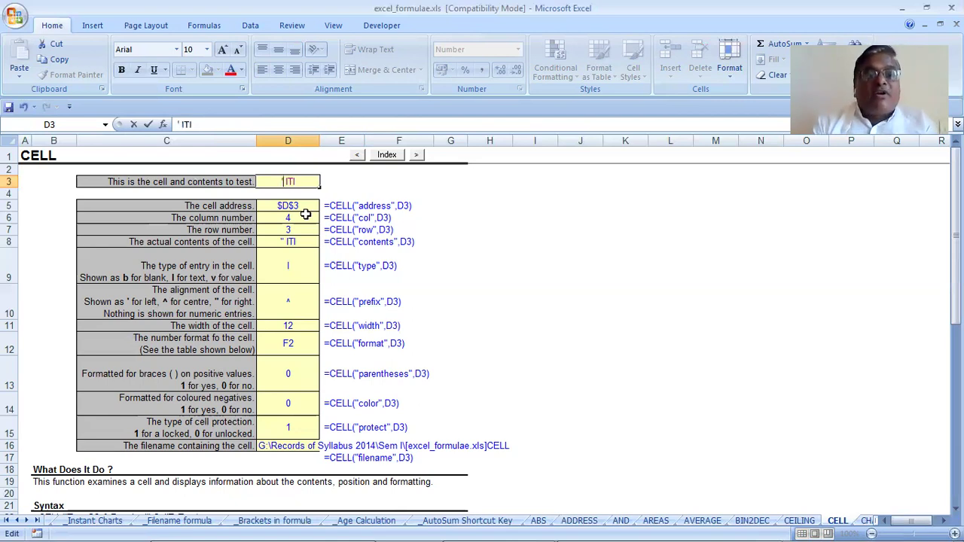
key("Tab")
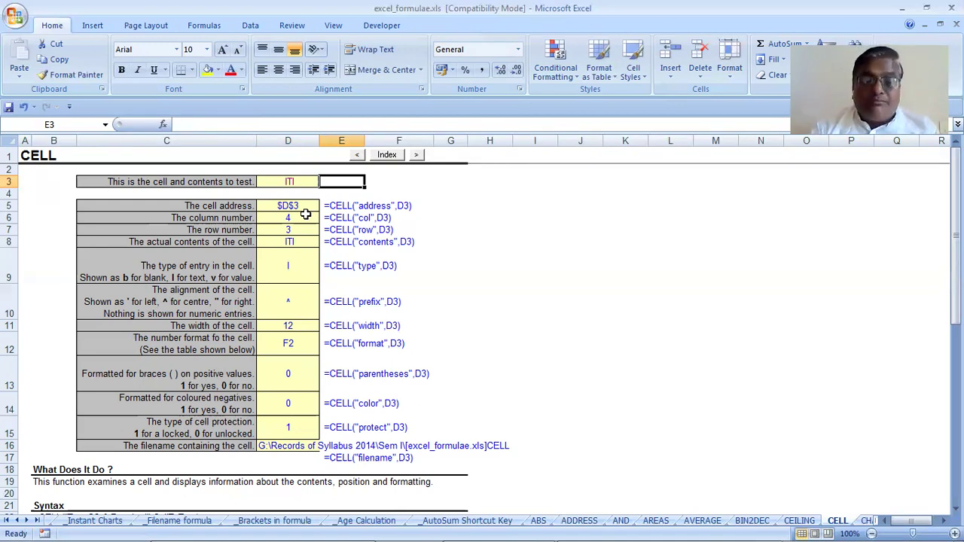
Step: Overwrite the text in D3 with the number 25.75
key("Left")
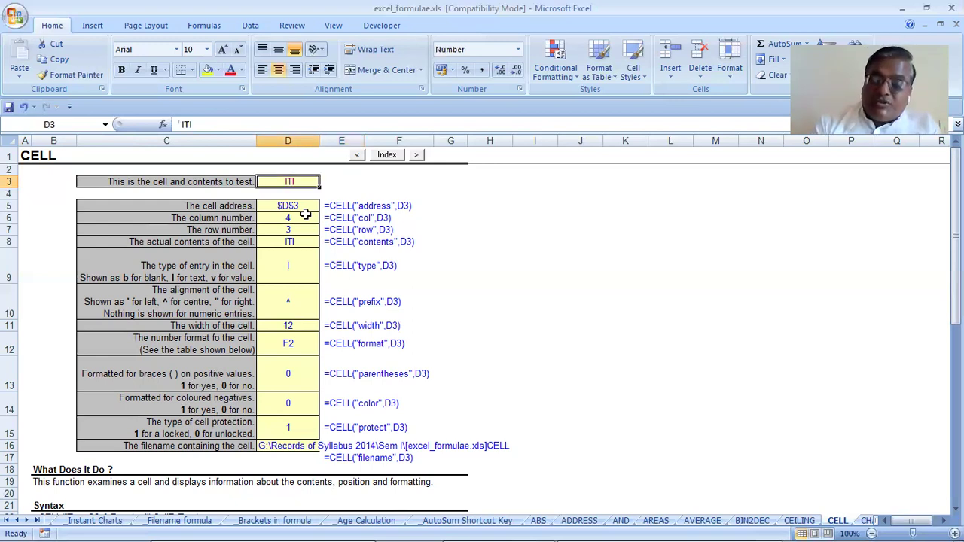
type("25.75")
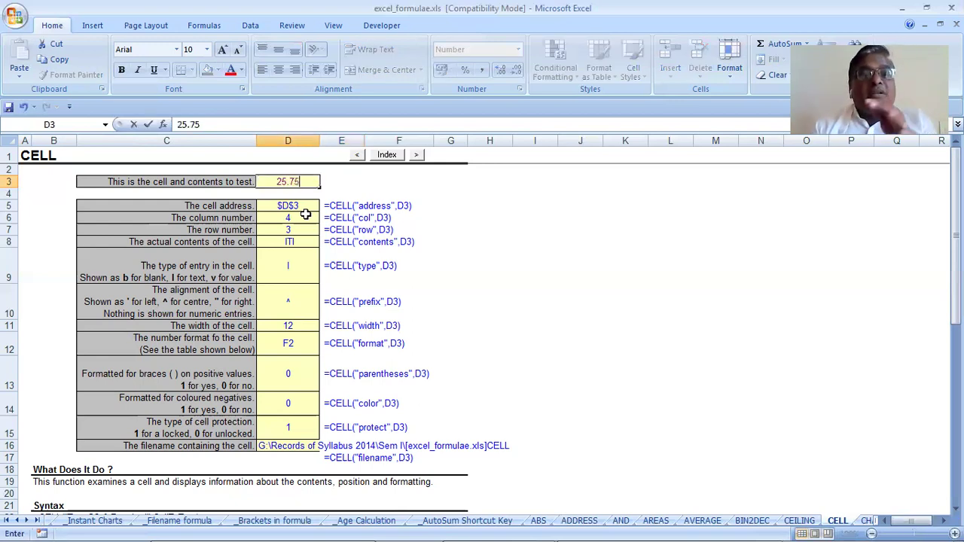
key("Tab")
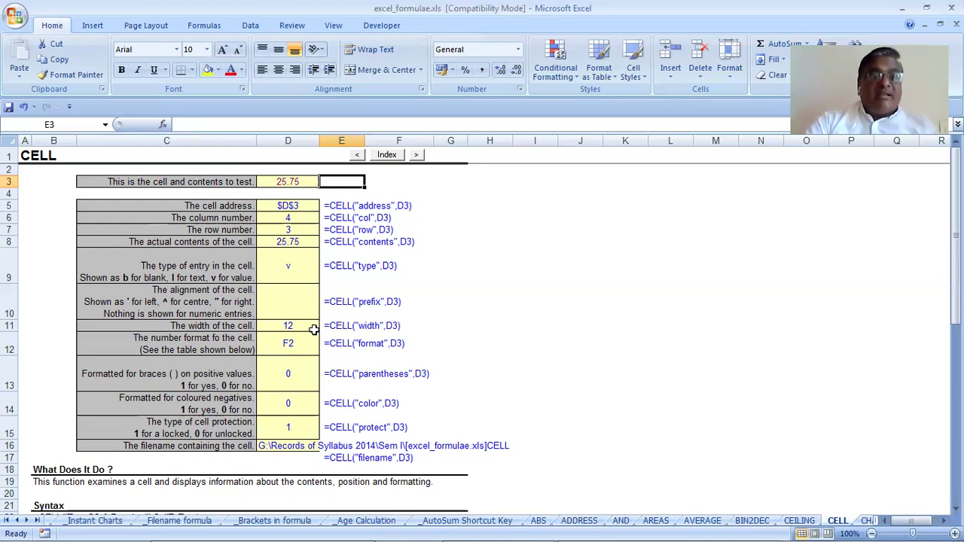
Step: Check the table of numeric format codes lower on the sheet, and format cell D3 as Percentage with two decimal places
scroll(313, 329, "down", 6)
scroll(313, 329, "down", 2)
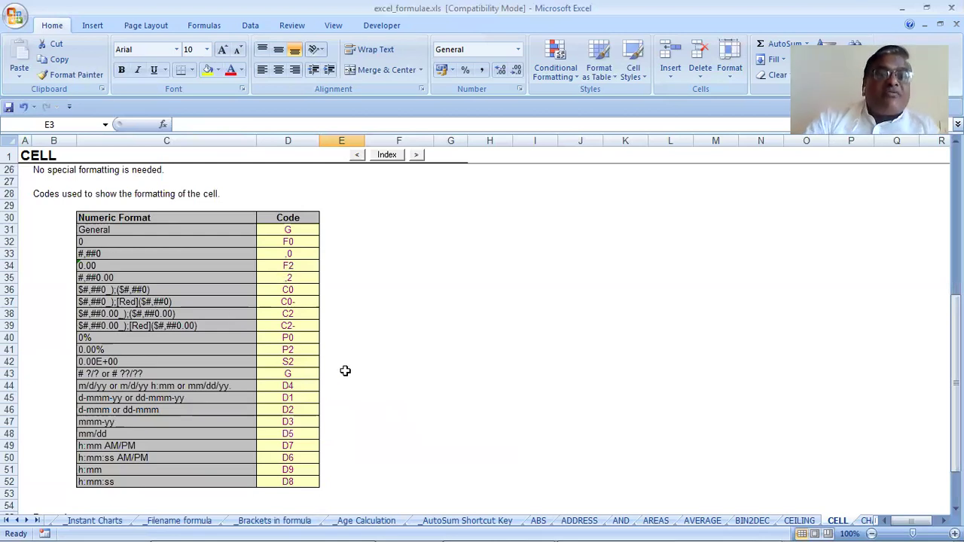
scroll(345, 371, "up", 3)
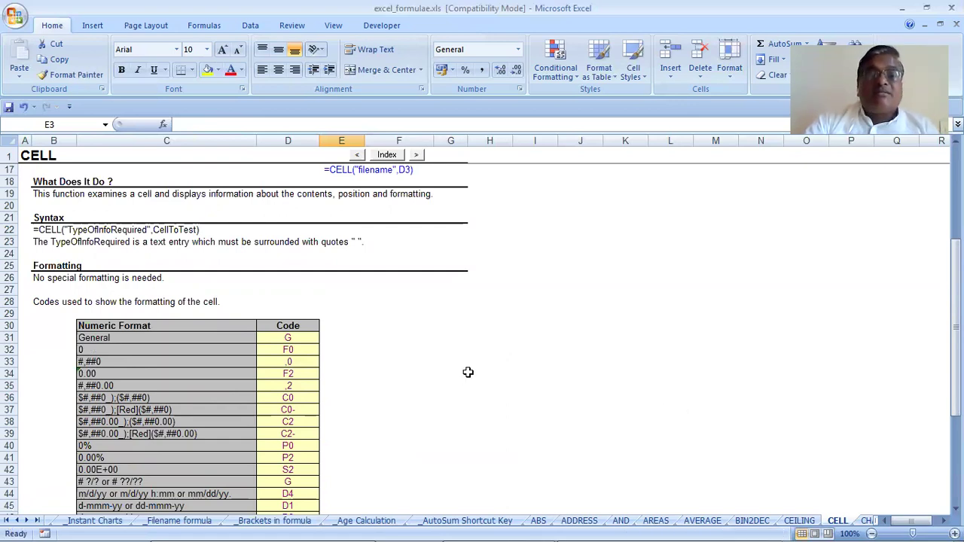
scroll(467, 370, "up", 5)
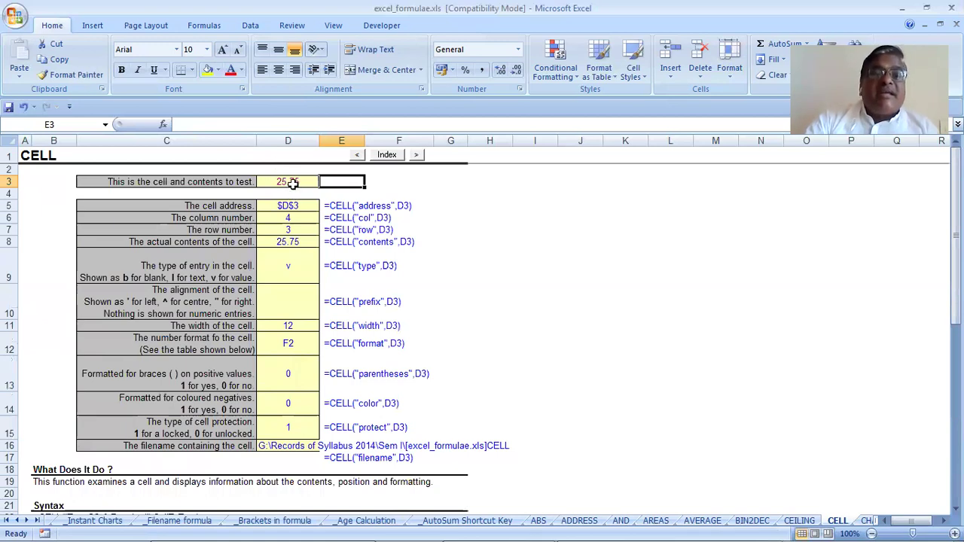
left_click(289, 186)
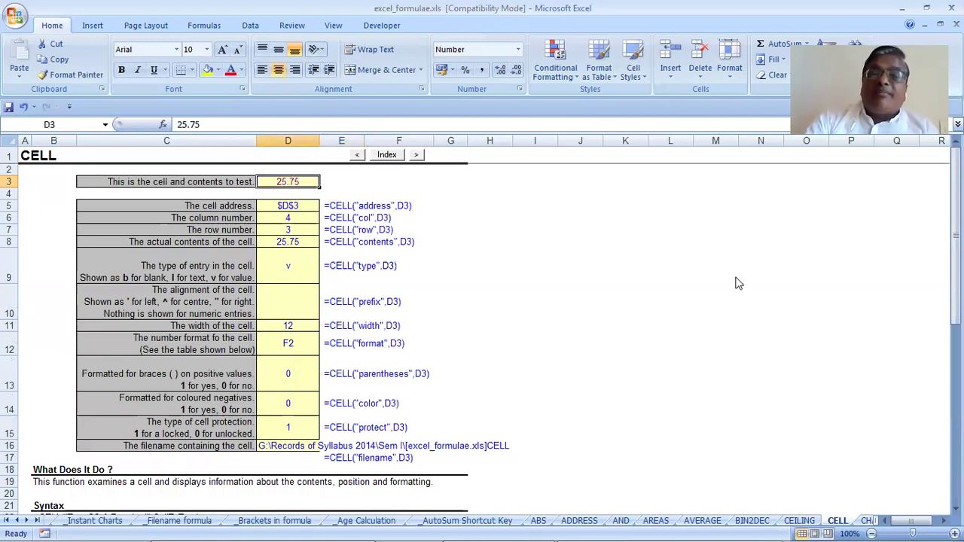
left_click(729, 76)
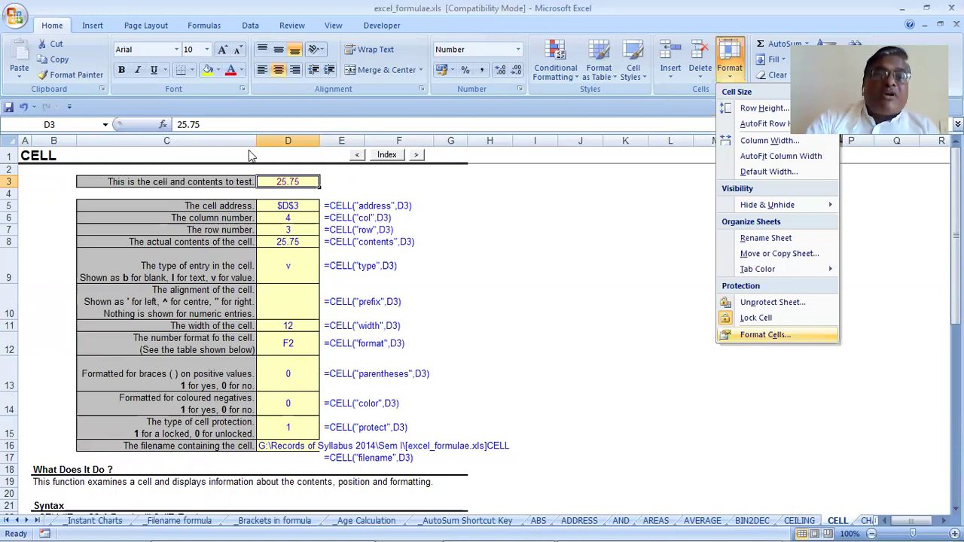
left_click(753, 336)
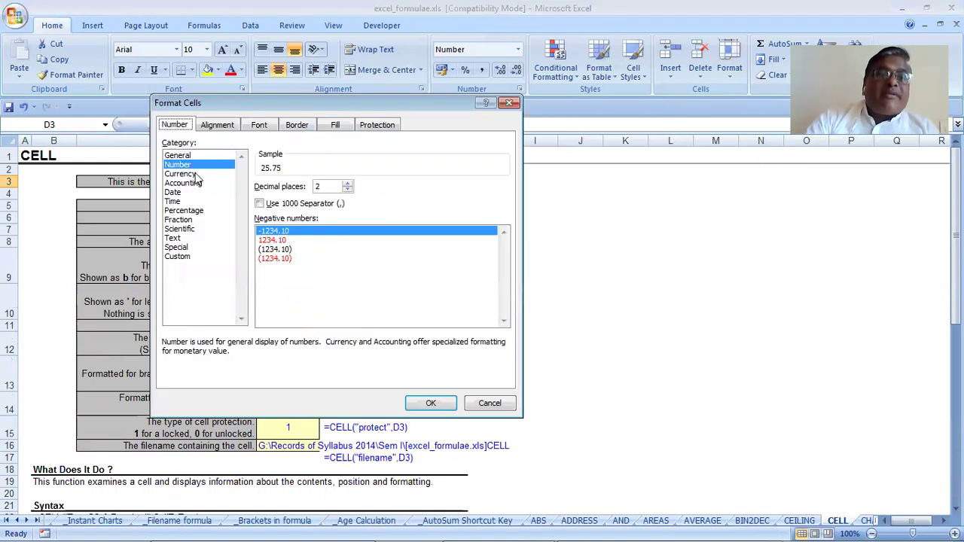
left_click(197, 212)
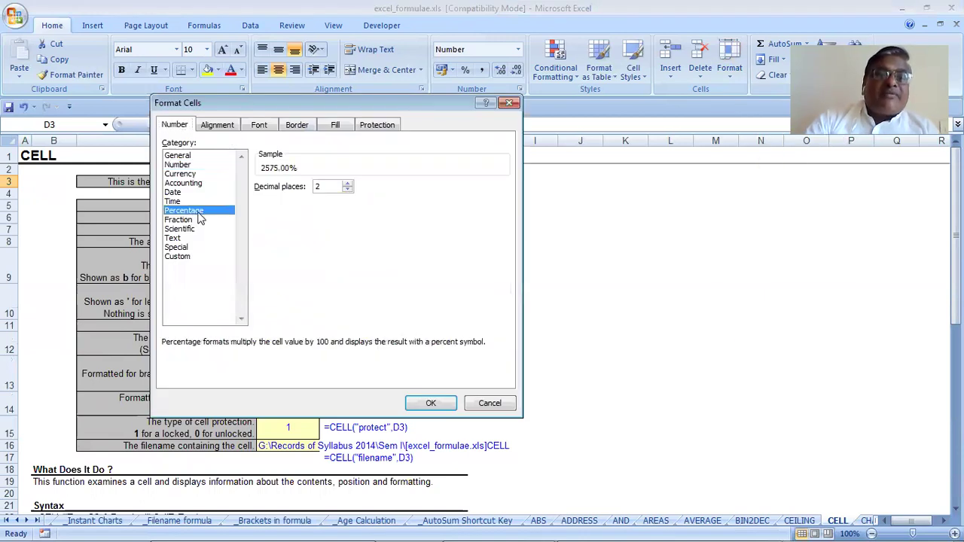
left_click(447, 397)
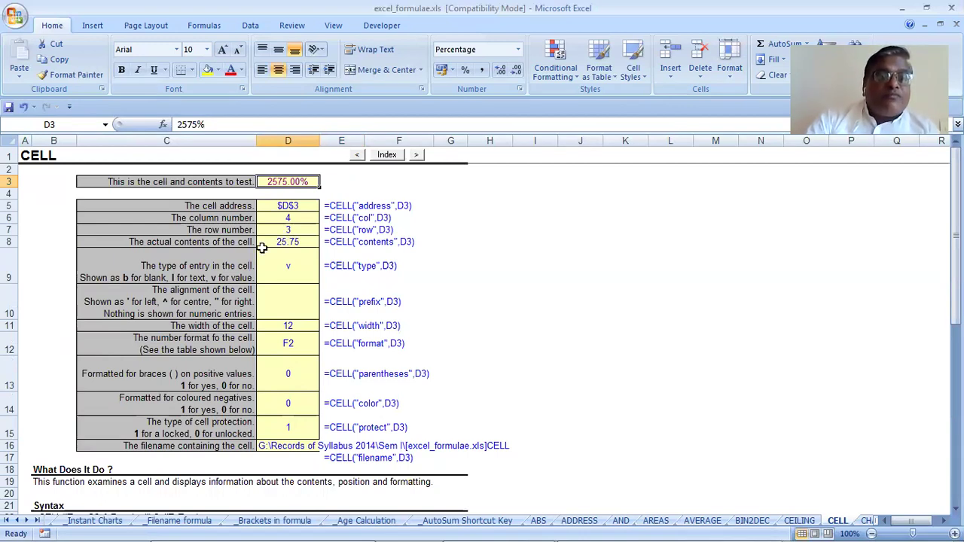
Step: Enter 17% in the test cell D3 and check the number format code in D12
left_click(287, 348)
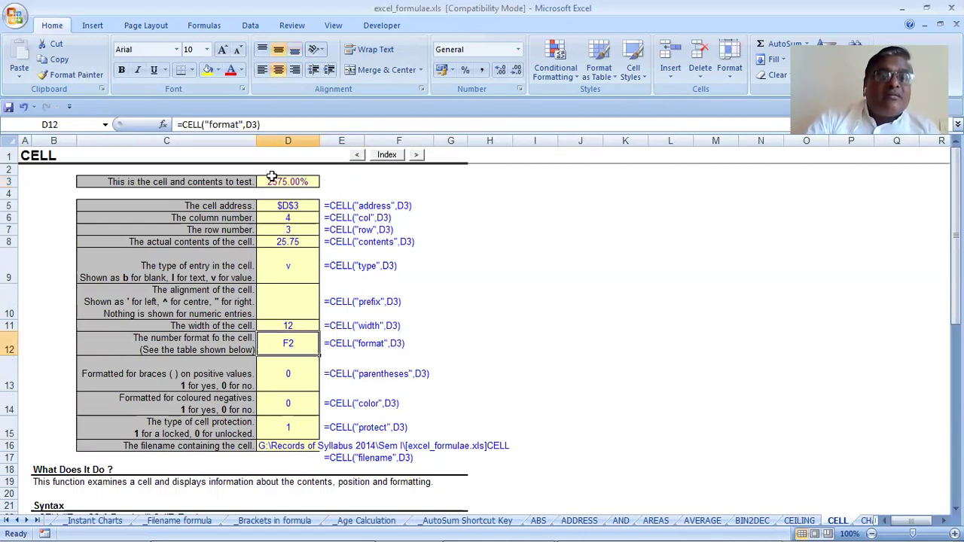
left_click(273, 179)
type("1")
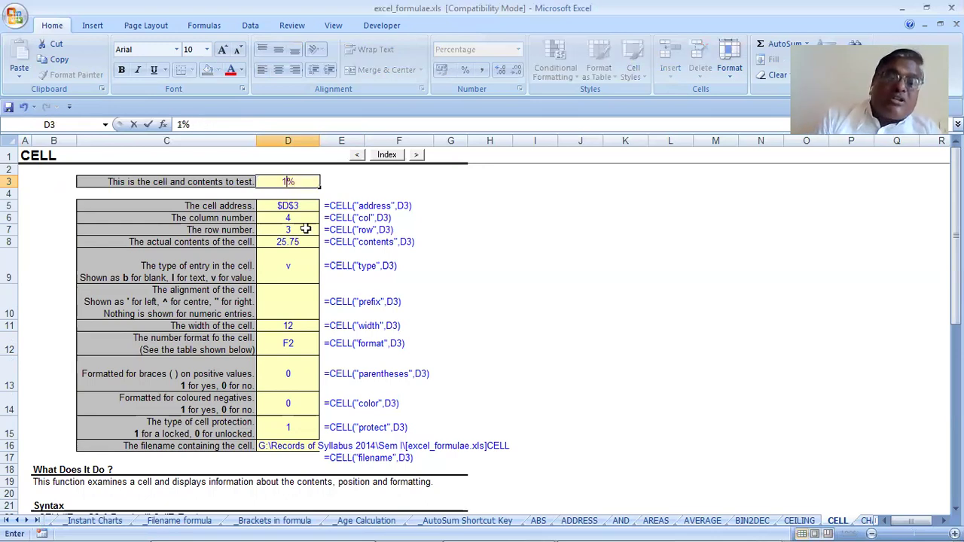
type("7")
key("Tab")
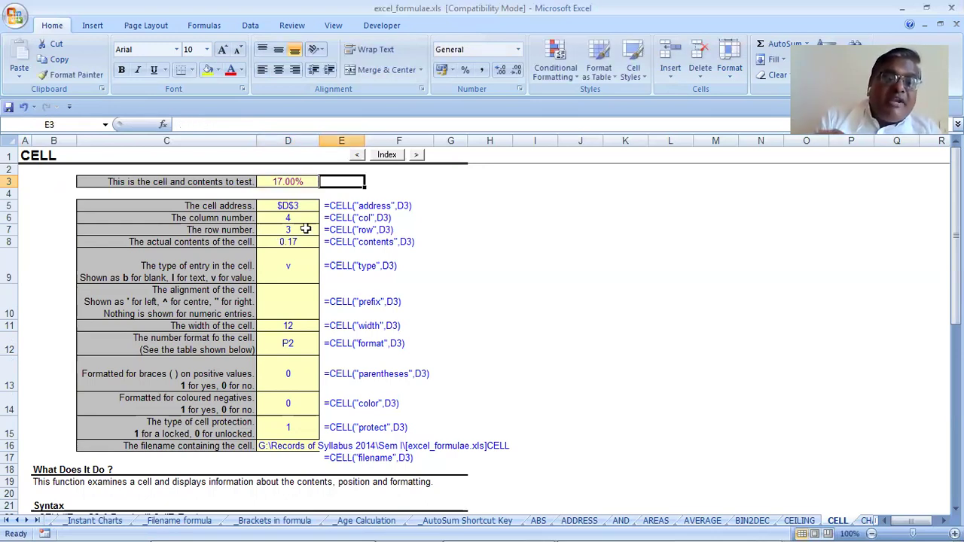
left_click(288, 345)
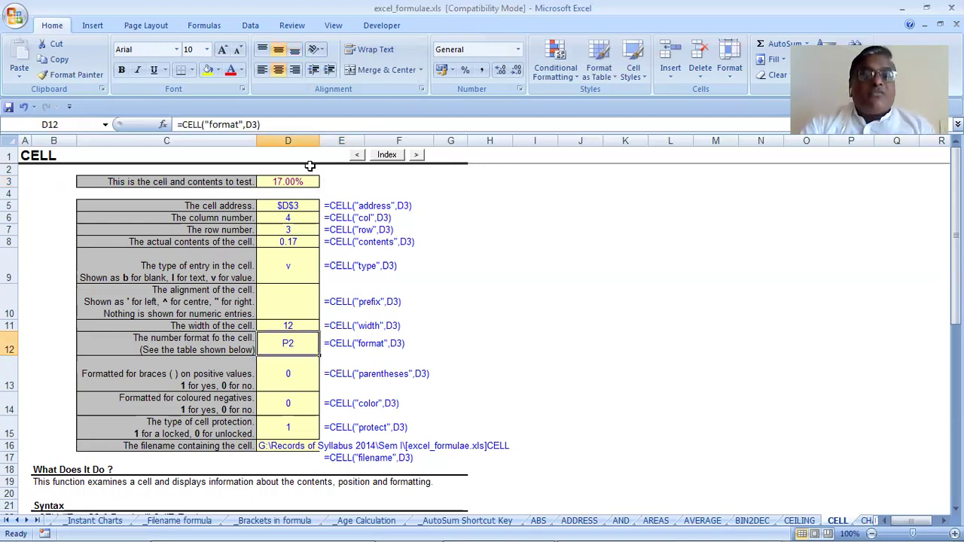
Step: Format cell D3 as Date with the *14/03/2001 type
left_click(285, 184)
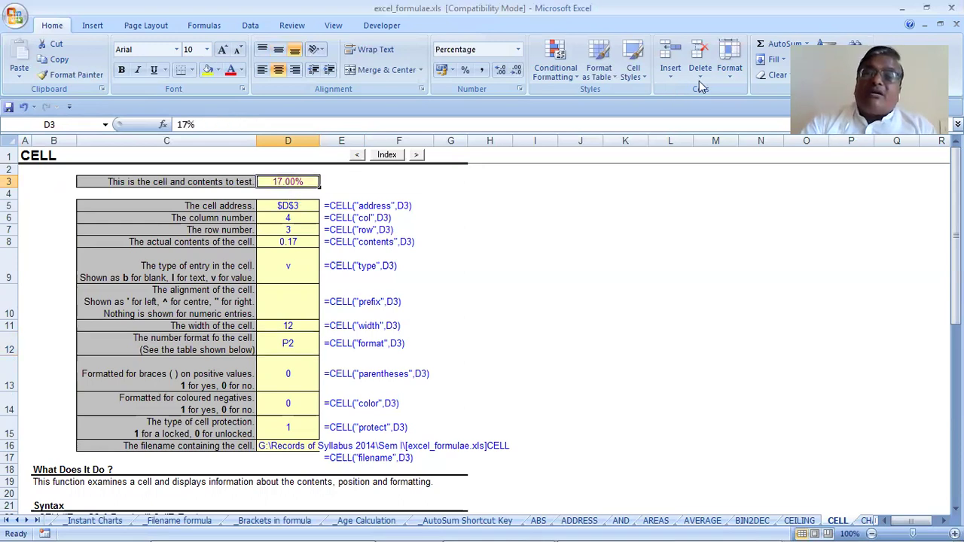
left_click(728, 82)
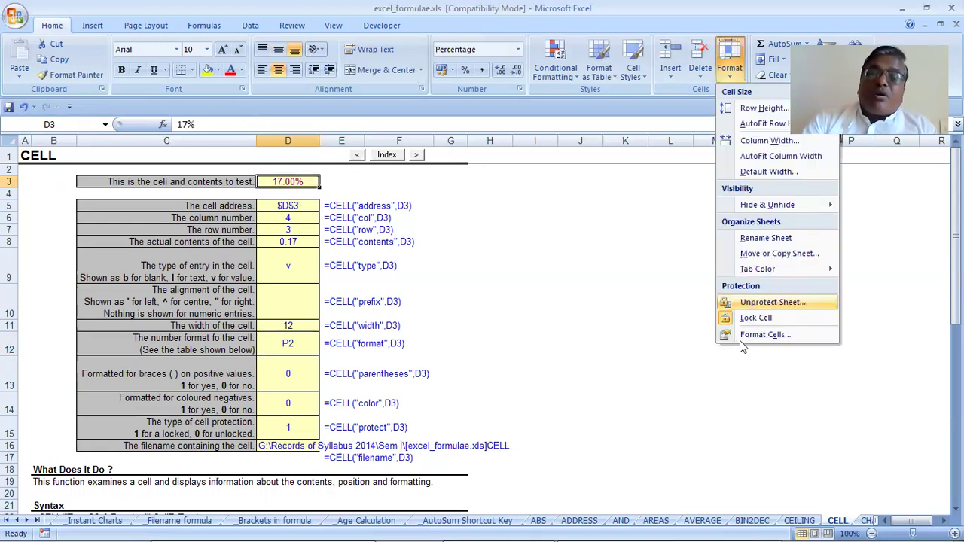
left_click(739, 341)
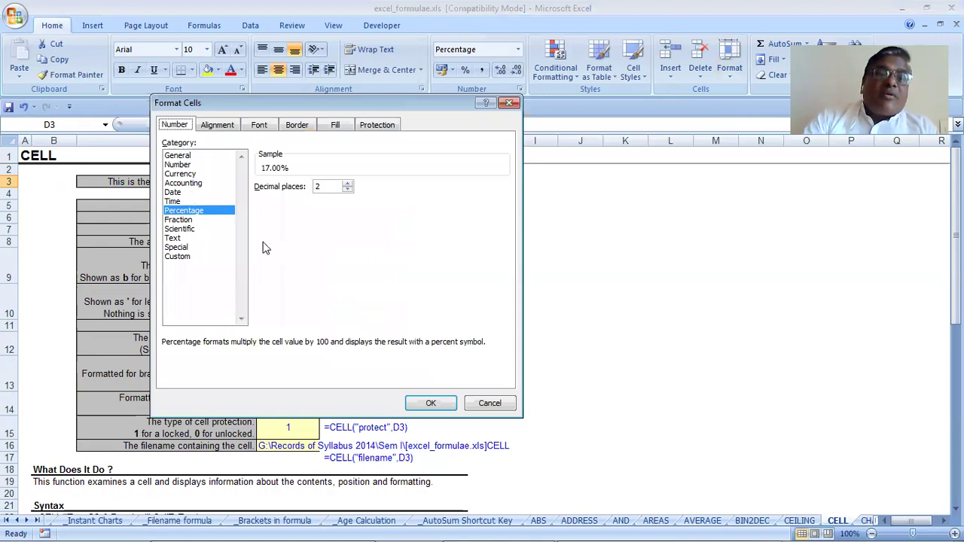
key("Up")
key("Up")
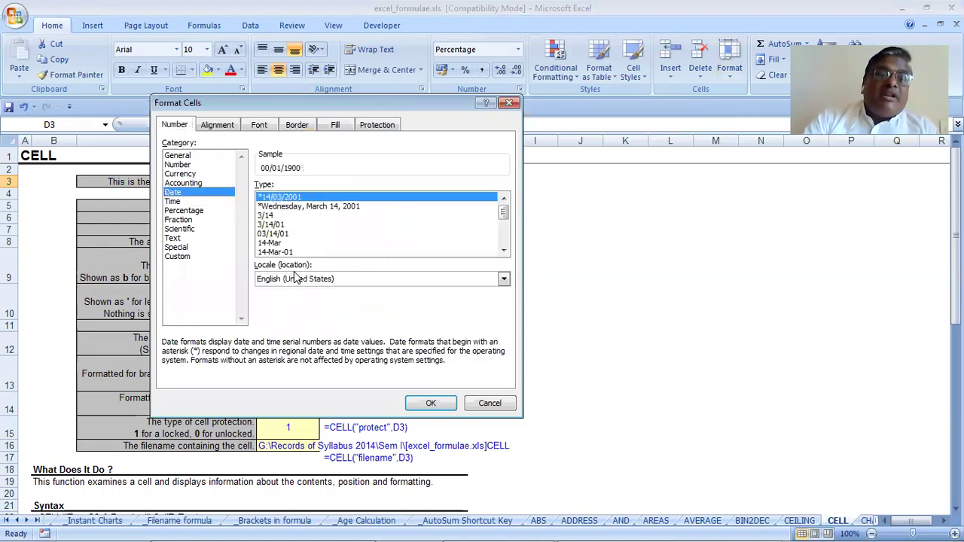
left_click(428, 405)
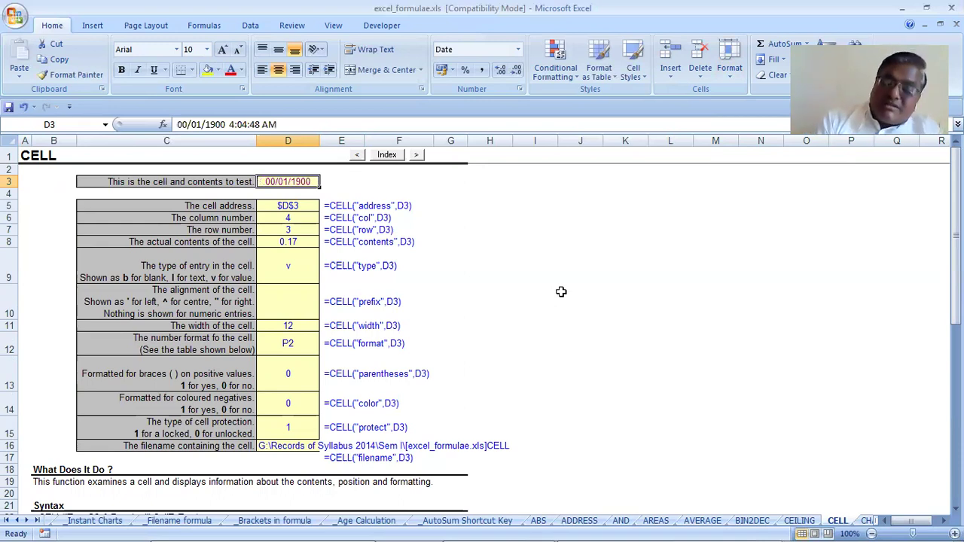
Step: Enter the date 20/01/2021 in D3 and compare the format code in D12 with the code table lower on the sheet
type("21/")
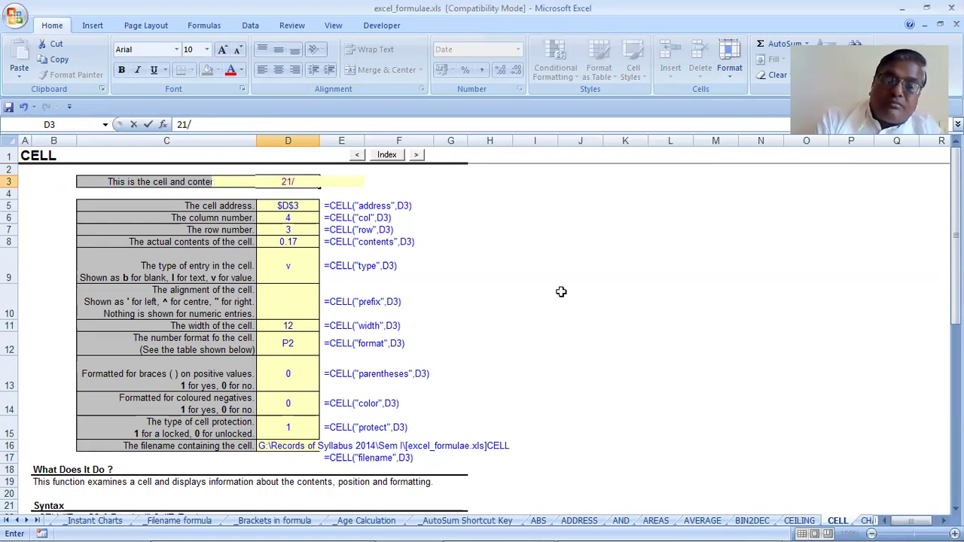
key("BackSpace")
key("BackSpace")
key("BackSpace")
type("20/01/2021")
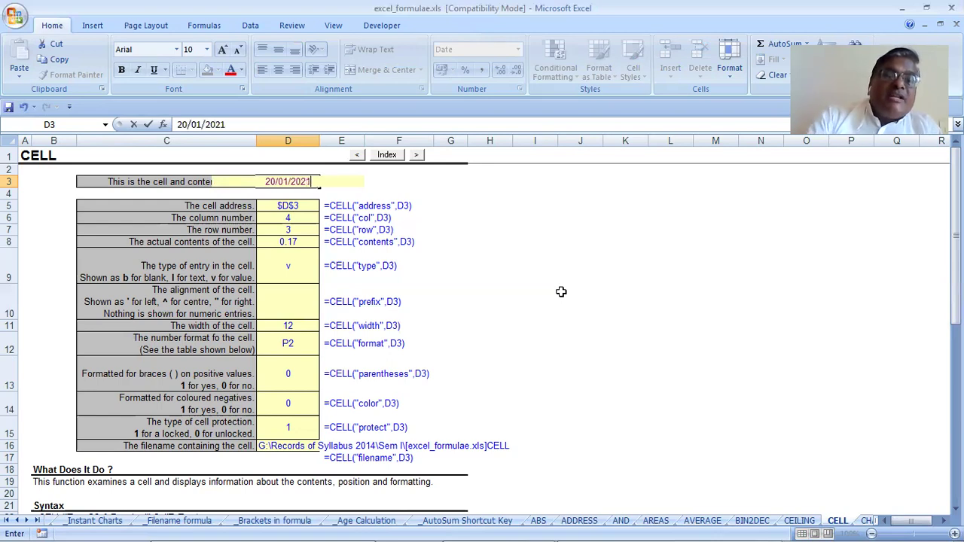
key("Return")
left_click(301, 355)
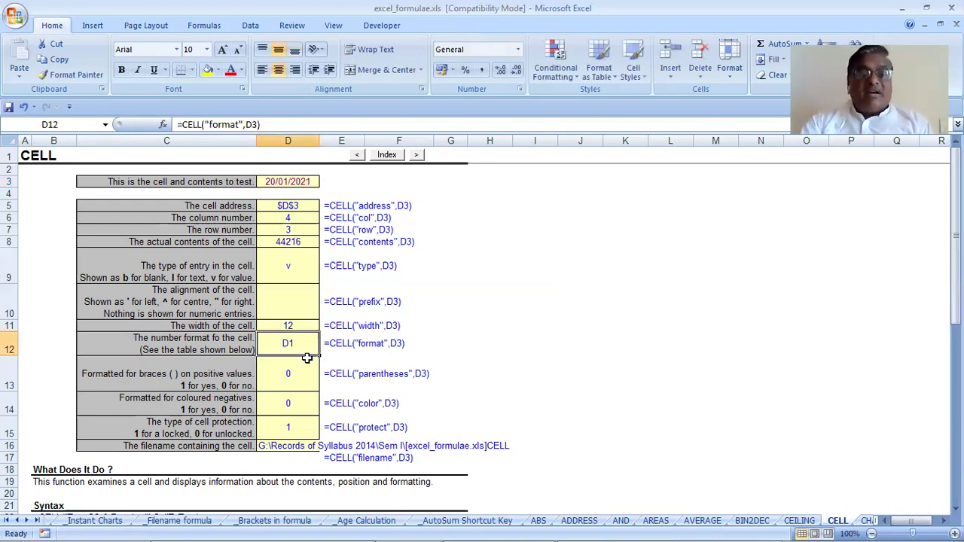
scroll(307, 358, "down", 1)
scroll(307, 358, "down", 9)
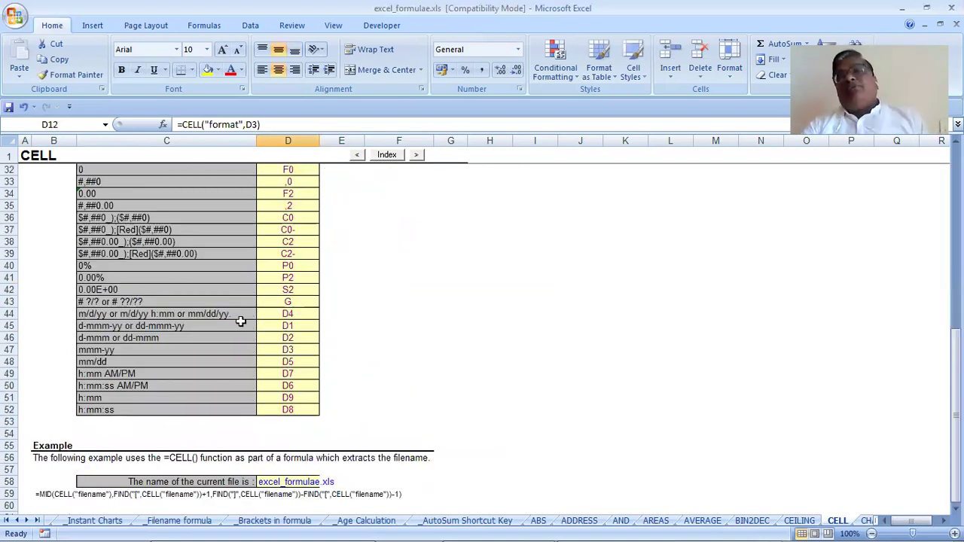
scroll(240, 320, "up", 10)
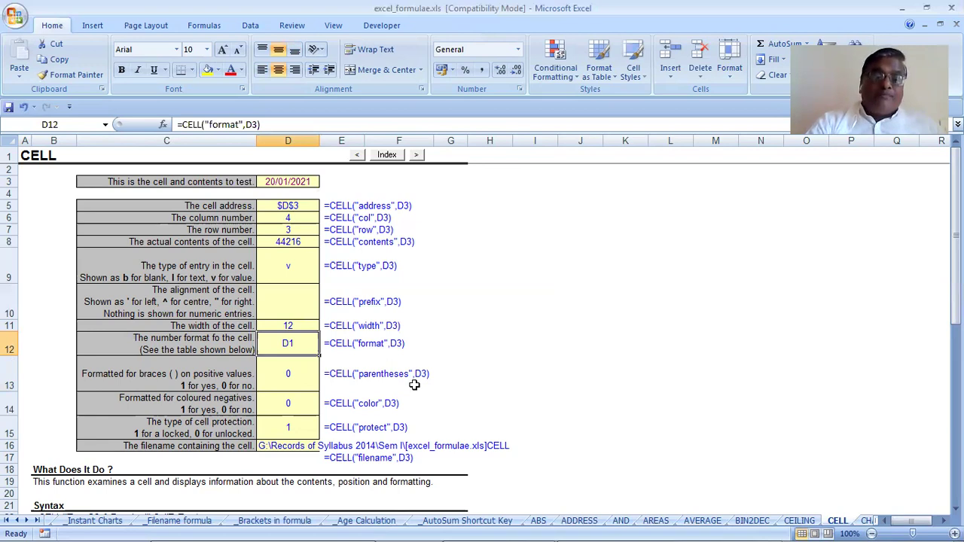
Step: Fill cell D3 with the standard light green and check the coloured negatives result in D14
left_click(309, 179)
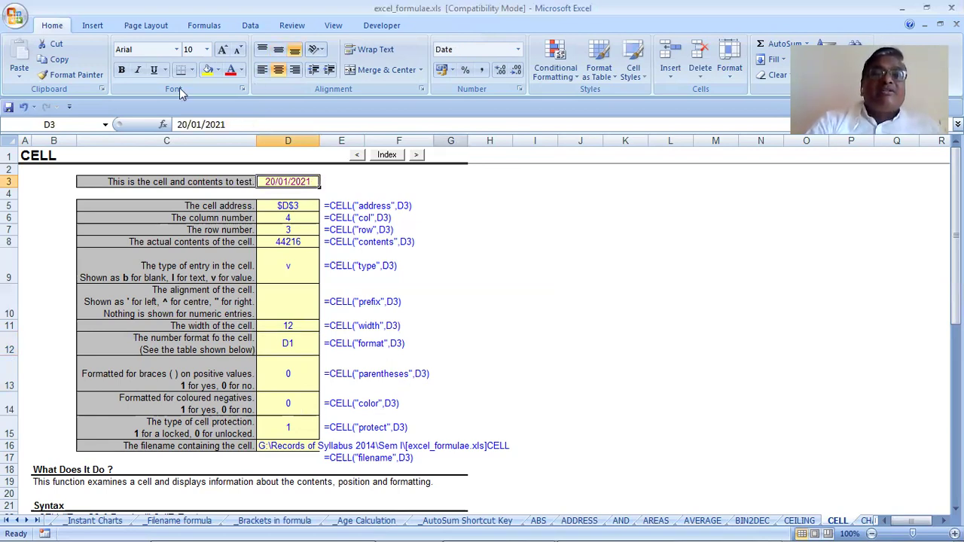
left_click(218, 71)
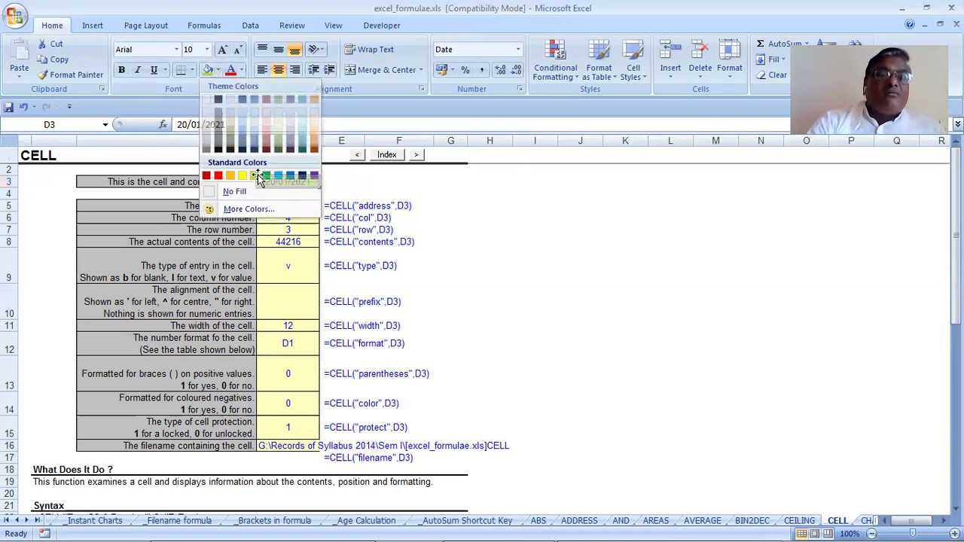
left_click(257, 176)
left_click(452, 305)
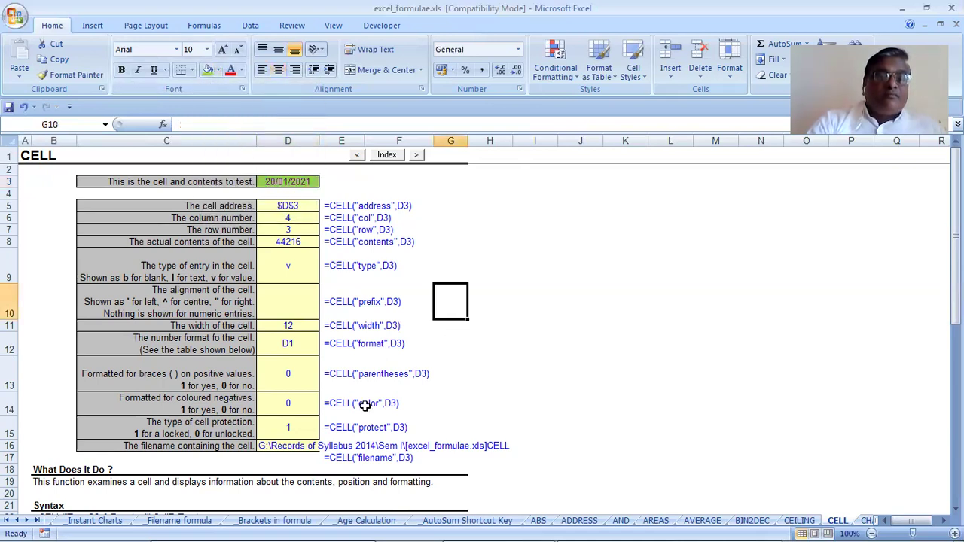
left_click(259, 410)
key("Right")
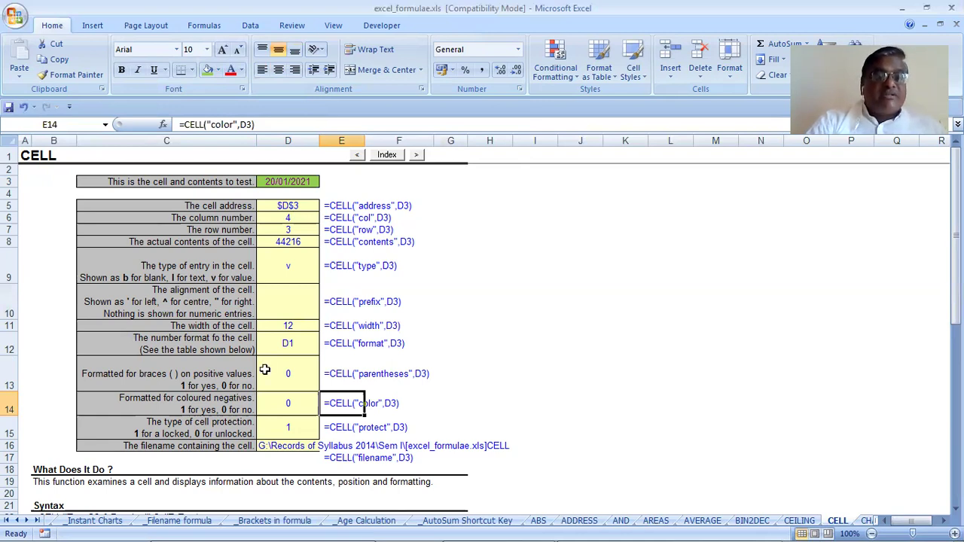
left_click(270, 399)
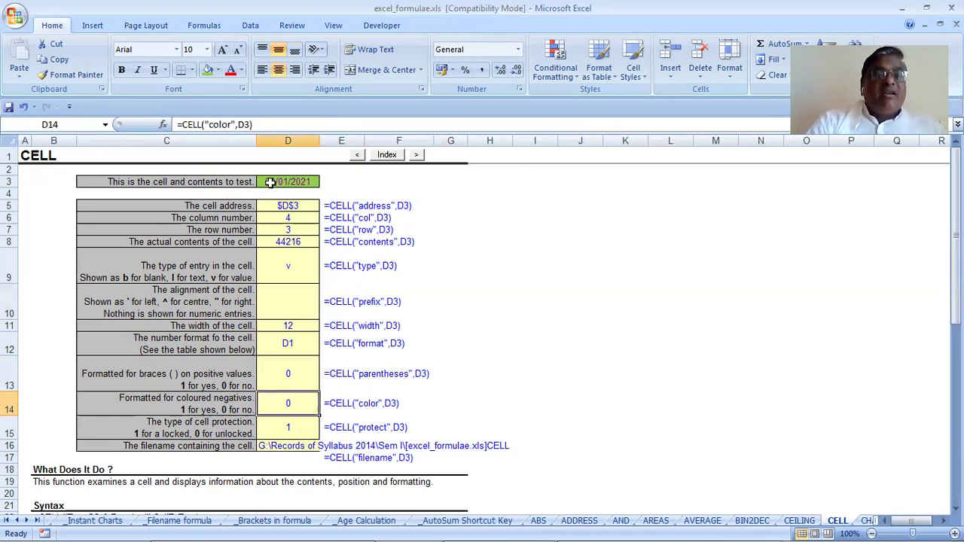
Step: Set the font colour of D3 to the standard dark red and select D14 to recheck the colour result
left_click(271, 184)
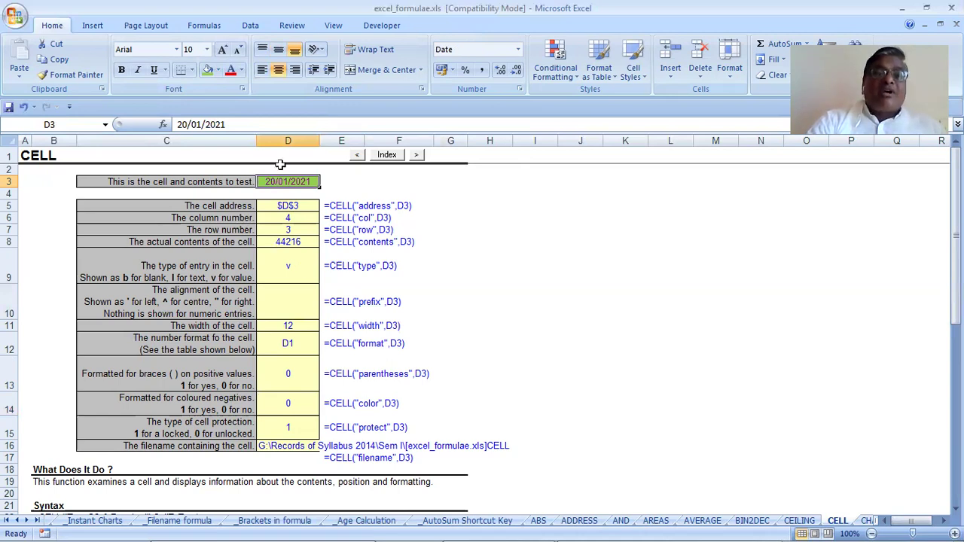
left_click(242, 70)
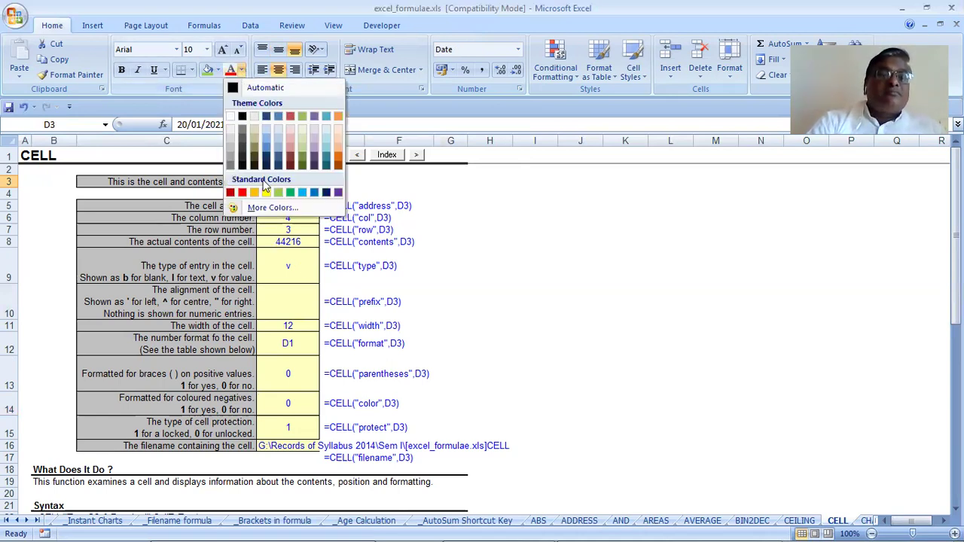
left_click(226, 192)
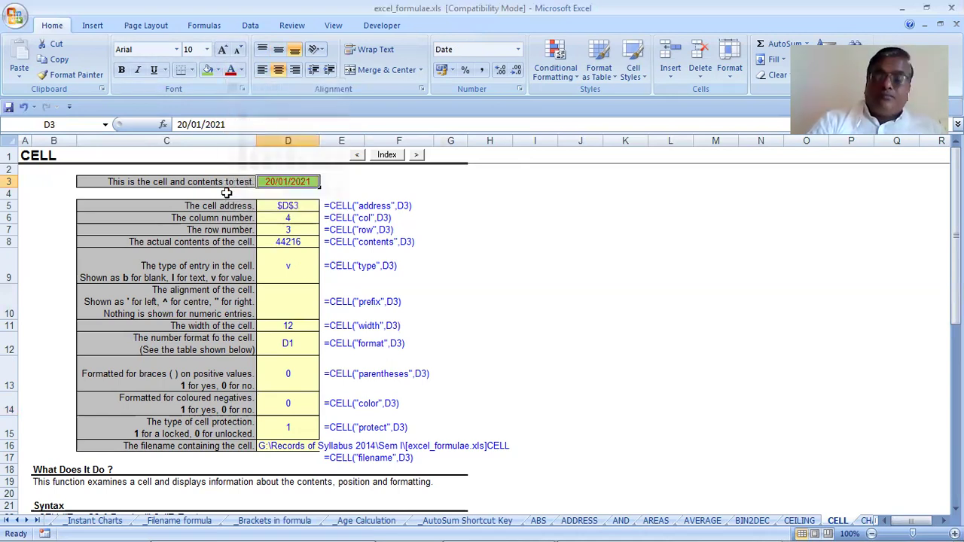
key("Right")
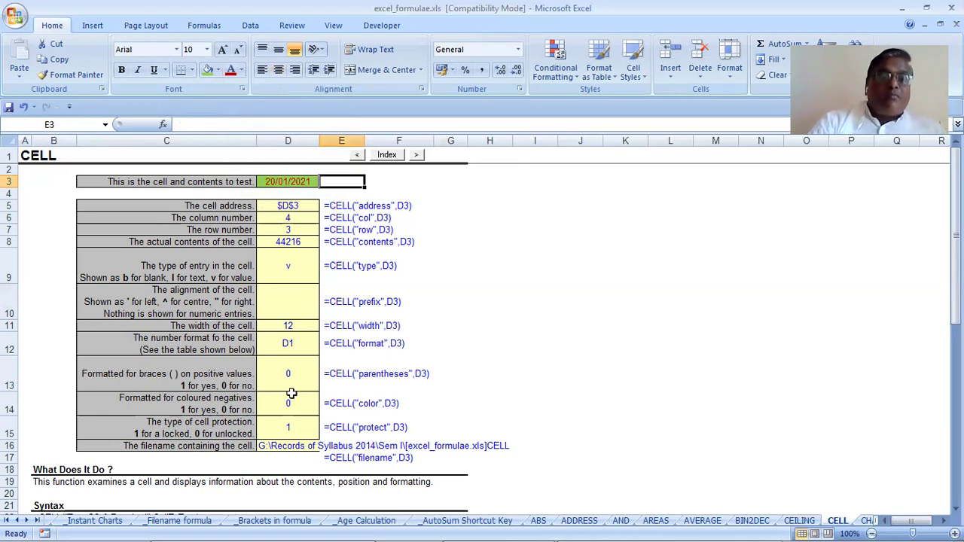
key("Down")
key("Down")
key("Down")
key("Down")
key("Down")
key("Down")
key("Down")
key("Down")
key("Down")
key("Down")
key("Down")
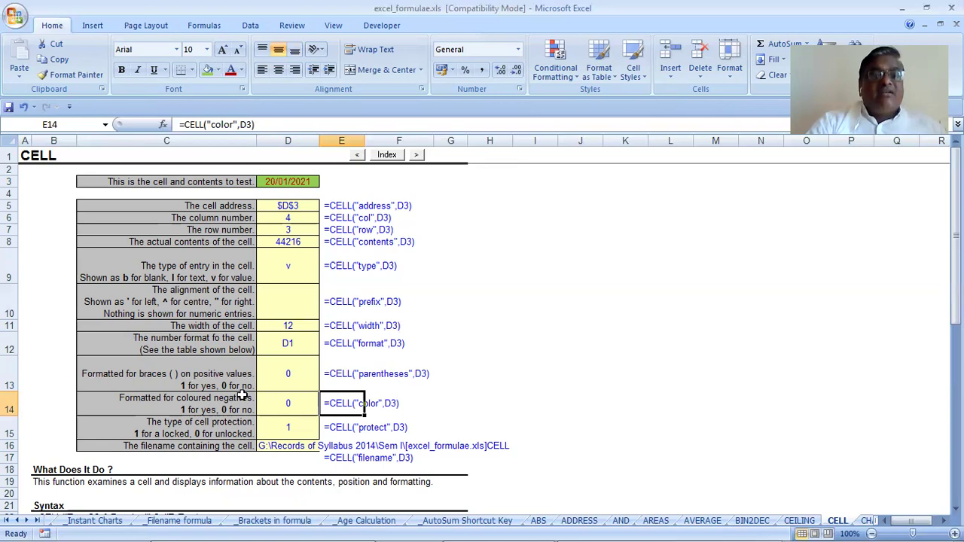
key("Left")
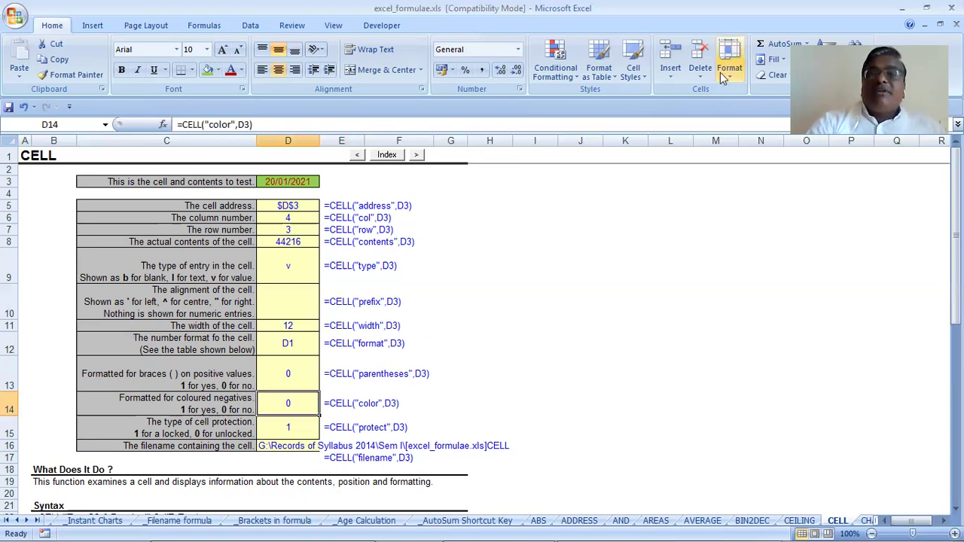
Step: Give cell D14 a patterned fill using the densest dotted pattern style over the standard orange background colour
left_click(727, 75)
left_click(765, 334)
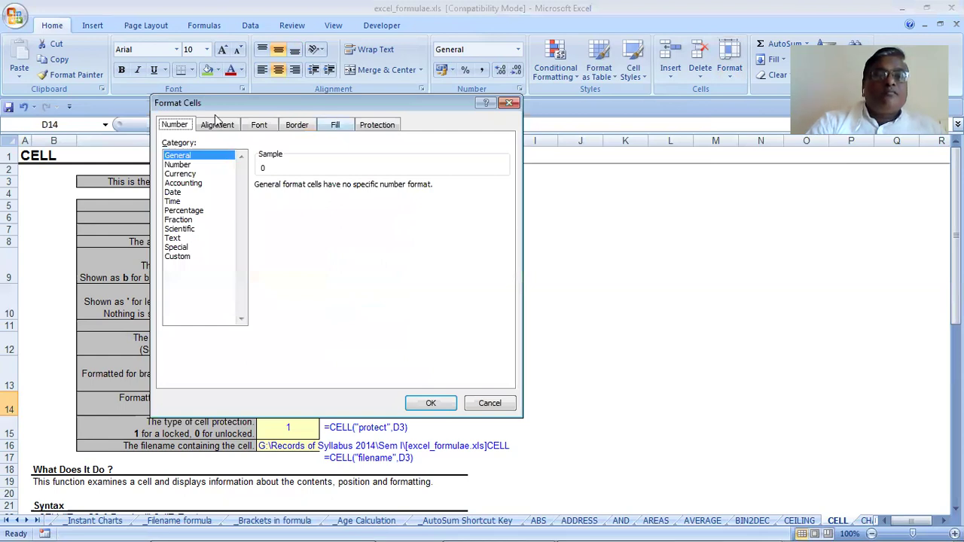
left_click(331, 125)
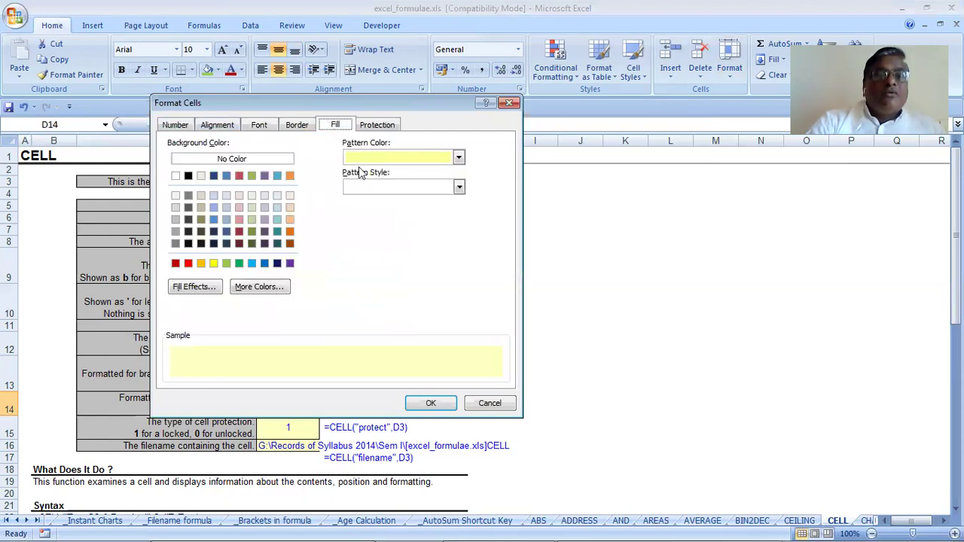
left_click(369, 187)
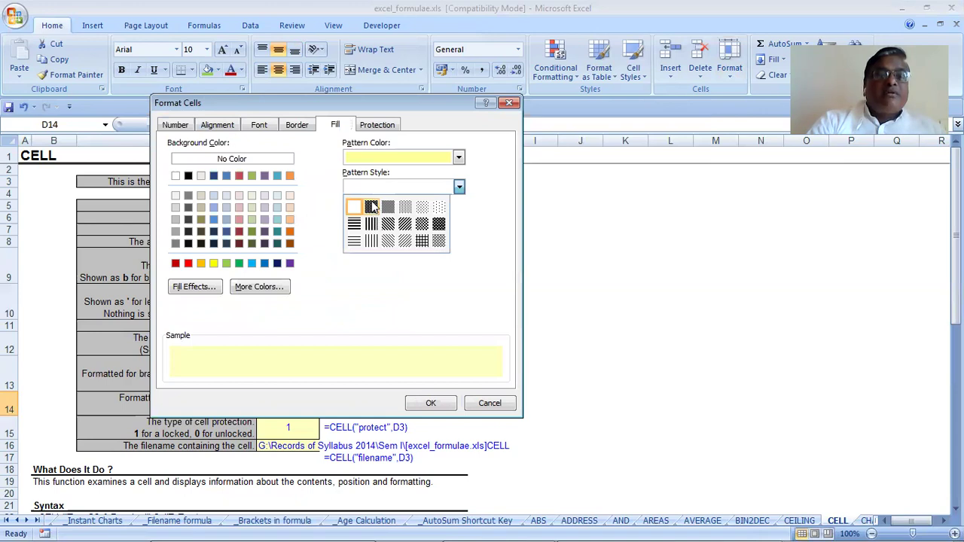
left_click(372, 208)
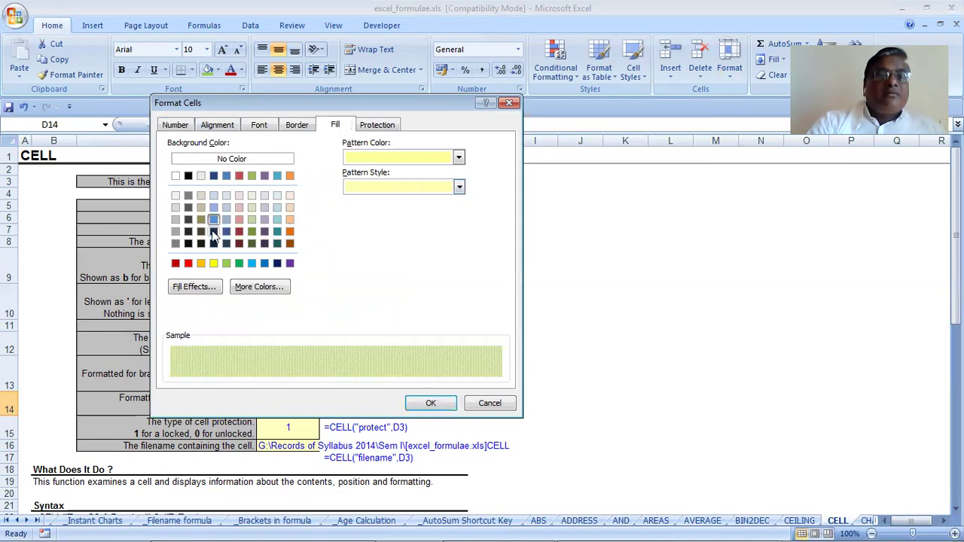
left_click(214, 232)
left_click(201, 264)
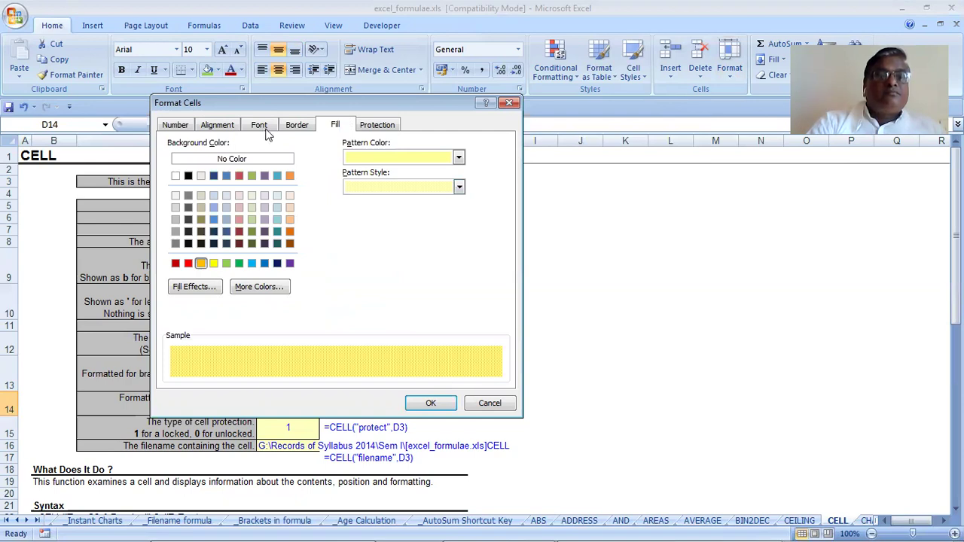
left_click(418, 403)
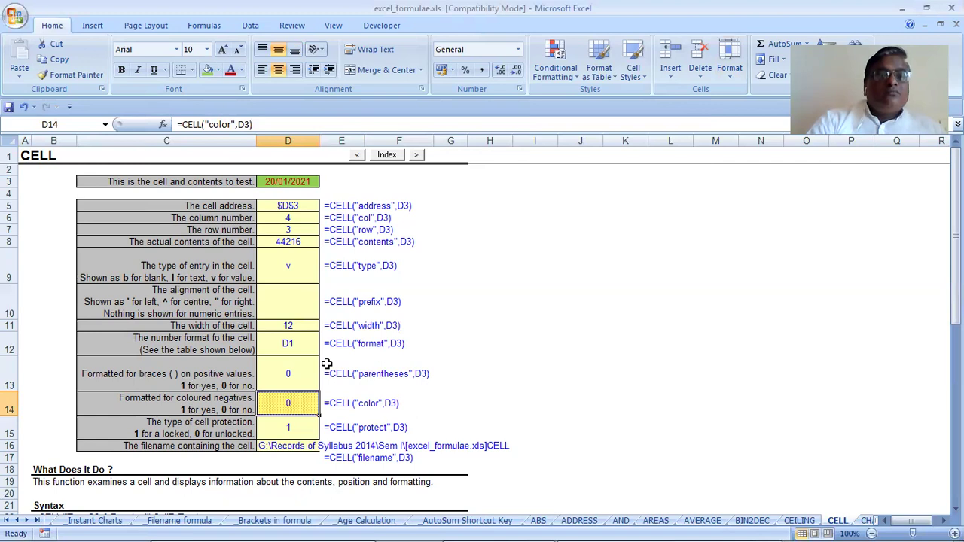
Step: Fill cell D3 with a custom red (RGB 249, 59, 39) and recheck the coloured negatives result in D14
left_click(295, 182)
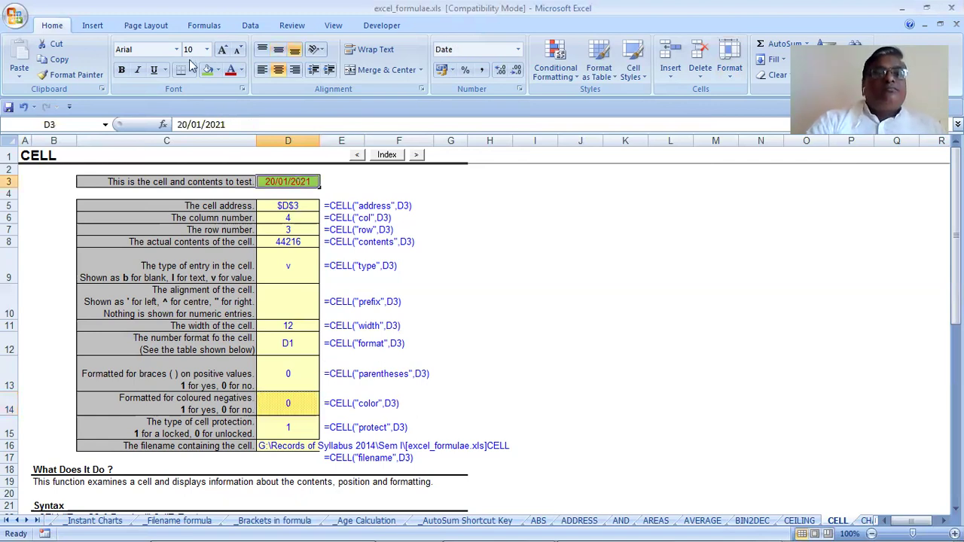
left_click(219, 71)
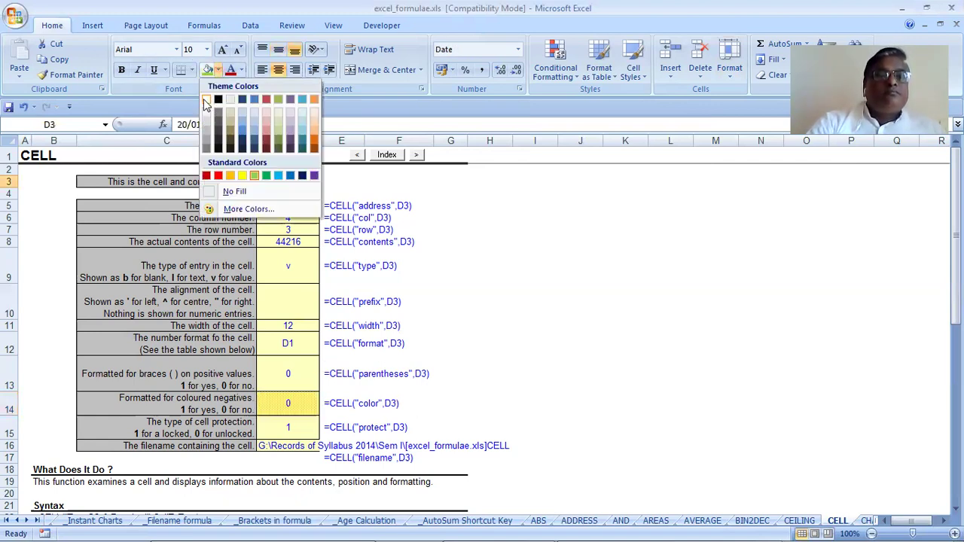
left_click(241, 209)
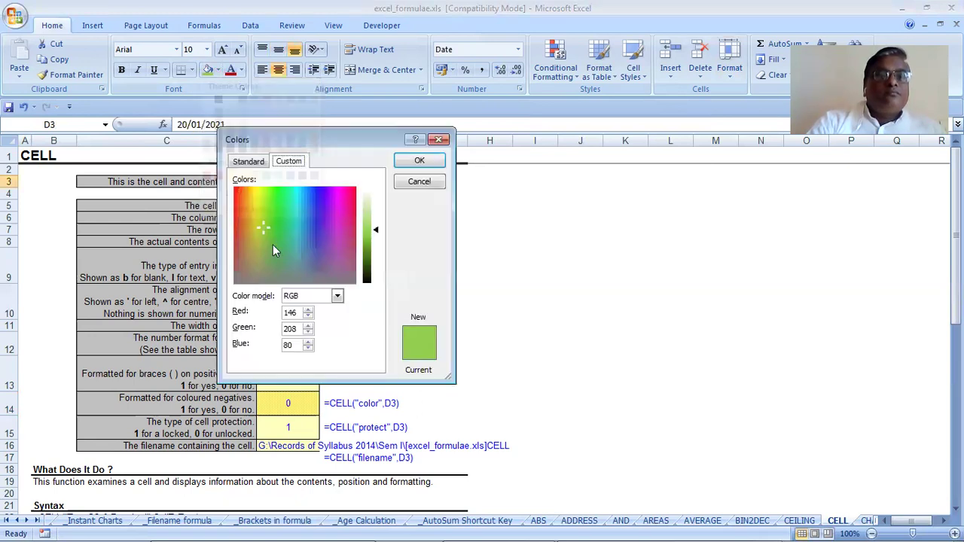
left_click(273, 244)
left_click(258, 206)
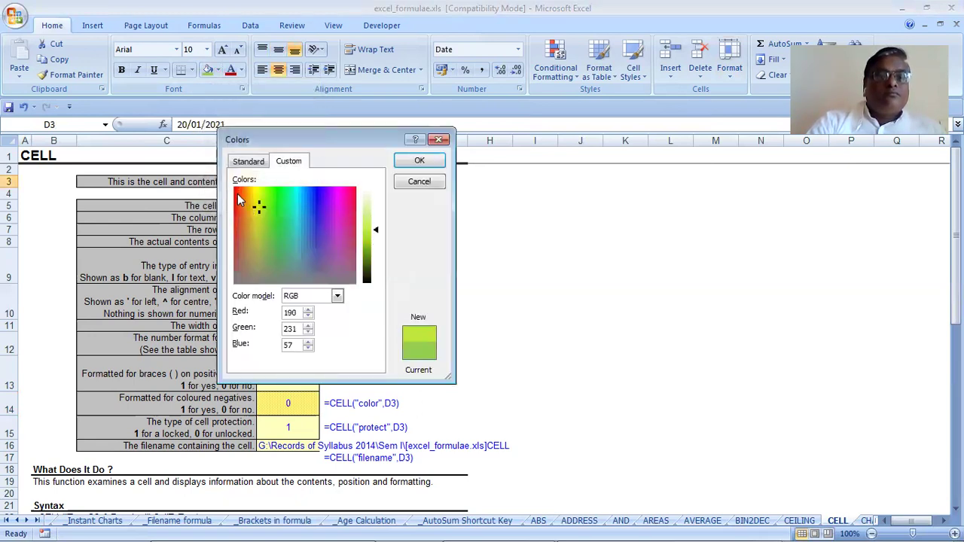
left_click(236, 191)
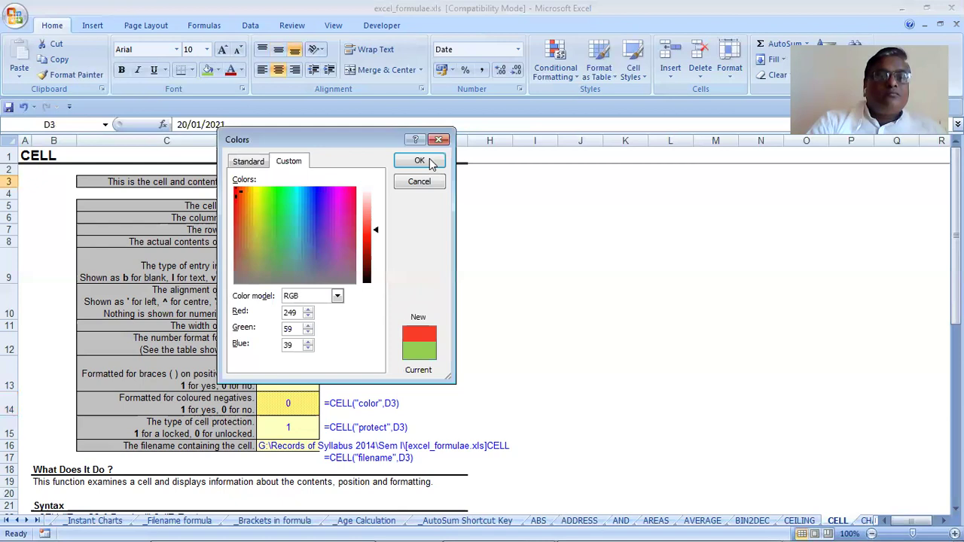
left_click(419, 161)
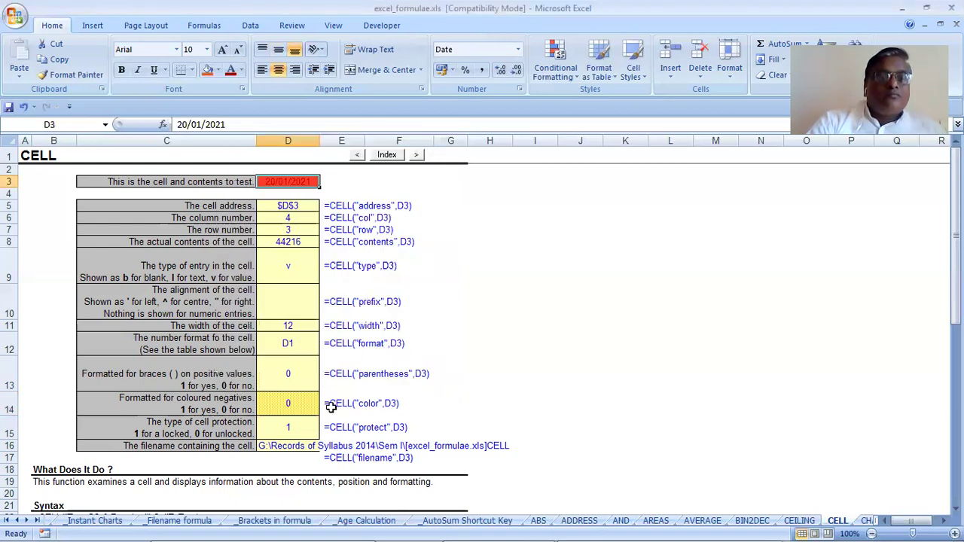
left_click(300, 406)
key("Right")
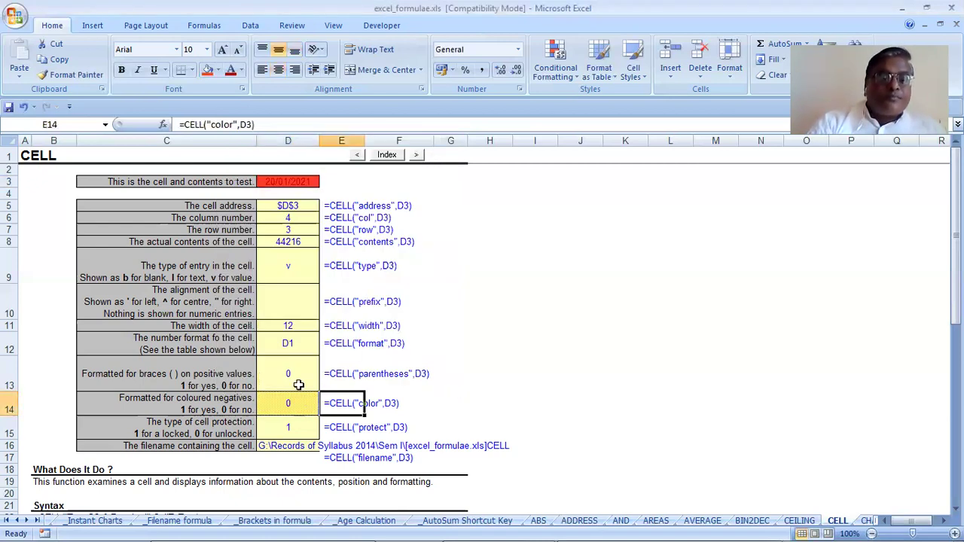
key("Right")
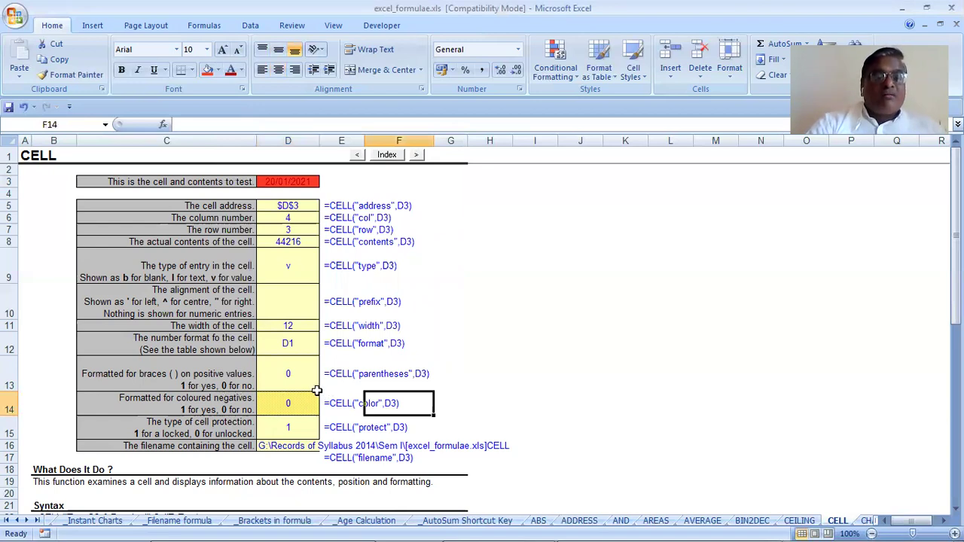
Step: Review the cell protection row, the numeric format code table and the filename extraction example on the CELL sheet
left_click(197, 430)
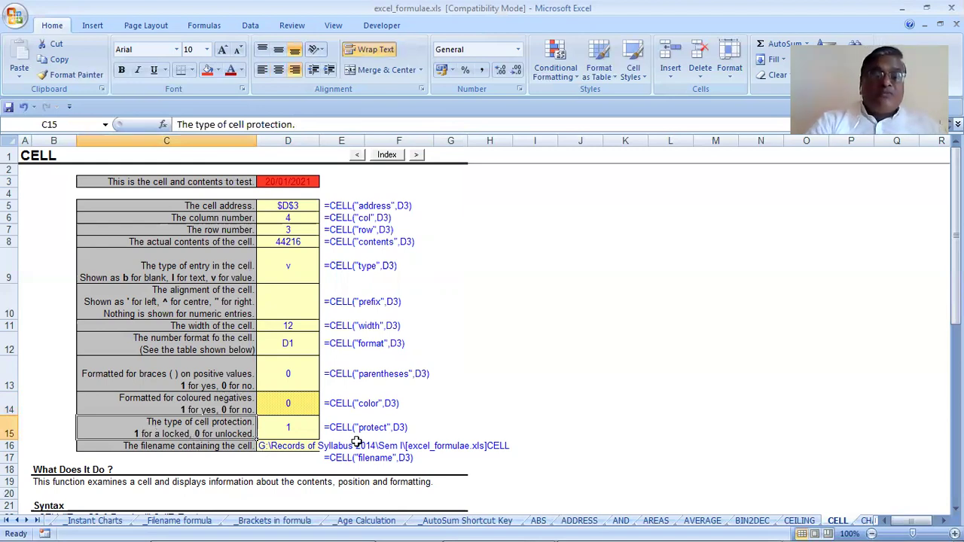
scroll(356, 441, "down", 4)
scroll(356, 441, "down", 5)
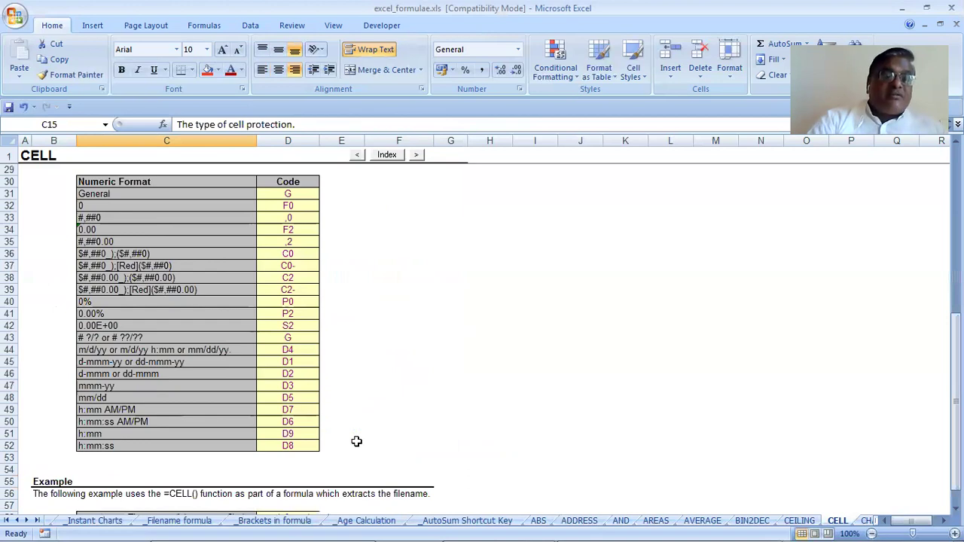
scroll(356, 441, "down", 5)
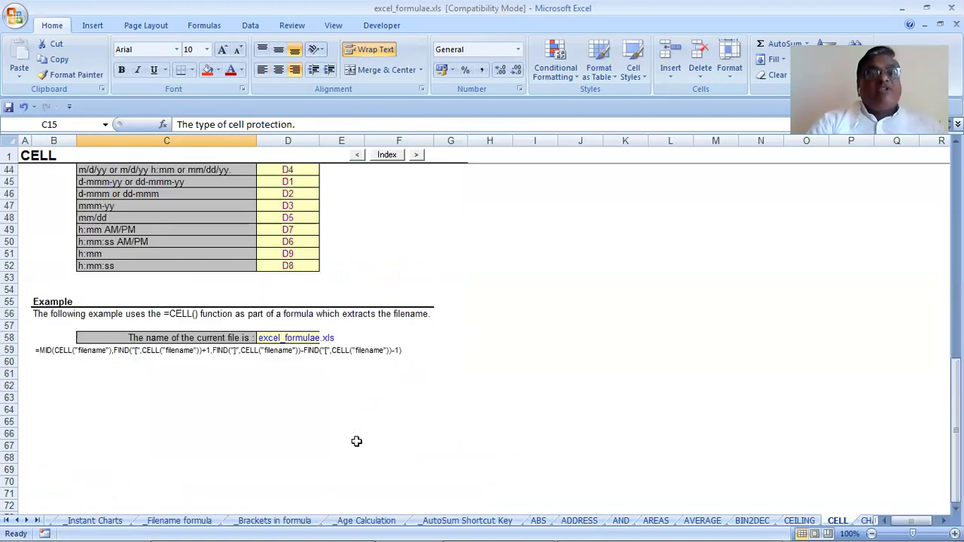
scroll(356, 441, "up", 14)
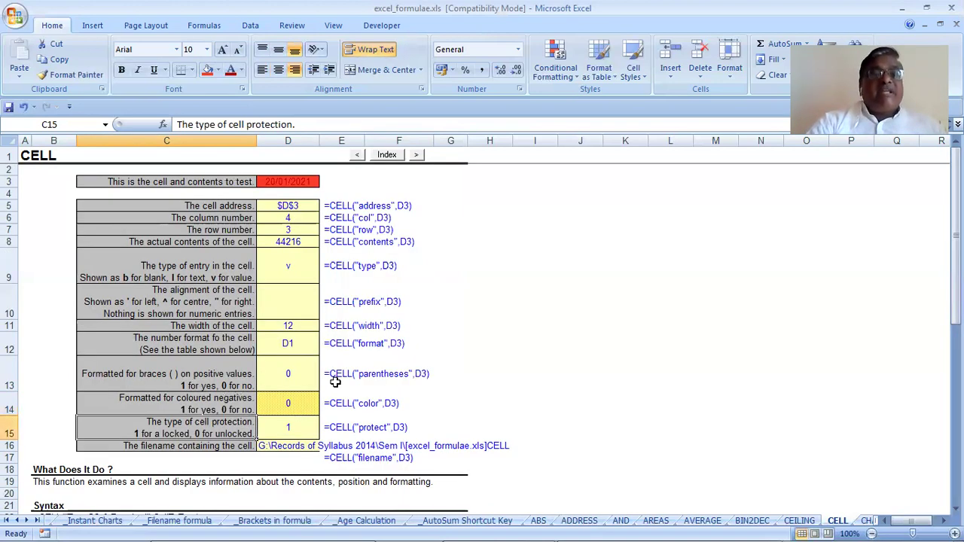
Step: Open the COUNTBLANK sheet from the function index, view its factory votes example and return to the index
left_click(397, 157)
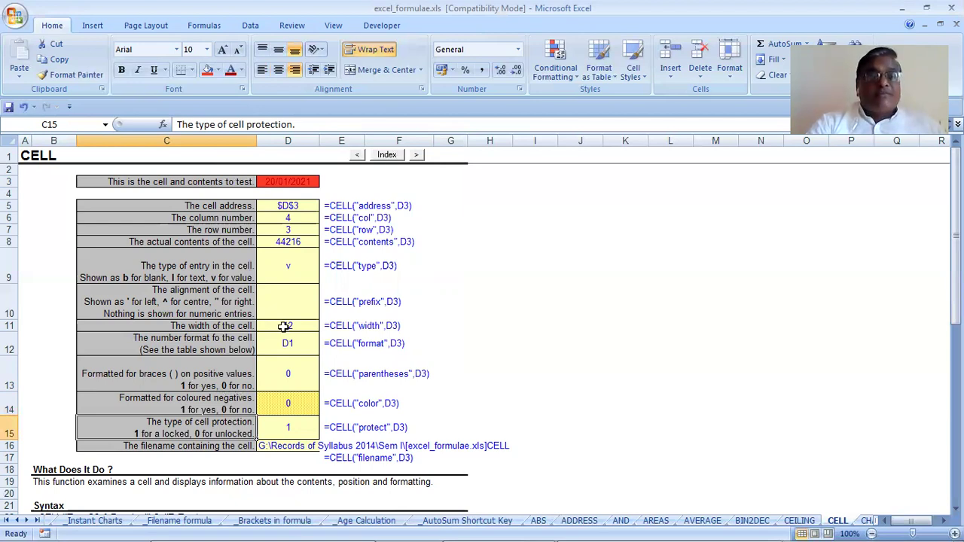
left_click(65, 268)
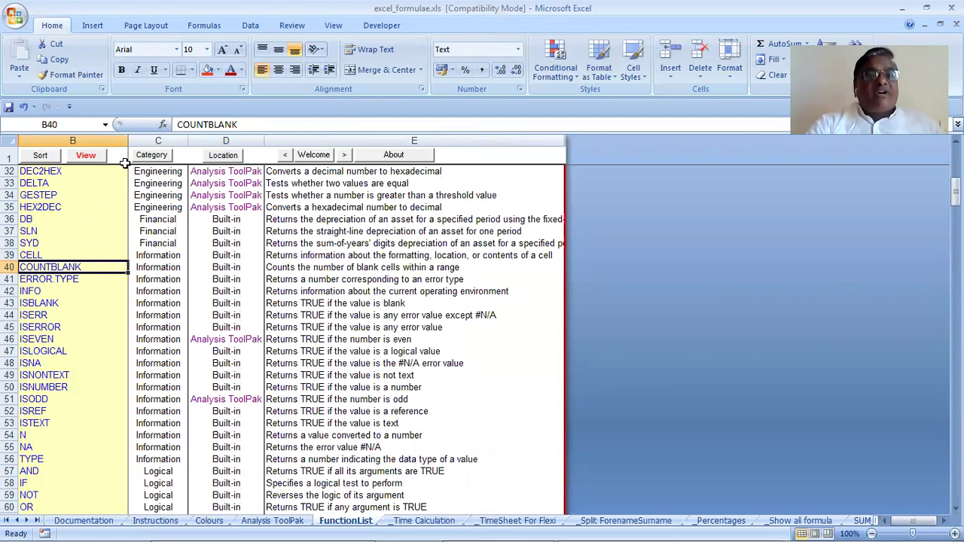
left_click(89, 158)
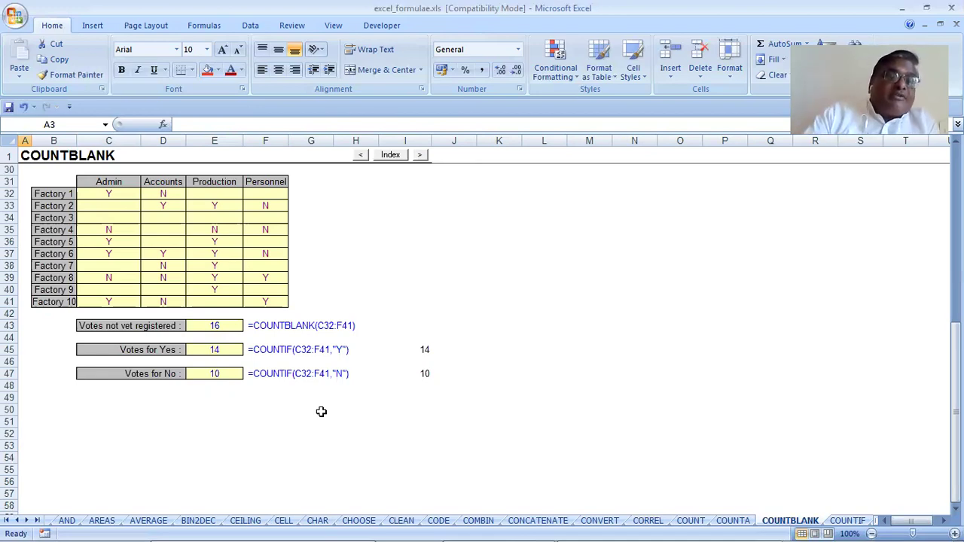
left_click(390, 155)
Step: Try to open the ERROR.TYPE sheet from the function list
left_click(72, 278)
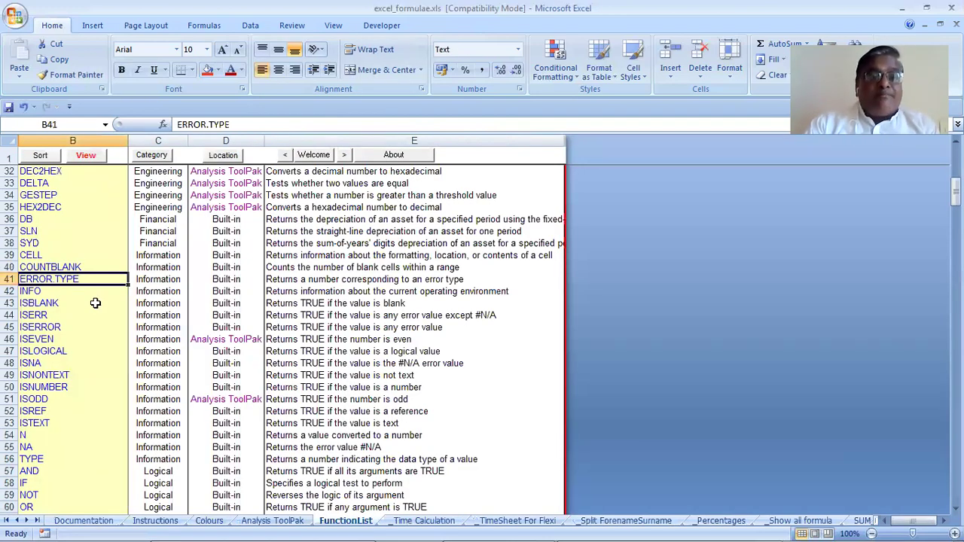
left_click(86, 156)
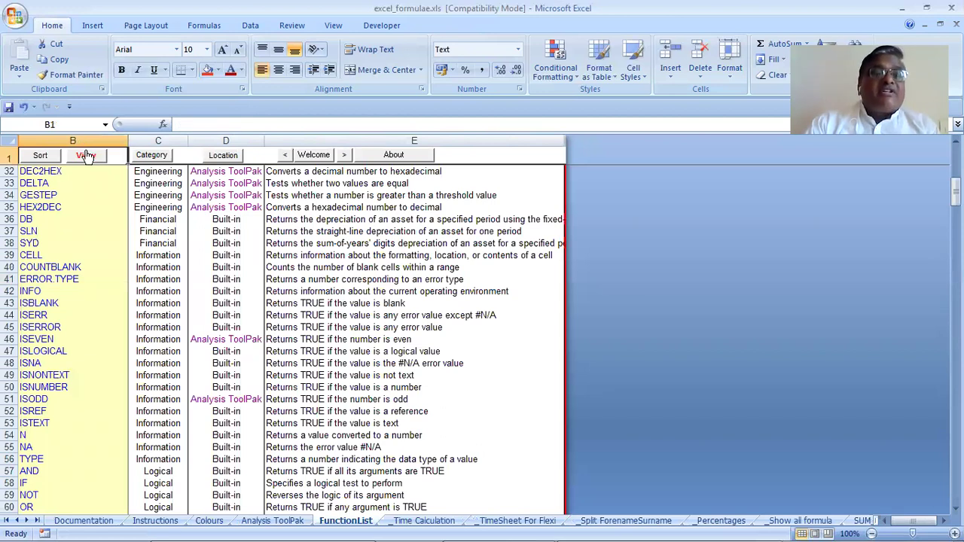
left_click(69, 279)
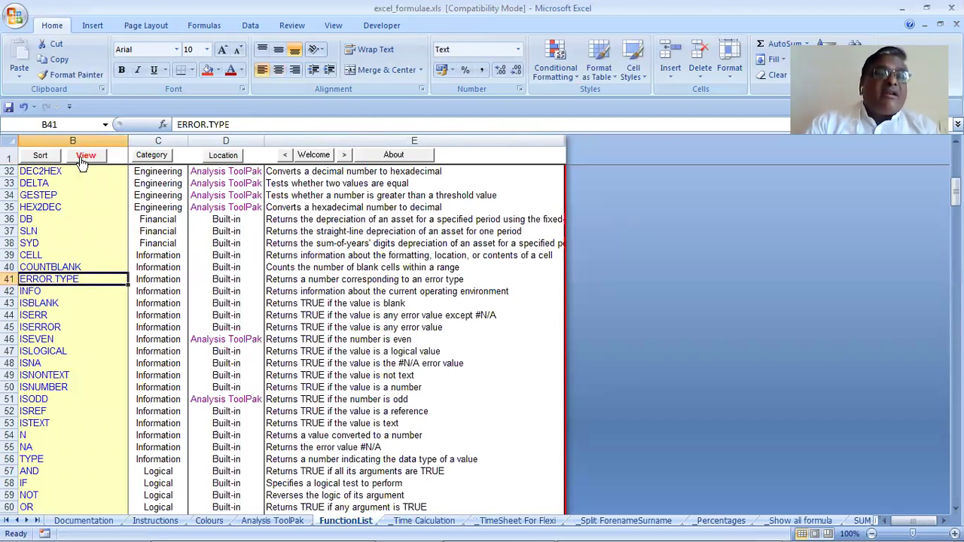
left_click(83, 158)
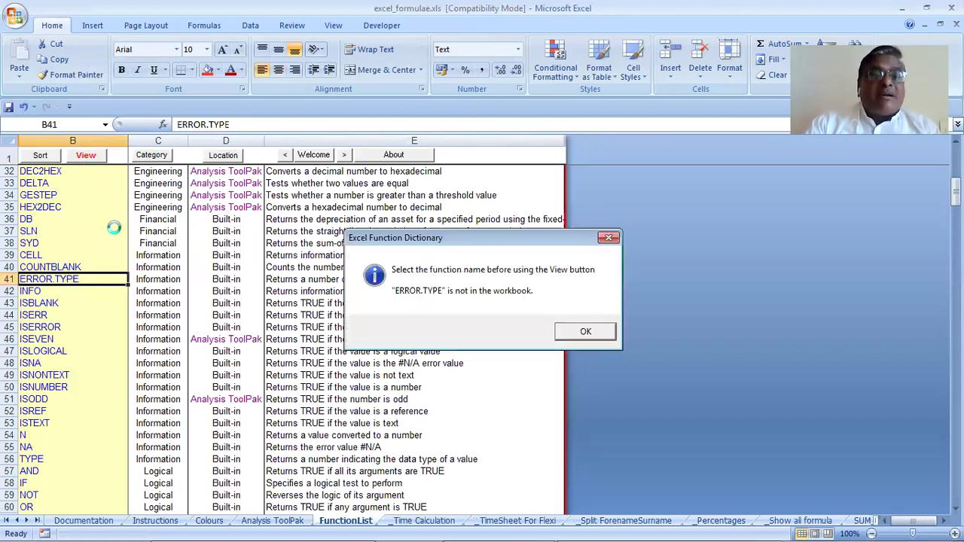
left_click(586, 332)
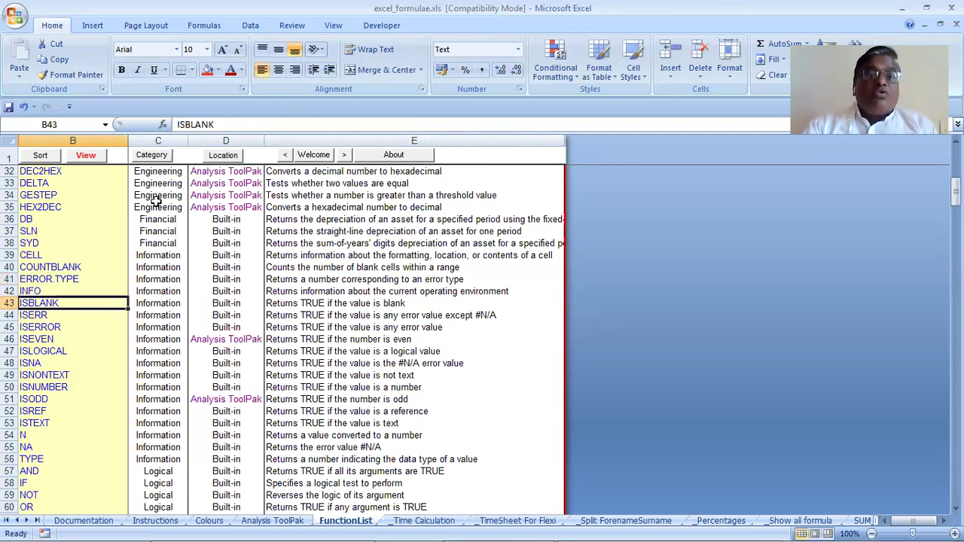
Step: Open the INFO sheet from the function list, view its system information table and return to the index
key("Up")
left_click(74, 160)
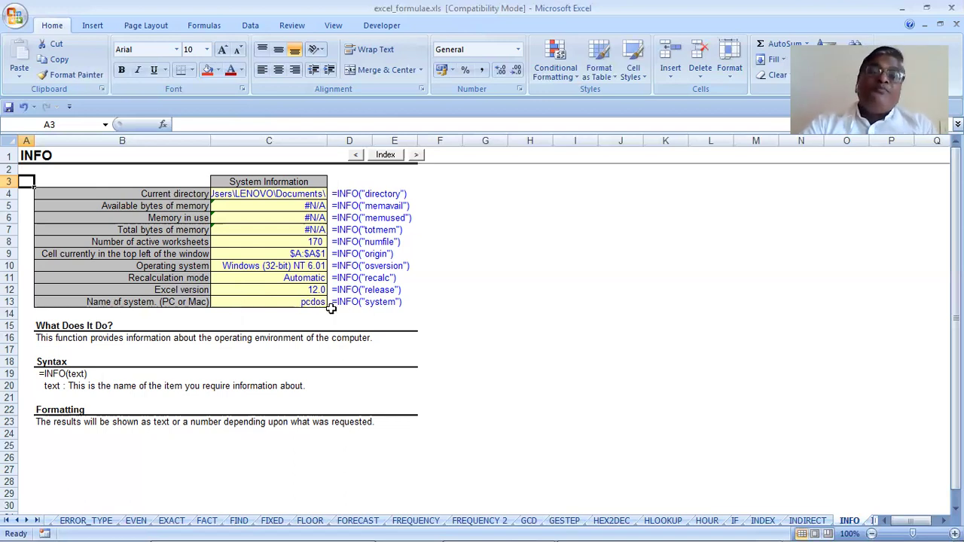
left_click(385, 154)
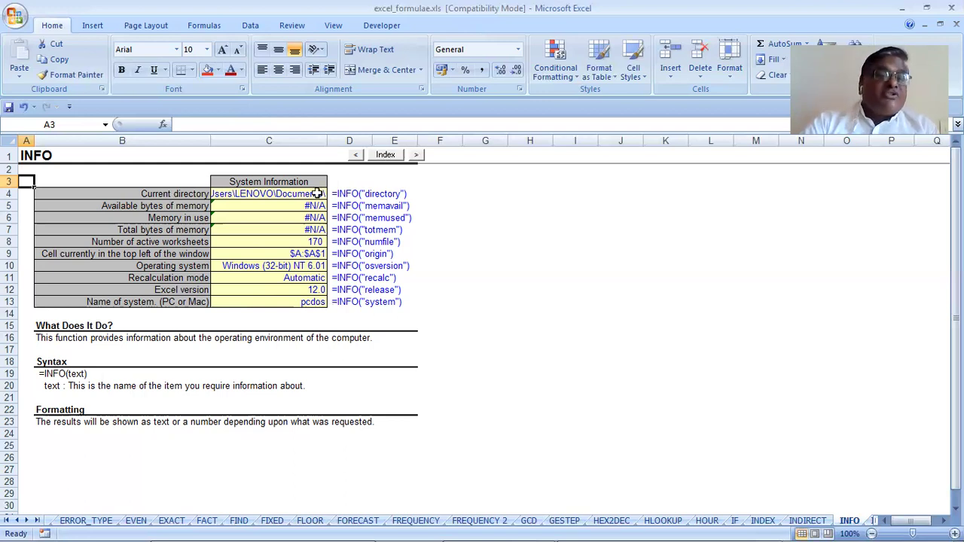
Step: Open the ISBLANK sheet, review its blank-cell tests and the cheques received example, and return to the function list
left_click(39, 302)
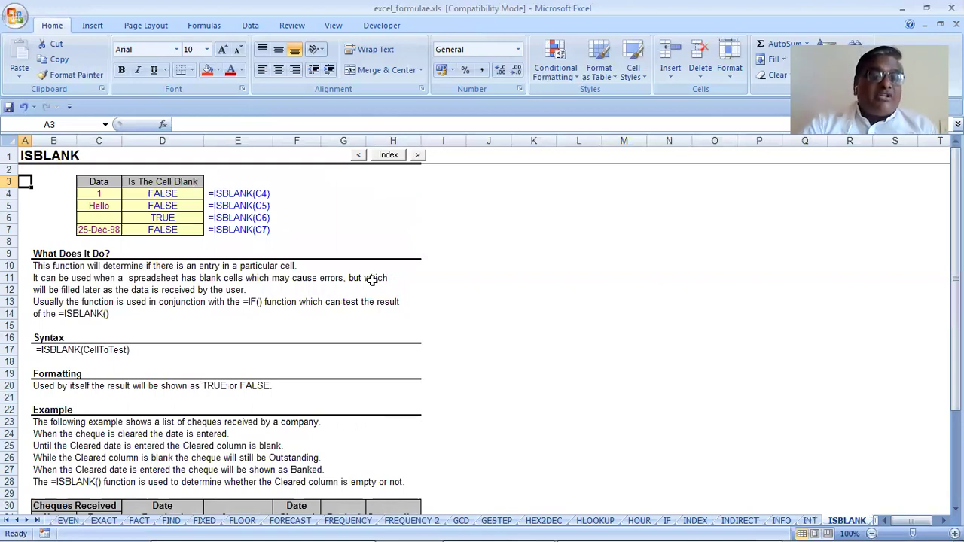
scroll(371, 279, "down", 3)
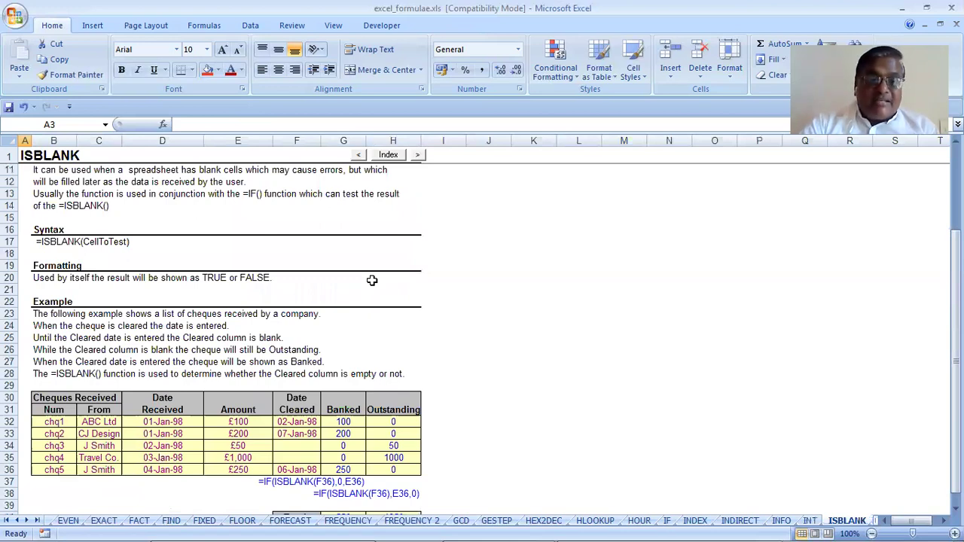
scroll(371, 279, "up", 3)
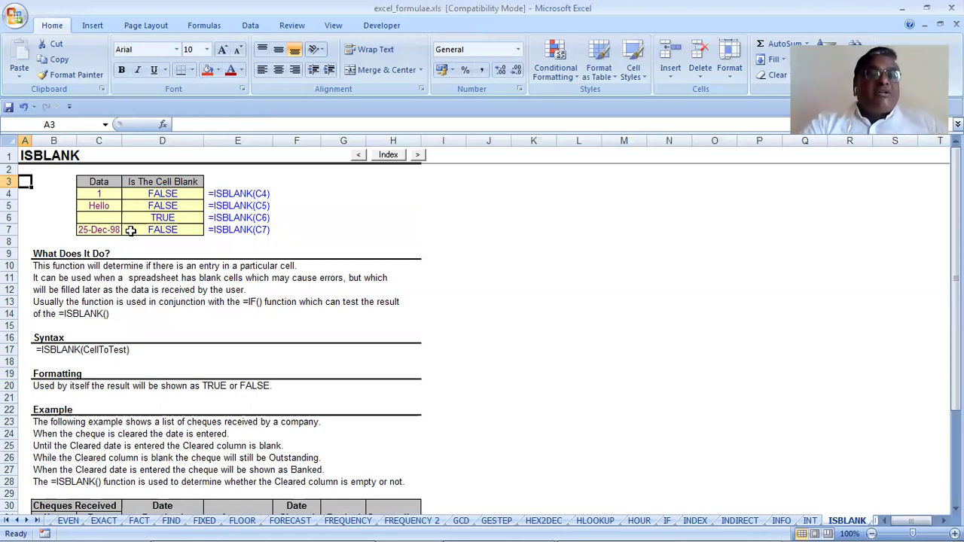
left_click(388, 155)
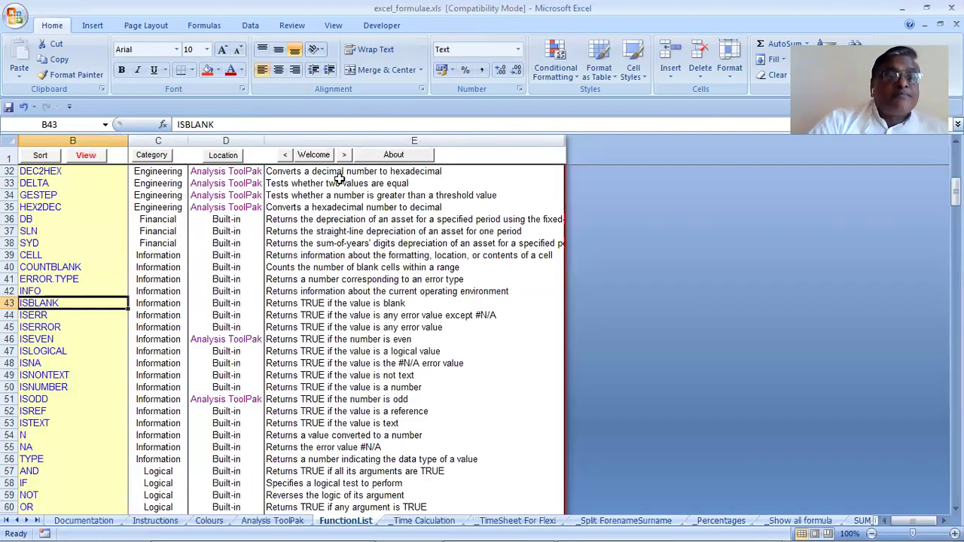
Step: Select ISERR in the function list and open its example sheet
left_click(34, 327)
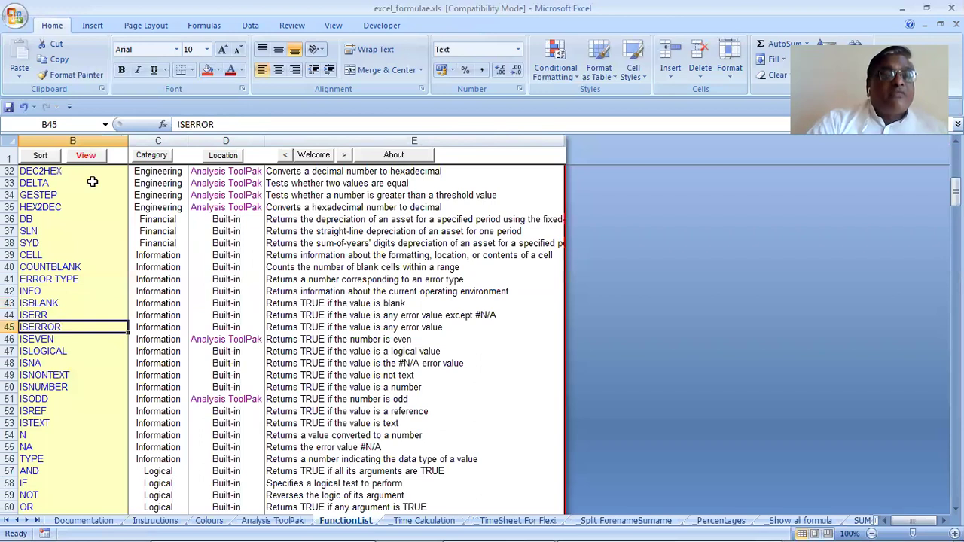
key("Up")
key("Return")
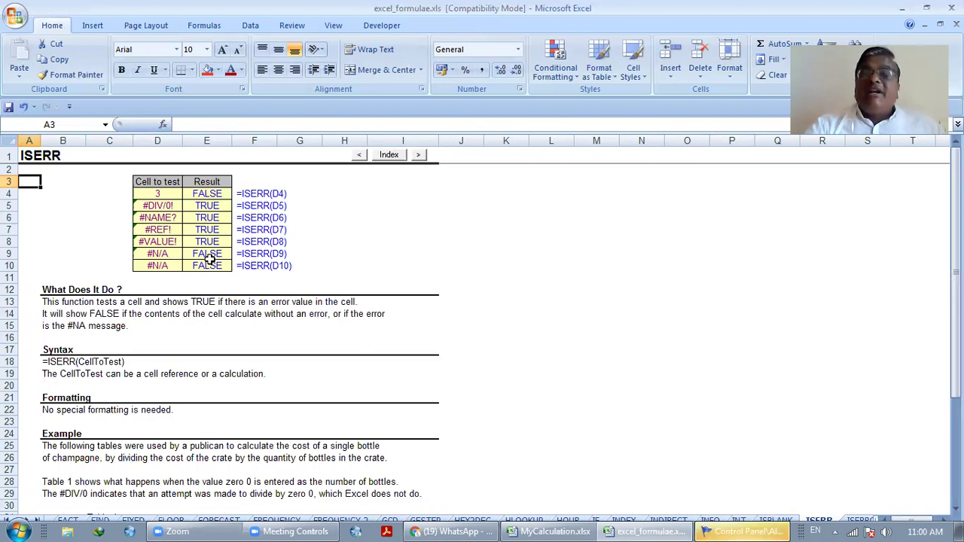
Step: Inspect the formula behind test cell D9 and review the two cost-per-bottle example tables on the ISERR sheet
left_click(167, 256)
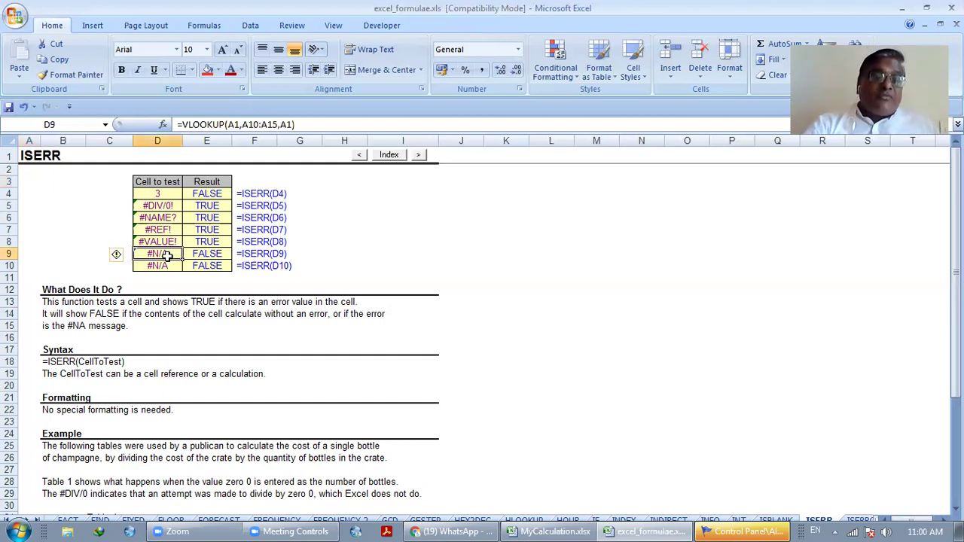
scroll(167, 256, "down", 3)
scroll(167, 256, "down", 2)
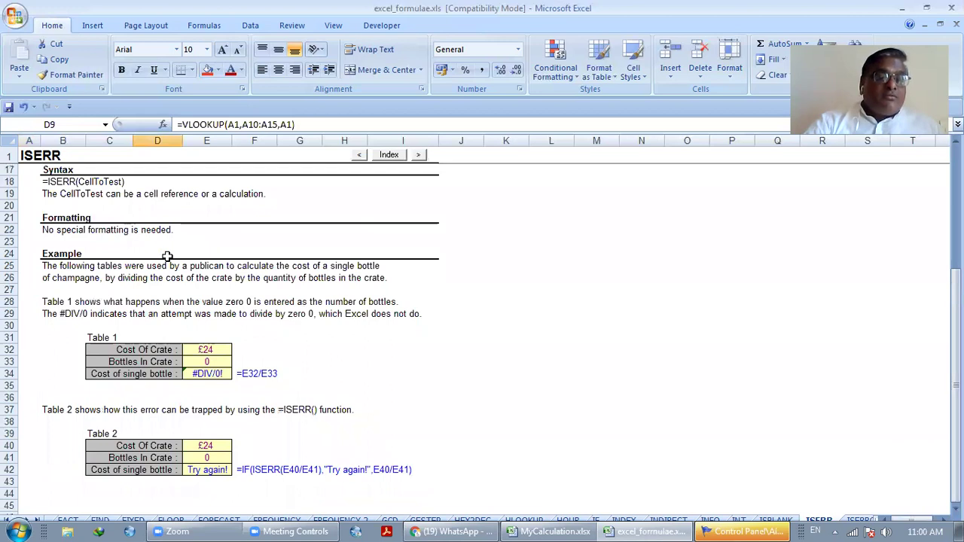
scroll(167, 257, "down", 4)
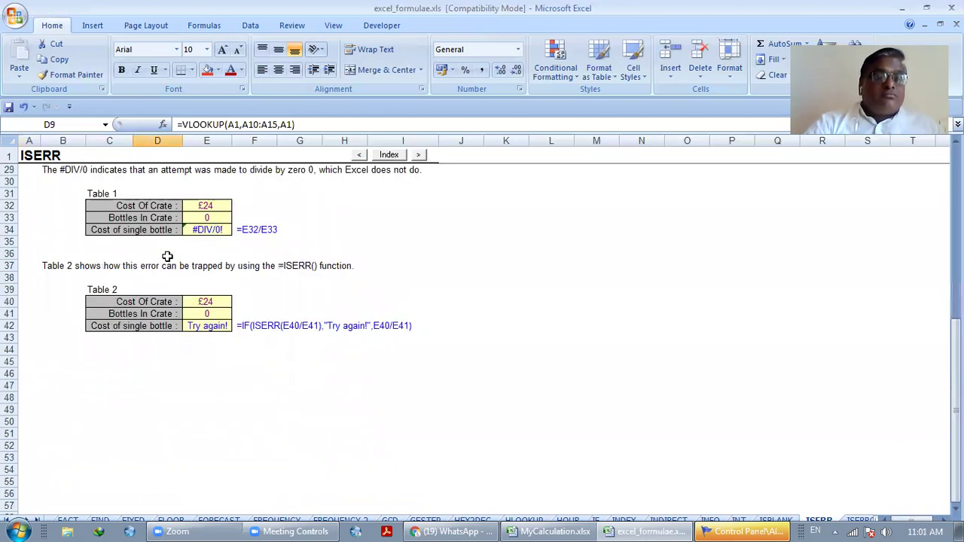
scroll(167, 256, "up", 4)
scroll(167, 256, "up", 5)
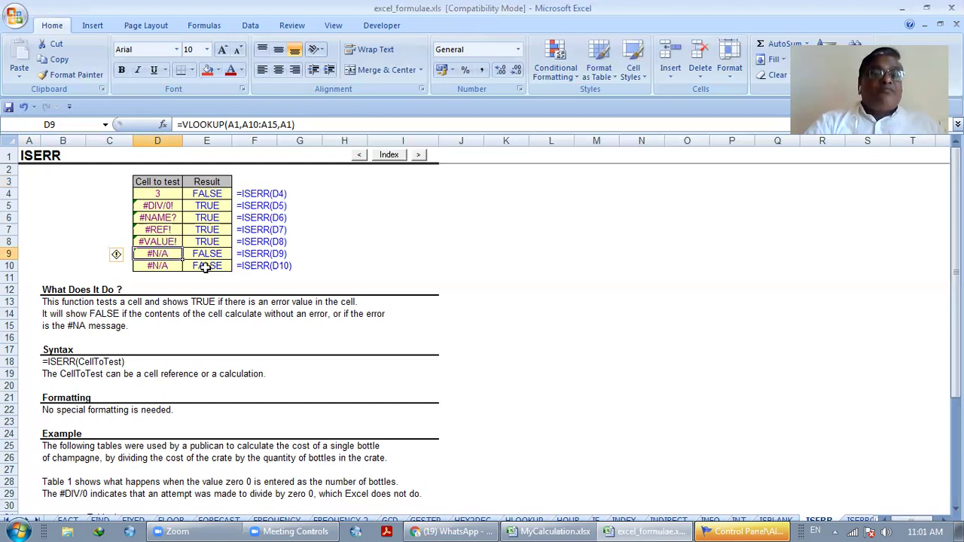
Step: Return to the function list and open the ISERROR example sheet
left_click(390, 155)
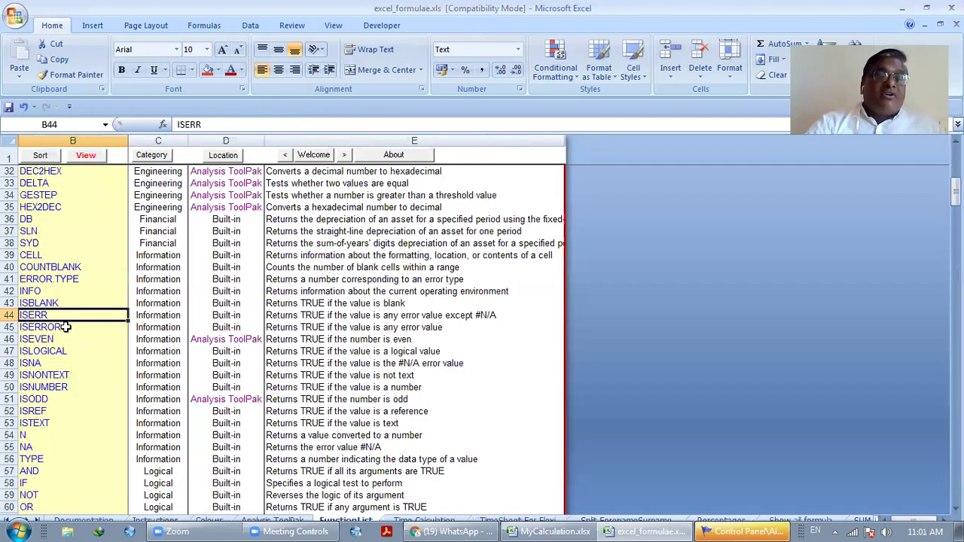
left_click(67, 327)
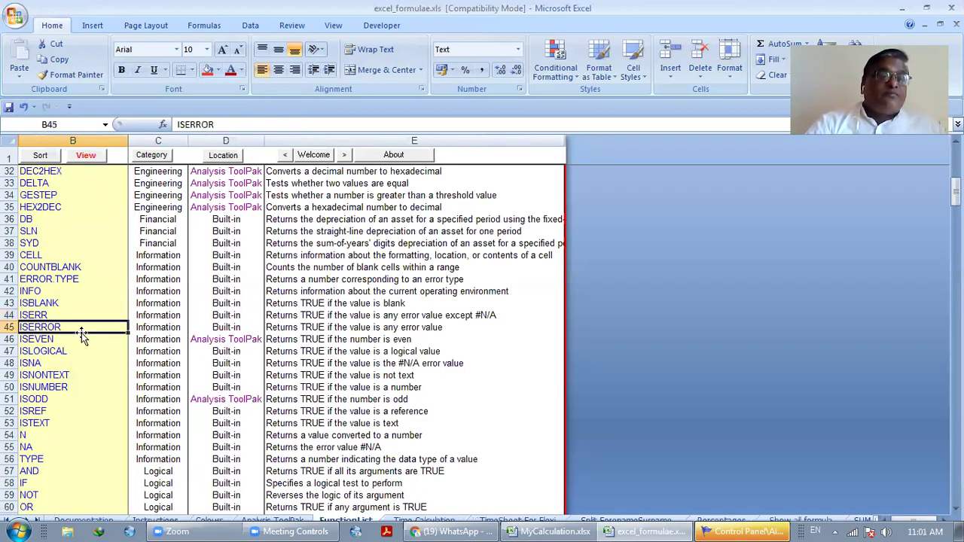
left_click(85, 156)
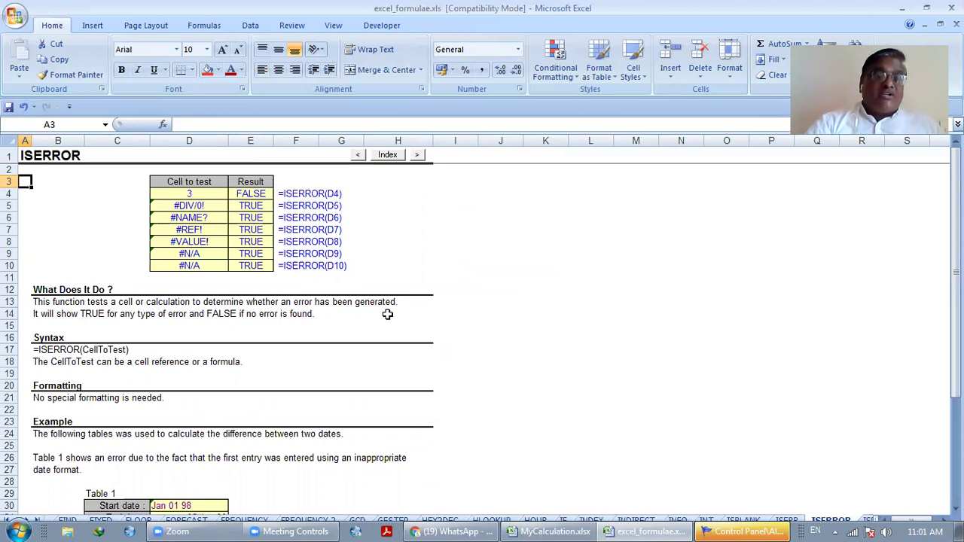
Step: Review the ISERROR sheet and inspect the formulas behind test cells D4, D6 and D7
scroll(387, 314, "down", 2)
scroll(387, 314, "up", 2)
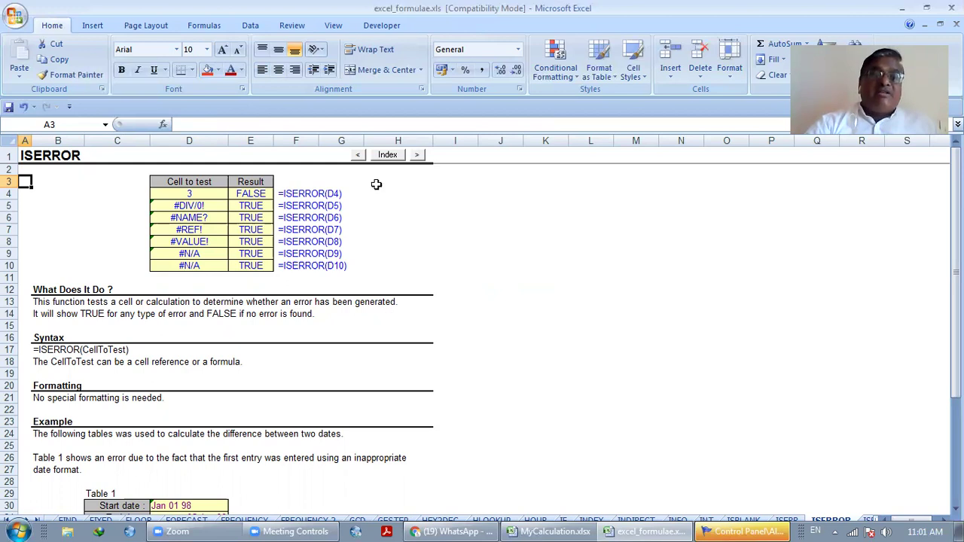
left_click(186, 193)
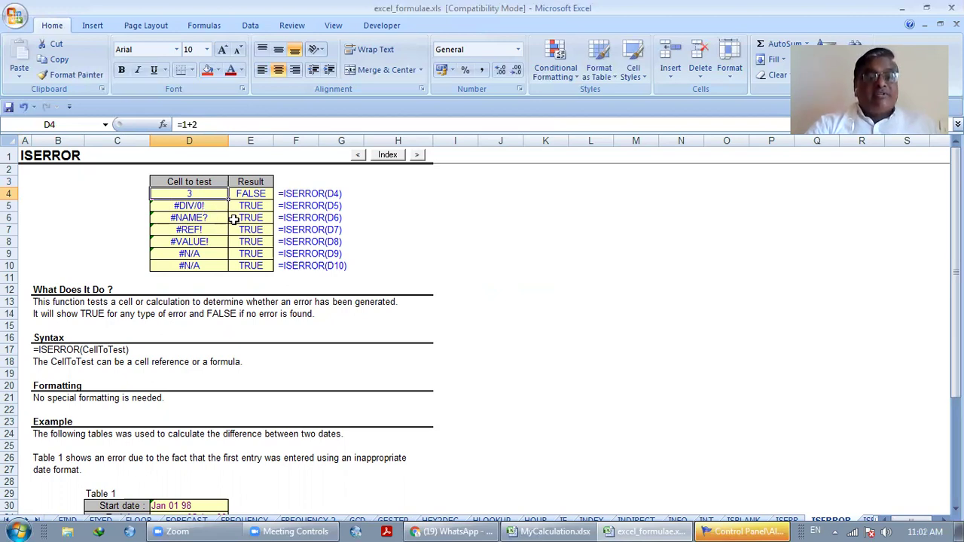
scroll(233, 218, "down", 1)
scroll(230, 218, "up", 1)
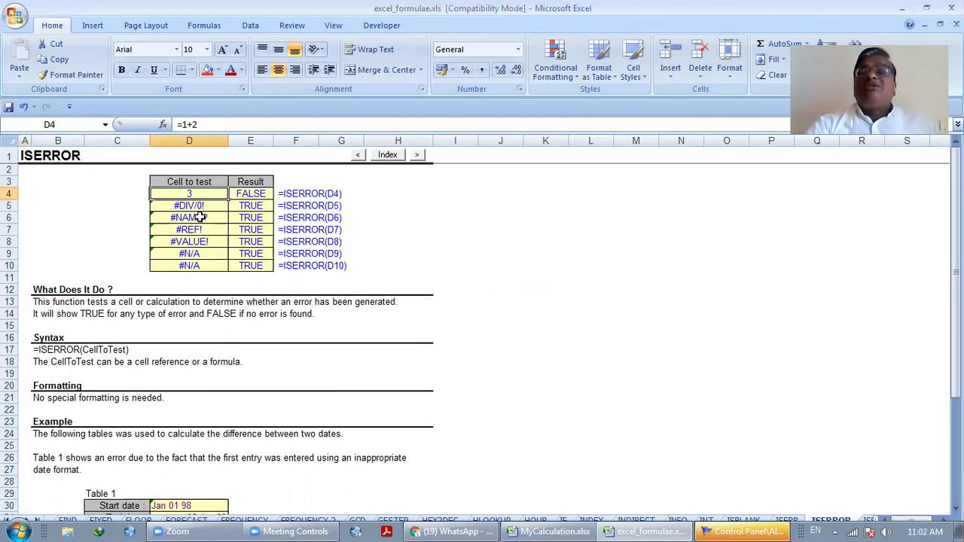
left_click(200, 218)
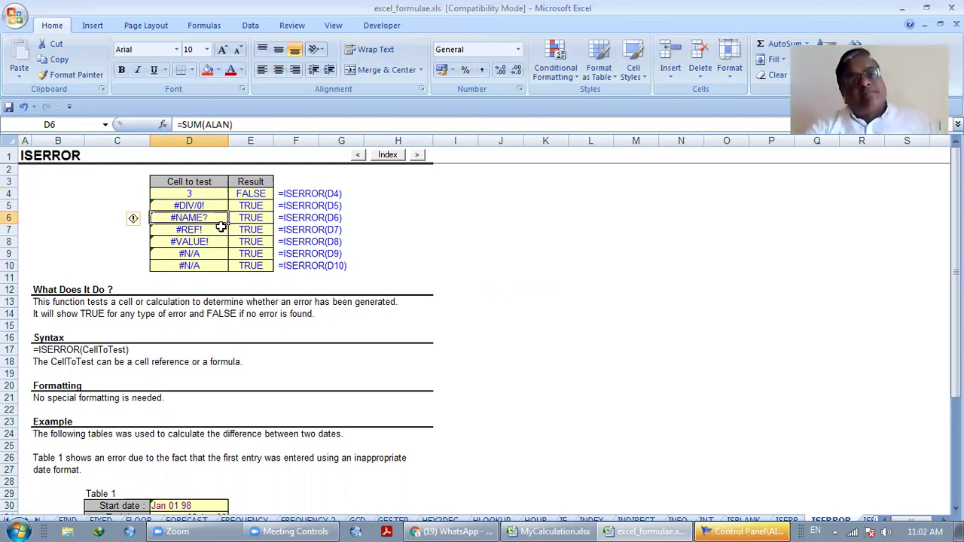
left_click(211, 231)
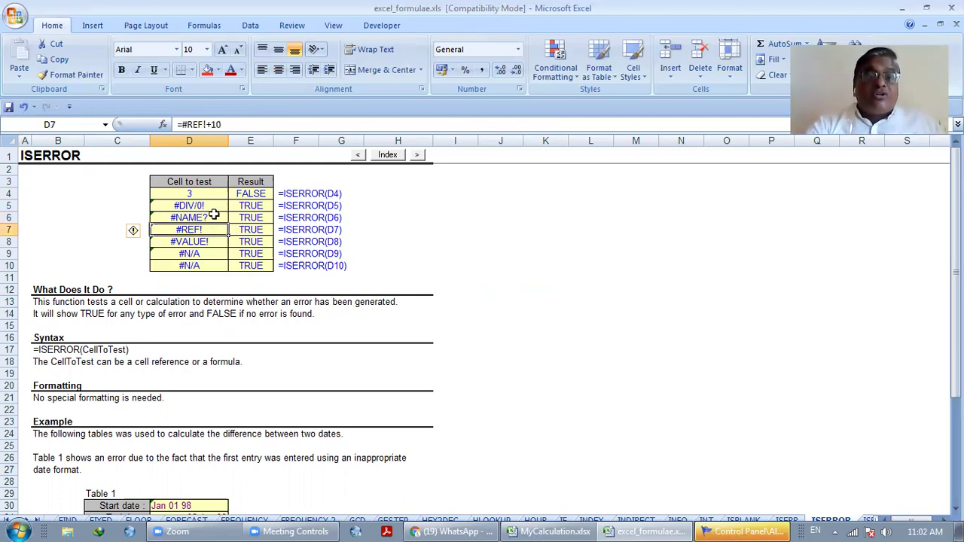
left_click(214, 215)
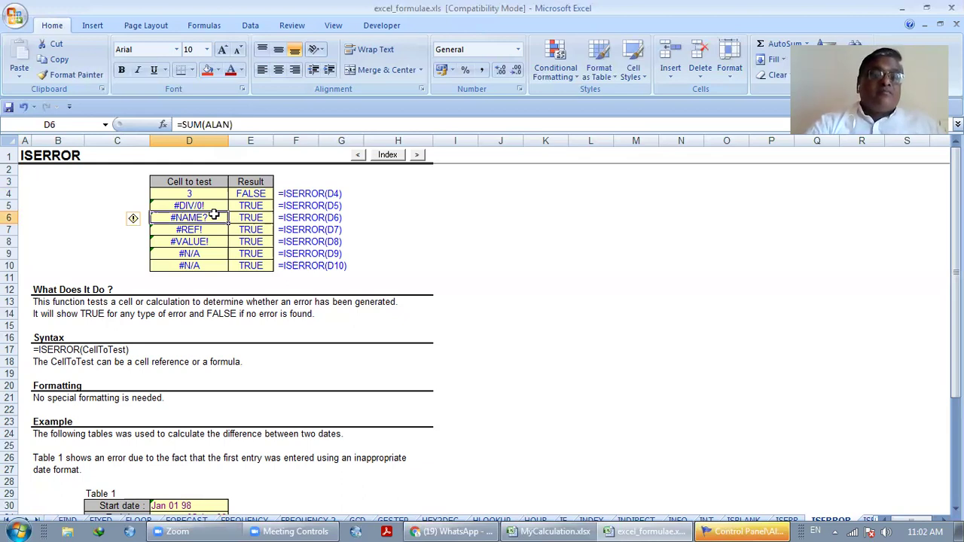
Step: Return to the function list and open the ISEVEN example sheet
left_click(386, 156)
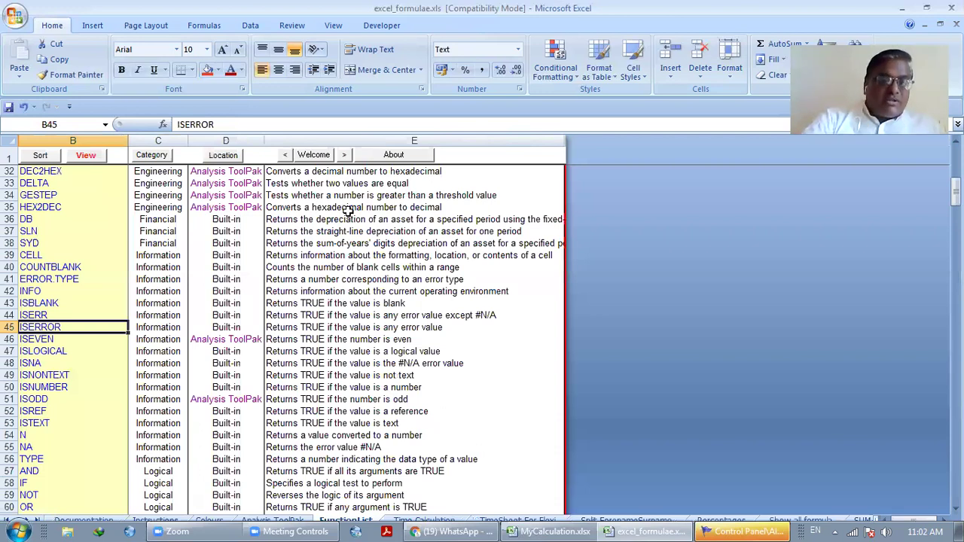
left_click(66, 336)
left_click(86, 158)
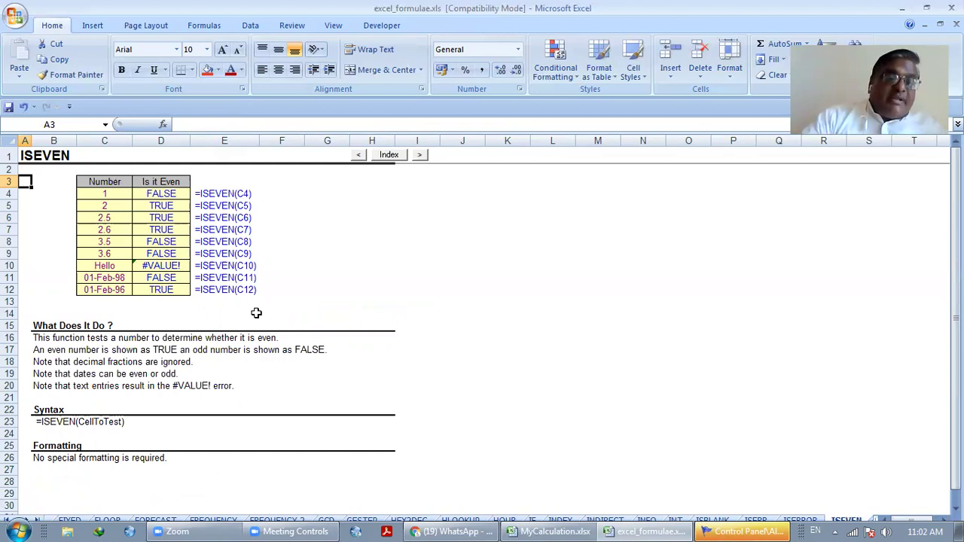
Step: Inspect the ISEVEN tests for the whole number, decimal and text entries, including the formula in D10 and its input in C10
left_click(159, 193)
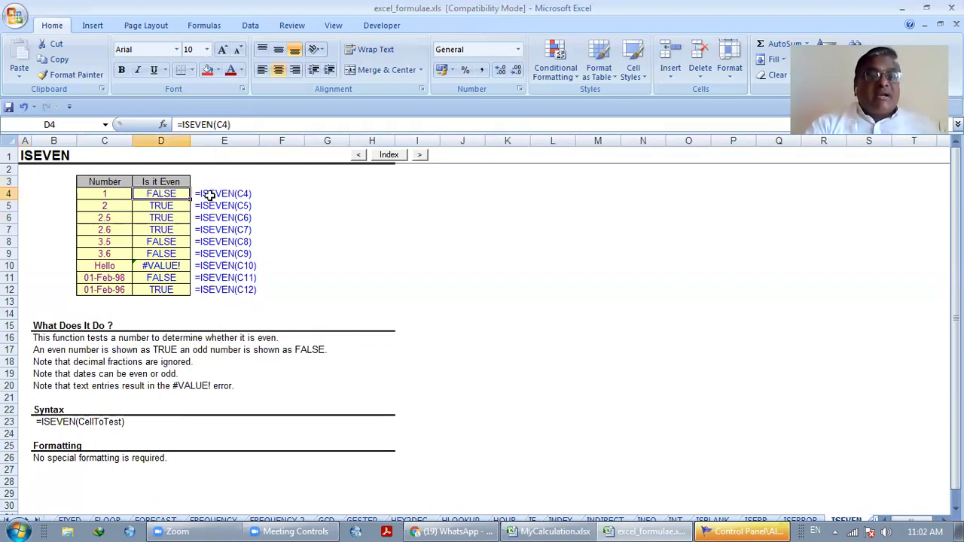
left_click(104, 205)
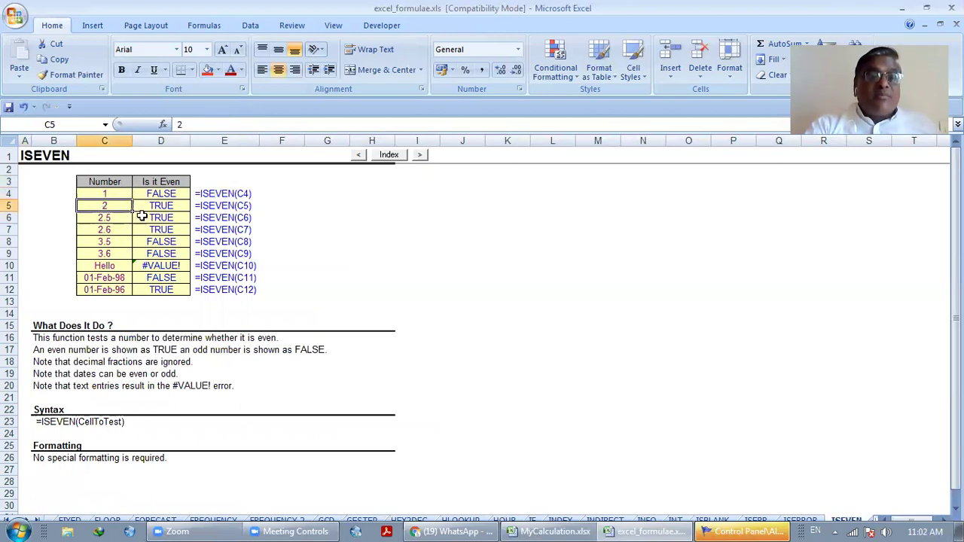
left_click(142, 216)
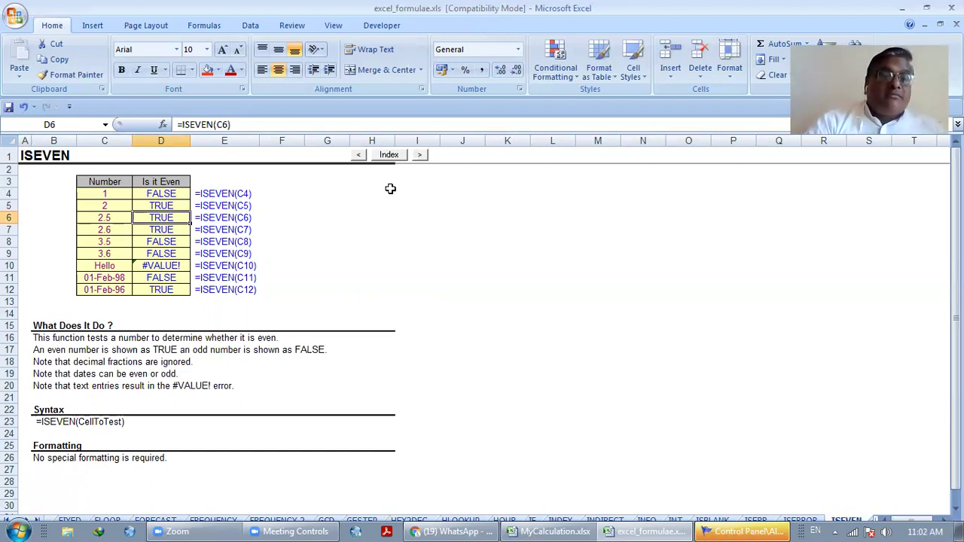
left_click(179, 267)
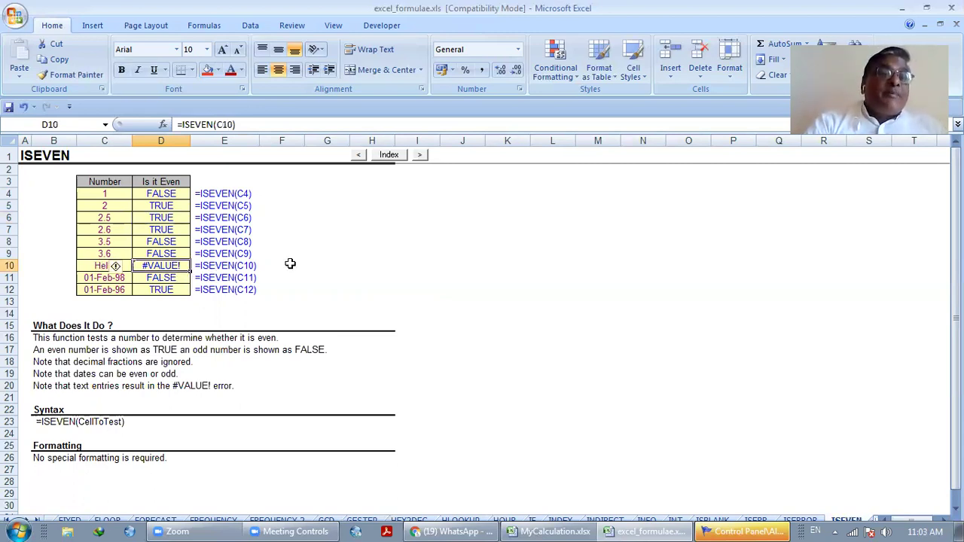
left_click(211, 268)
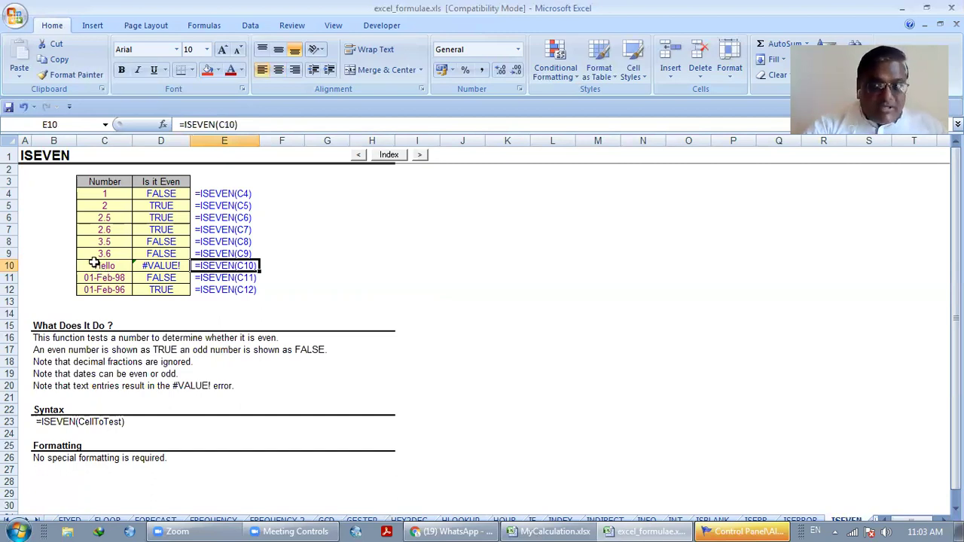
left_click(94, 263)
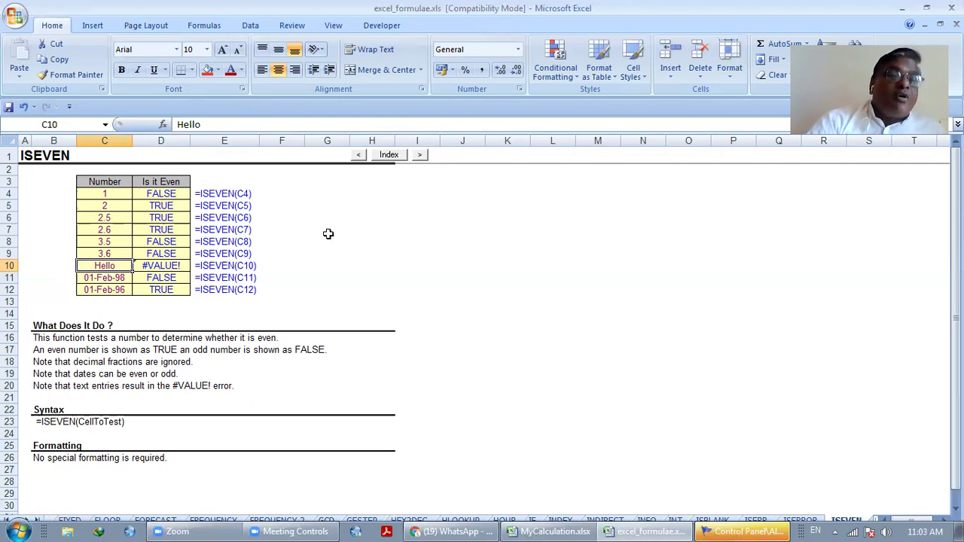
Step: Return to the function list, select ISLOGICAL and open its example sheet
left_click(389, 154)
left_click(68, 351)
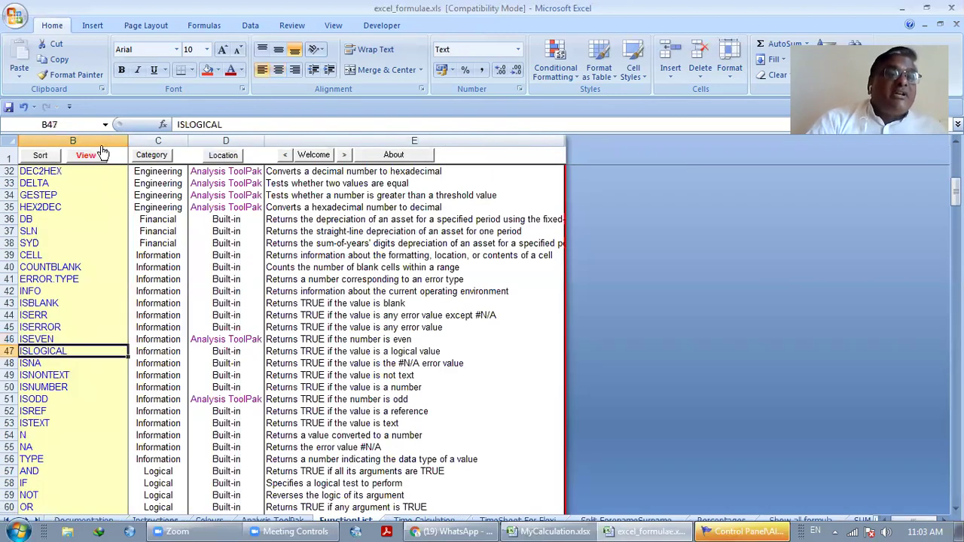
left_click(102, 154)
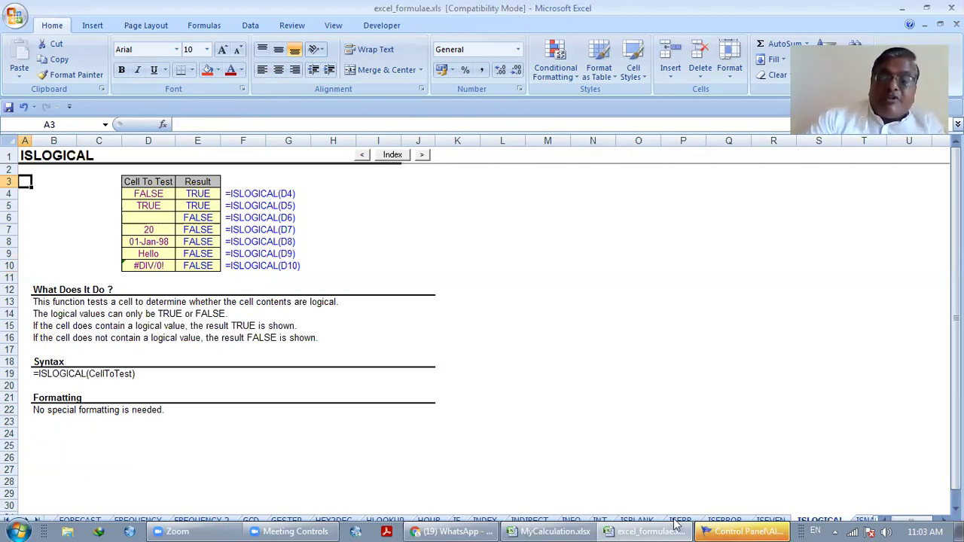
Step: Go back from the ISLOGICAL sheet to the function list and open the ISNA example sheet
left_click(744, 532)
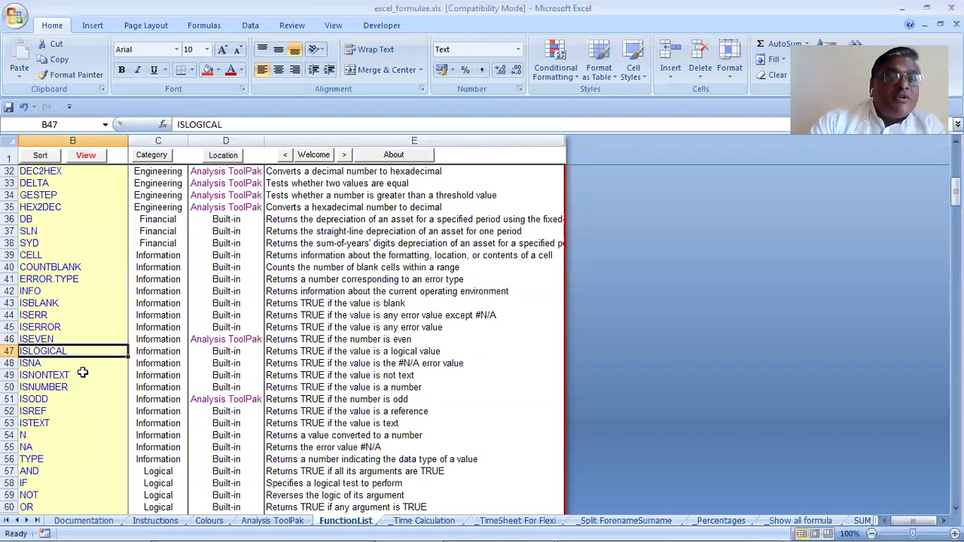
left_click(393, 155)
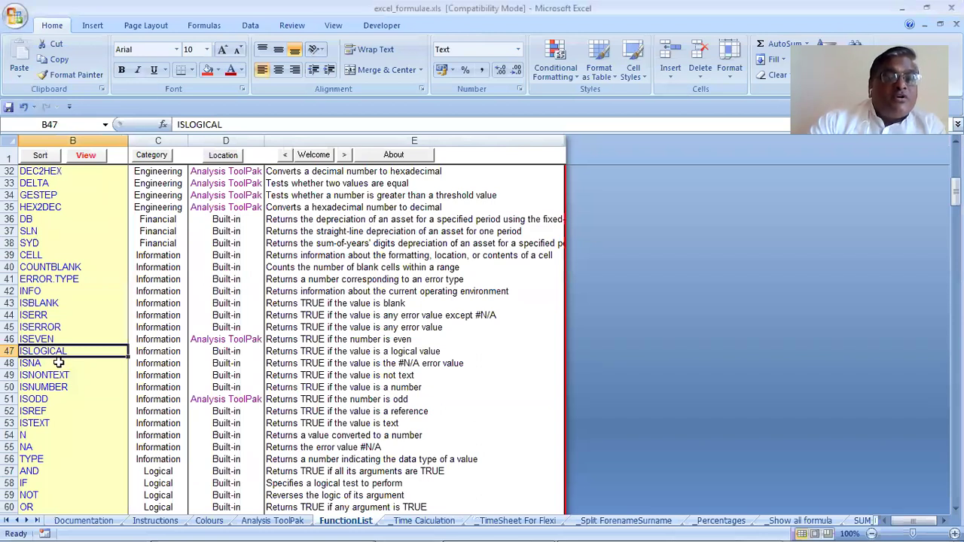
left_click(58, 363)
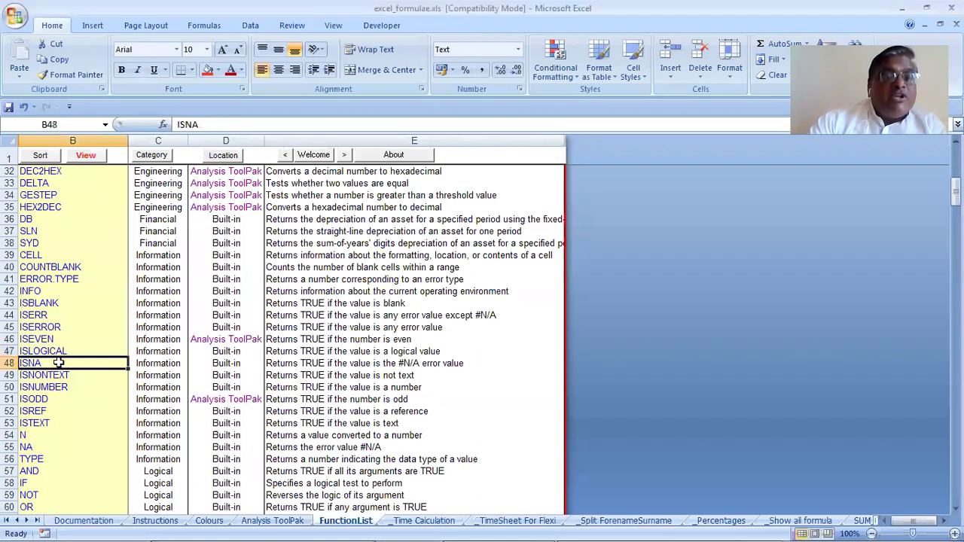
left_click(87, 156)
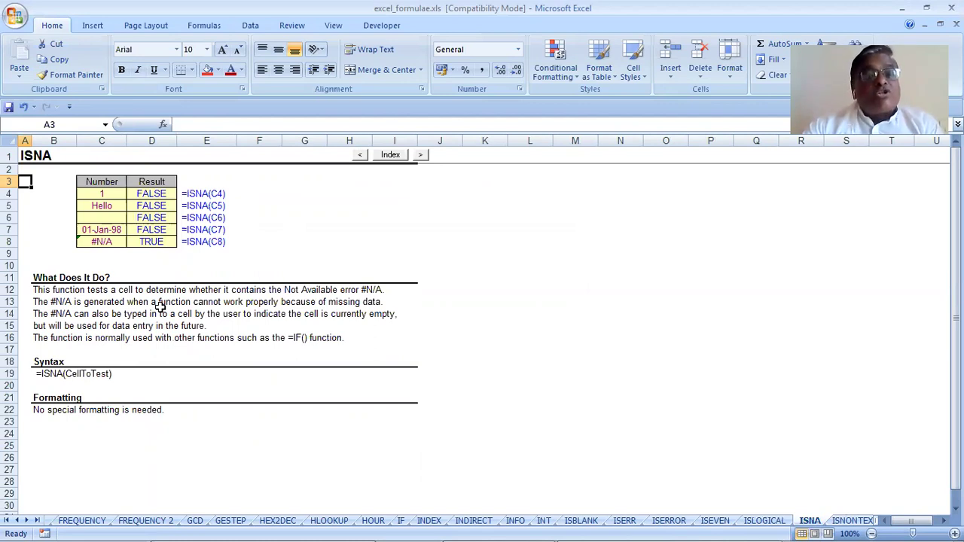
Step: Inspect the ISNA test entries in C4, C5 and C8, and the formula in result cell D8
left_click(112, 192)
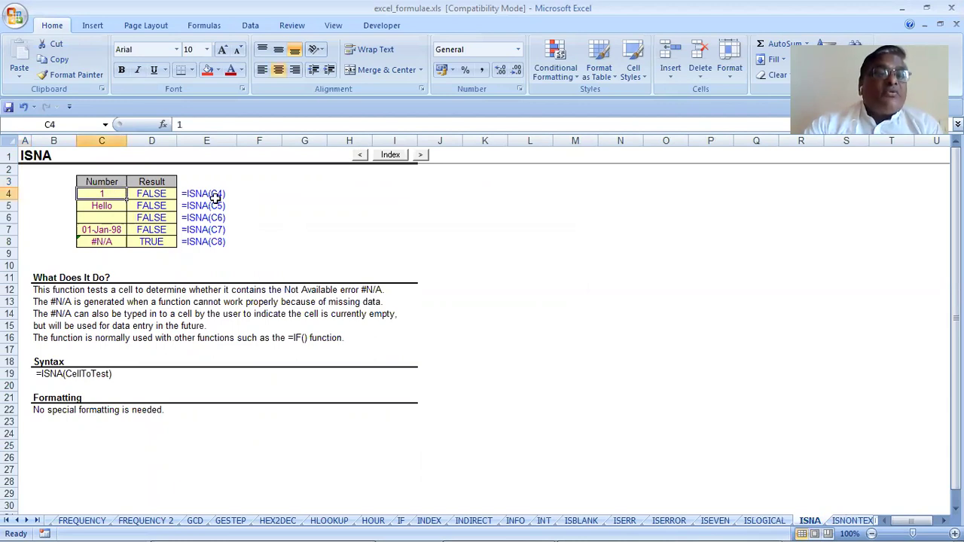
left_click(113, 207)
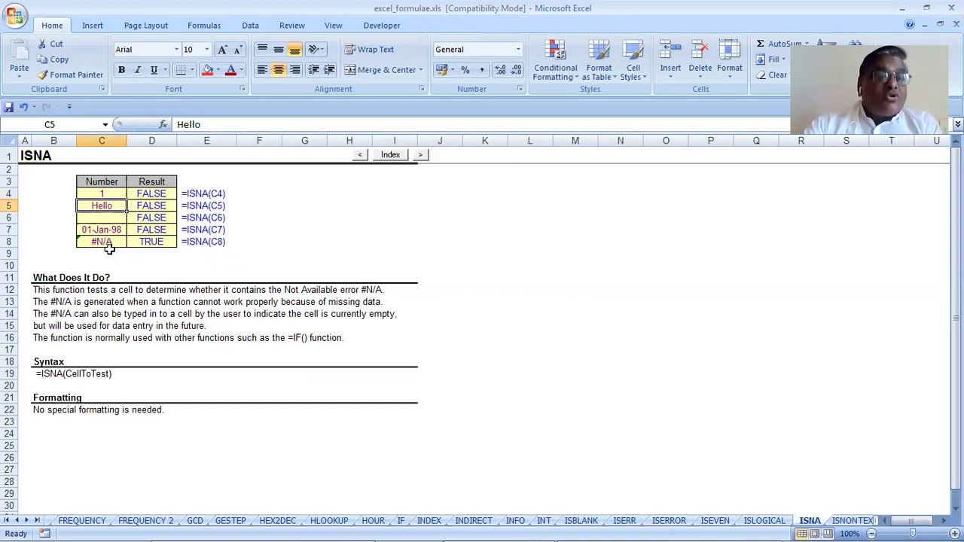
left_click(116, 240)
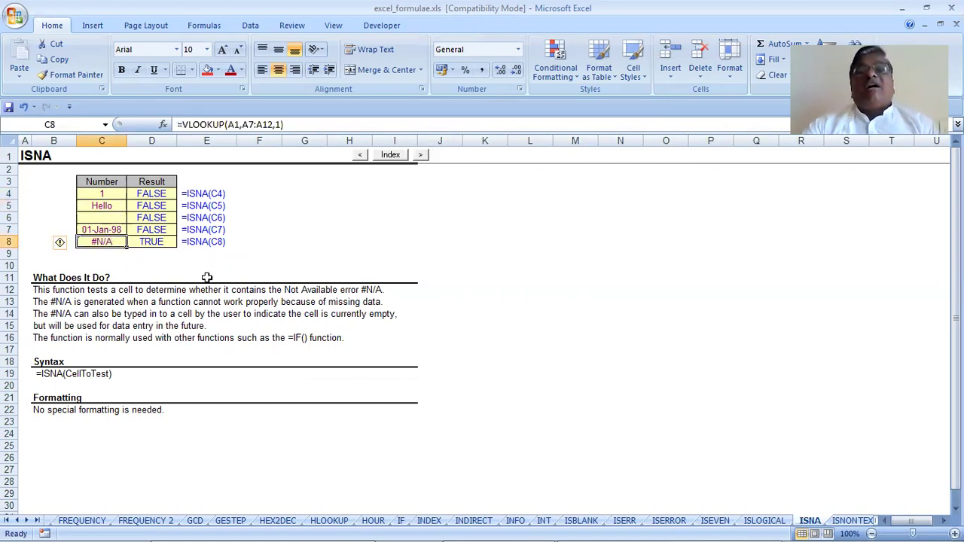
key("Right")
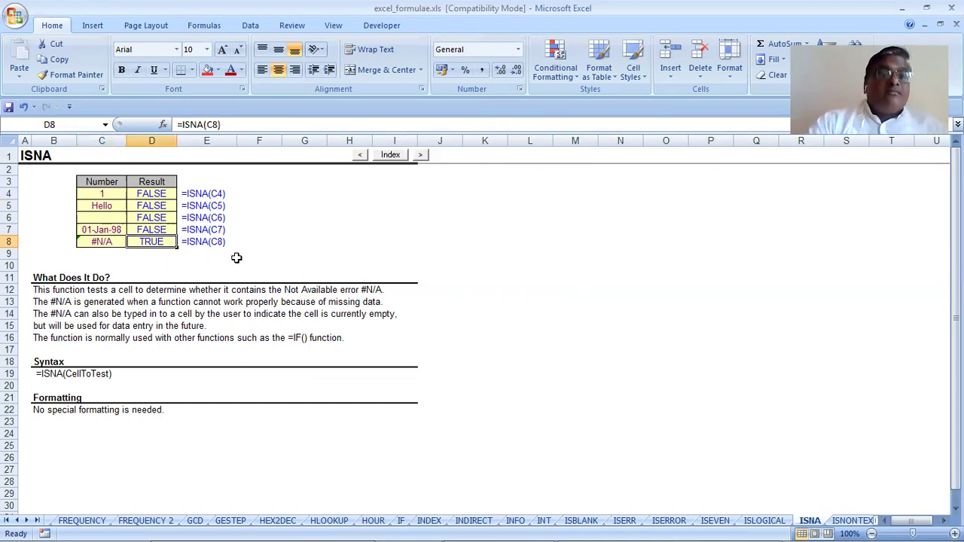
Step: Return to the function list and open the ISNONTEXT example sheet
left_click(390, 158)
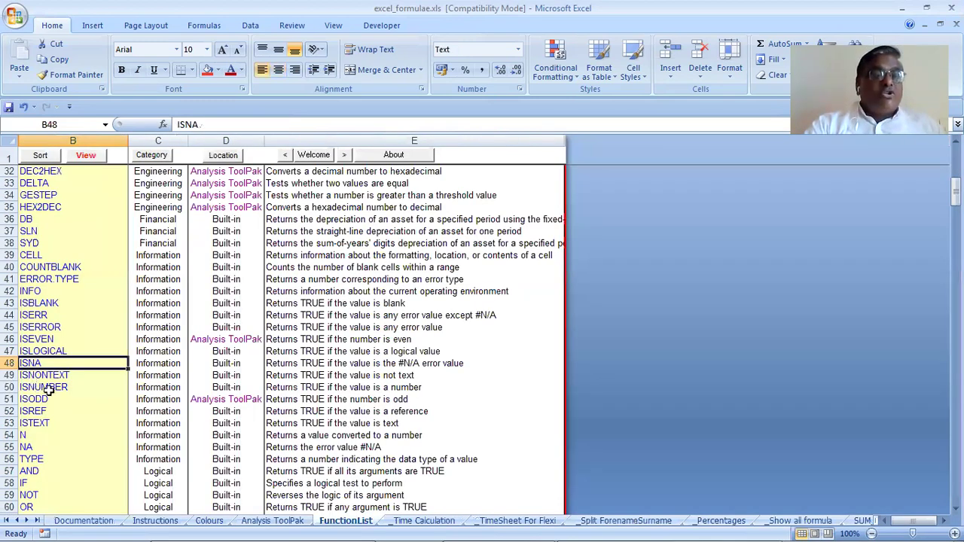
left_click(31, 377)
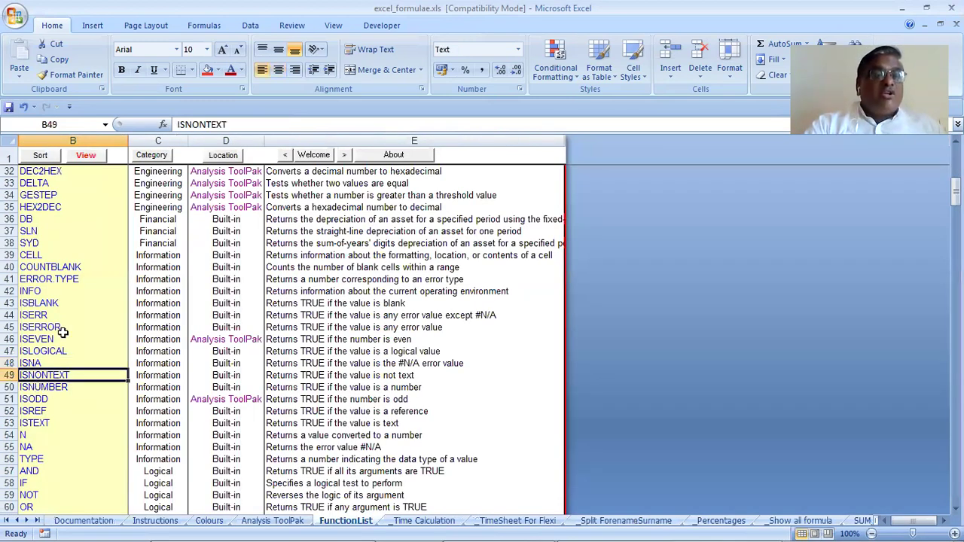
left_click(87, 157)
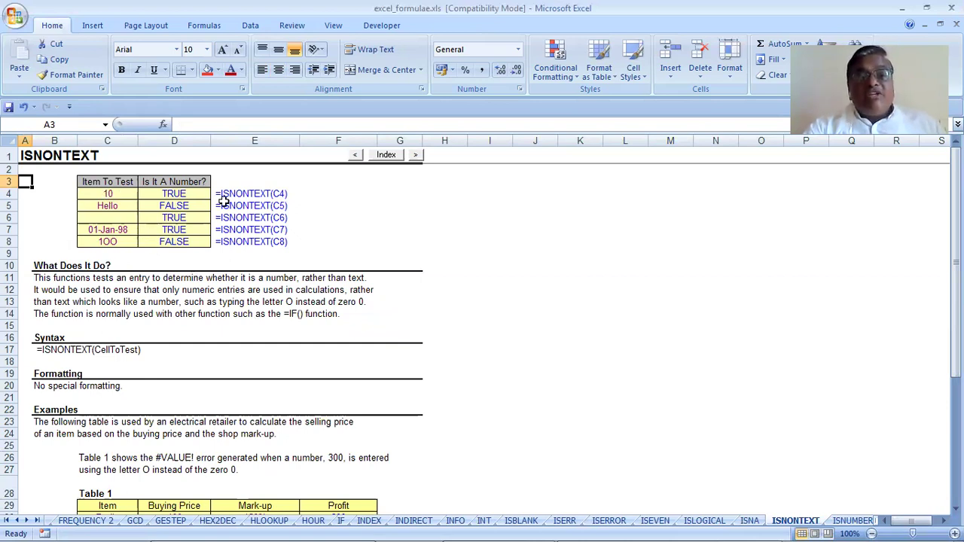
Step: Inspect ISNONTEXT test entries C4 and C5 and review the two electrical retailer pricing tables
key("Down")
key("Right")
key("Right")
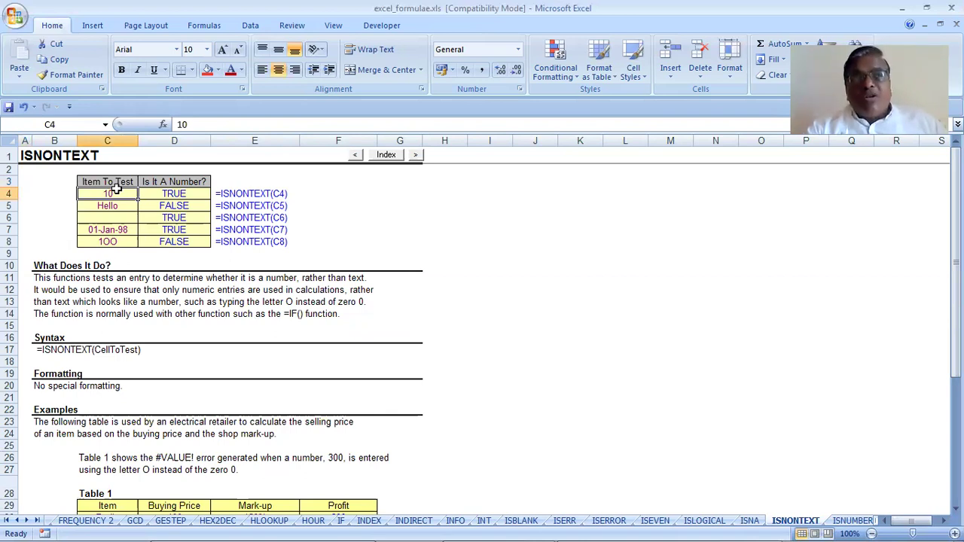
left_click(137, 208)
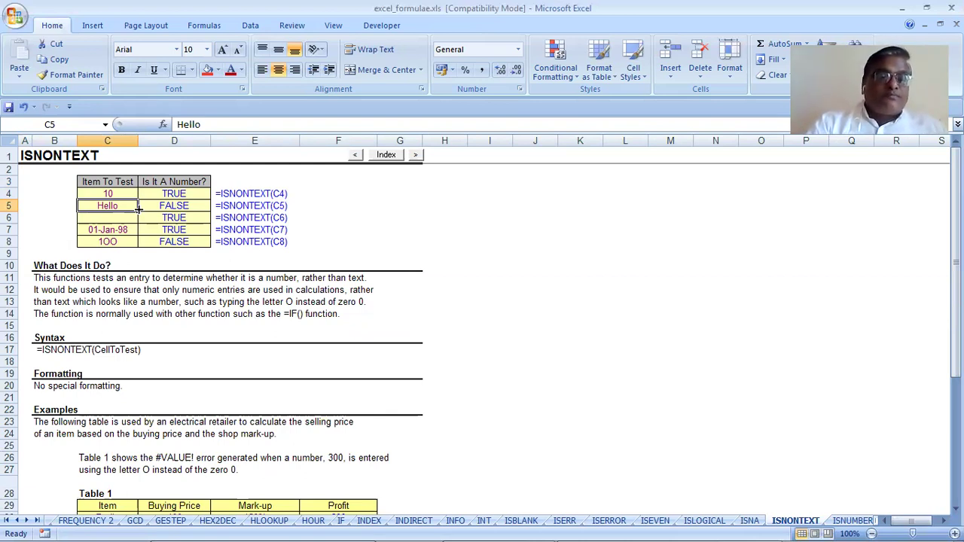
scroll(138, 209, "down", 2)
scroll(138, 209, "down", 4)
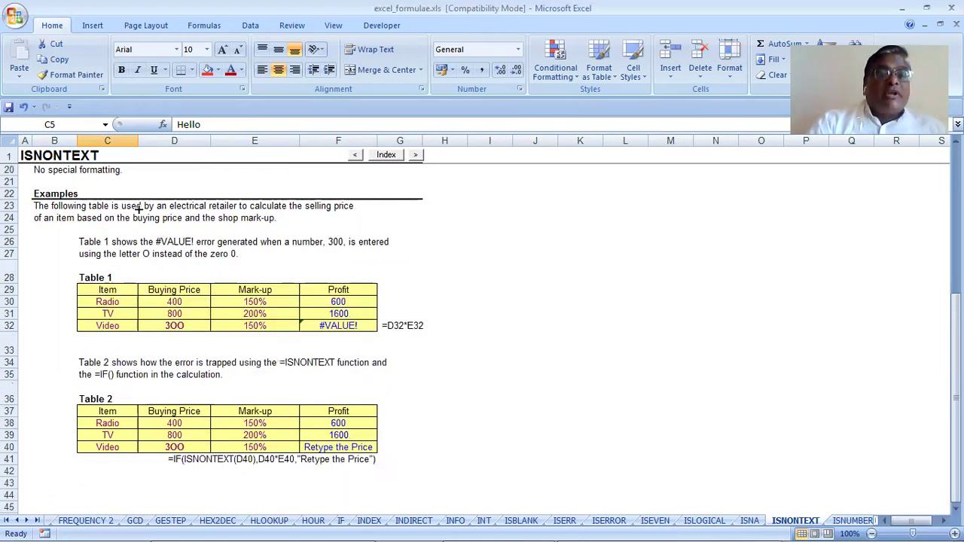
scroll(138, 210, "up", 6)
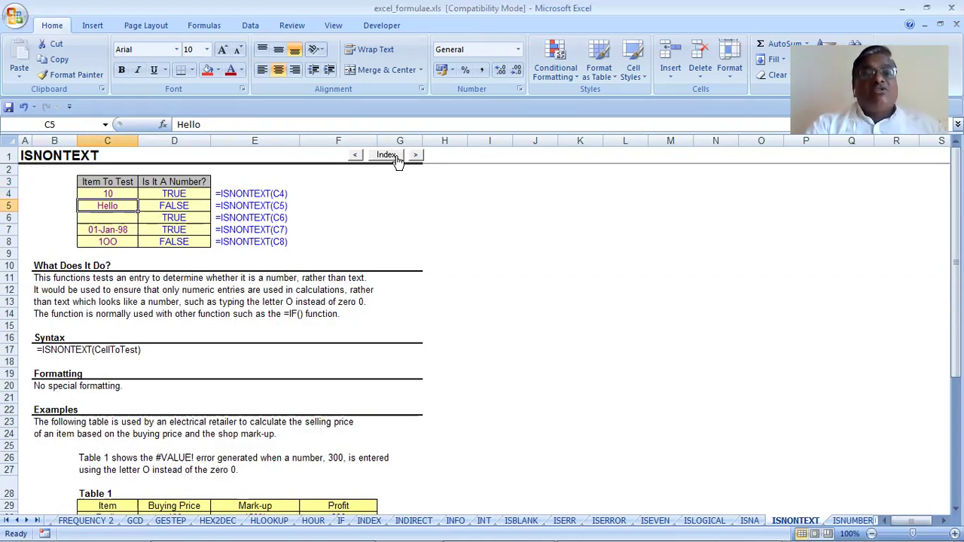
Step: Return to the function list and open the ISNUMBER example sheet
left_click(398, 161)
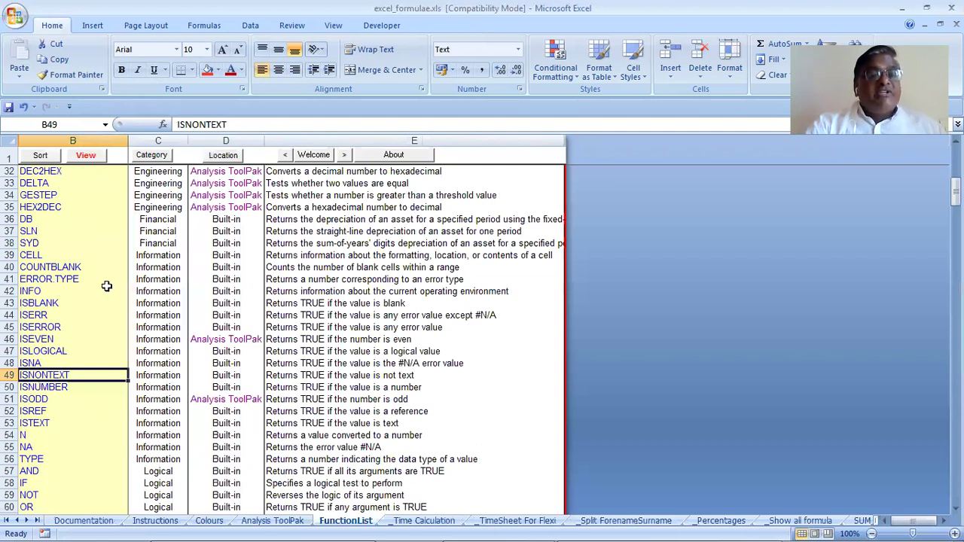
left_click(95, 156)
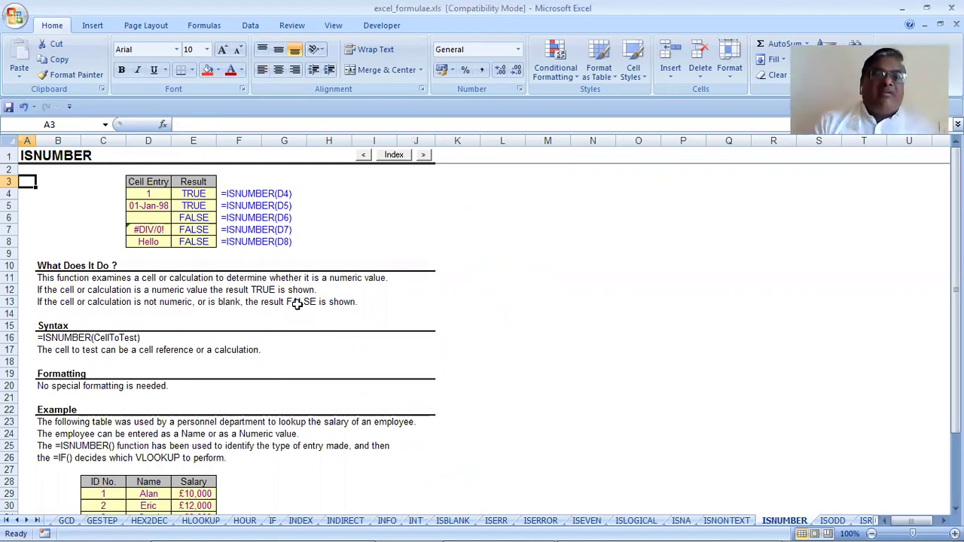
Step: Return to the function list and open the ISREF example sheet
left_click(378, 158)
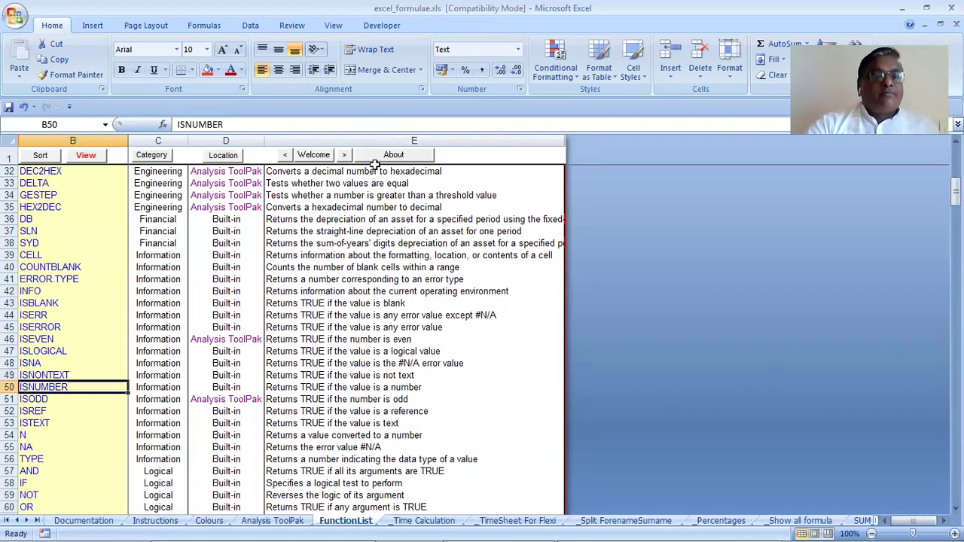
left_click(71, 400)
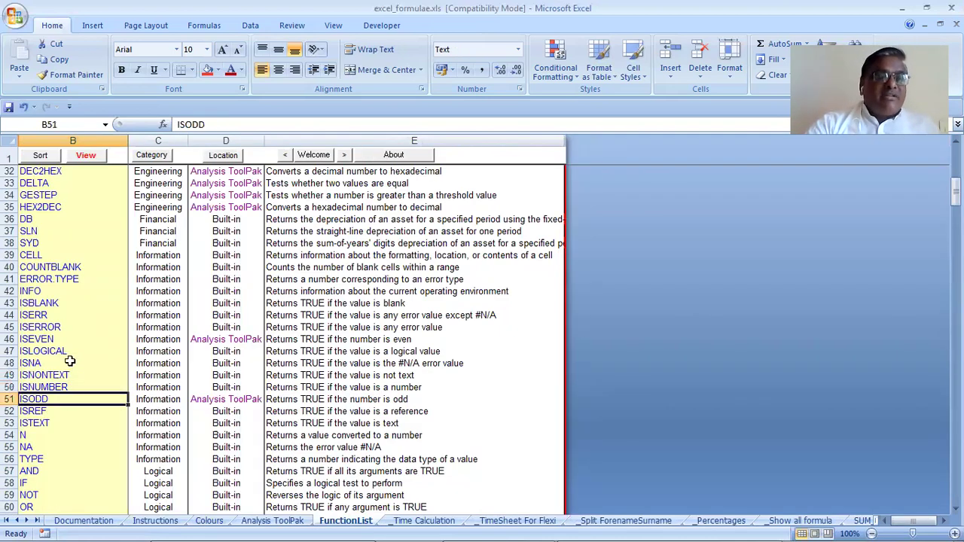
left_click(52, 411)
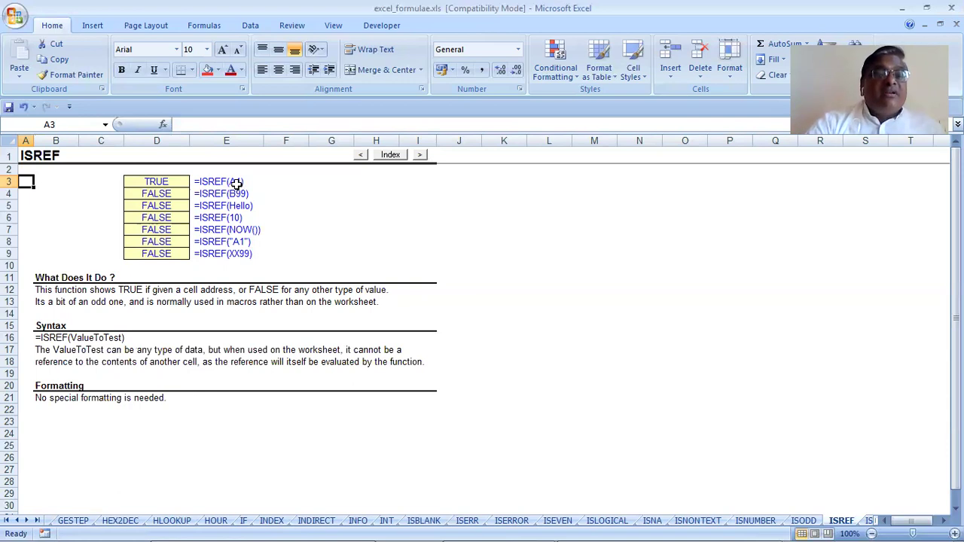
Step: Inspect the ISREF formula in result cell D3 and the formula texts in E4 and E3
left_click(179, 186)
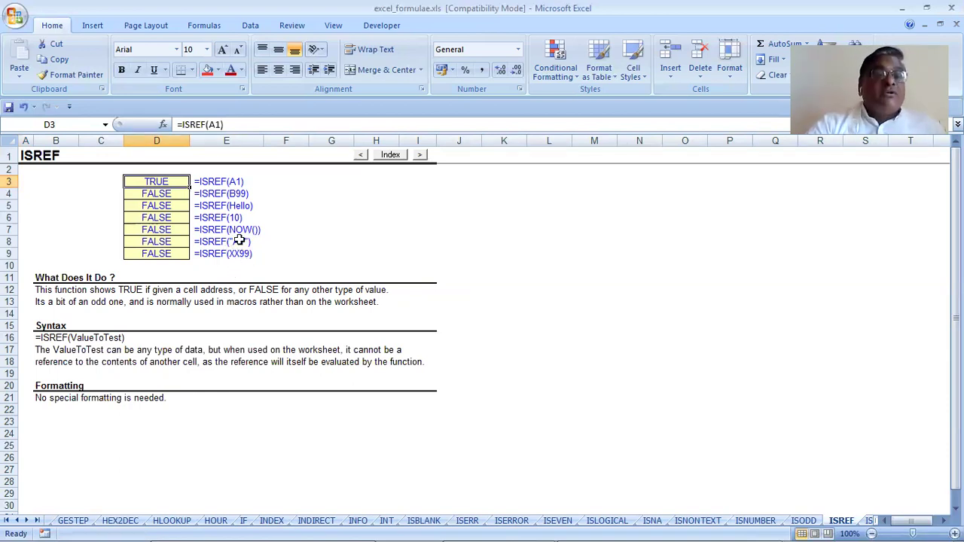
left_click(217, 194)
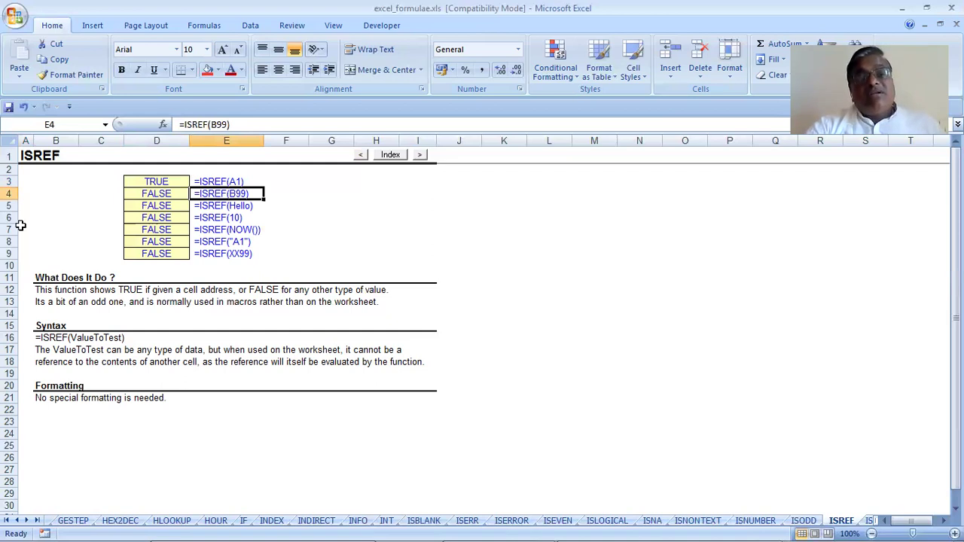
left_click(205, 183)
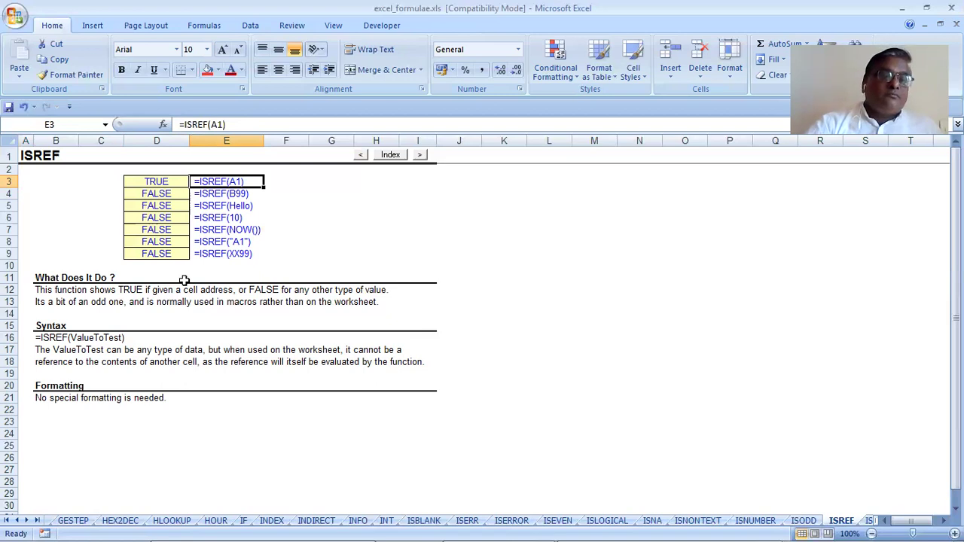
scroll(183, 301, "down", 2)
scroll(183, 340, "up", 2)
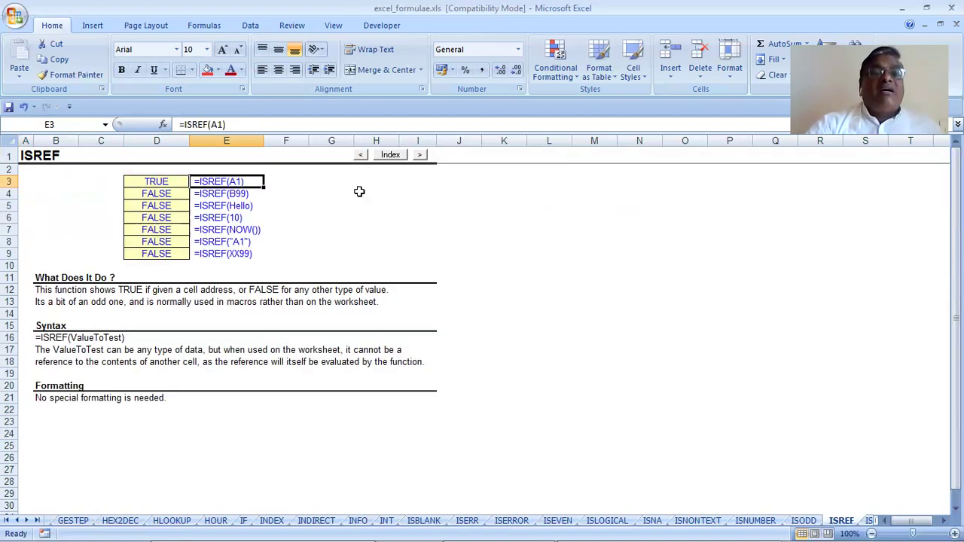
Step: Return to the function list and open the ISTEXT example sheet
left_click(391, 155)
left_click(39, 424)
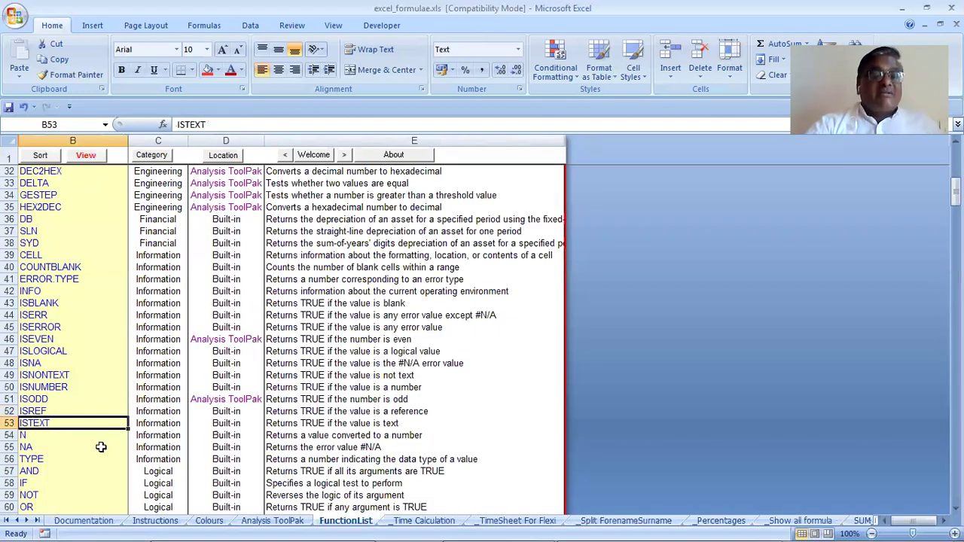
left_click(99, 162)
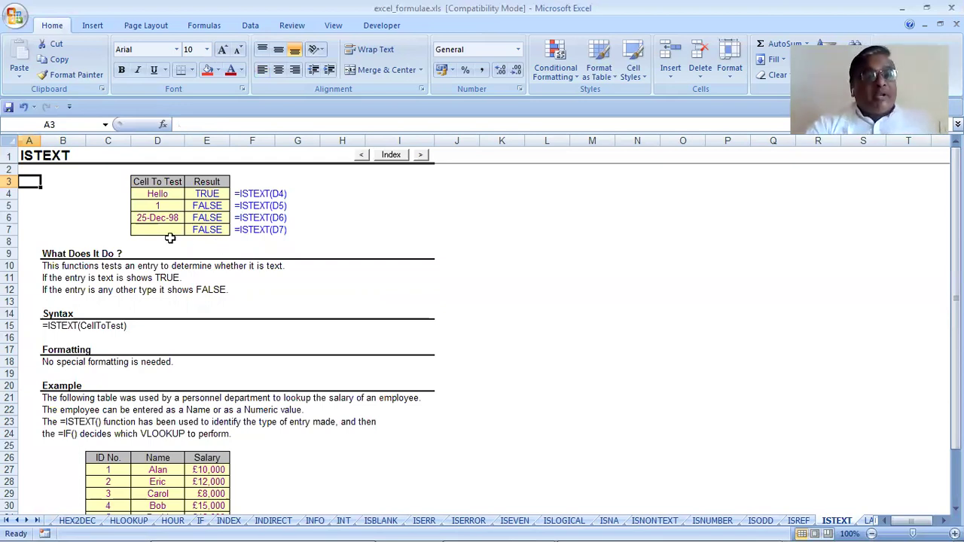
Step: Return to the function list and open the example sheet for the N function
left_click(387, 156)
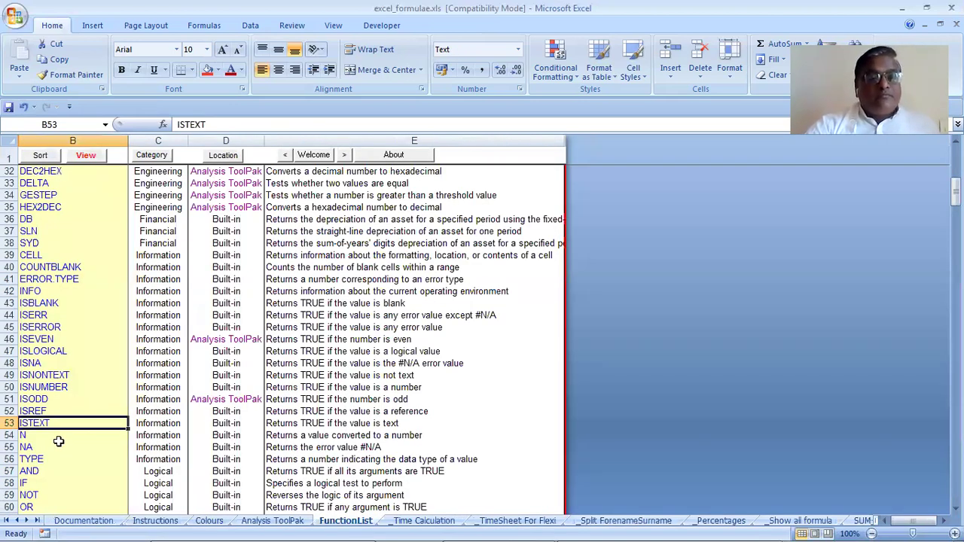
left_click(58, 443)
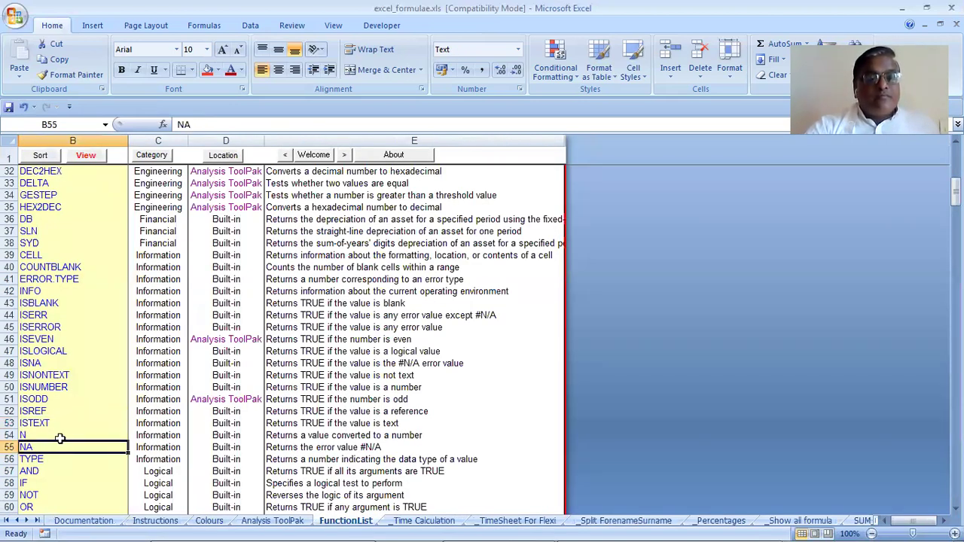
key("Up")
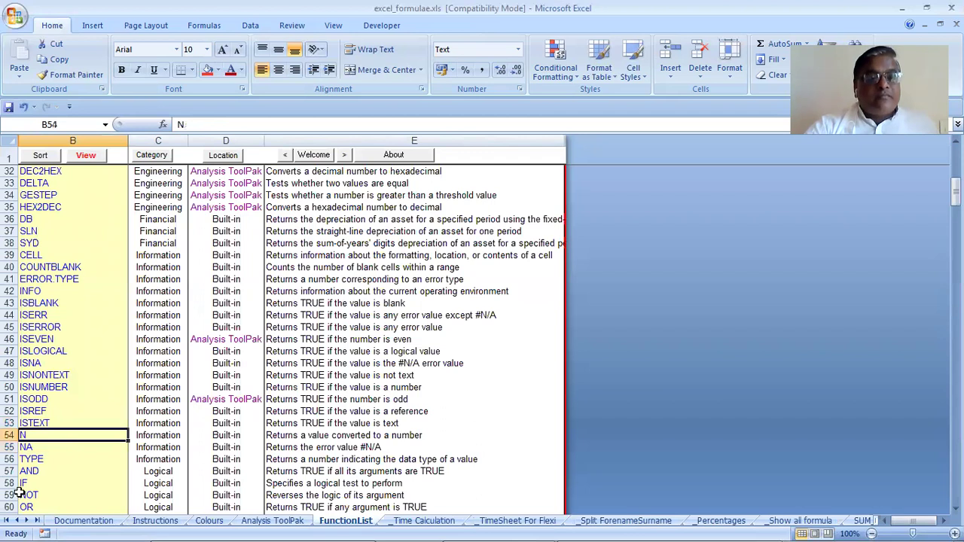
left_click(88, 156)
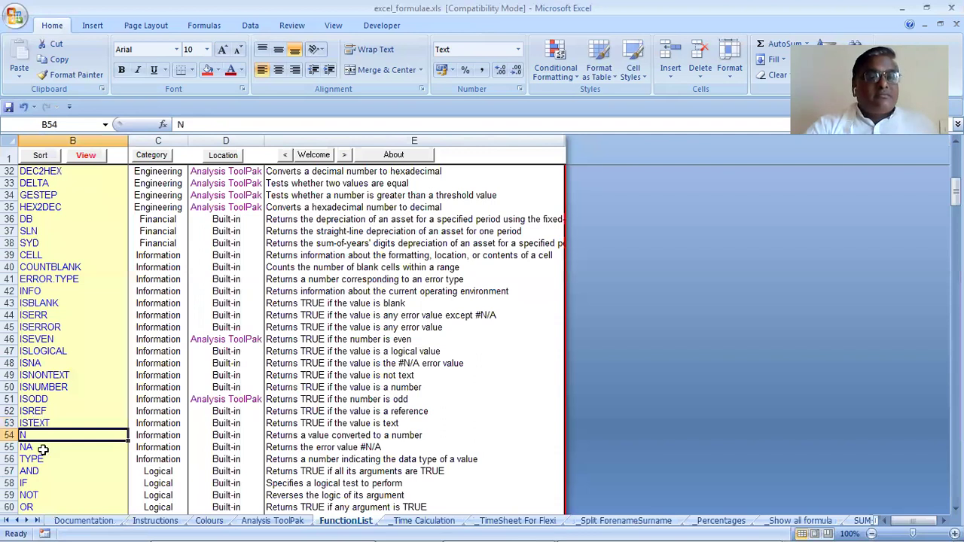
Step: Open the NA example sheet from the function list and review its examples, description and syntax
key("Down")
left_click(88, 156)
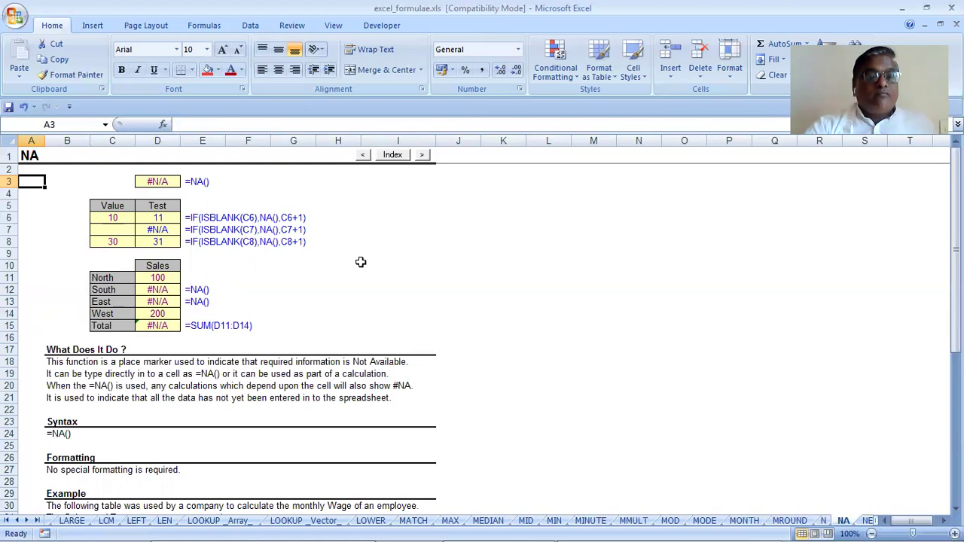
scroll(361, 262, "down", 2)
scroll(361, 262, "up", 2)
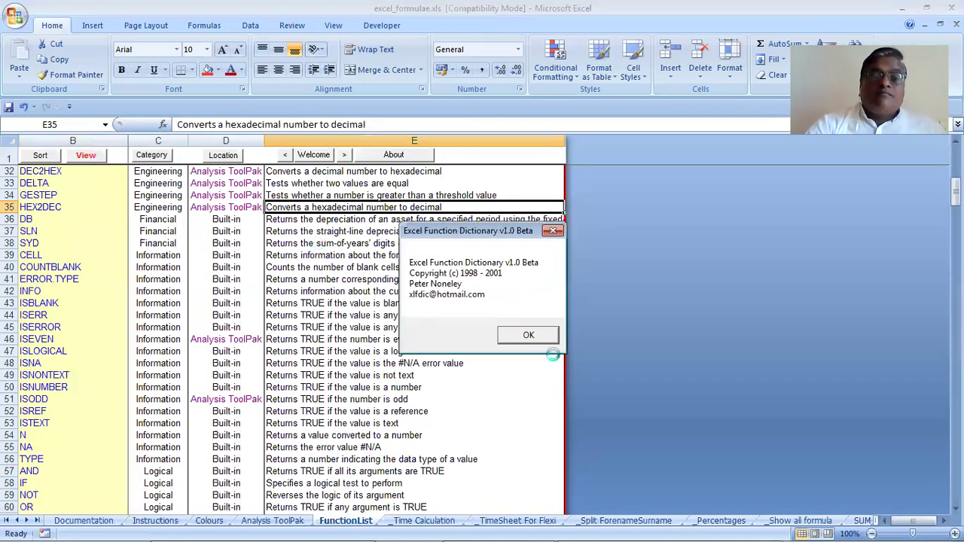
Step: Close the function dictionary's About message and try to open the TYPE example sheet
left_click(529, 335)
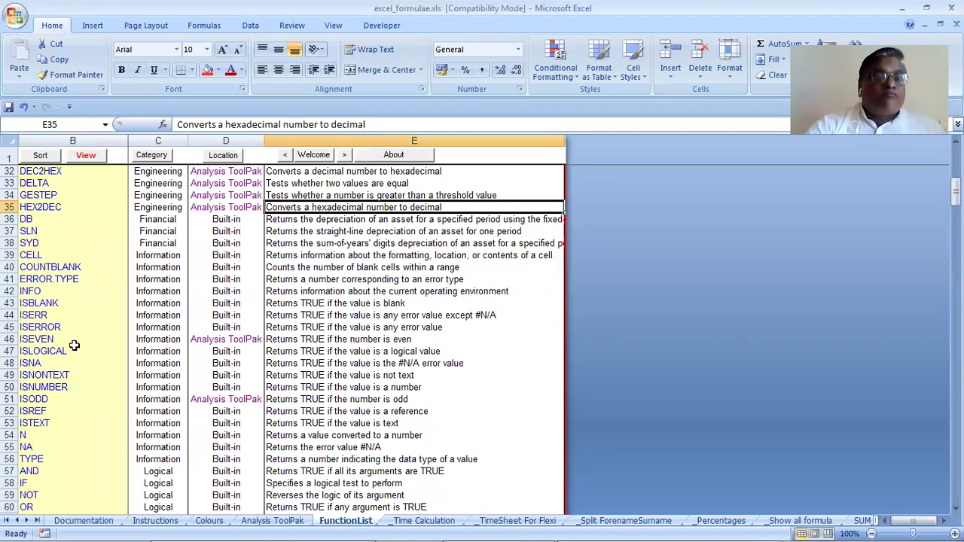
left_click(35, 459)
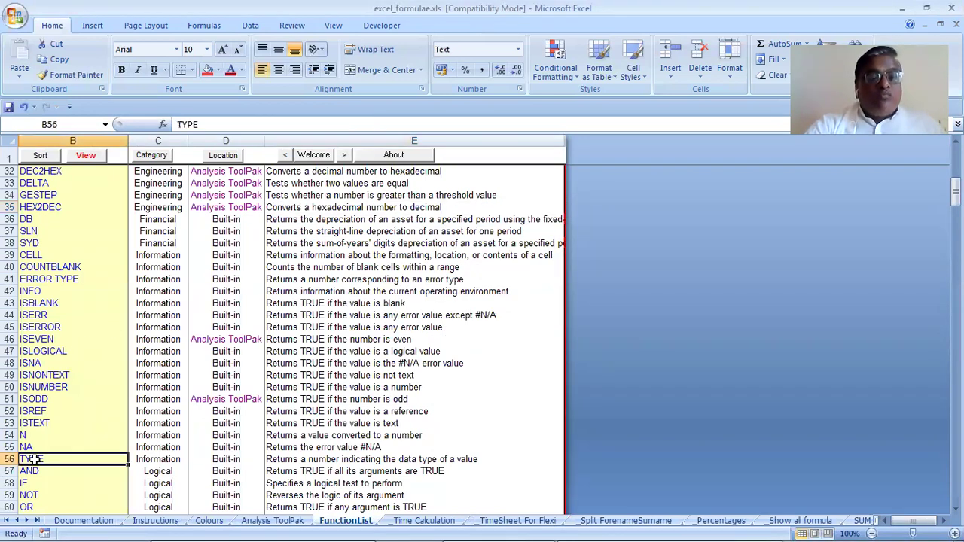
left_click(90, 157)
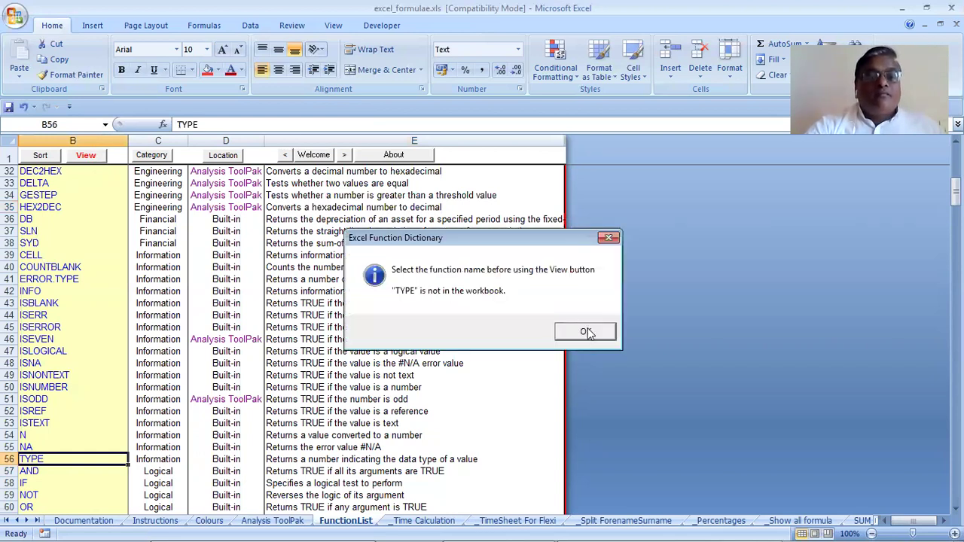
key("Return")
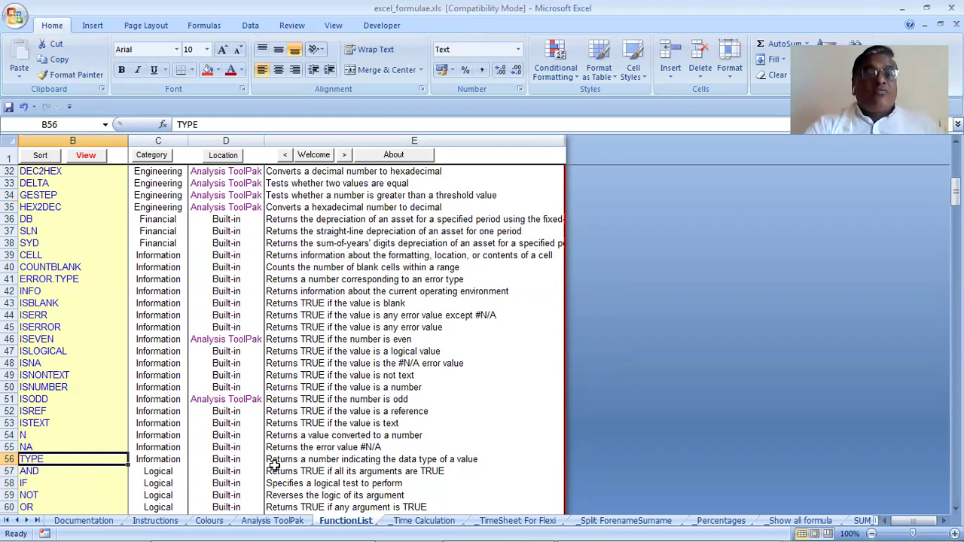
Step: Go back to the start of the function list and open the DAVERAGE example sheet
scroll(274, 463, "up", 9)
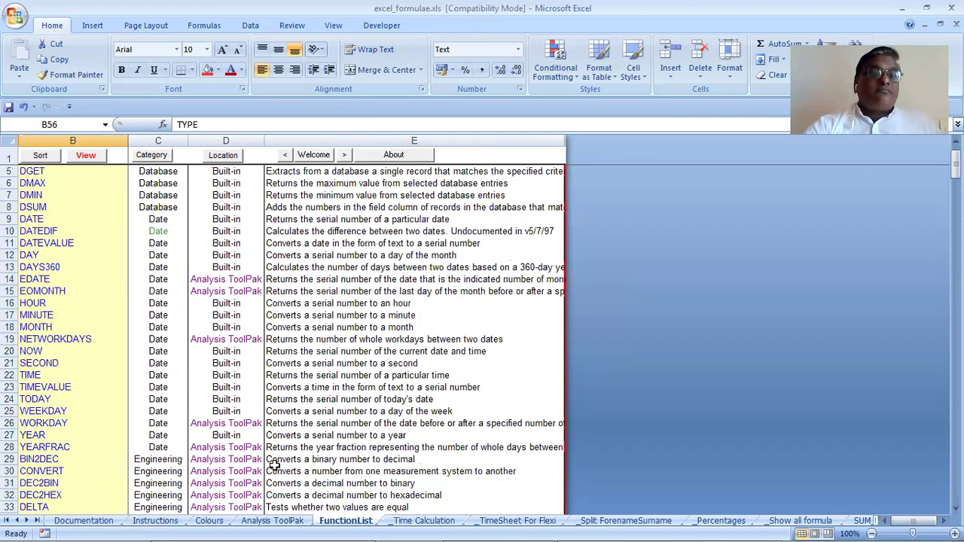
scroll(274, 465, "up", 1)
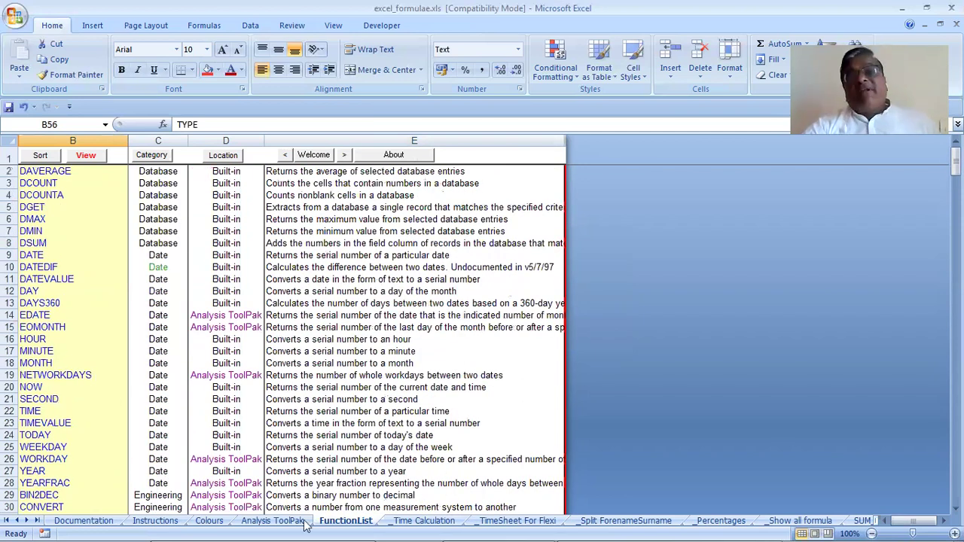
mouse_move(323, 525)
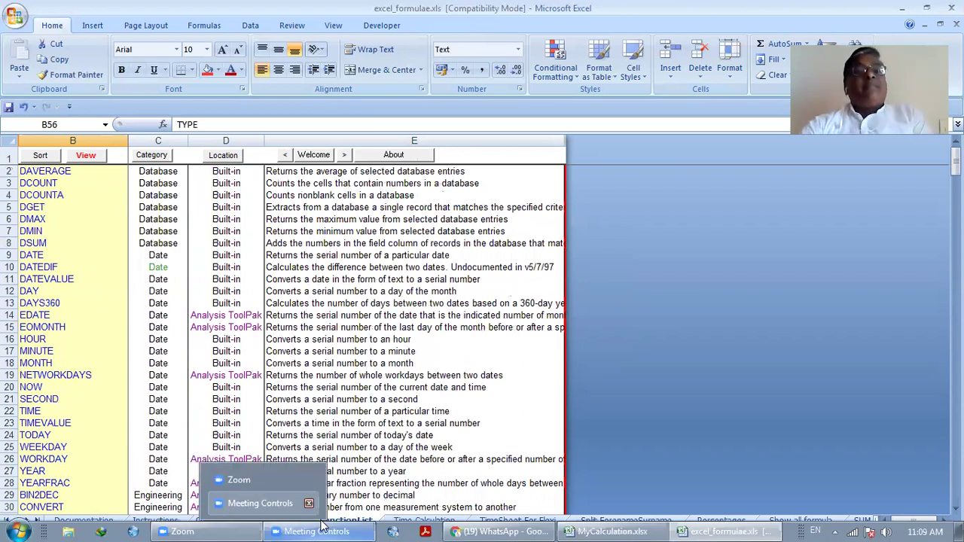
left_click(61, 173)
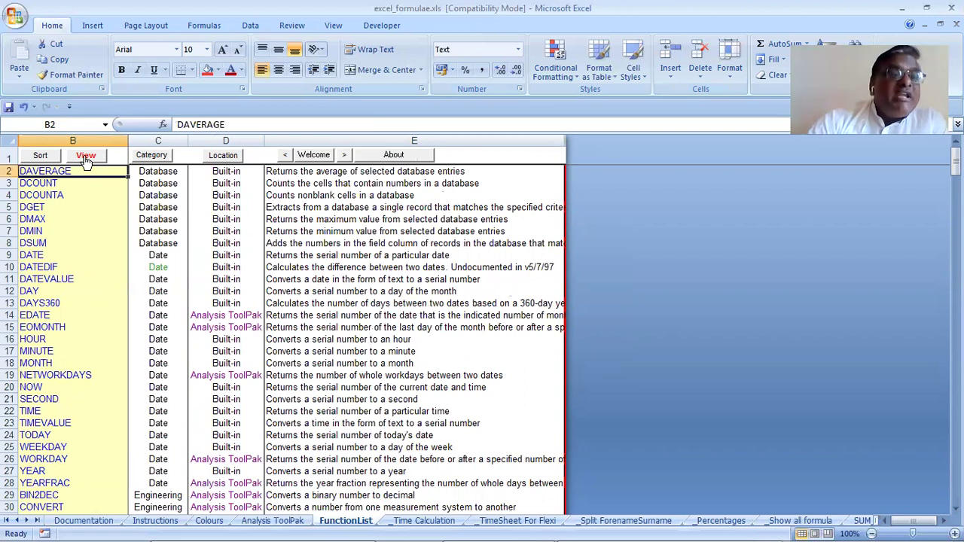
left_click(85, 155)
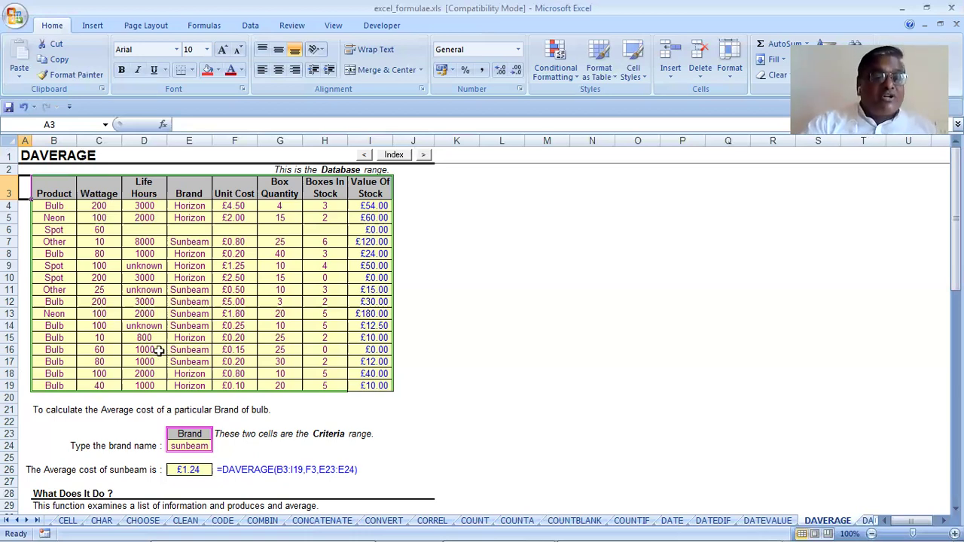
Step: Review the DAVERAGE sheet's brand criteria, formula, syntax explanation and unit cost examples
scroll(158, 350, "down", 3)
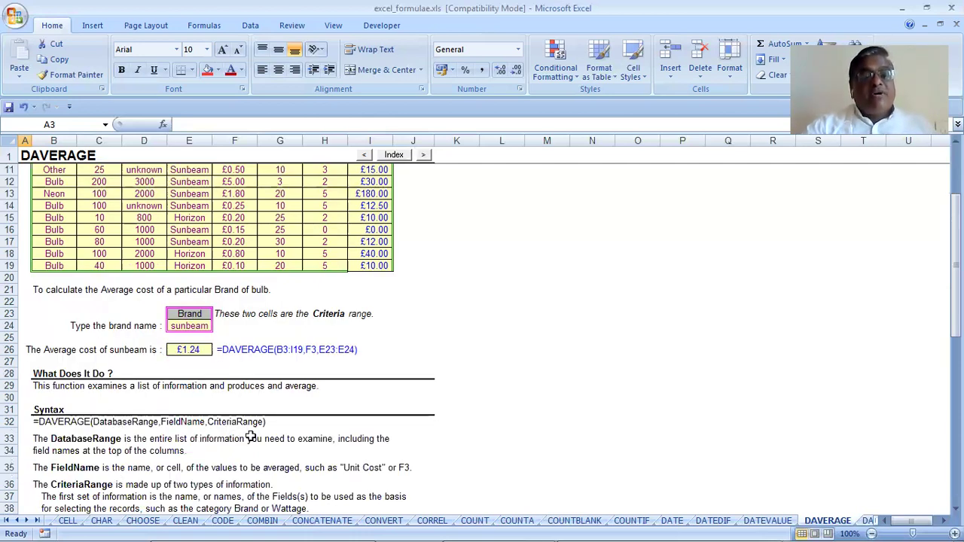
scroll(395, 344, "up", 1)
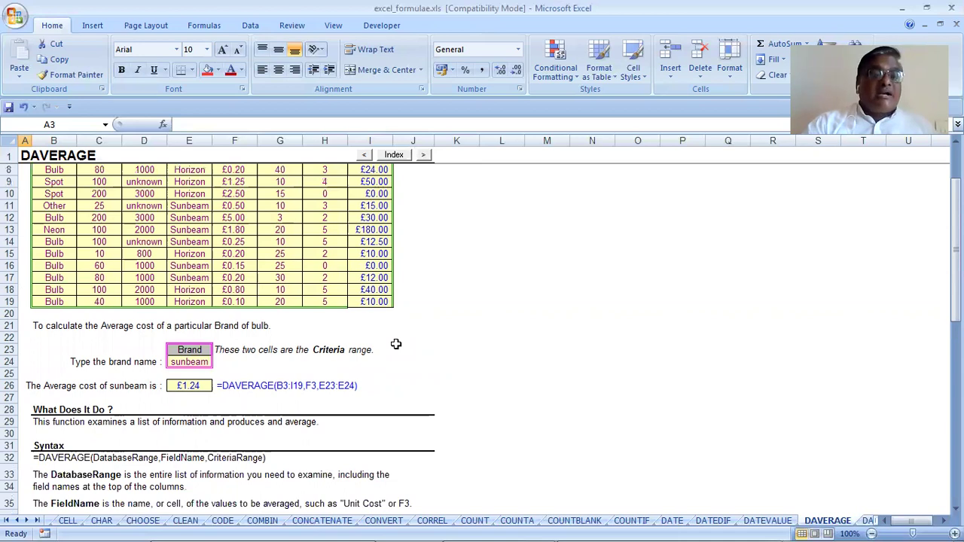
scroll(396, 344, "down", 1)
scroll(120, 301, "down", 1)
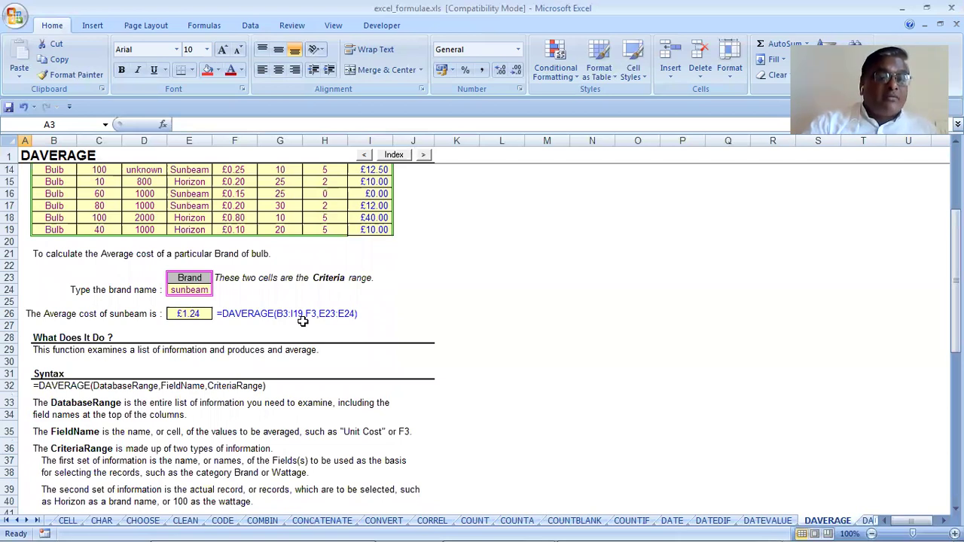
scroll(302, 321, "down", 5)
scroll(302, 321, "down", 4)
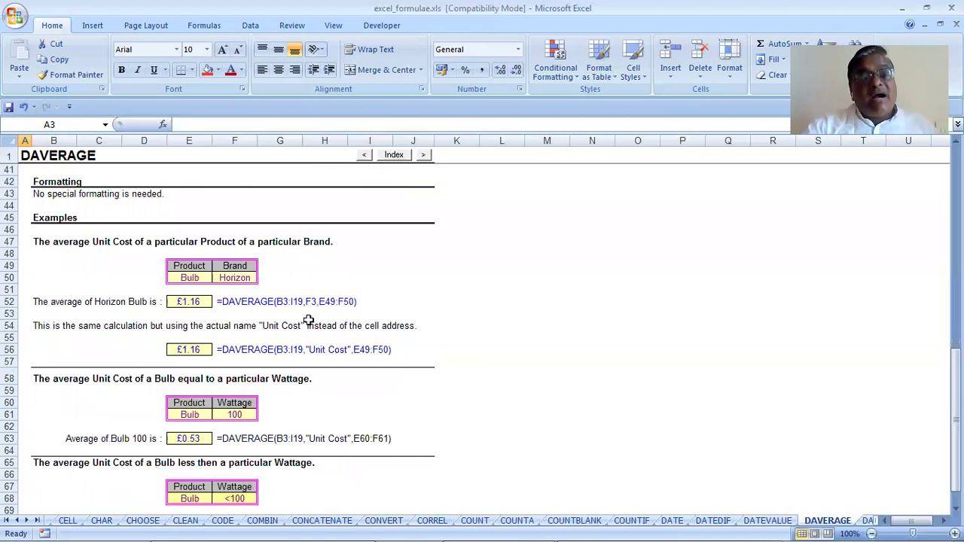
scroll(308, 321, "up", 13)
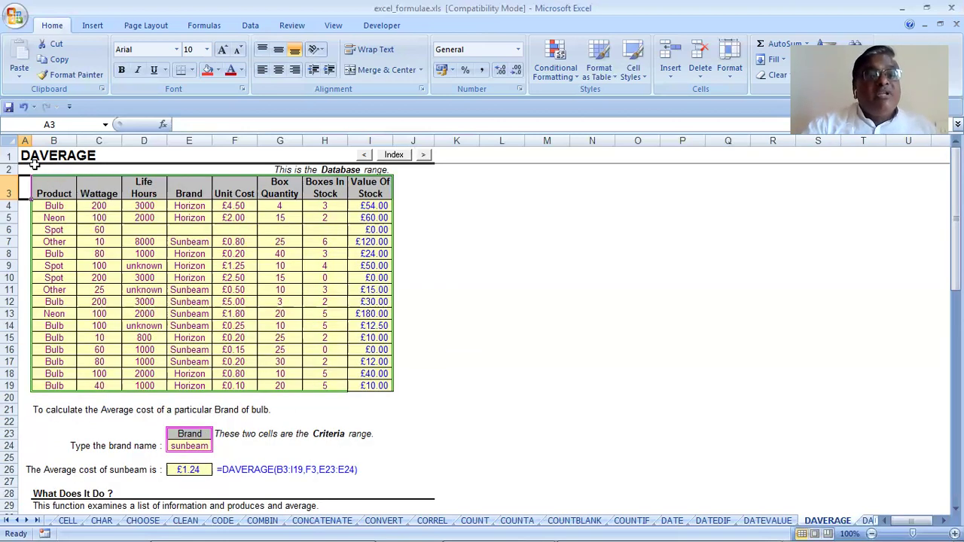
Step: Select the whole DAVERAGE database range B3:I19, including its field names
left_click(55, 187)
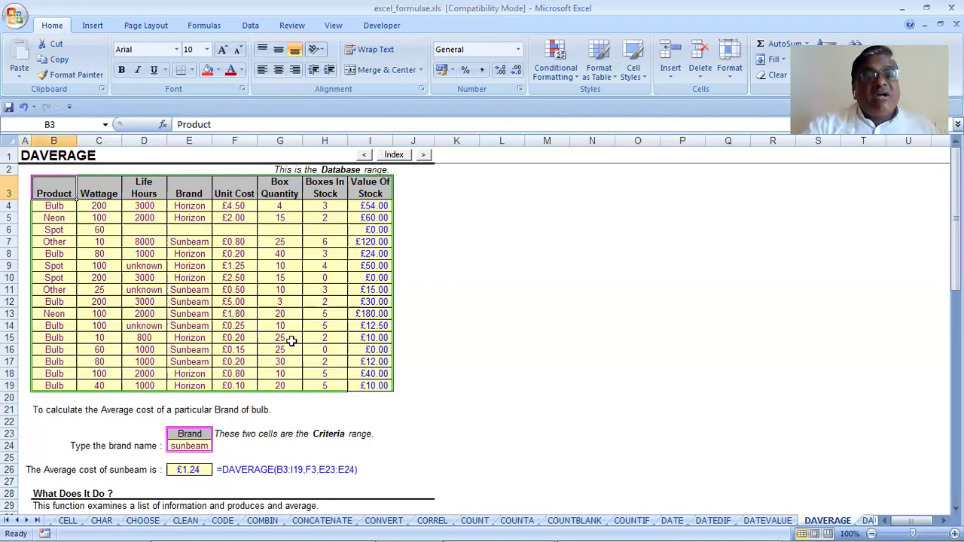
left_click(373, 377, "shift")
key("shift+Down")
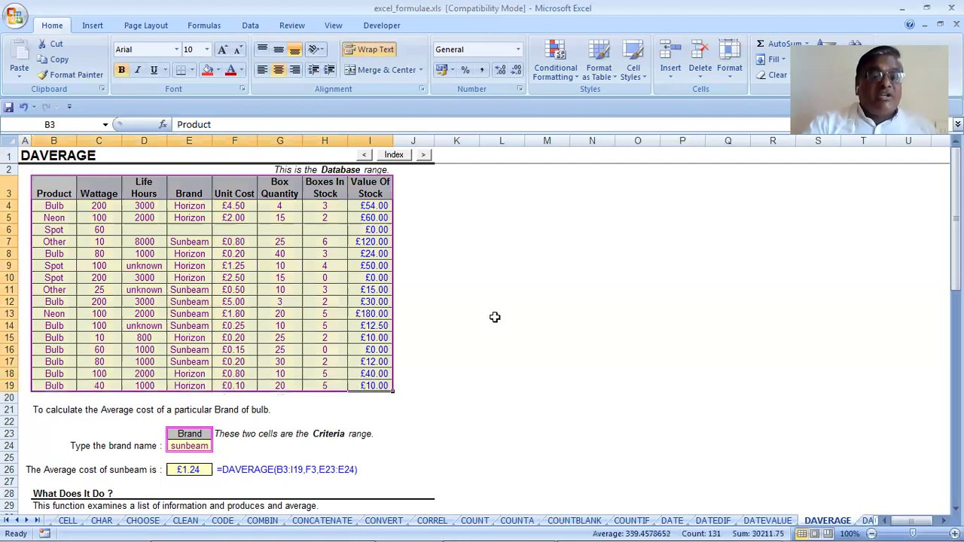
Step: Compare the selected database range with the DAVERAGE formula, its syntax arguments and the worked examples
scroll(494, 317, "down", 10)
scroll(376, 307, "down", 2)
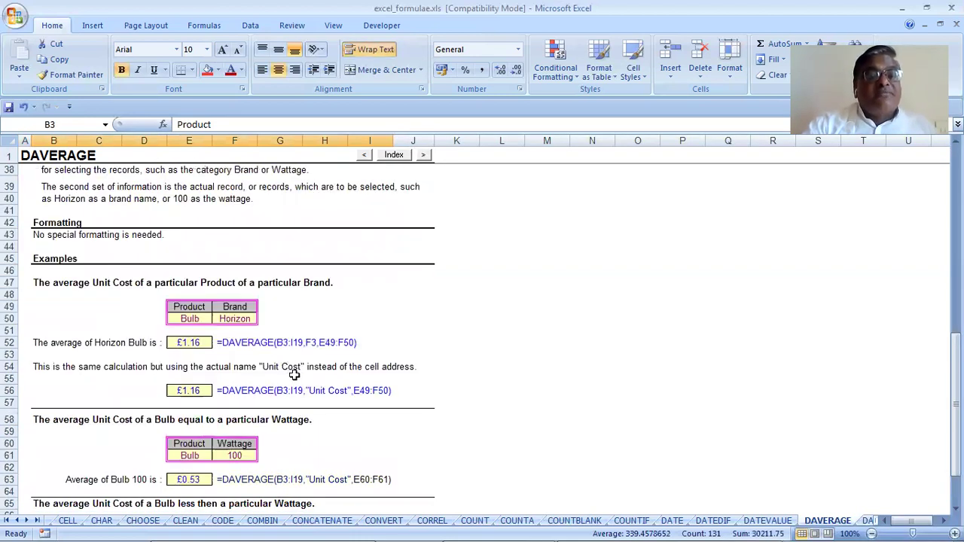
scroll(293, 374, "up", 9)
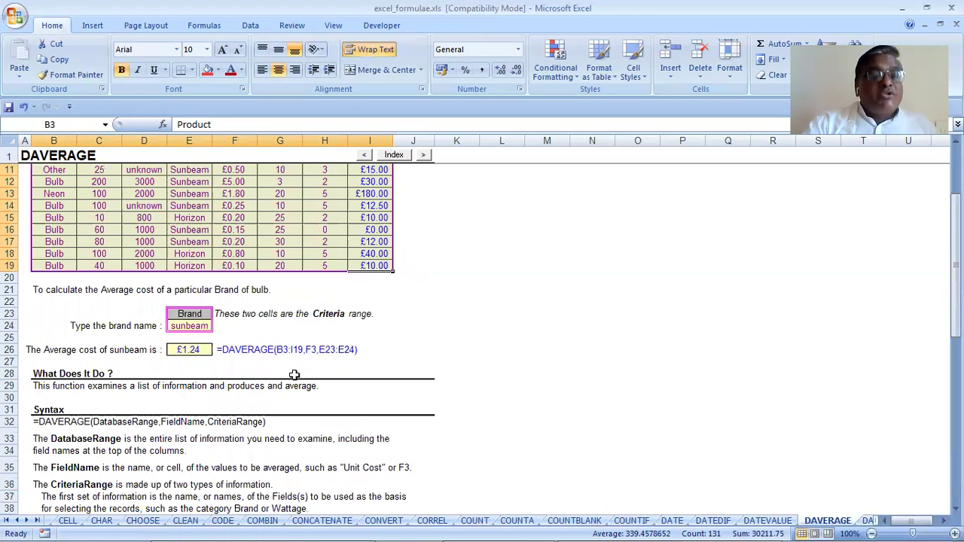
scroll(294, 374, "down", 3)
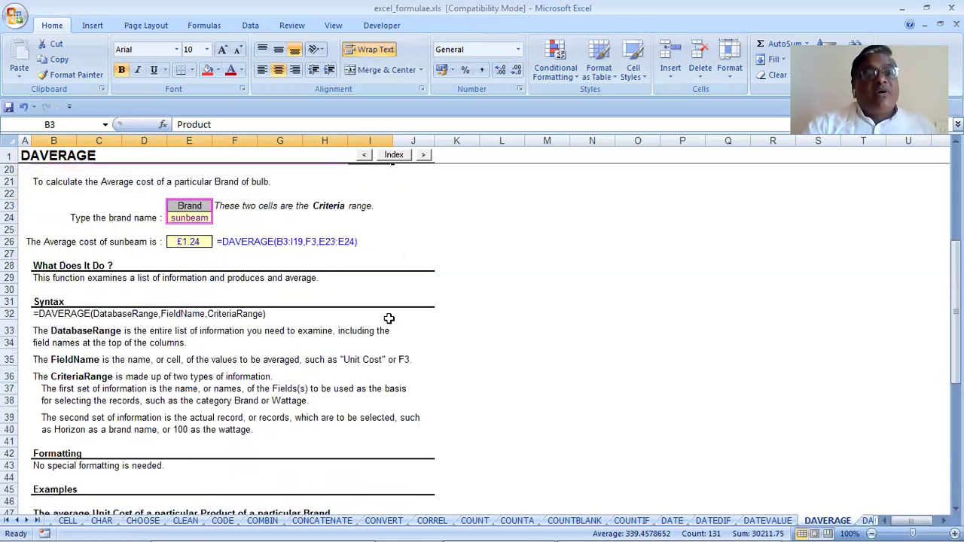
scroll(388, 319, "up", 6)
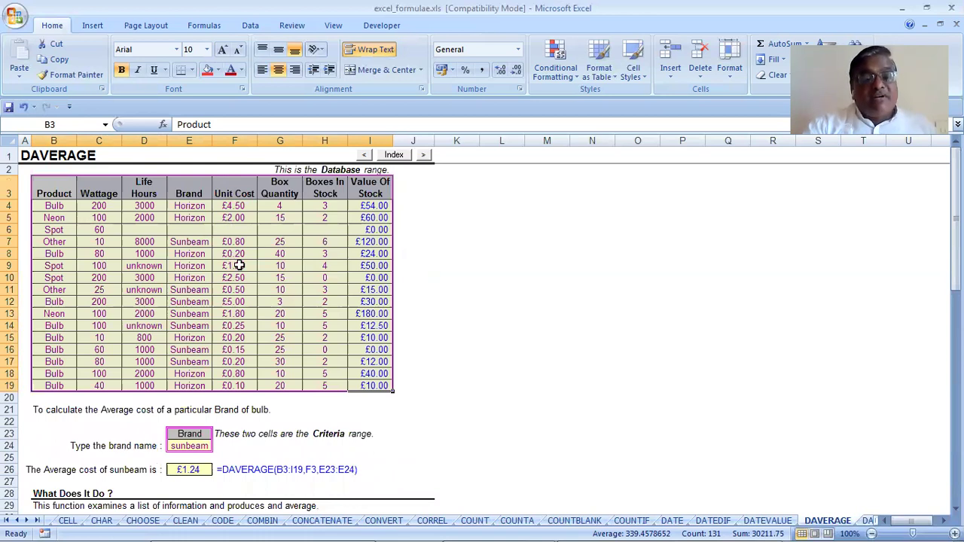
Step: Re-read the DAVERAGE syntax and the Product and Brand example against the database table
scroll(240, 265, "down", 4)
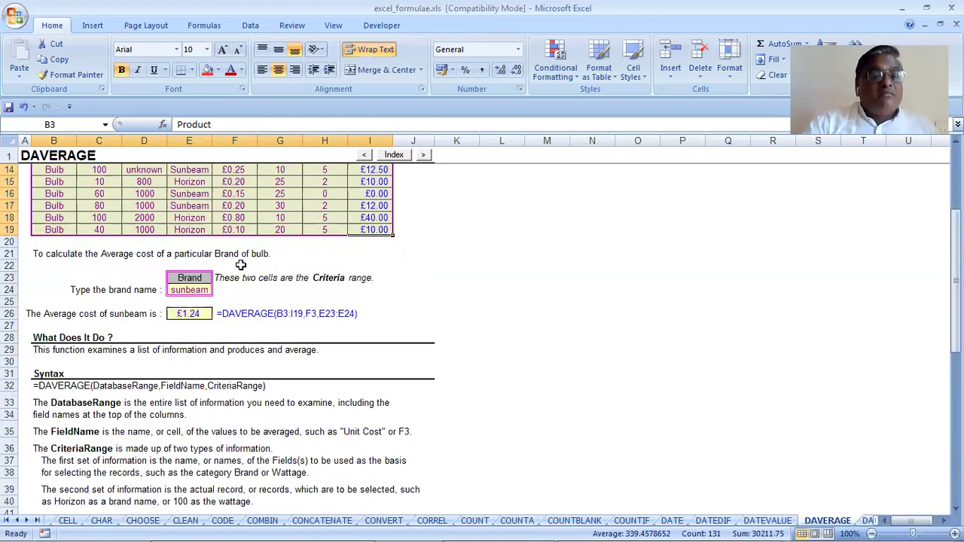
scroll(240, 265, "down", 8)
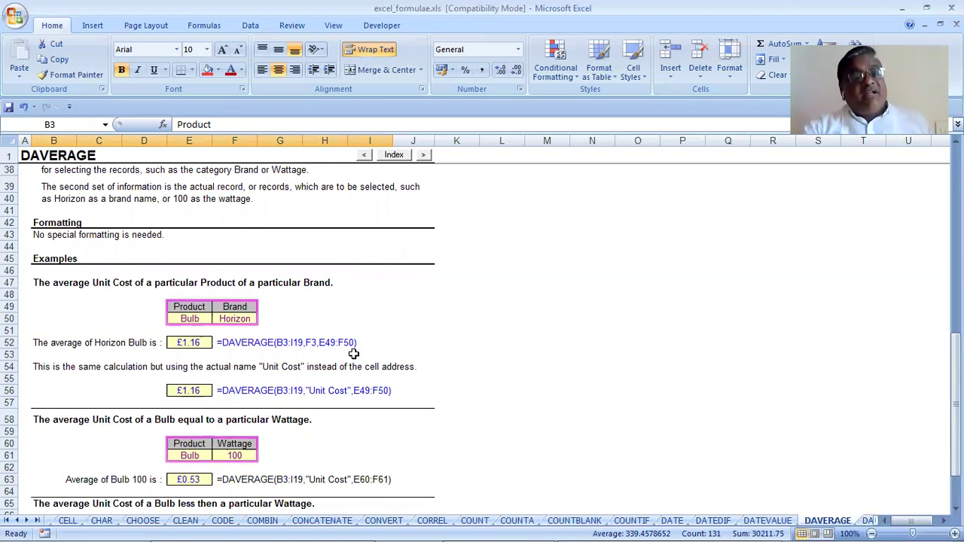
scroll(353, 353, "up", 3)
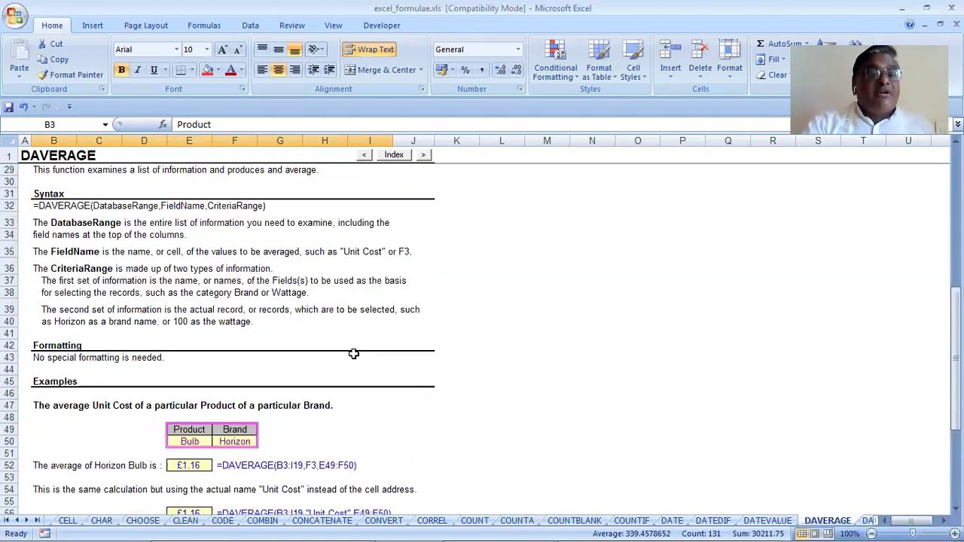
scroll(353, 353, "up", 1)
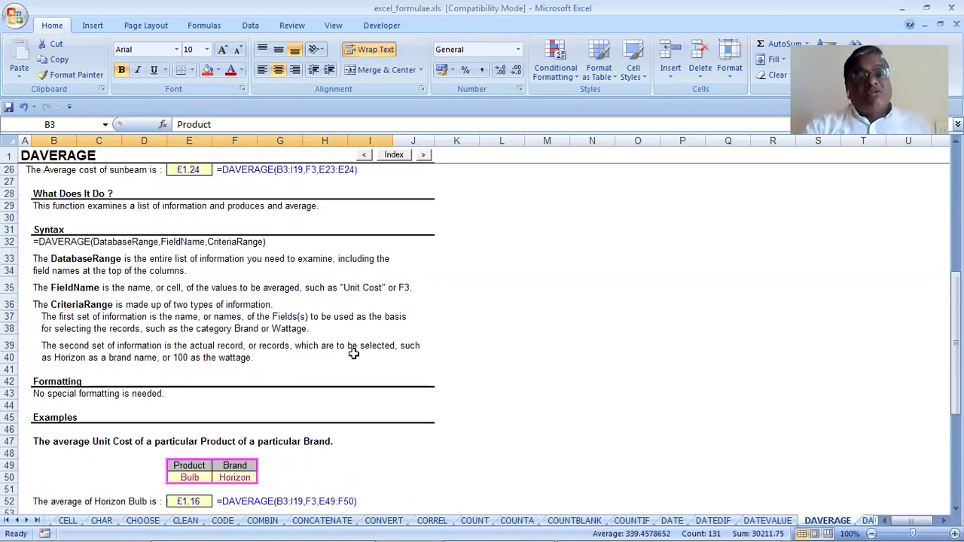
scroll(354, 353, "up", 7)
scroll(353, 354, "up", 1)
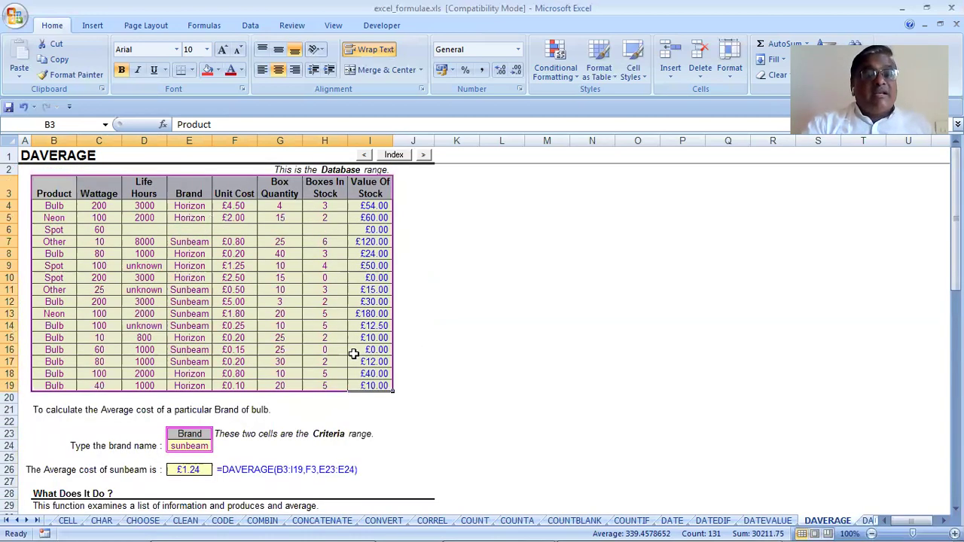
scroll(353, 353, "down", 2)
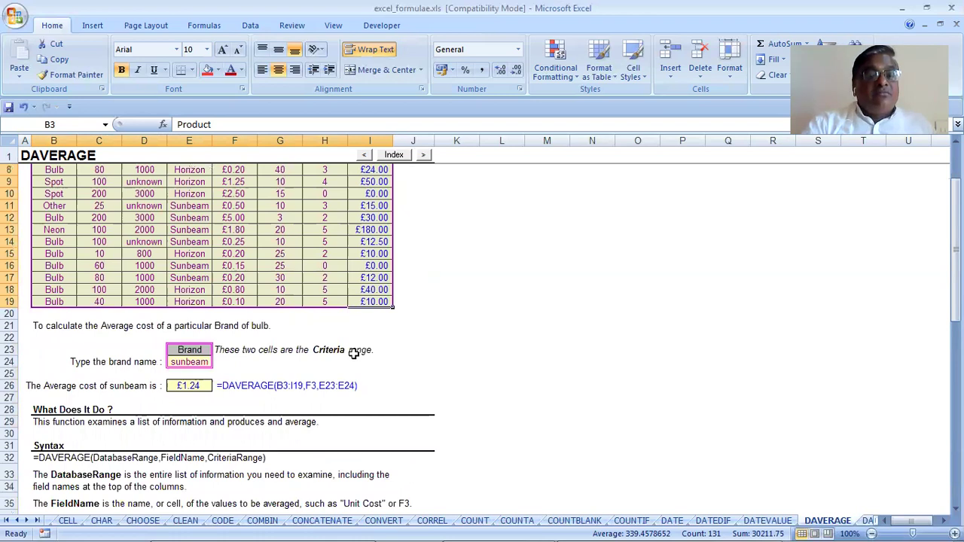
scroll(354, 353, "down", 7)
scroll(353, 353, "up", 9)
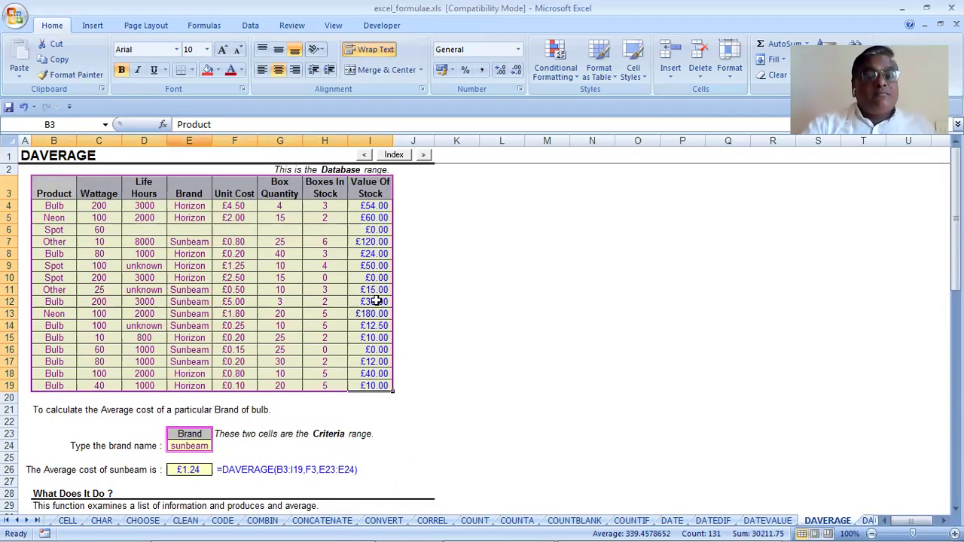
Step: Examine DAVERAGE's wattage examples and the Bulb and Horizon criteria in E49:F50, comparing them with the database table
scroll(376, 301, "down", 7)
scroll(375, 301, "down", 1)
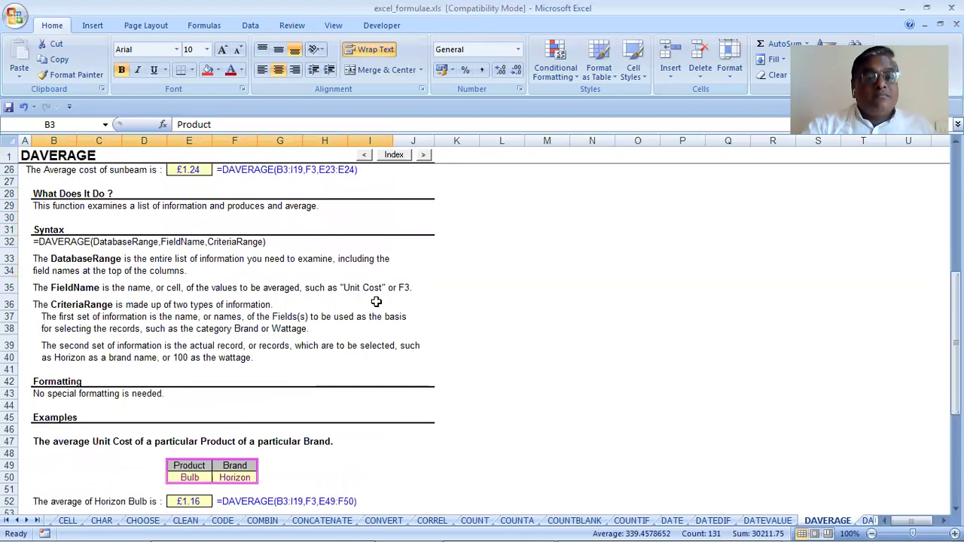
scroll(376, 301, "down", 2)
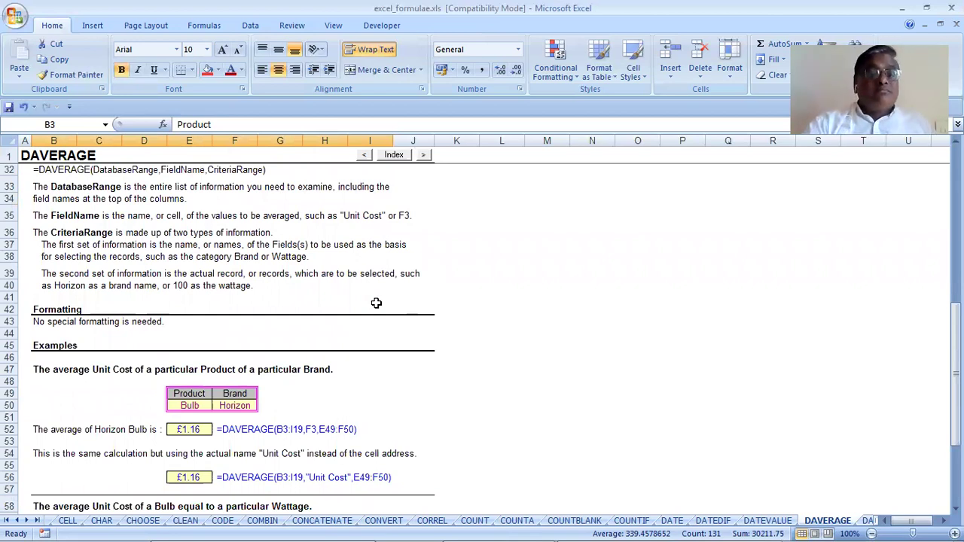
scroll(376, 302, "down", 6)
scroll(376, 302, "down", 3)
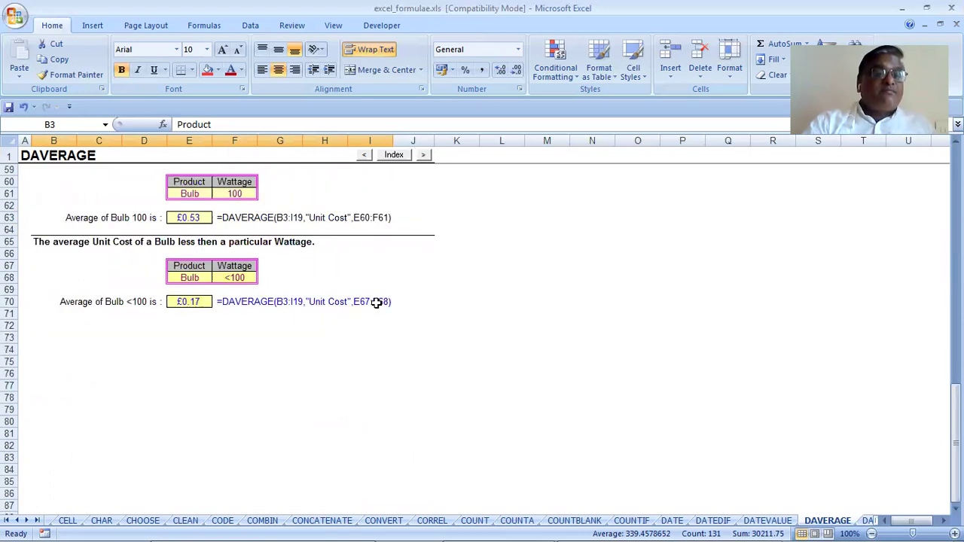
scroll(376, 302, "up", 4)
scroll(376, 303, "up", 3)
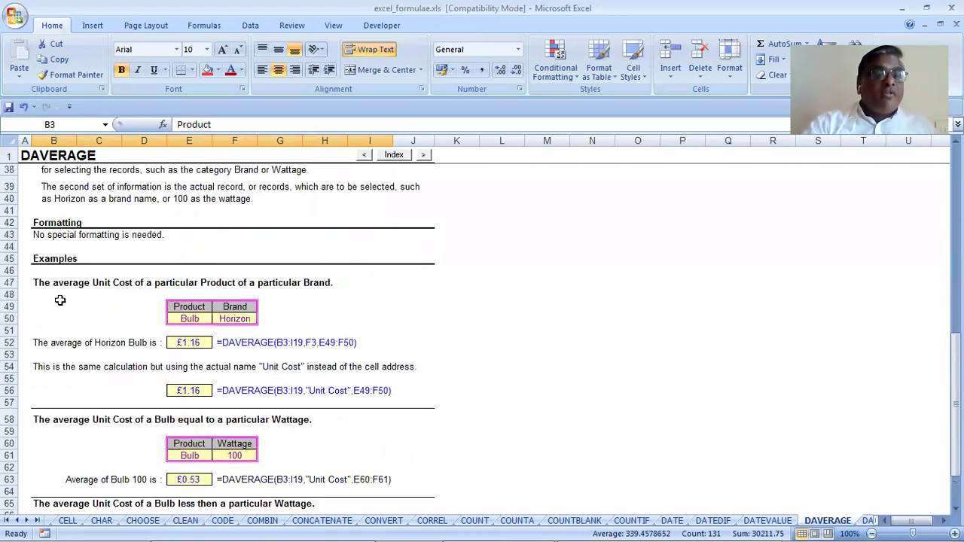
left_click(197, 311)
key("Down")
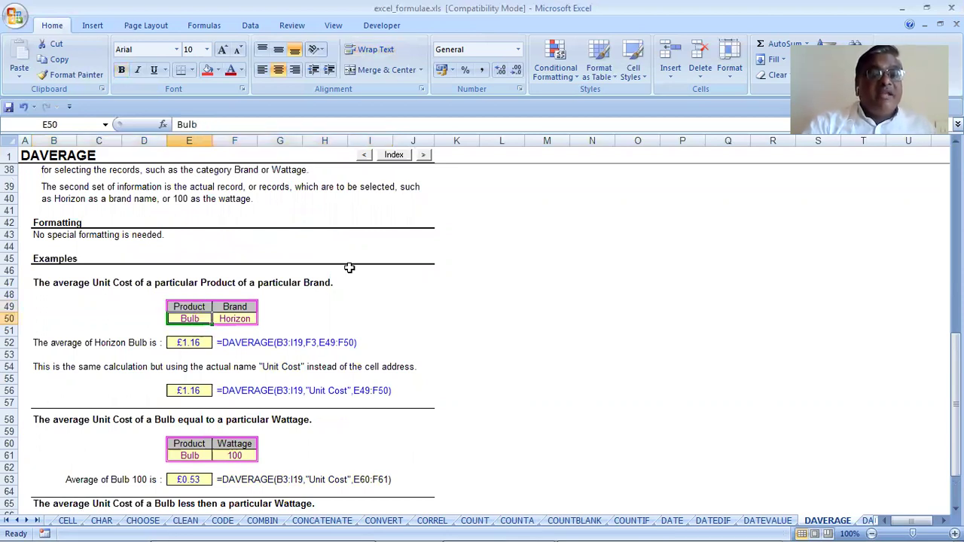
scroll(349, 268, "up", 2)
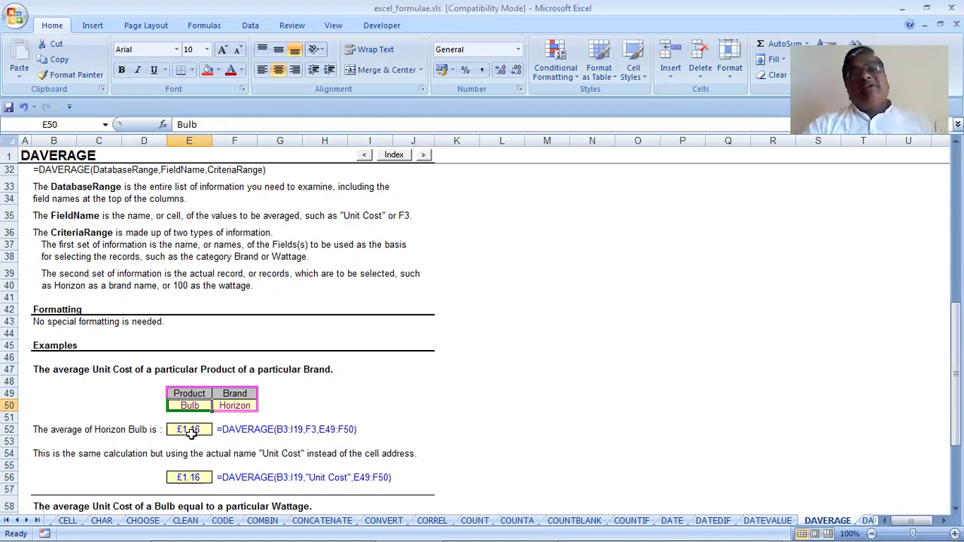
scroll(180, 418, "up", 10)
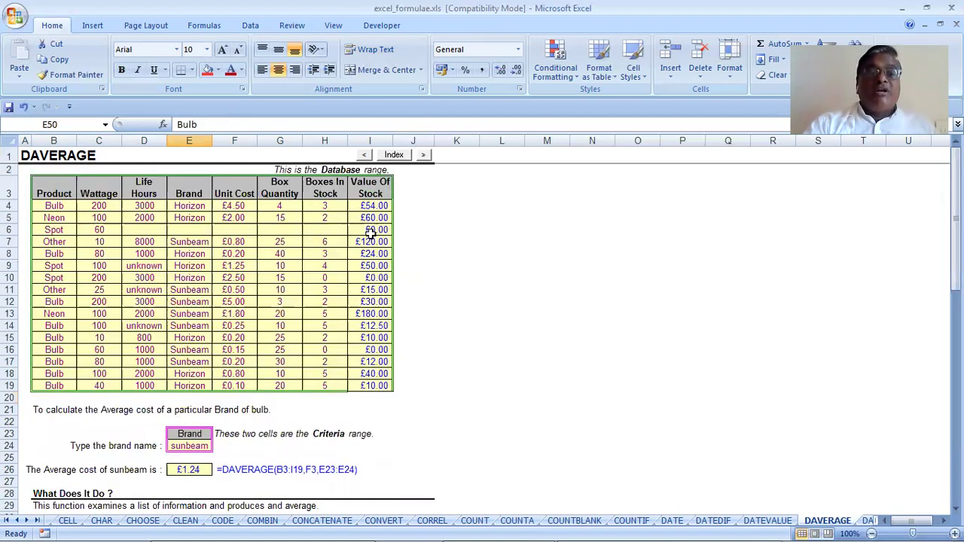
Step: Return to the function list and open the DCOUNT example sheet
left_click(386, 157)
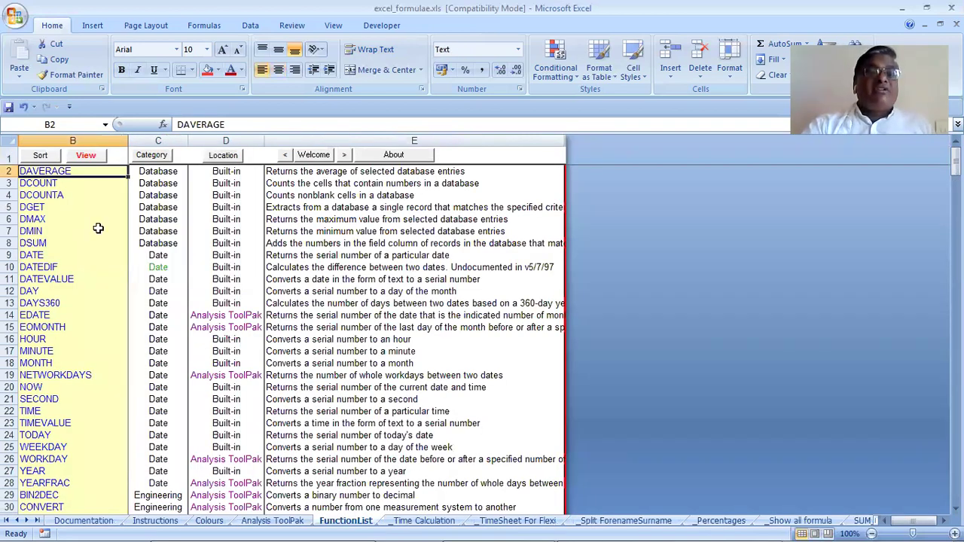
left_click(60, 194)
left_click(36, 183)
left_click(86, 156)
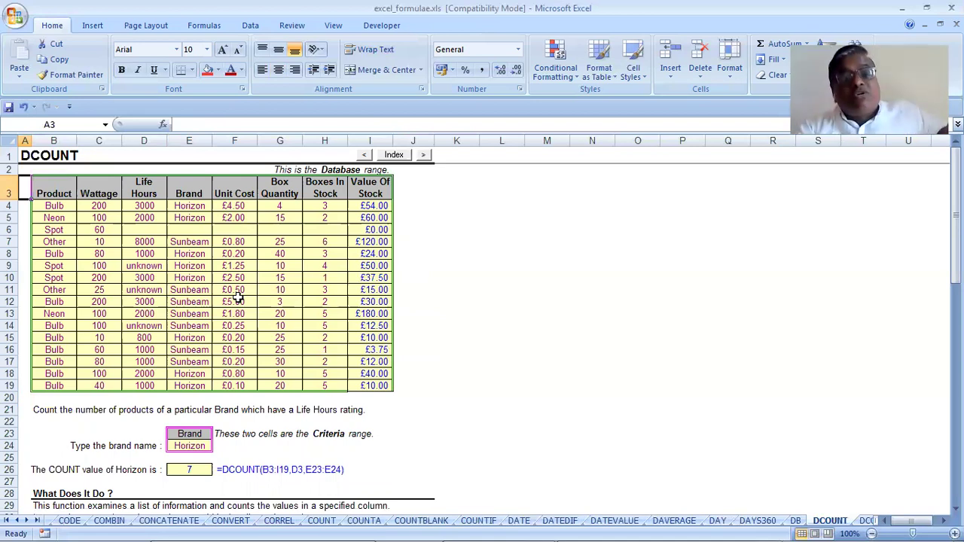
Step: Highlight the unit costs in F4:F19, and review DCOUNT's description, syntax and boxes-in-stock example
left_click_drag(235, 206, 223, 386)
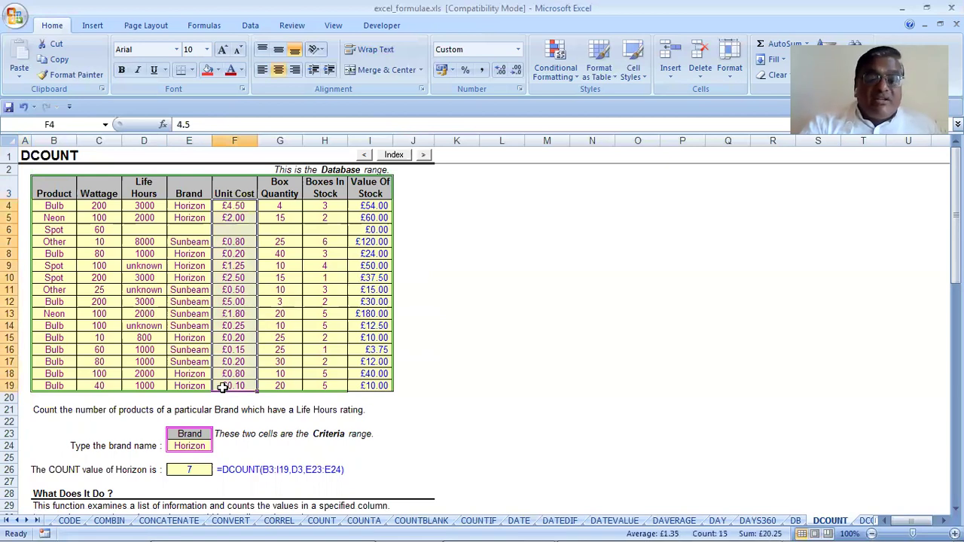
left_click(600, 287)
scroll(600, 286, "down", 4)
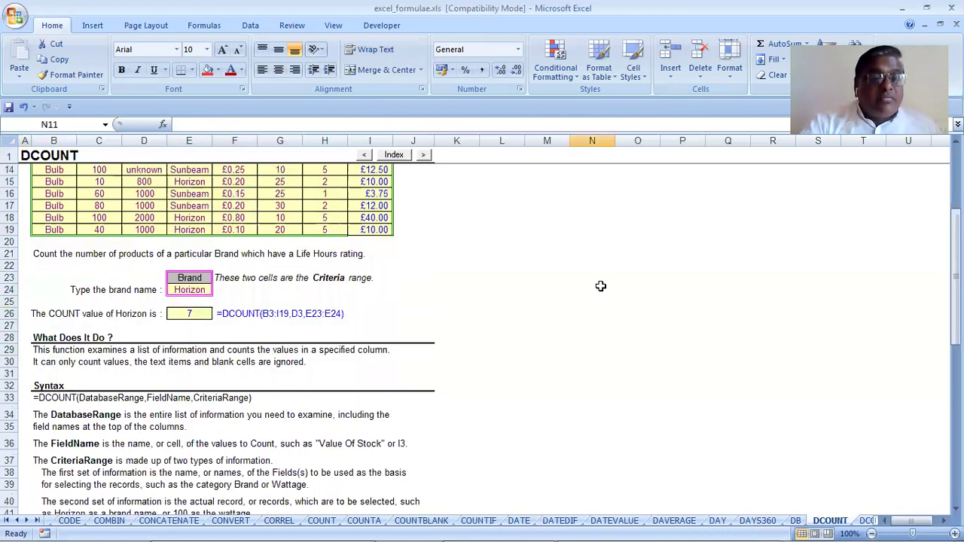
scroll(600, 286, "down", 6)
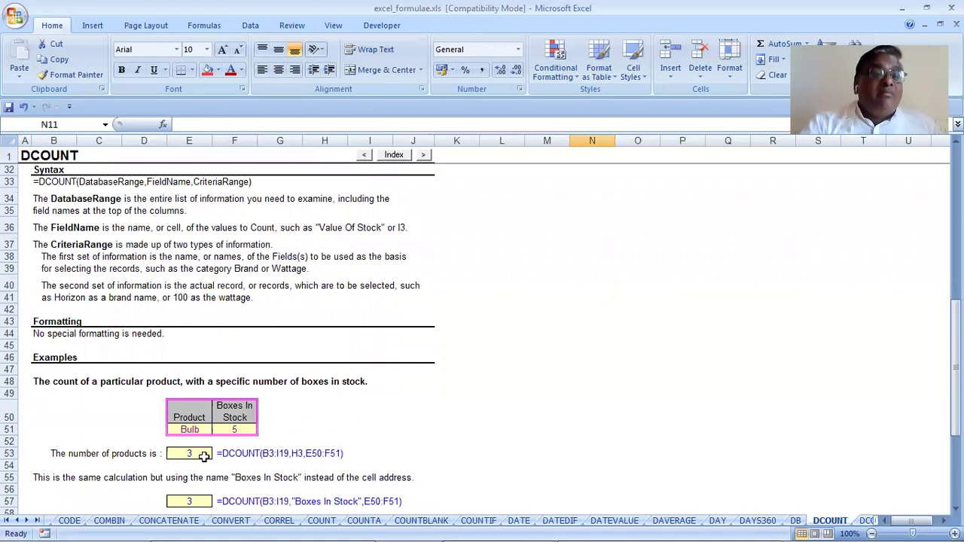
Step: Check the Bulb records in the Product column and re-read DCOUNT's description and syntax arguments
scroll(203, 456, "up", 10)
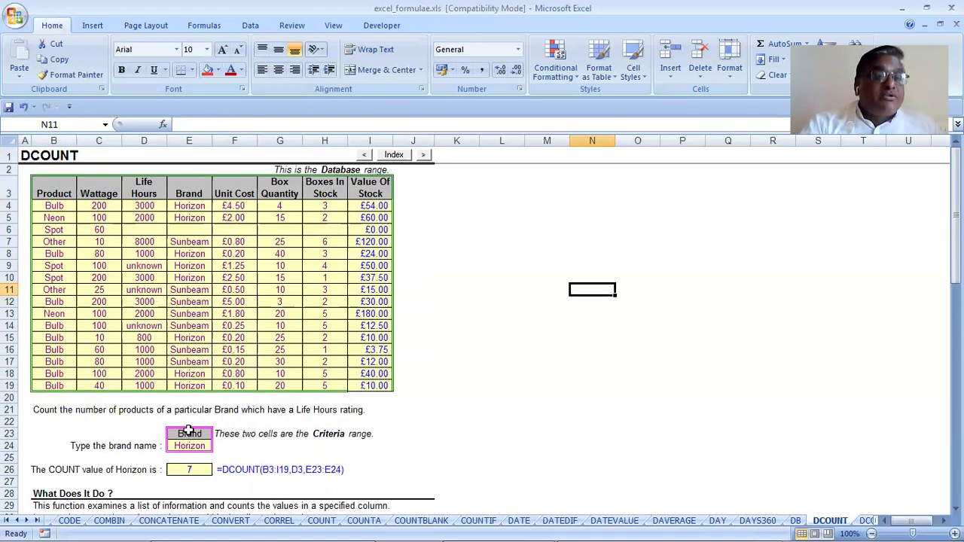
left_click(59, 208)
left_click(60, 253)
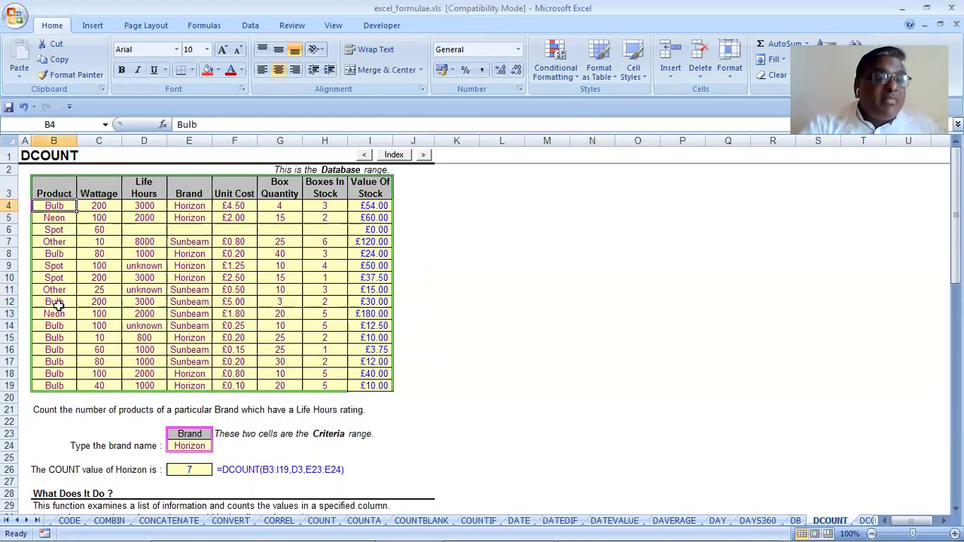
left_click(59, 301)
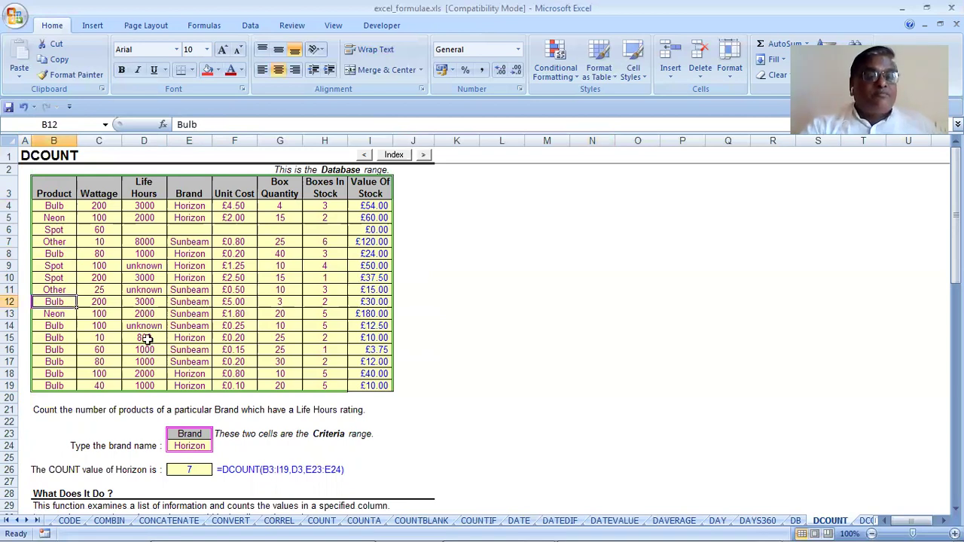
scroll(214, 329, "down", 7)
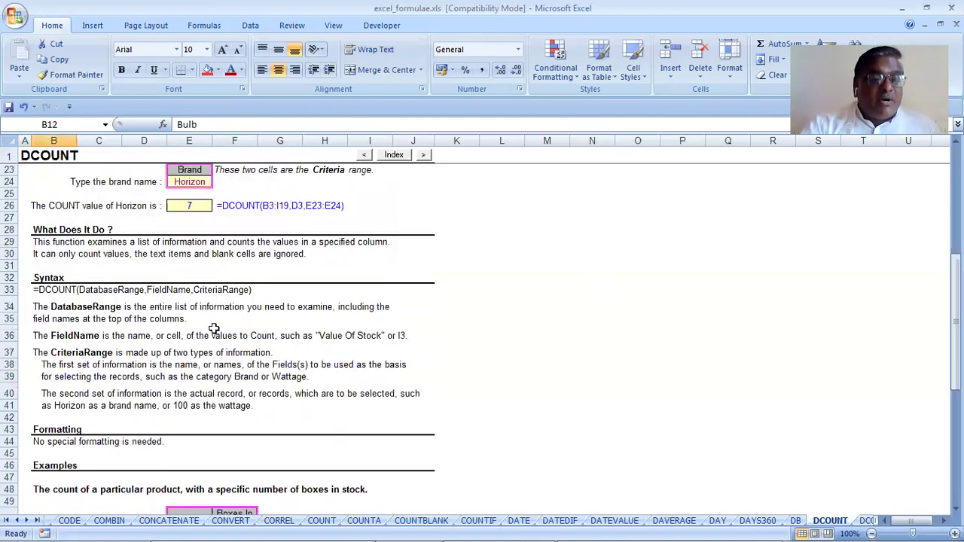
scroll(214, 328, "down", 2)
scroll(214, 329, "up", 3)
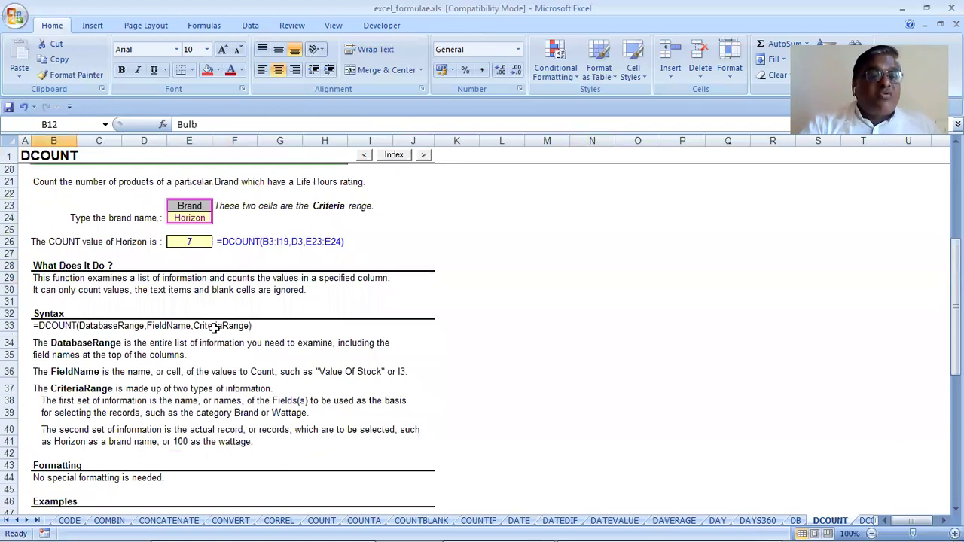
scroll(214, 328, "up", 6)
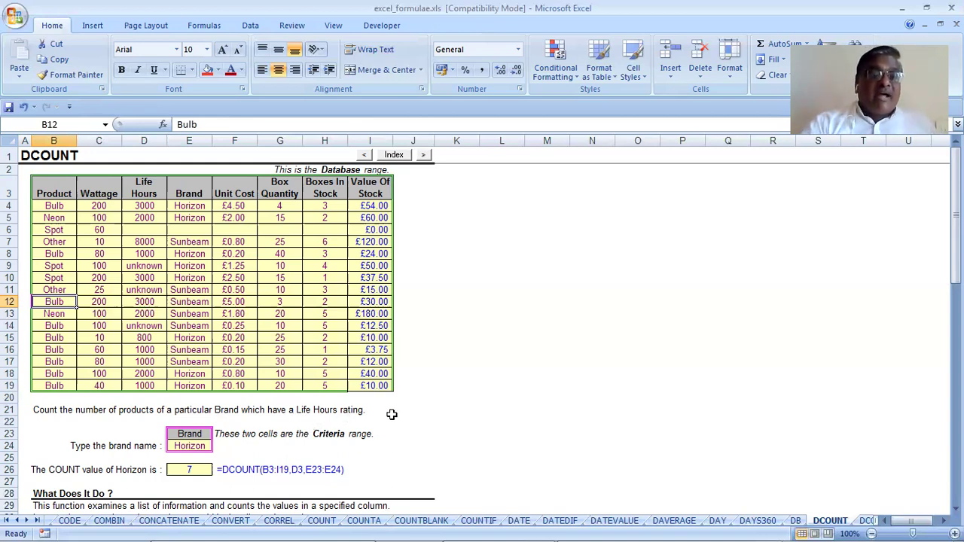
Step: Trace the Horizon entries in the Brand column against the DCOUNT formula for that brand
scroll(392, 415, "down", 2)
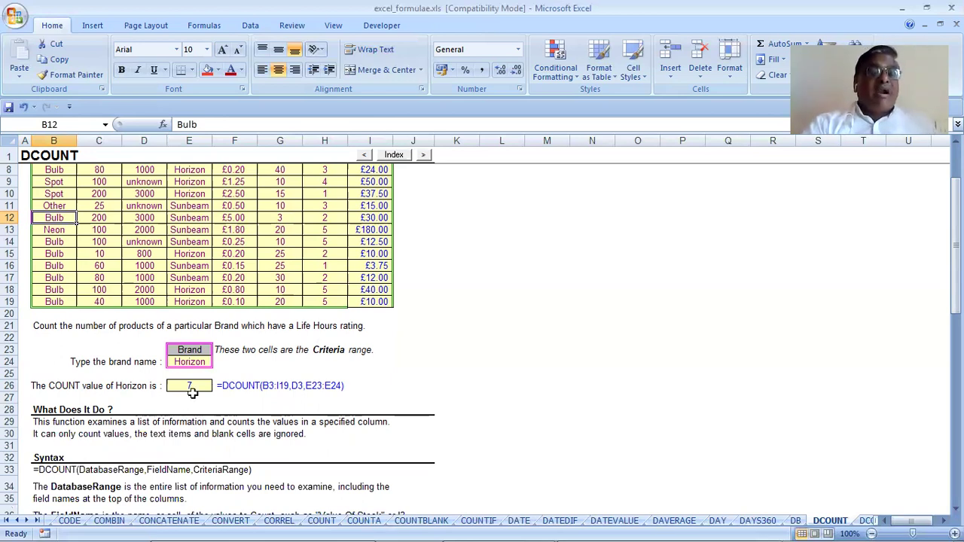
scroll(192, 392, "up", 2)
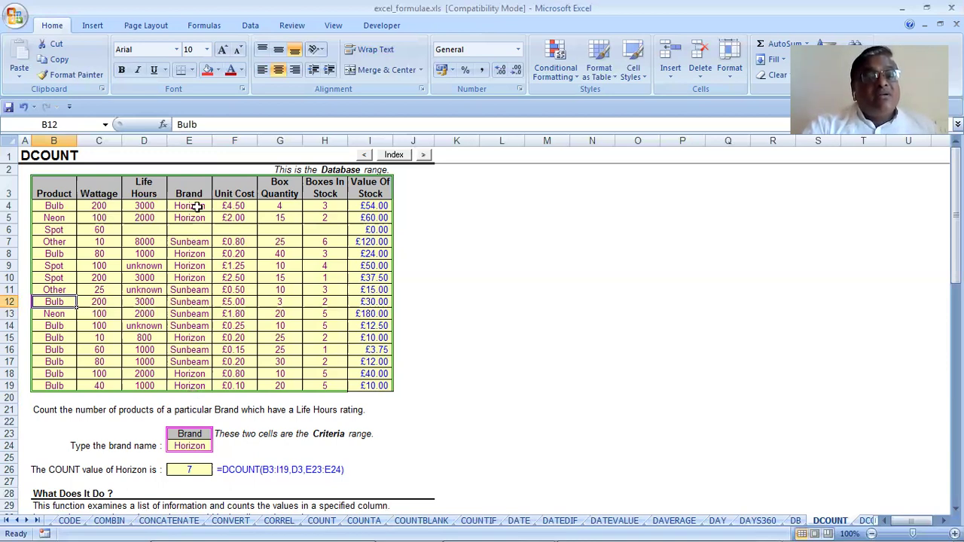
left_click_drag(196, 205, 194, 291)
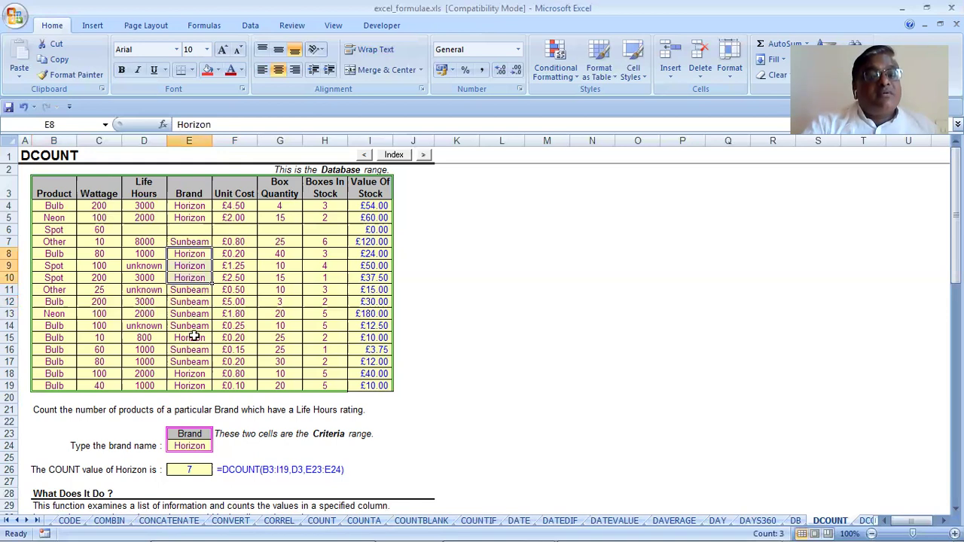
left_click(194, 338)
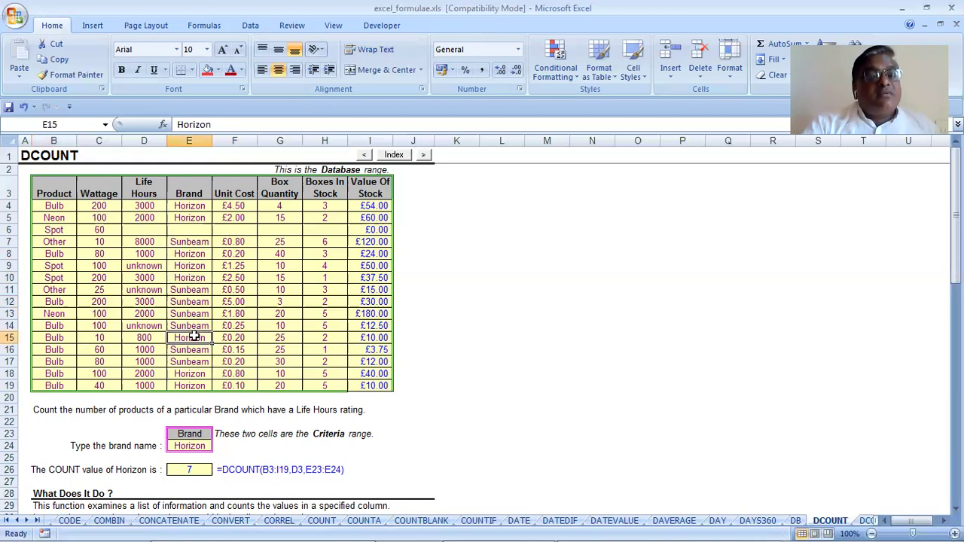
left_click(194, 384)
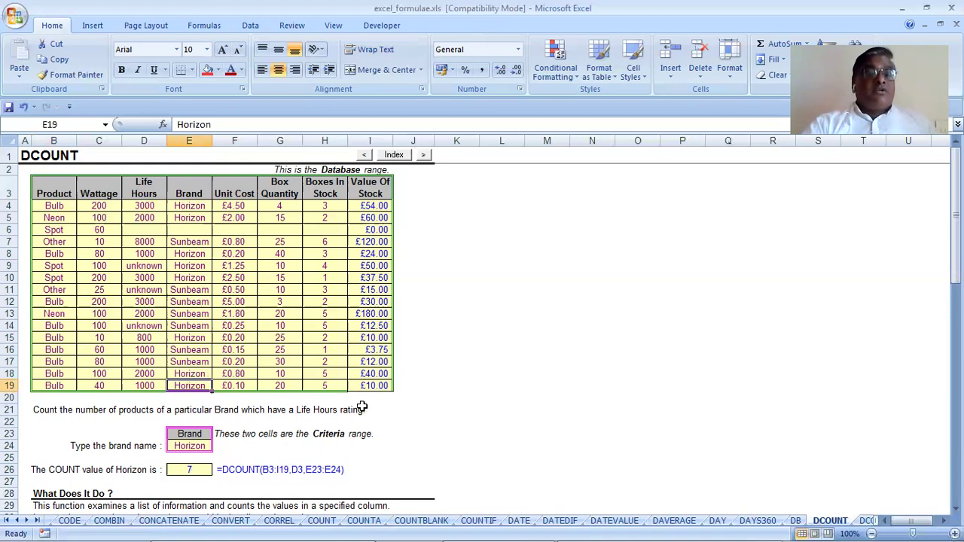
Step: Open the DCOUNT formula text in F26 for editing and compare its arguments with the database table
scroll(444, 365, "down", 1)
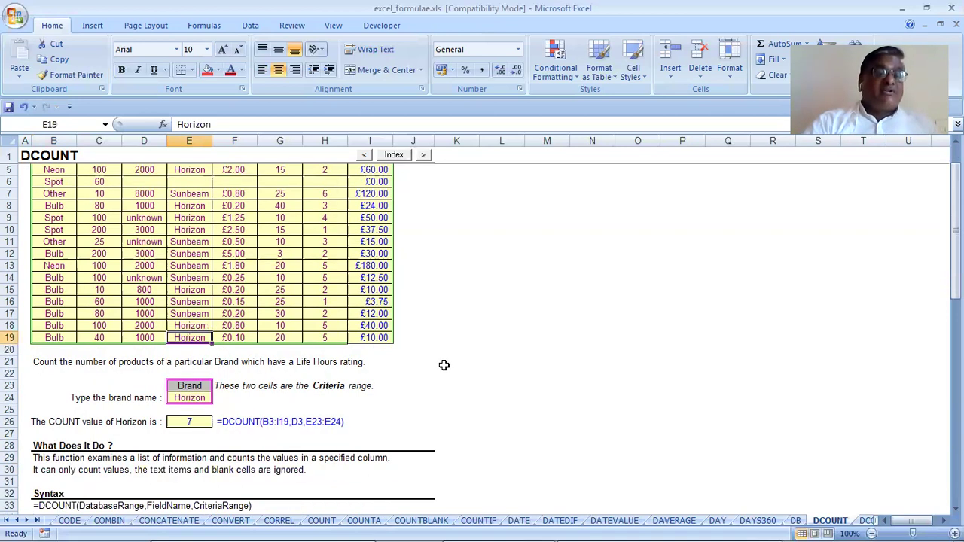
scroll(443, 365, "down", 1)
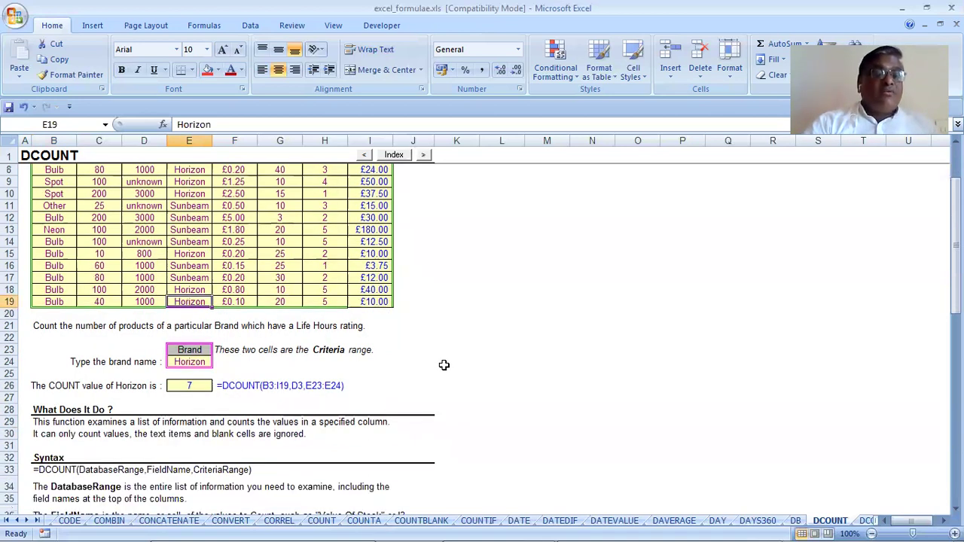
scroll(443, 366, "up", 1)
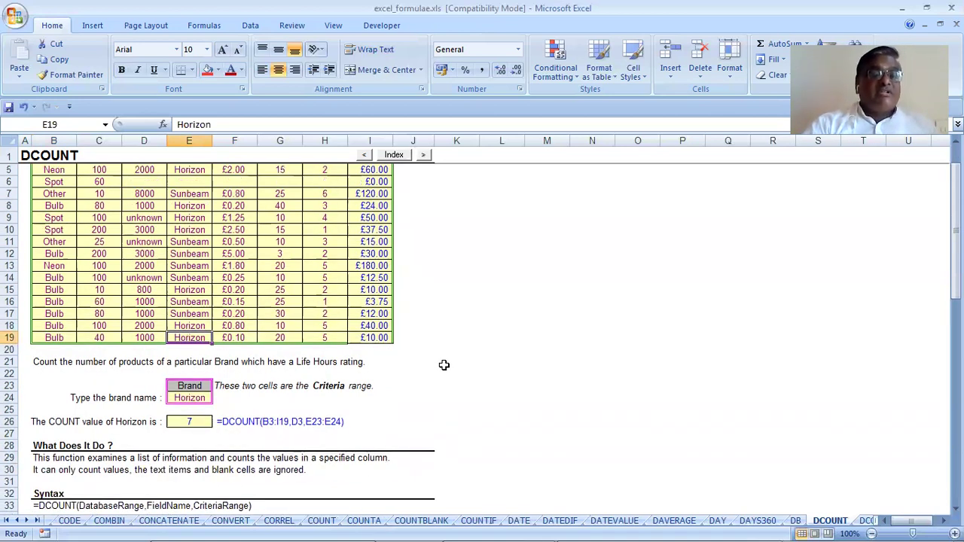
left_click(256, 426)
double_click(256, 426)
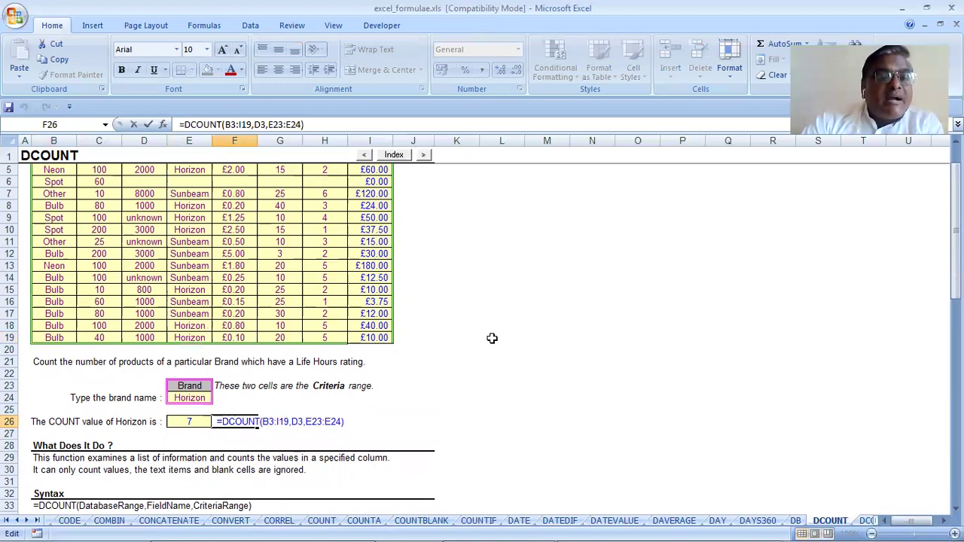
scroll(492, 338, "up", 1)
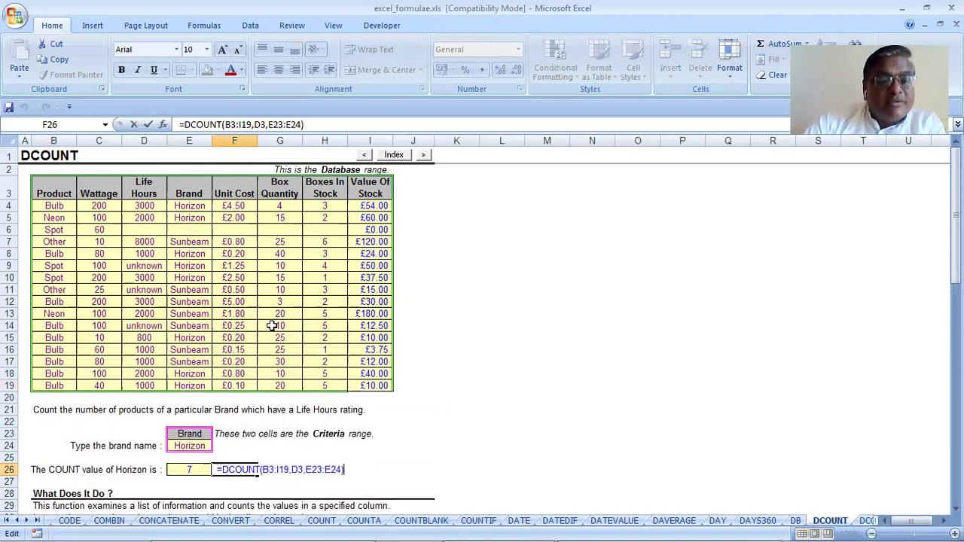
Step: Review the DCOUNT sheet's database table, formula, syntax notes and examples, and finish editing cell F26
scroll(272, 325, "down", 1)
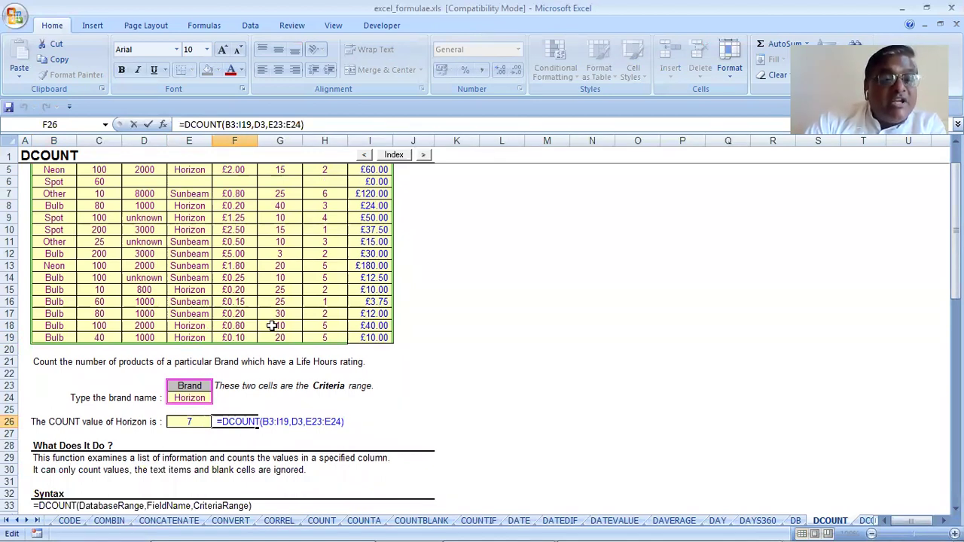
scroll(272, 325, "up", 1)
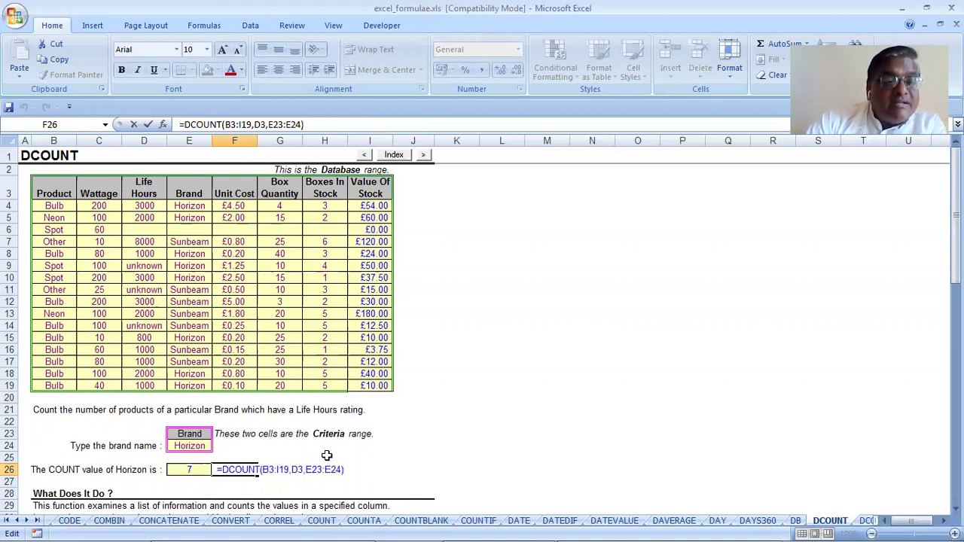
scroll(327, 456, "down", 1)
scroll(331, 444, "down", 1)
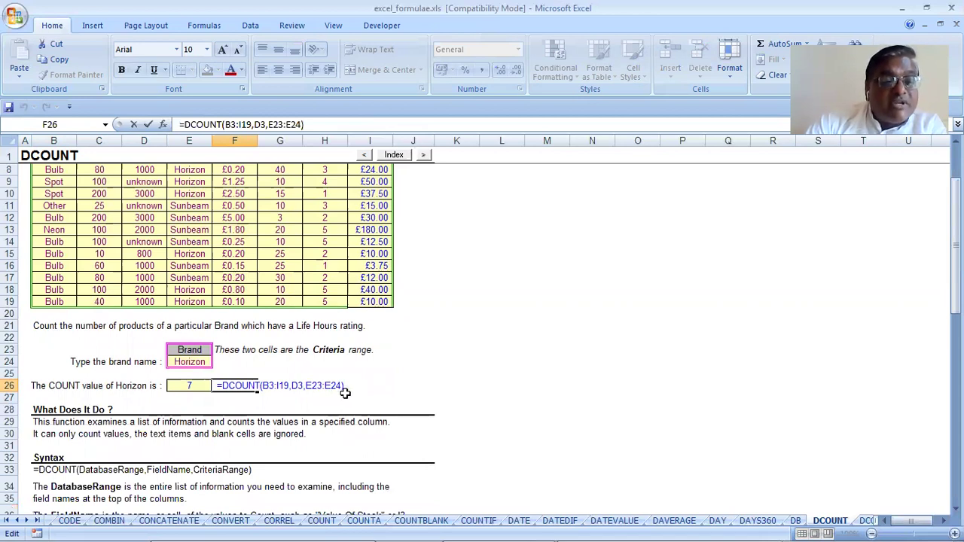
scroll(345, 395, "down", 8)
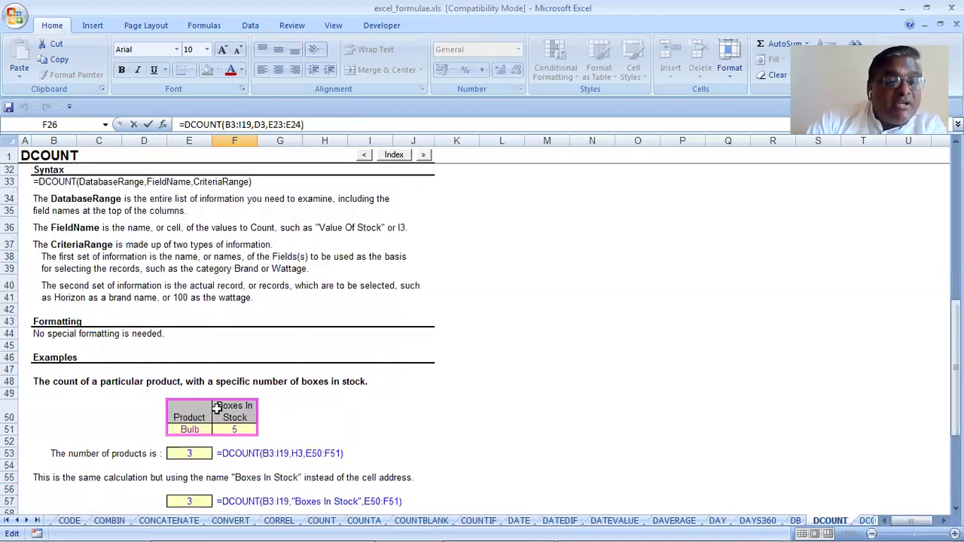
scroll(70, 409, "up", 3)
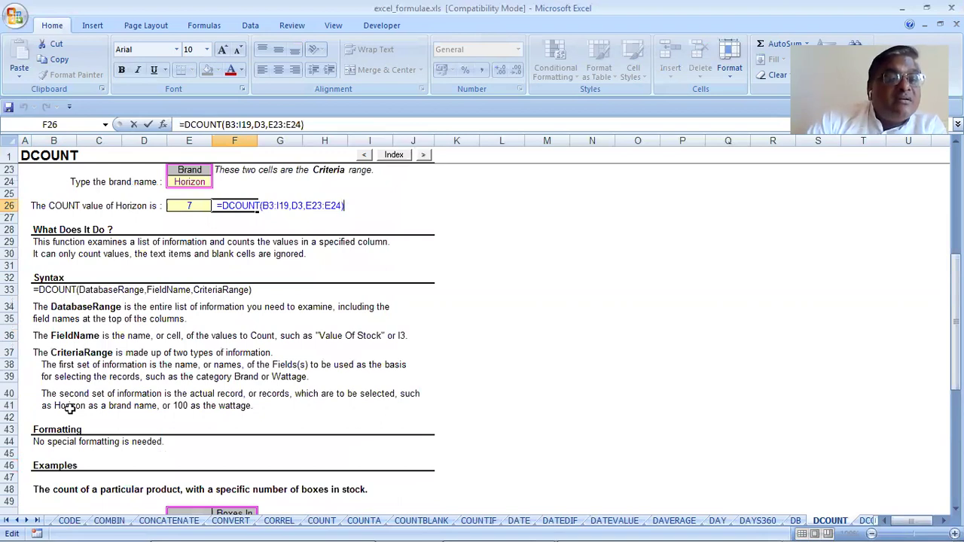
scroll(69, 409, "up", 1)
scroll(182, 328, "up", 3)
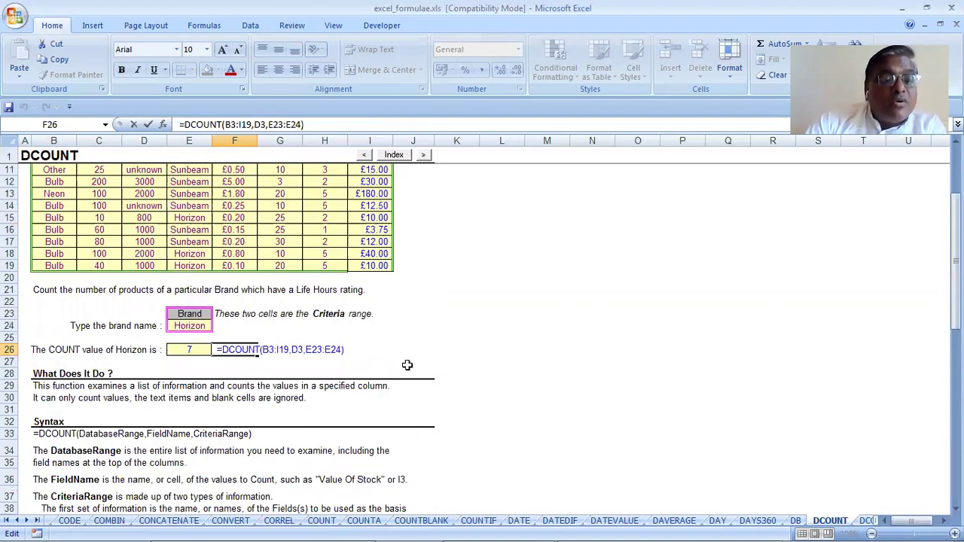
key("Tab")
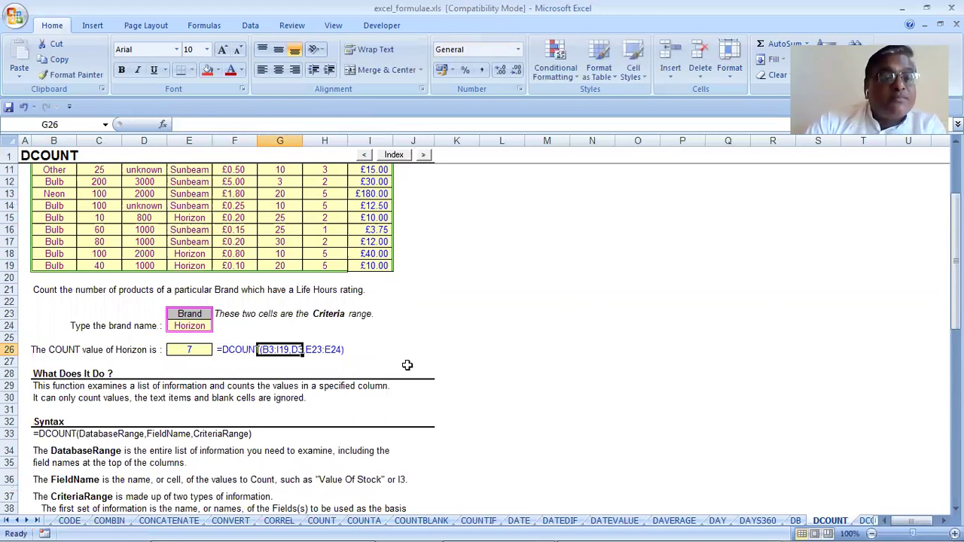
scroll(119, 368, "up", 3)
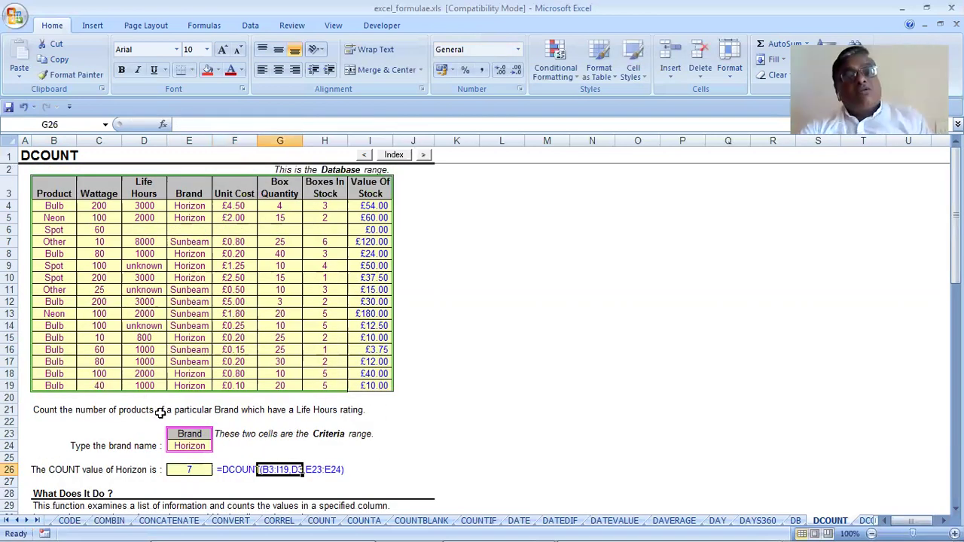
Step: Go back to the function index, open the DCOUNTA sheet and read its description and syntax
left_click(393, 155)
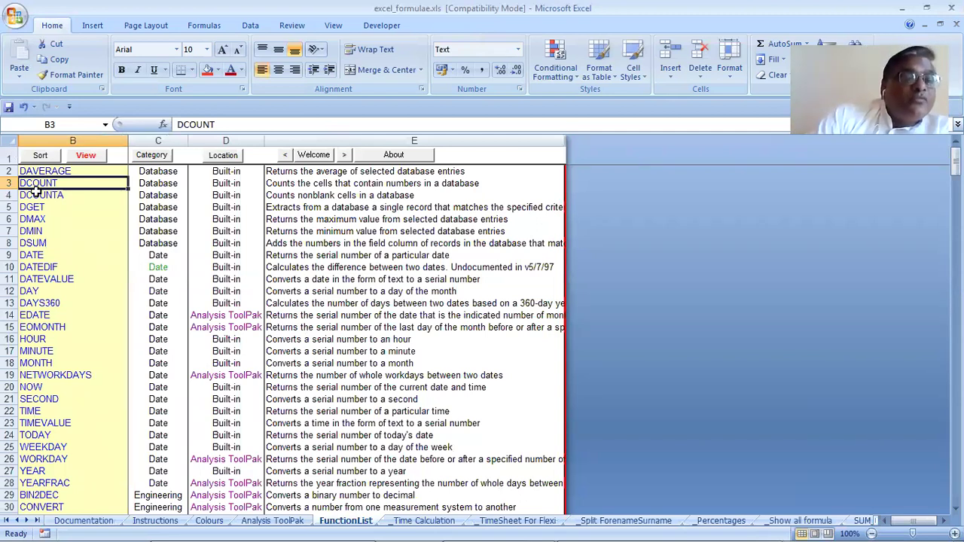
left_click(58, 194)
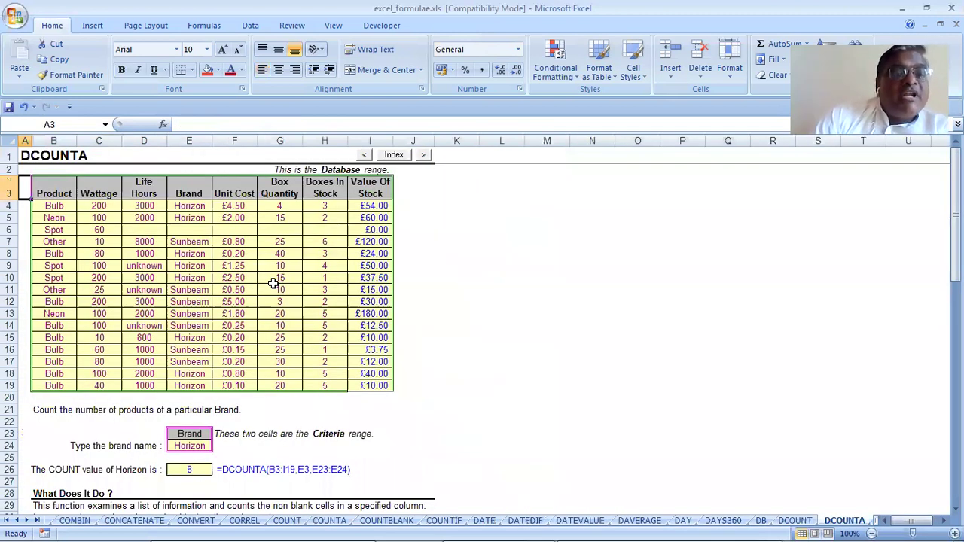
scroll(273, 283, "down", 4)
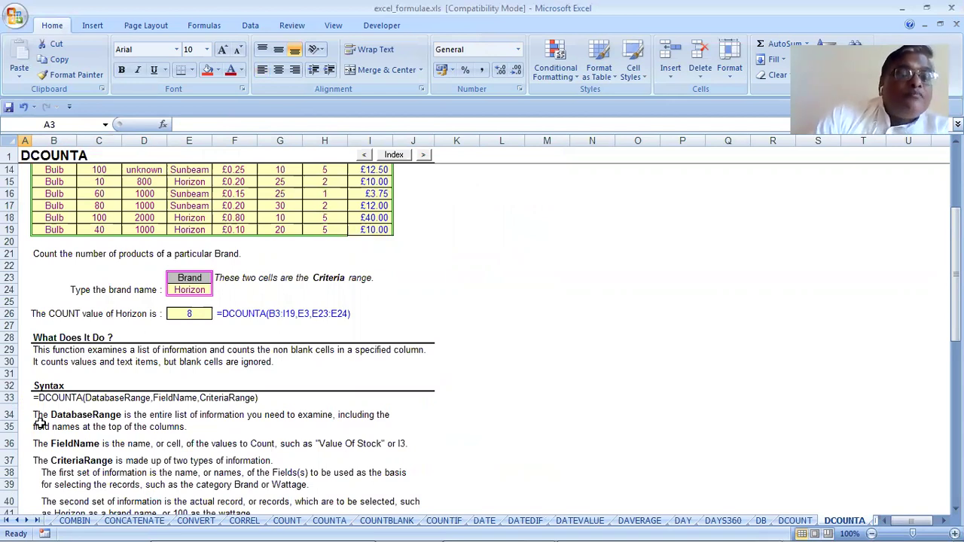
scroll(40, 424, "up", 3)
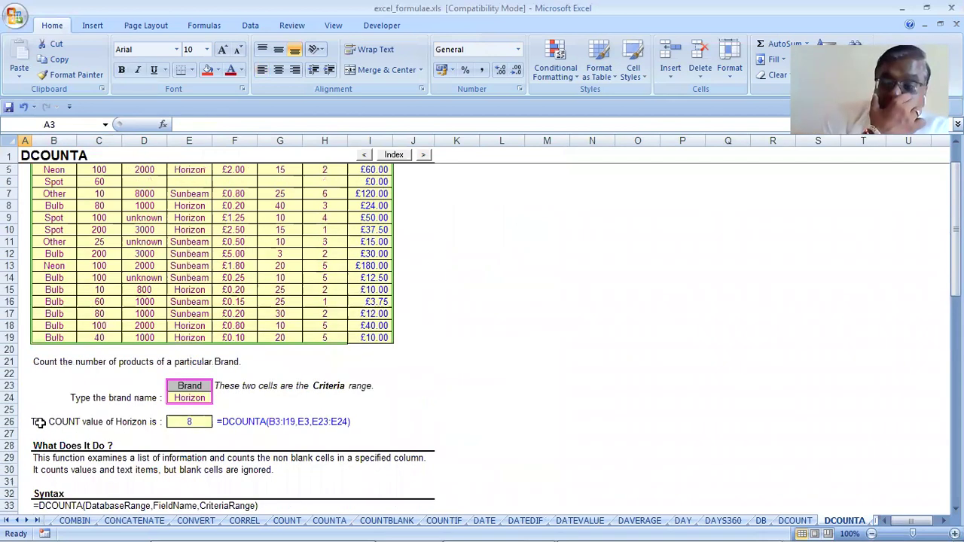
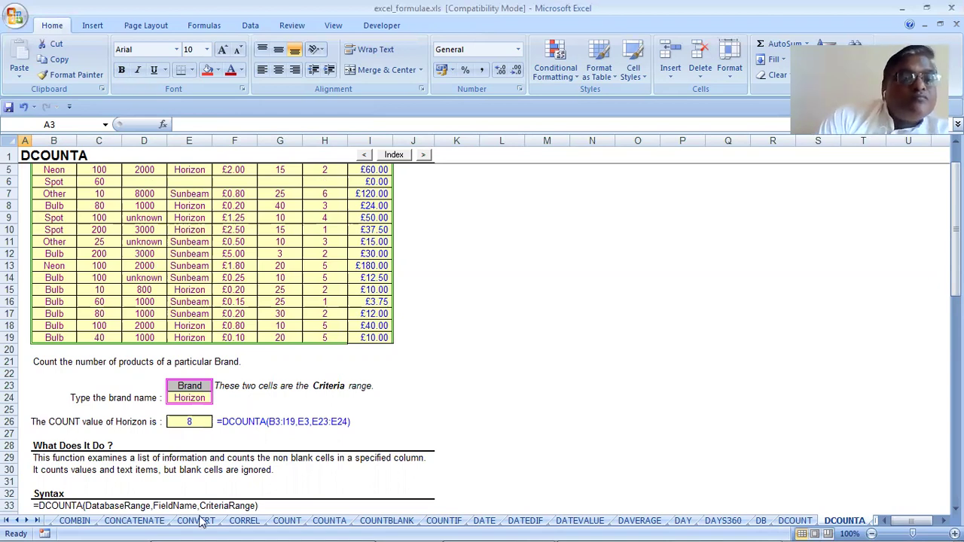
scroll(349, 393, "up", 1)
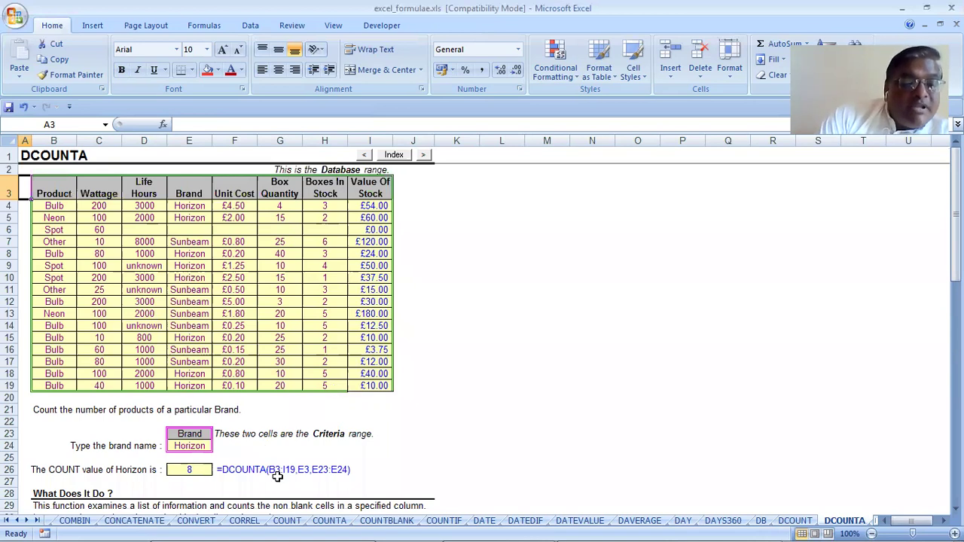
Step: Trace the DCOUNTA formula's database range B3:I19 and examine the blank Brand cell E6 in the Spot row
left_click_drag(44, 190, 383, 386)
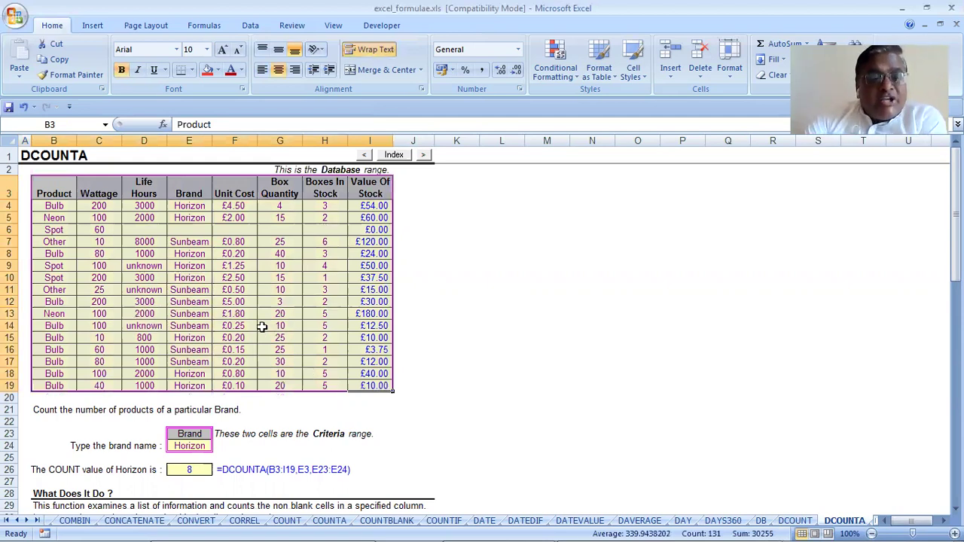
left_click(309, 475)
left_click(413, 451)
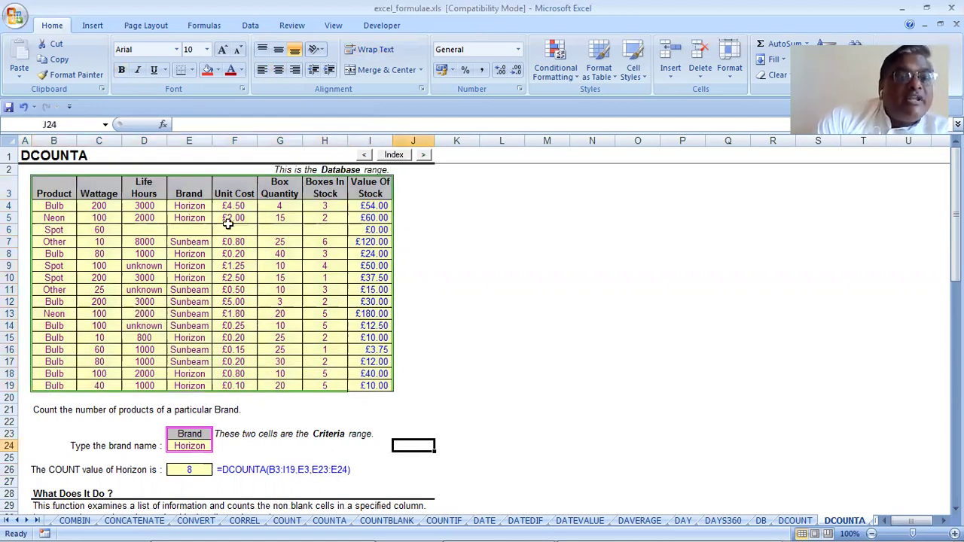
left_click(199, 229)
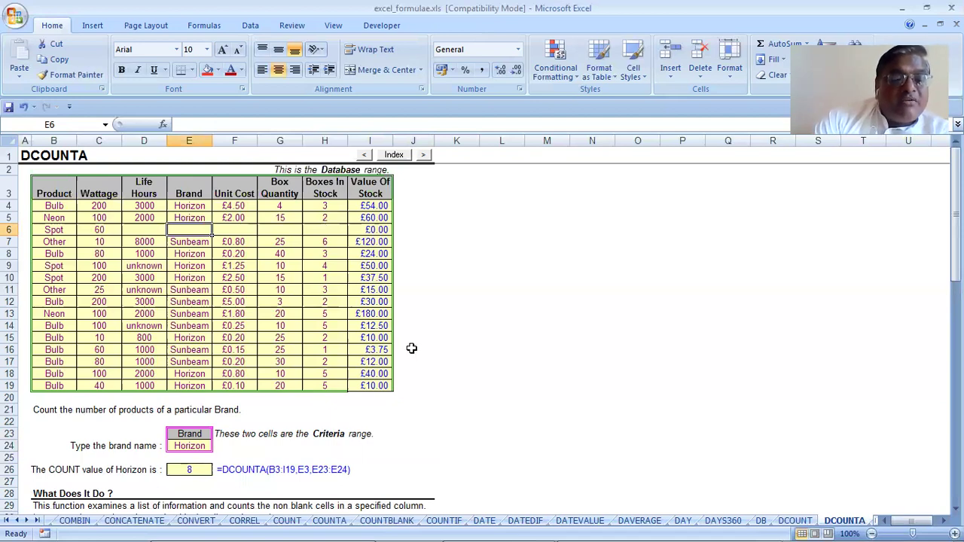
Step: Read the DCOUNTA explanation, argument descriptions and the example for a product with an unknown Life Hours value
scroll(411, 348, "down", 2)
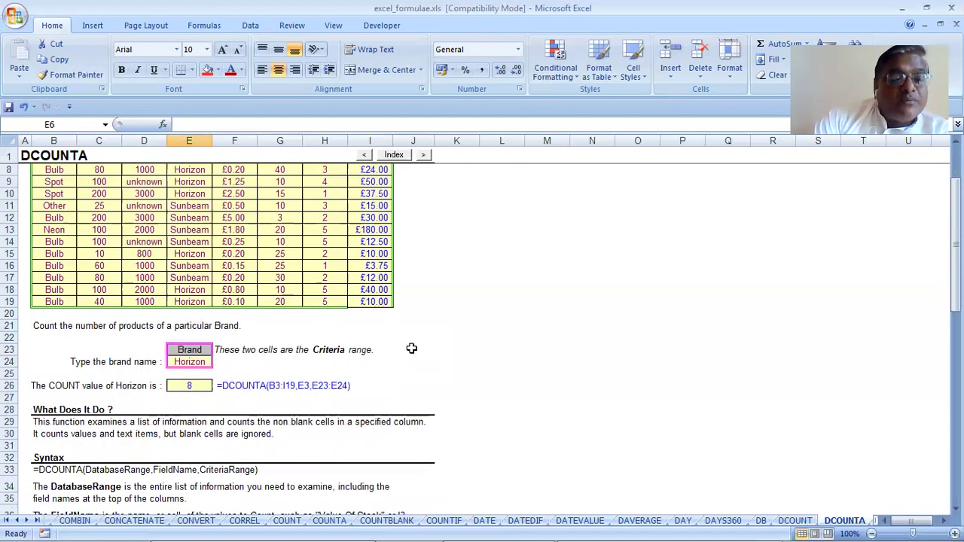
scroll(411, 348, "down", 5)
scroll(411, 347, "down", 2)
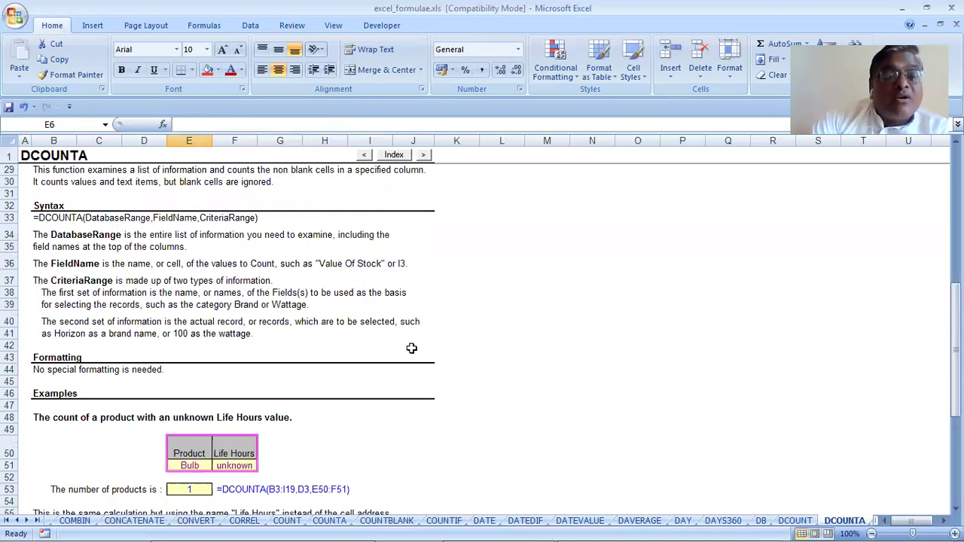
scroll(411, 348, "up", 3)
scroll(412, 348, "up", 1)
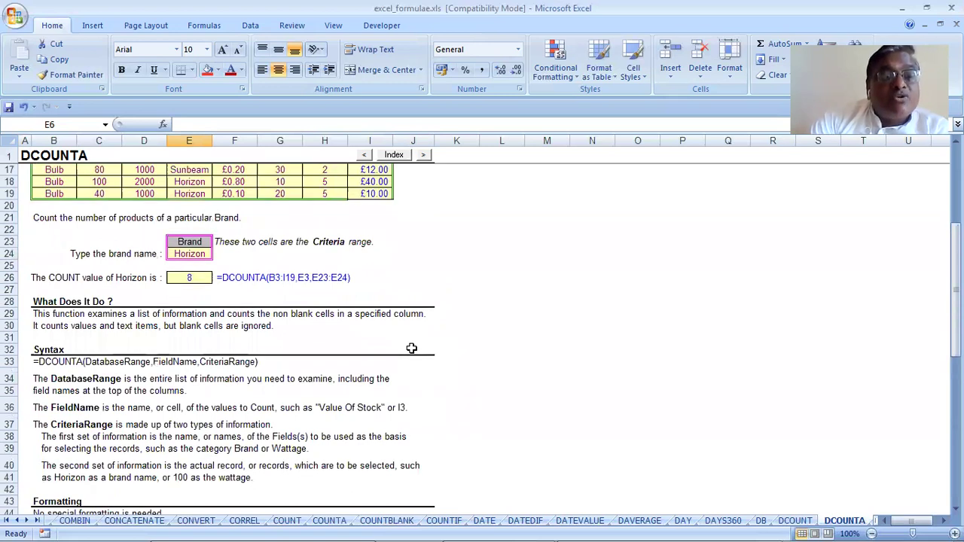
scroll(411, 348, "up", 2)
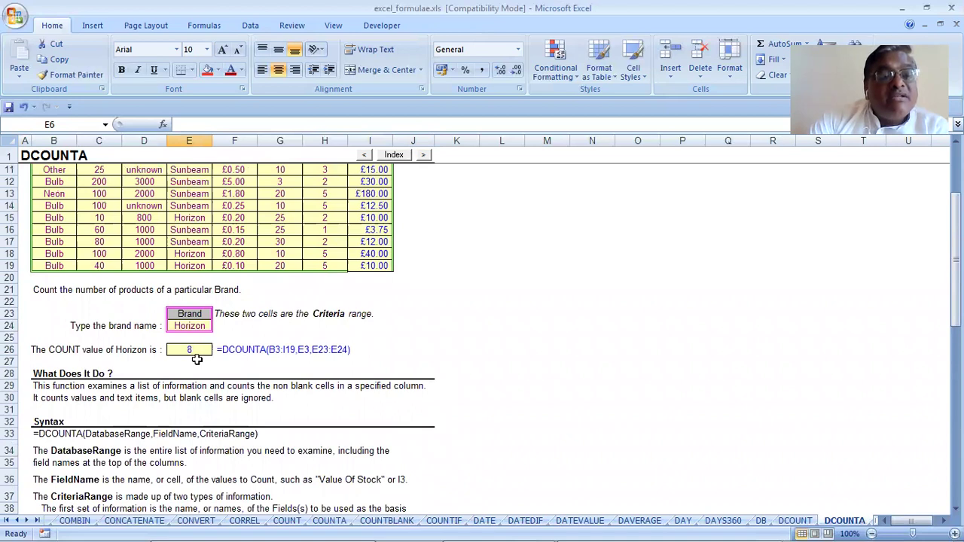
scroll(196, 360, "up", 2)
scroll(197, 360, "up", 2)
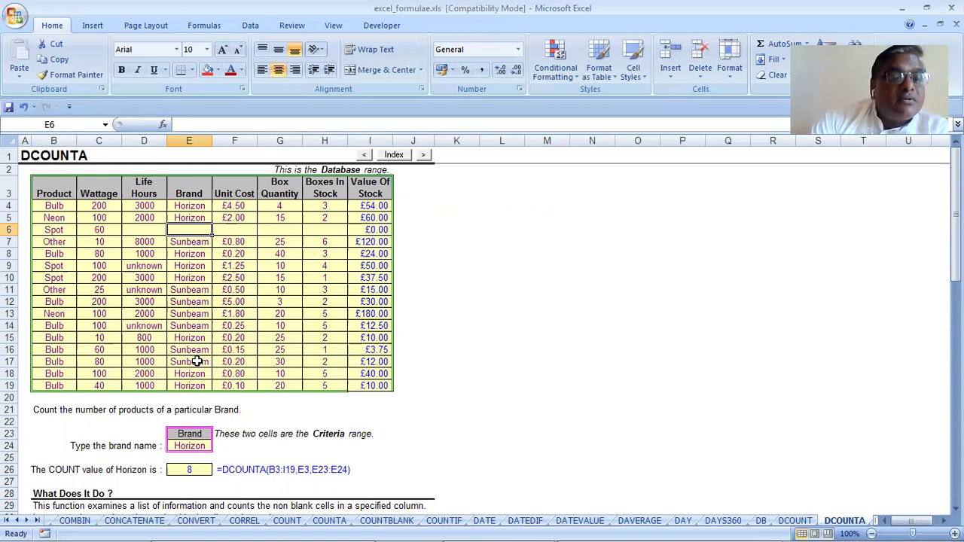
Step: Go through the Horizon entries in the Brand column to check the DCOUNTA count
left_click_drag(200, 209, 200, 278)
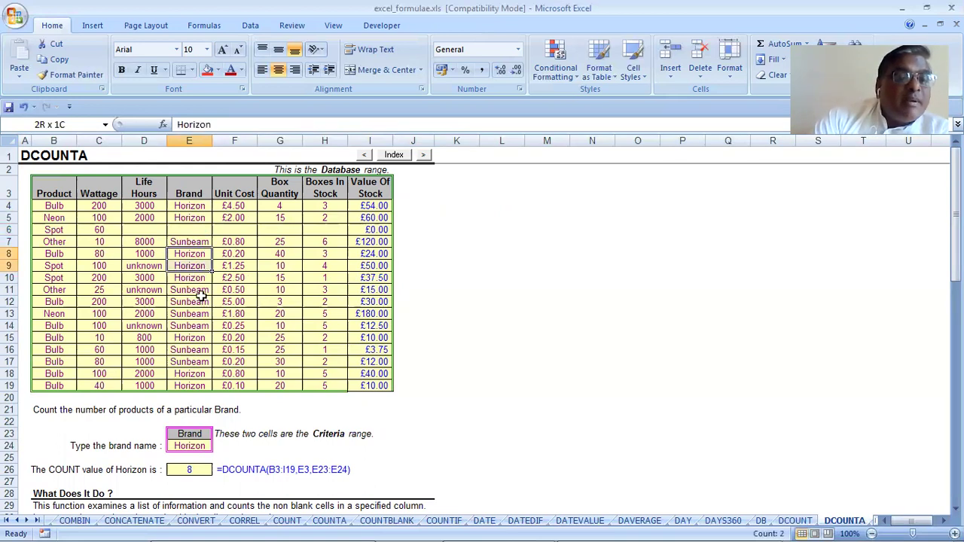
left_click(198, 342)
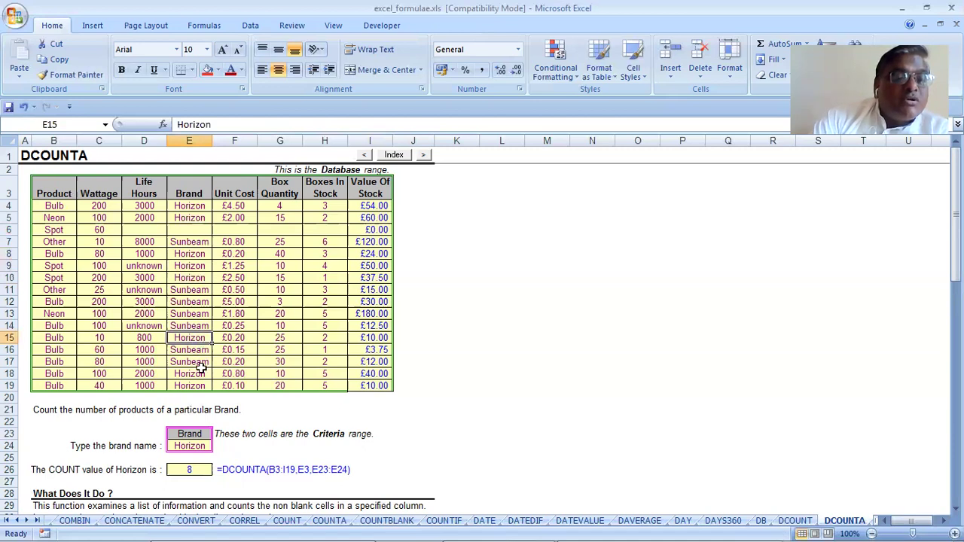
left_click_drag(198, 373, 200, 386)
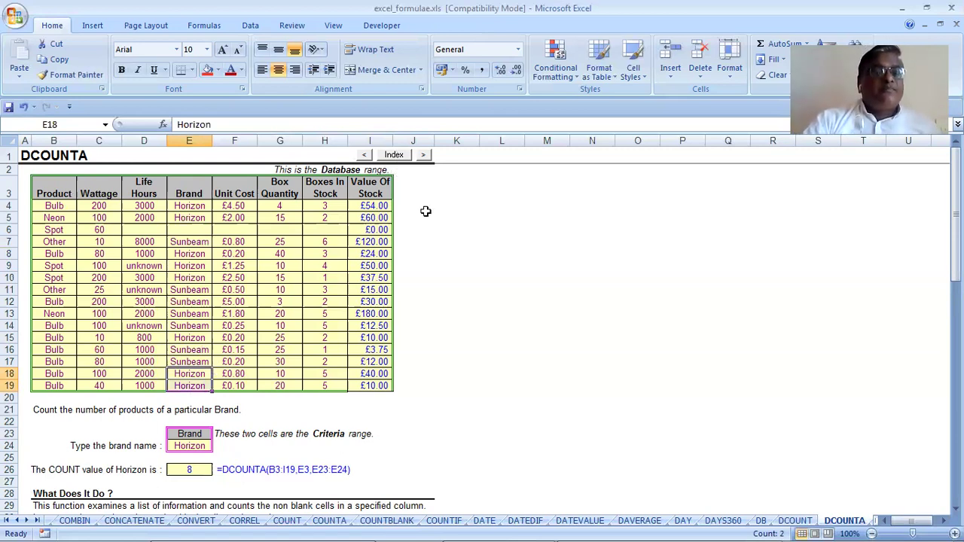
Step: Return to the function index and open the sheet for the DGET function
left_click(394, 154)
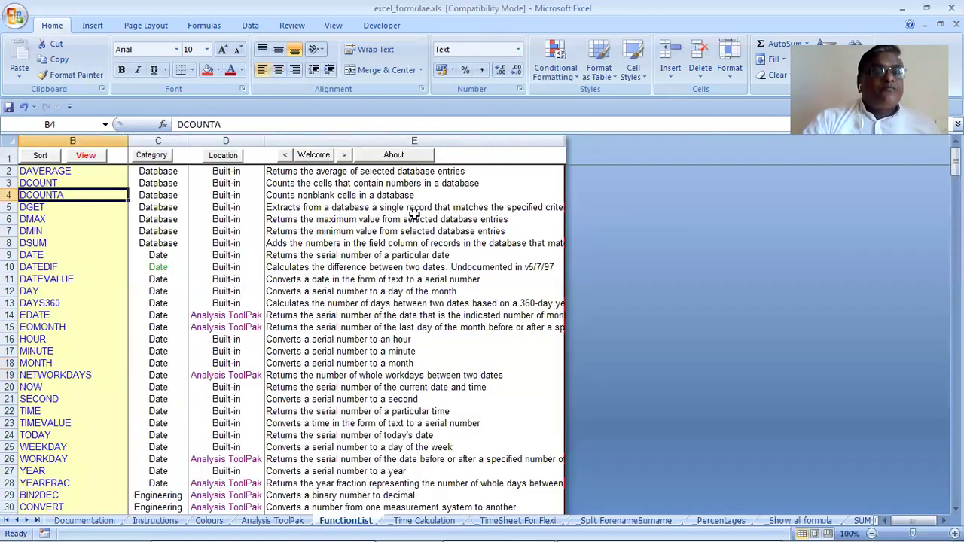
left_click(37, 211)
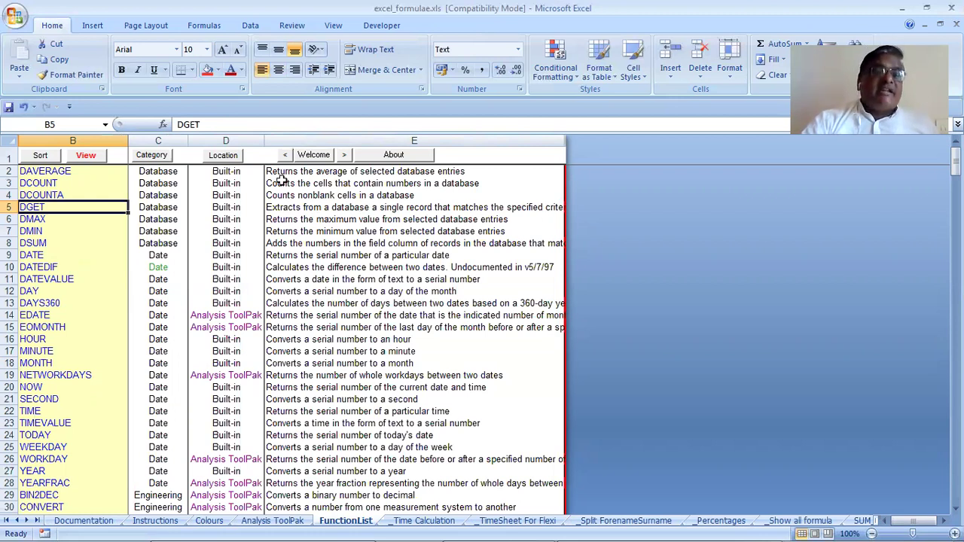
left_click(95, 156)
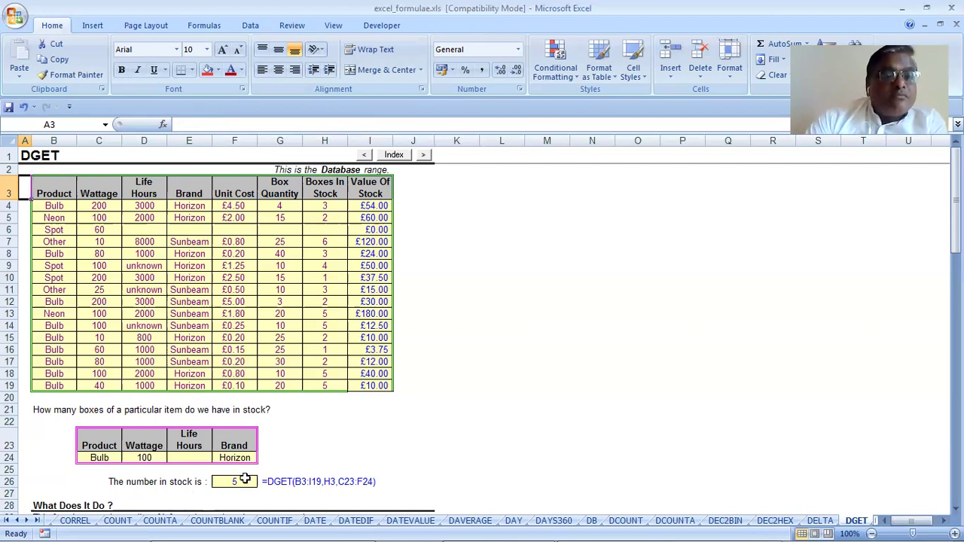
Step: Examine the DGET formula in row 26 and trace its database range and Boxes In Stock field
left_click(284, 485)
left_click(487, 433)
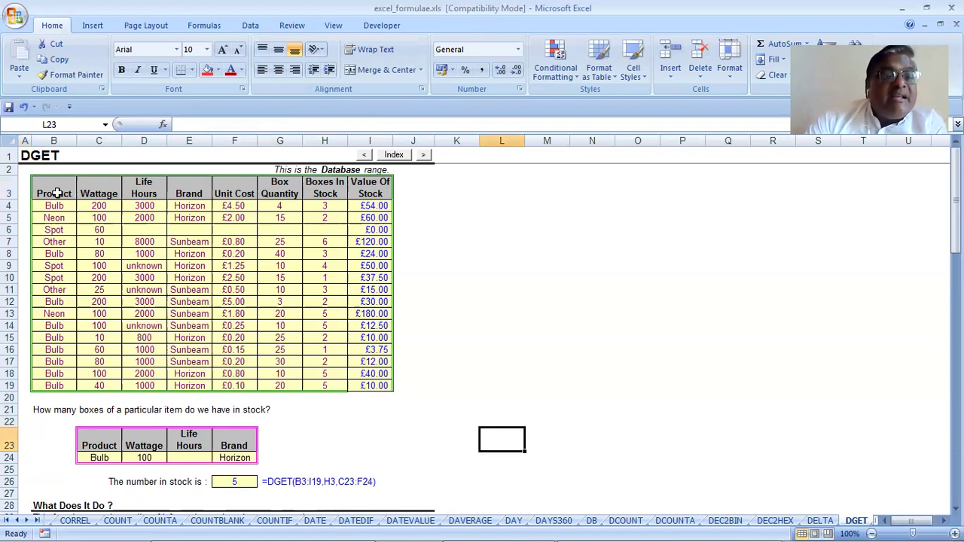
left_click_drag(56, 194, 335, 485)
left_click(335, 486)
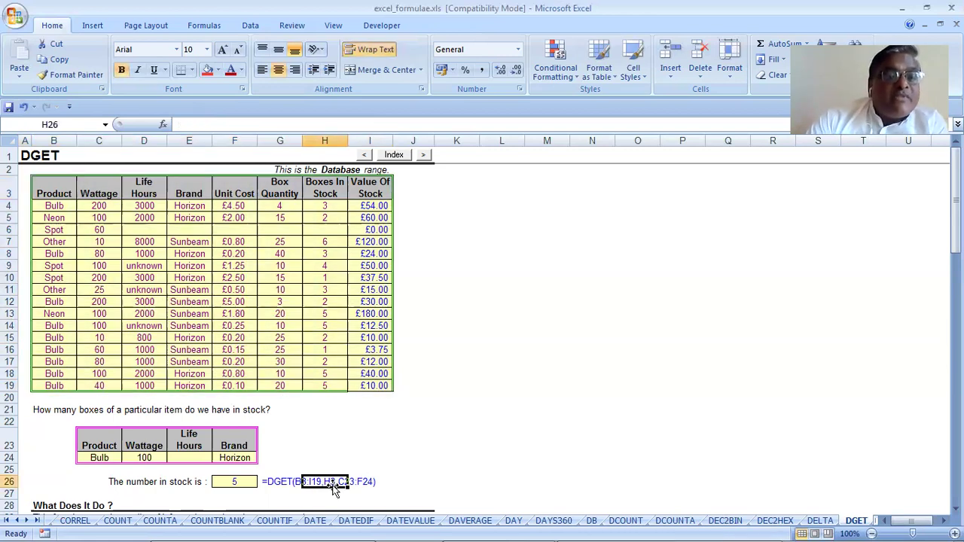
left_click(451, 424)
Step: Read what DGET does and inspect the blank Boxes In Stock and Life Hours cells in the Spot row
scroll(451, 424, "down", 2)
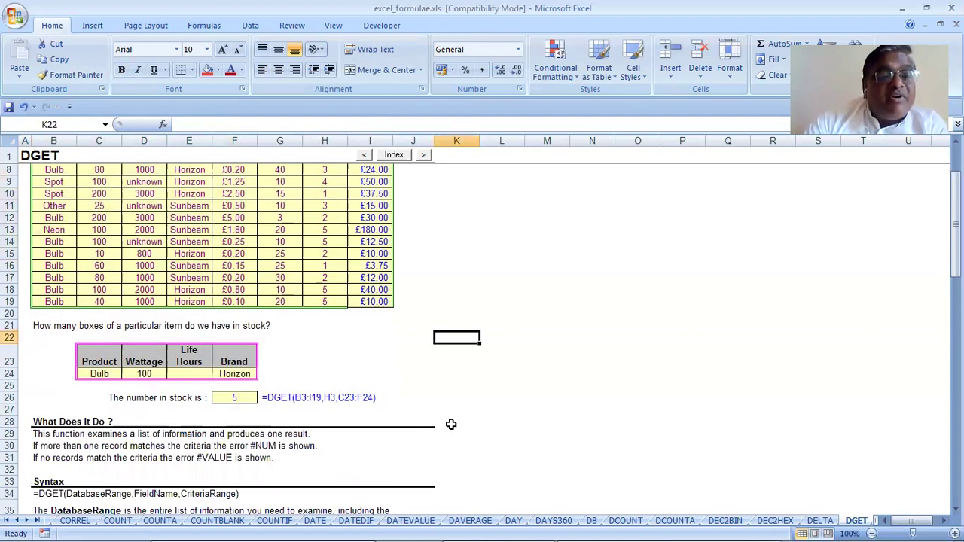
scroll(450, 423, "up", 1)
scroll(208, 282, "up", 1)
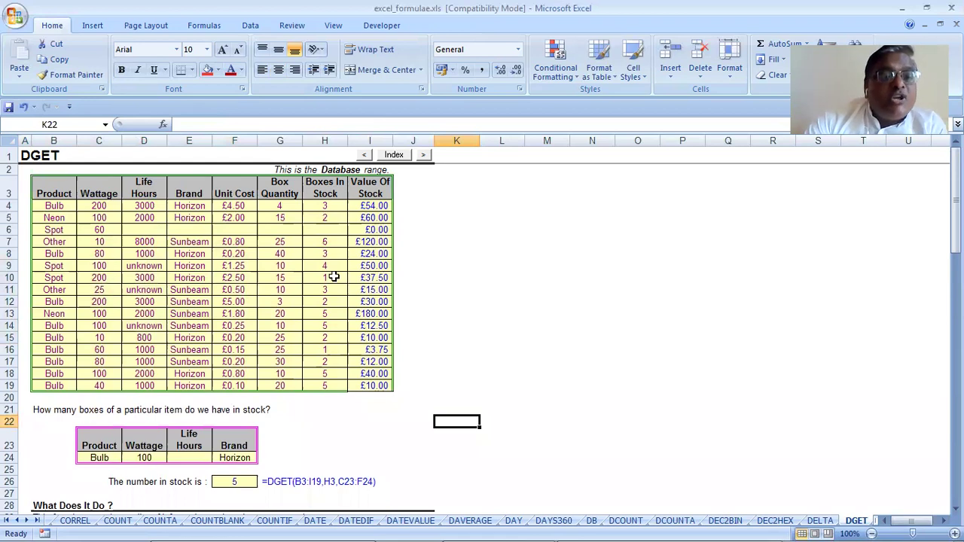
left_click(332, 232)
scroll(470, 317, "down", 1)
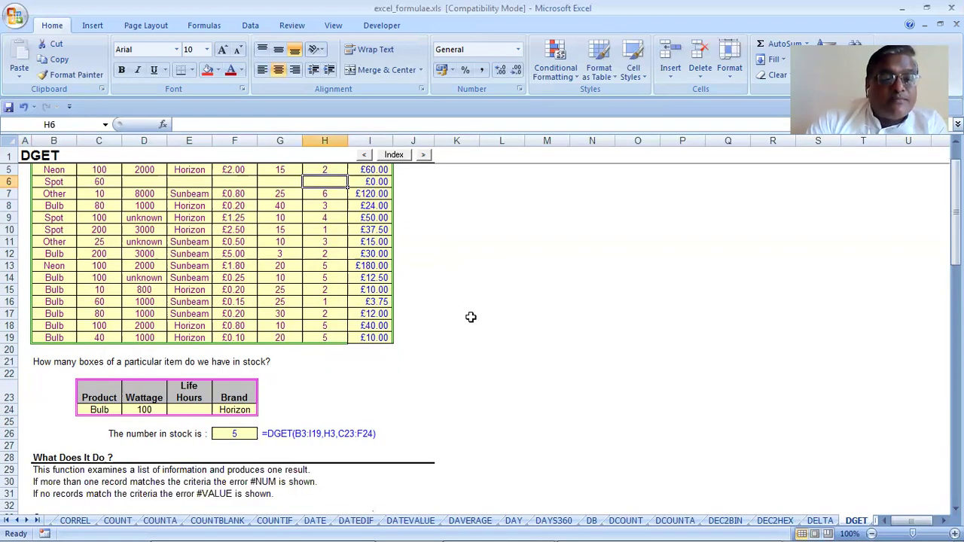
scroll(471, 317, "up", 1)
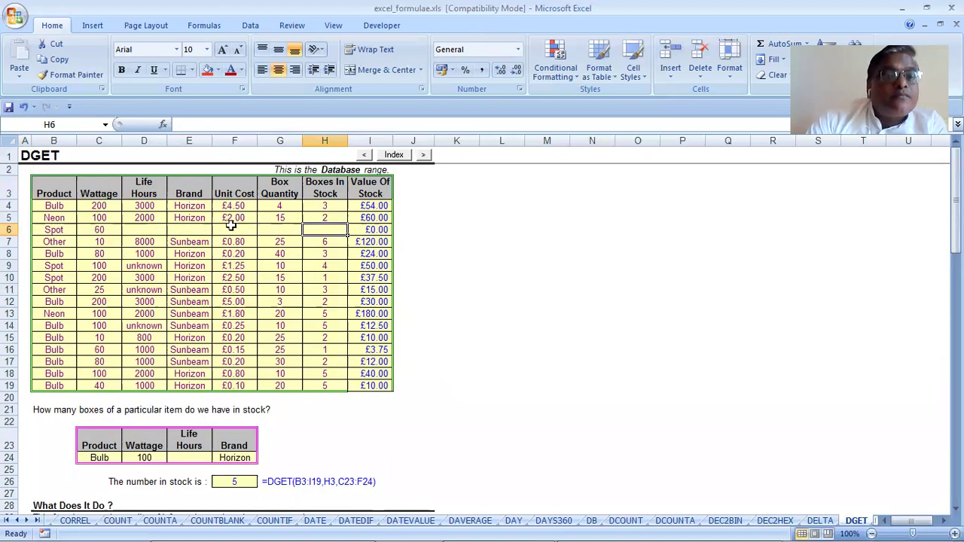
left_click(147, 229)
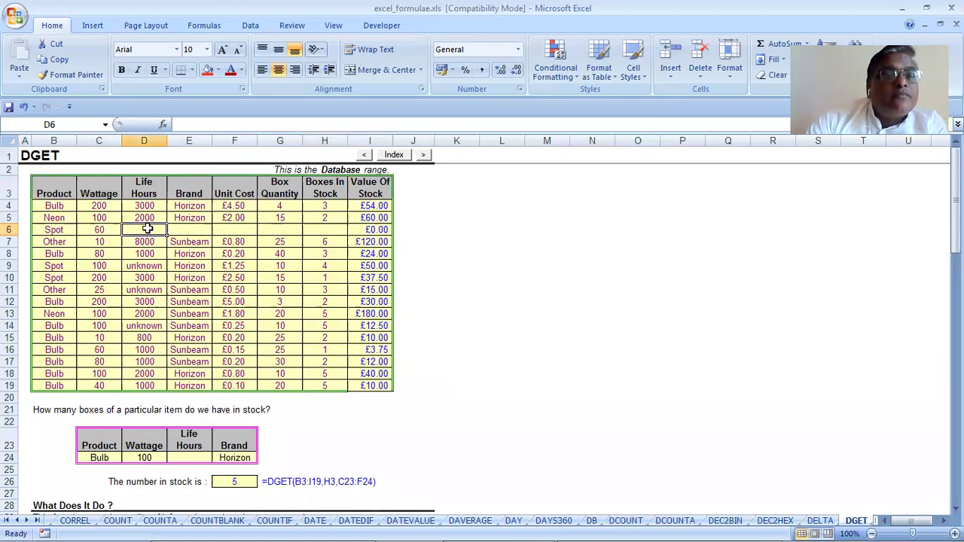
Step: Check the blank Boxes In Stock cell in the Spot row and the column's header, and skim the DGET syntax and Example 1
left_click(327, 229)
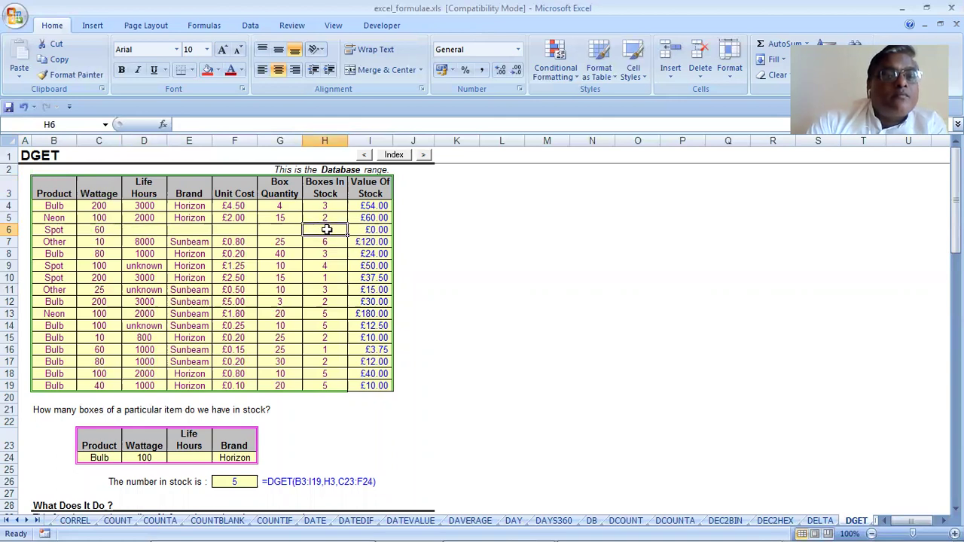
left_click(325, 190)
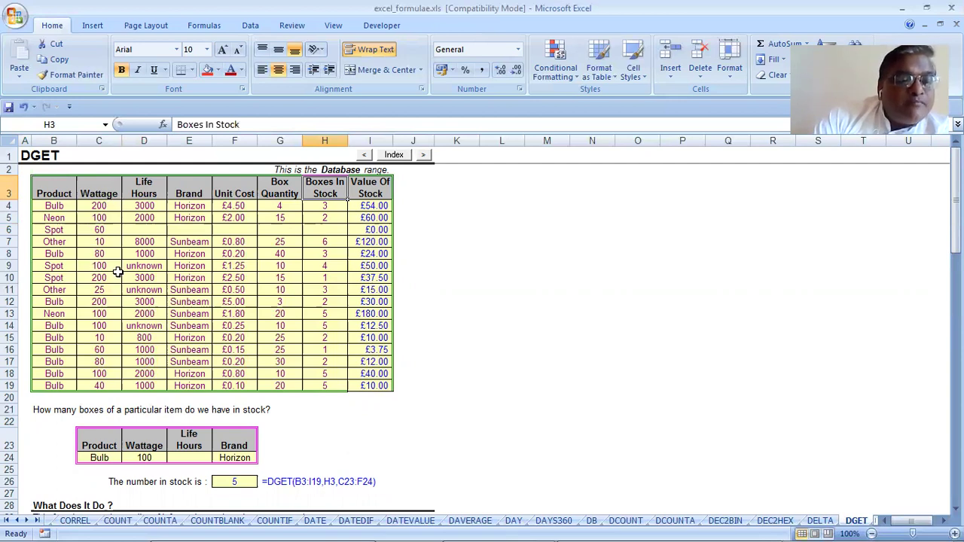
scroll(118, 272, "down", 6)
scroll(118, 272, "down", 4)
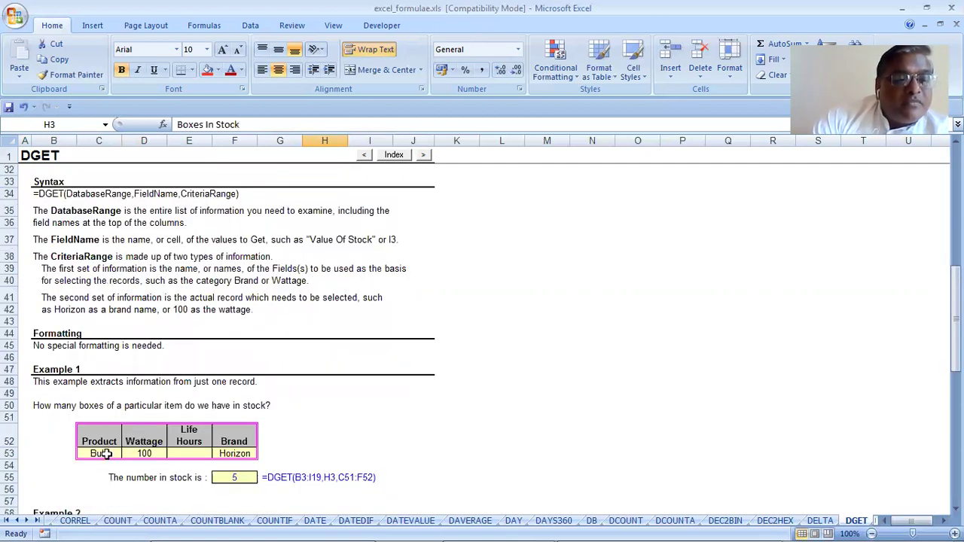
scroll(106, 448, "up", 3)
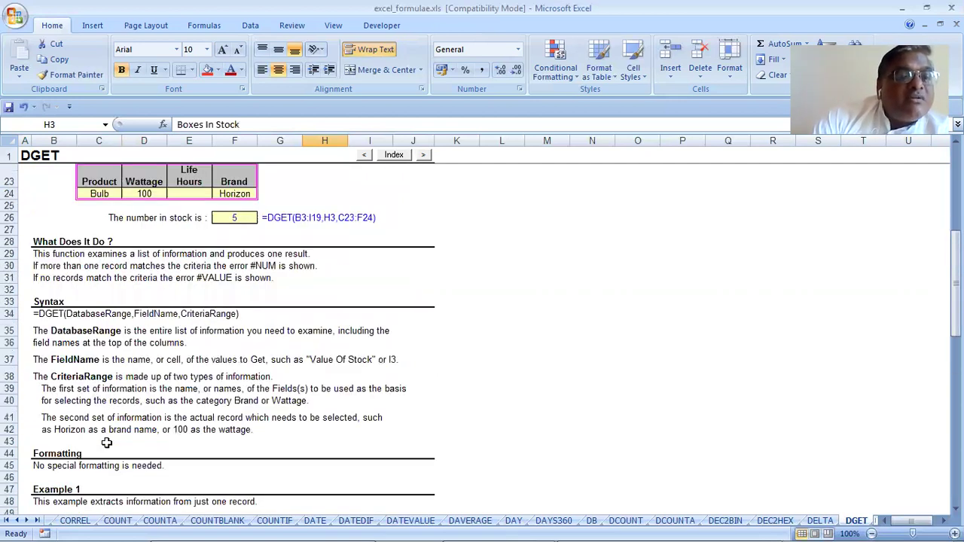
scroll(106, 442, "up", 1)
scroll(106, 443, "up", 3)
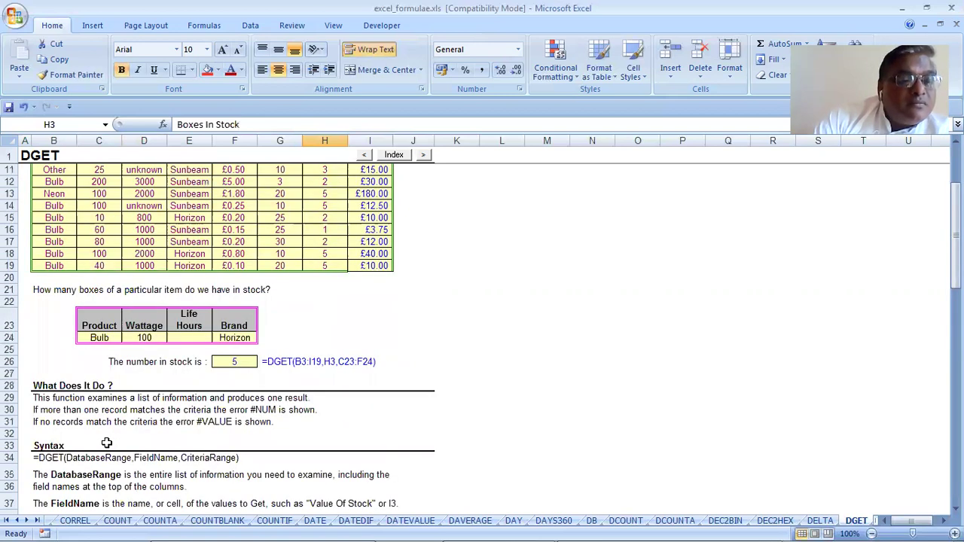
scroll(107, 443, "up", 3)
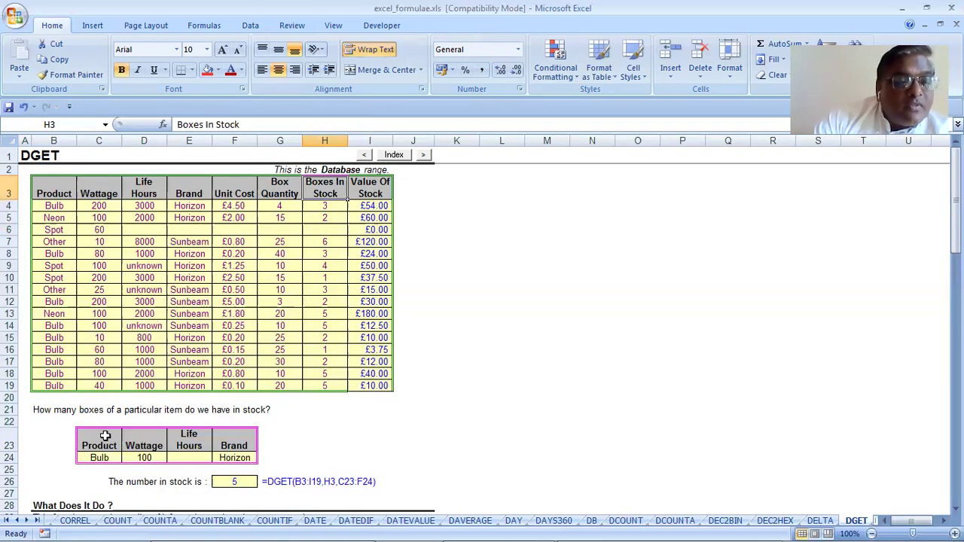
Step: Highlight the DGET criteria range C23:F24 beneath the database table
left_click(106, 436)
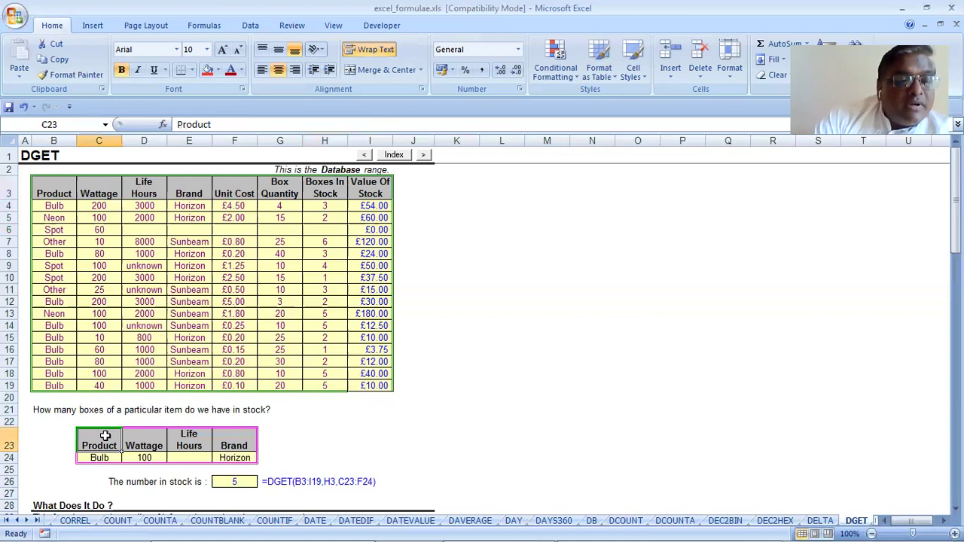
left_click_drag(105, 436, 238, 465)
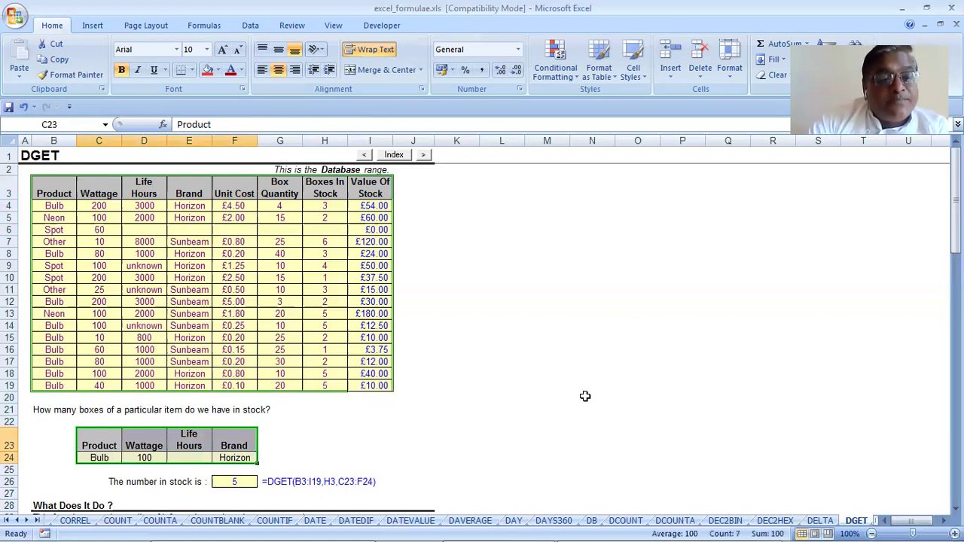
scroll(586, 396, "down", 2)
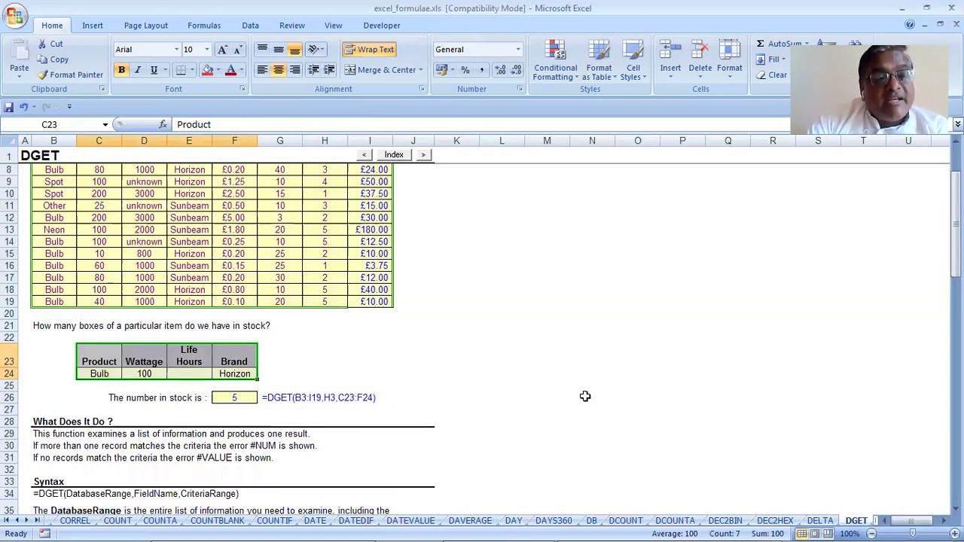
scroll(502, 391, "up", 2)
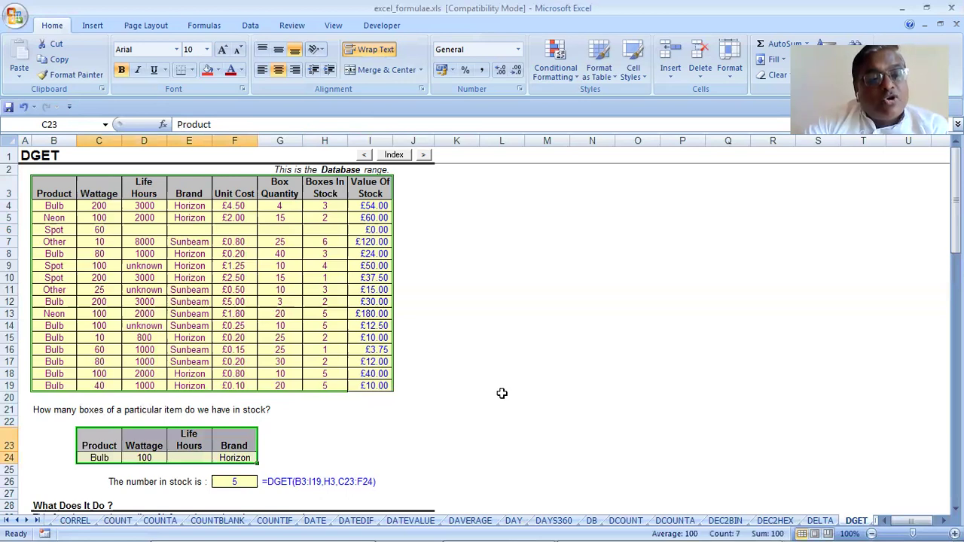
left_click(501, 397)
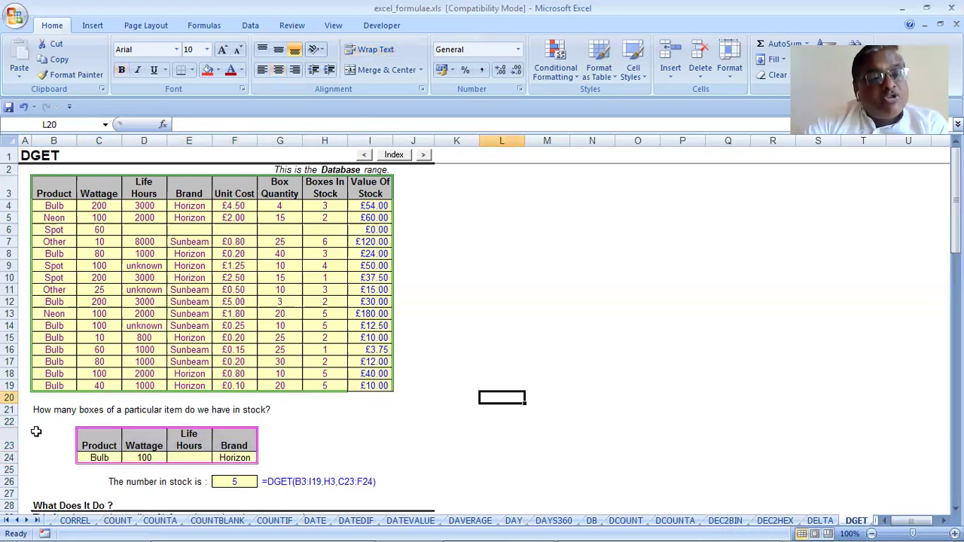
Step: Go through the Product, Wattage, Life Hours and Brand criteria cells in row 24 one by one
left_click(110, 457)
left_click(144, 457)
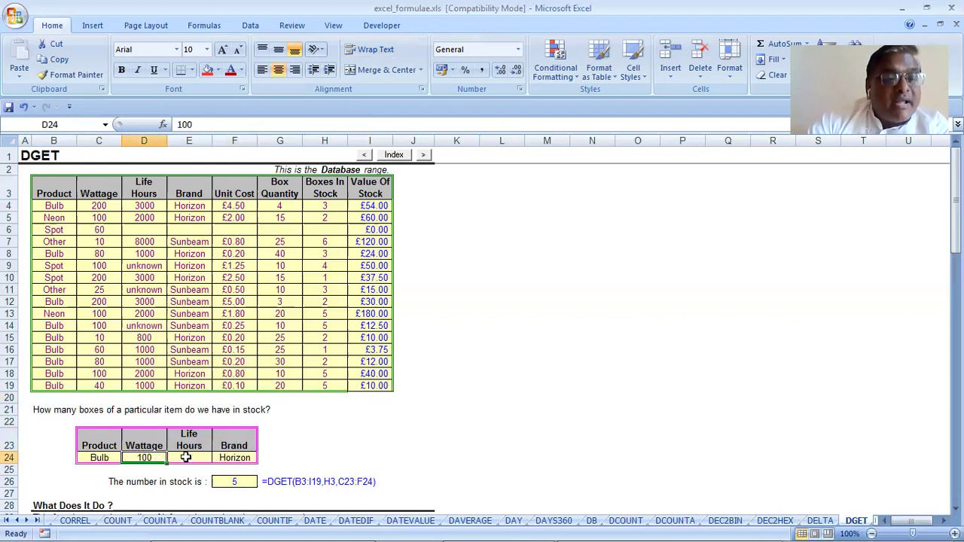
left_click(186, 457)
left_click(248, 458)
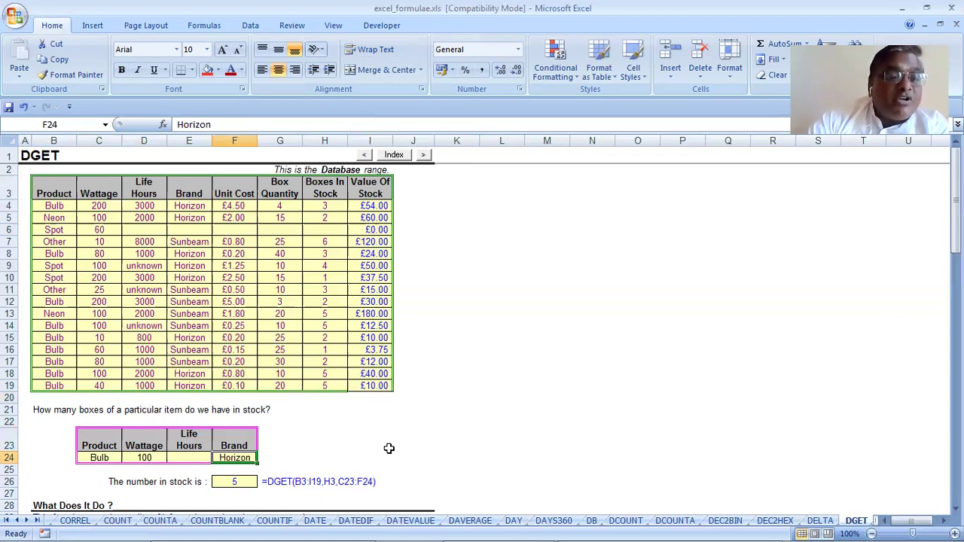
Step: Compare the row 24 criteria and the DGET formula with the database records, and read the What Does It Do section
scroll(388, 448, "down", 3)
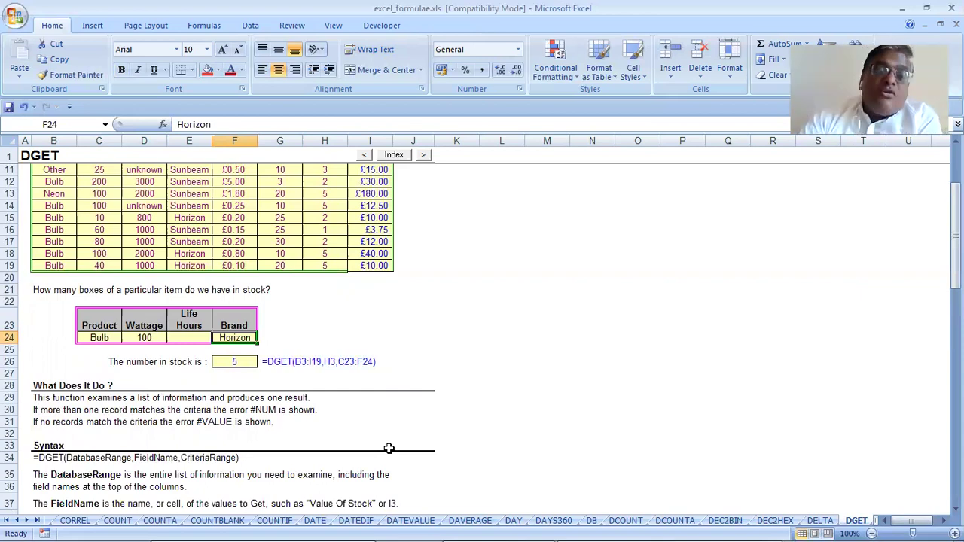
scroll(11, 442, "up", 4)
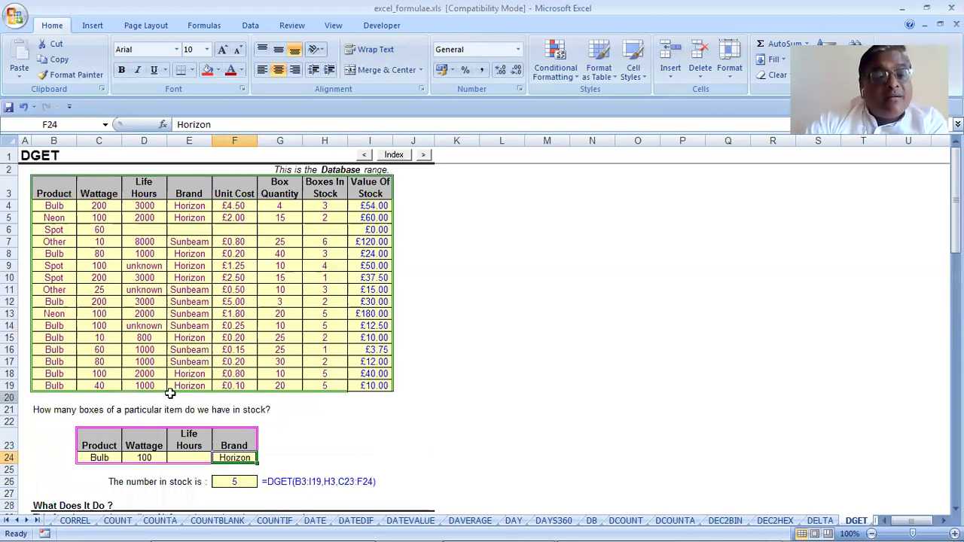
scroll(170, 392, "down", 1)
scroll(170, 393, "down", 2)
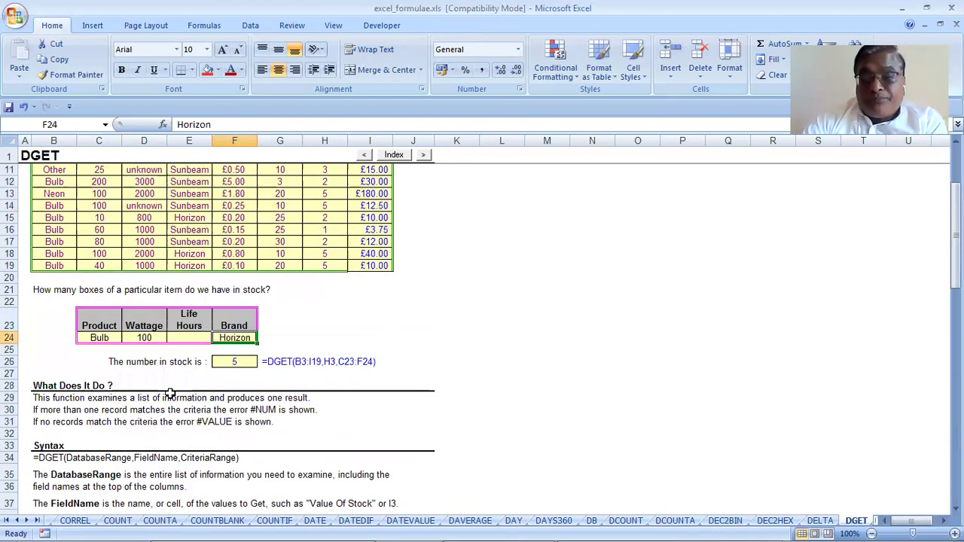
scroll(170, 393, "up", 1)
scroll(170, 393, "up", 2)
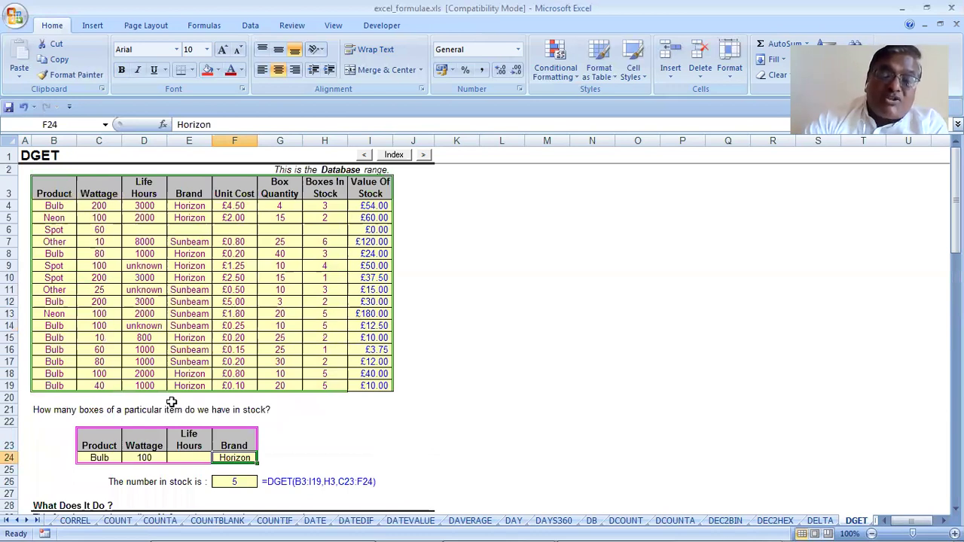
scroll(171, 402, "down", 1)
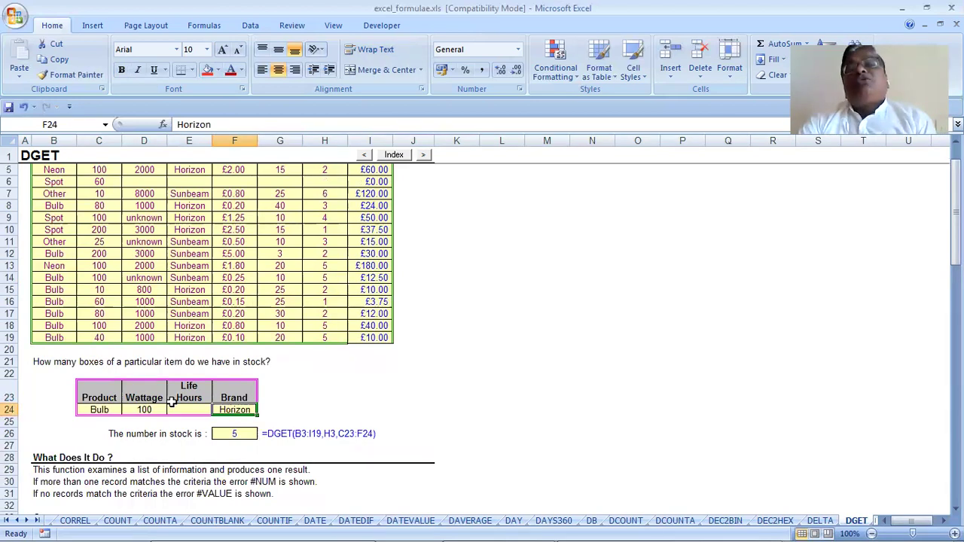
scroll(172, 403, "down", 1)
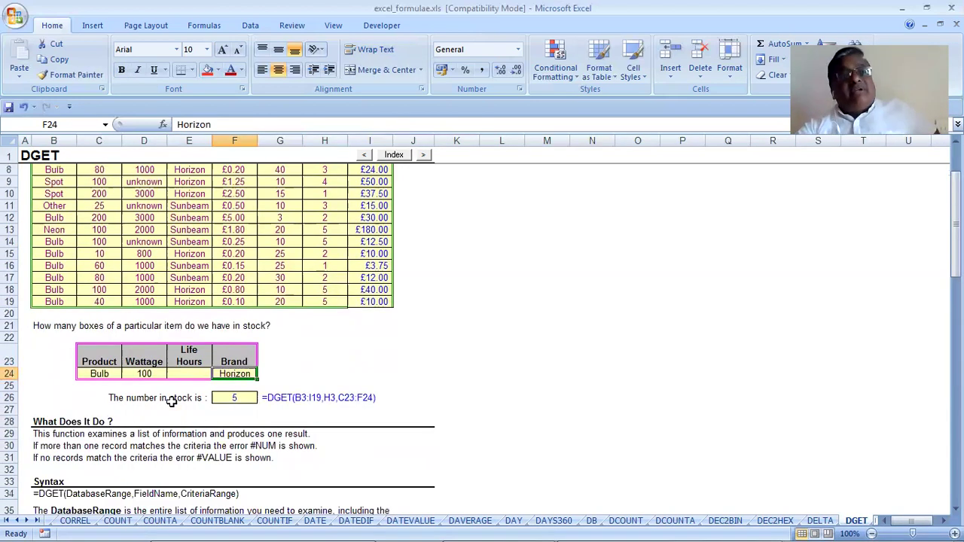
scroll(172, 403, "up", 1)
scroll(181, 362, "up", 1)
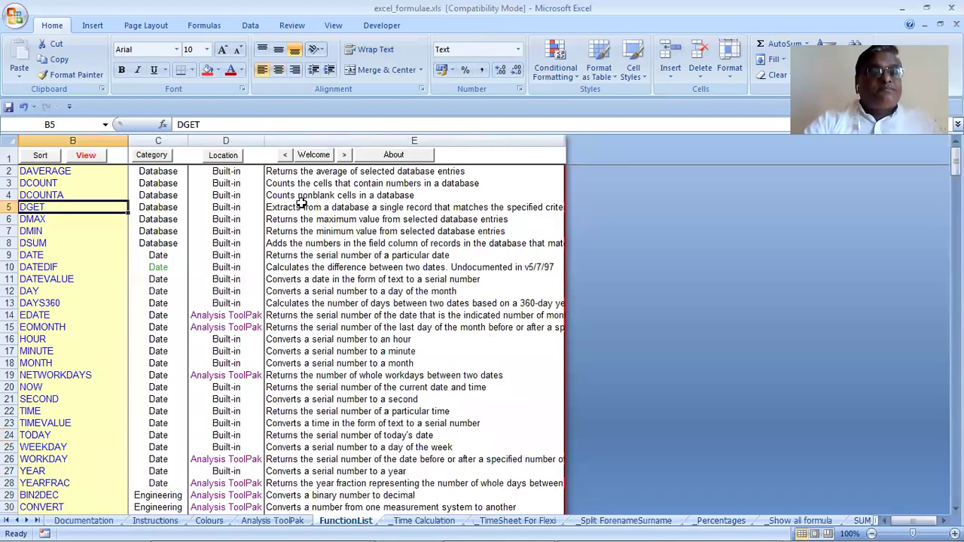
Step: Open the DMAX sheet from the function index and examine its formula against the Value Of Stock column
left_click(61, 219)
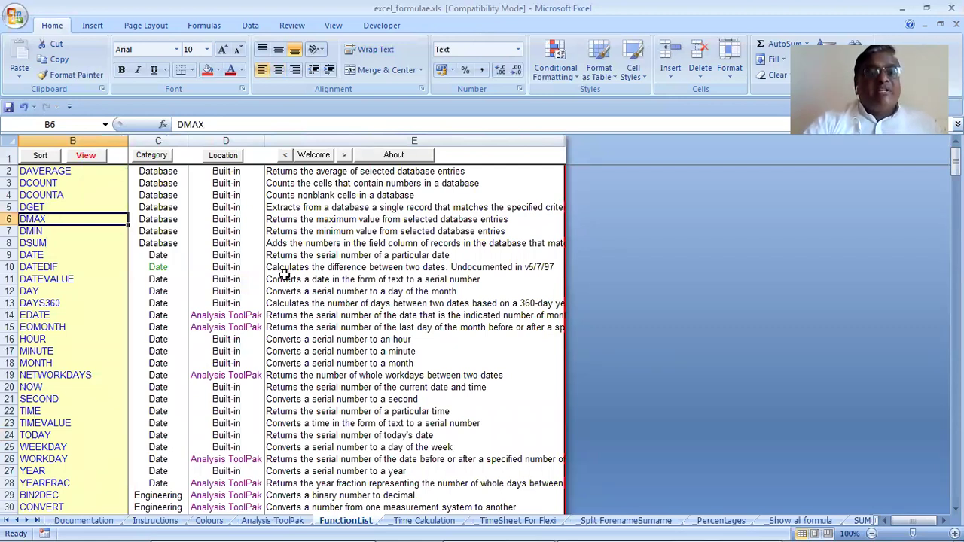
scroll(284, 274, "down", 1)
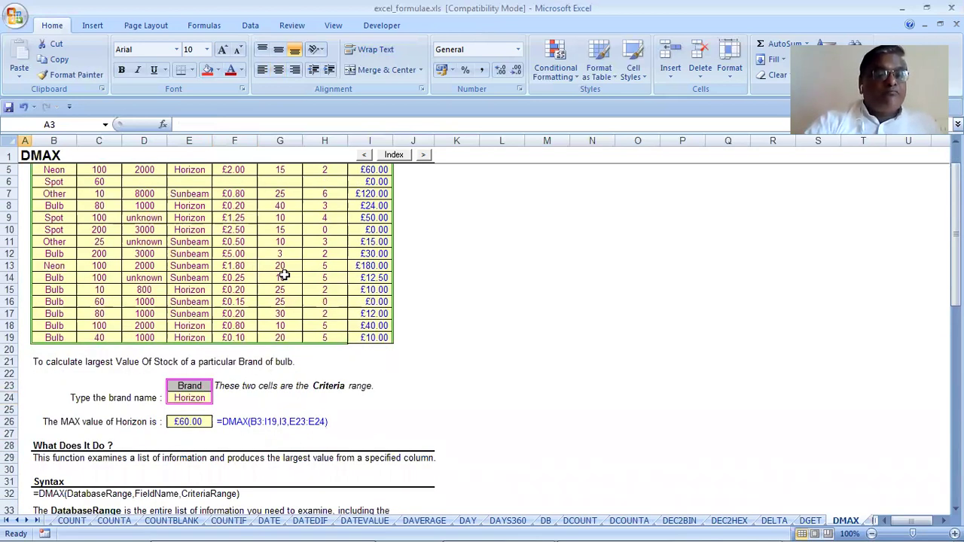
scroll(141, 357, "down", 2)
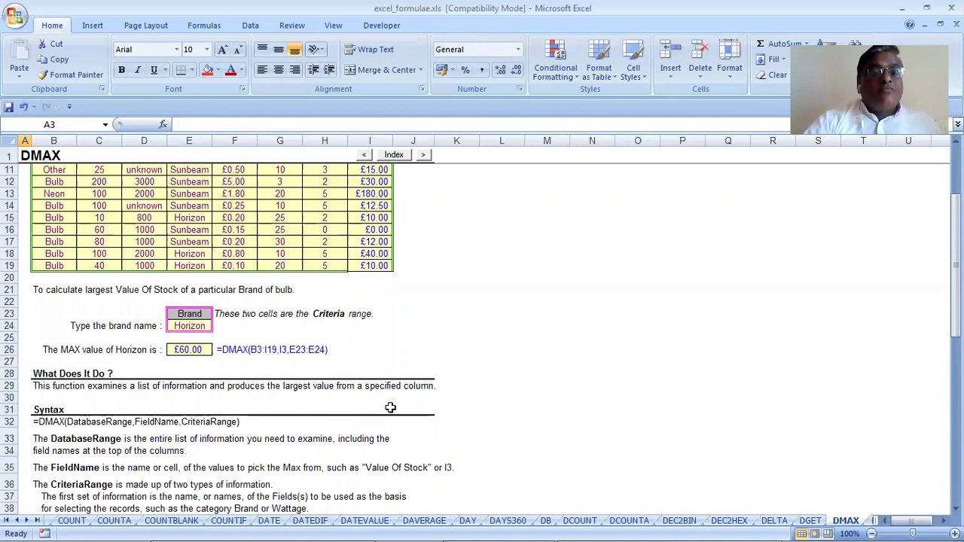
scroll(390, 408, "up", 3)
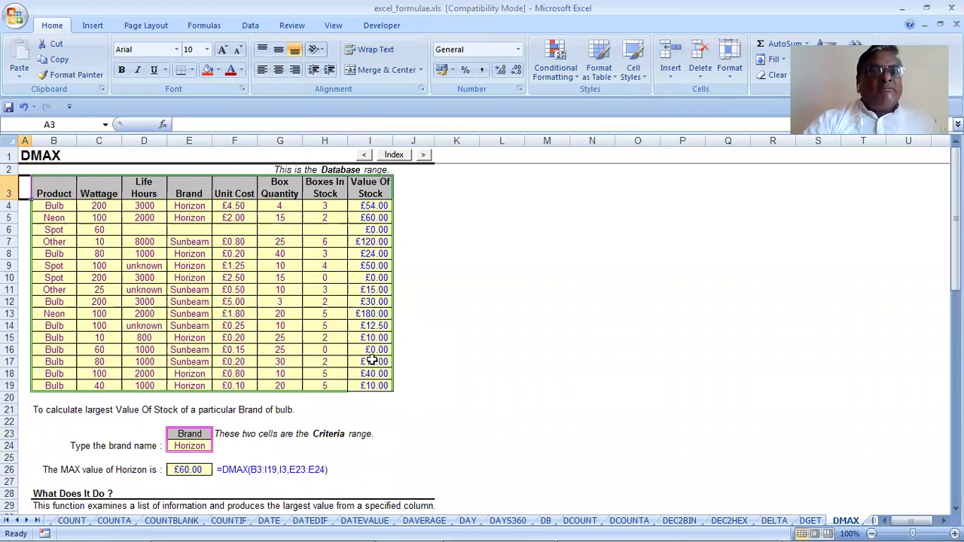
left_click(382, 218)
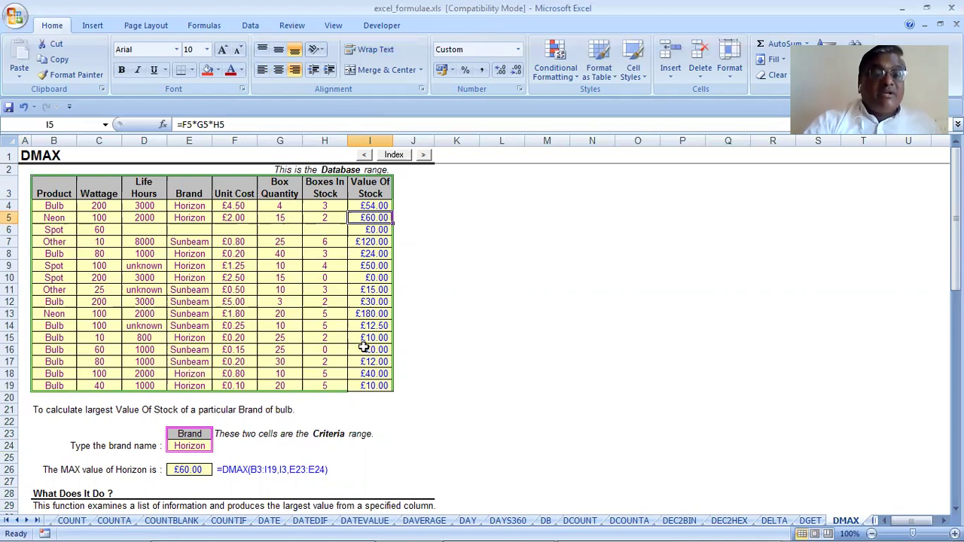
left_click(373, 187)
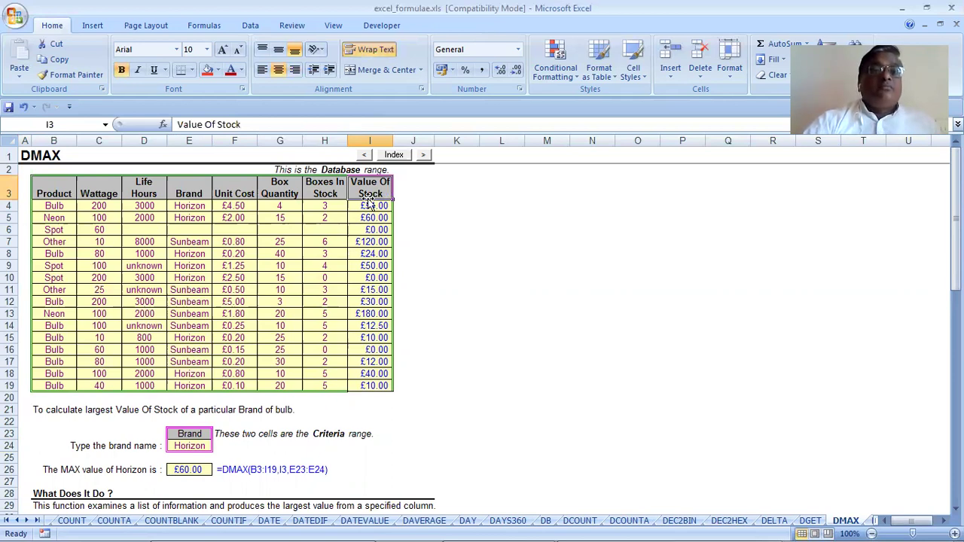
Step: Return to the function index, select the DMIN entry and open the sheet for the DSUM function
left_click(393, 155)
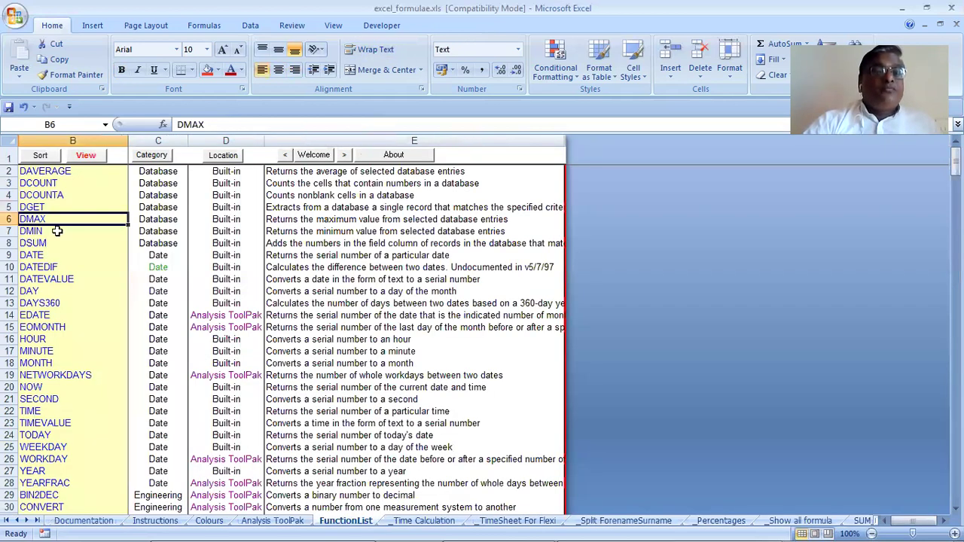
left_click(57, 231)
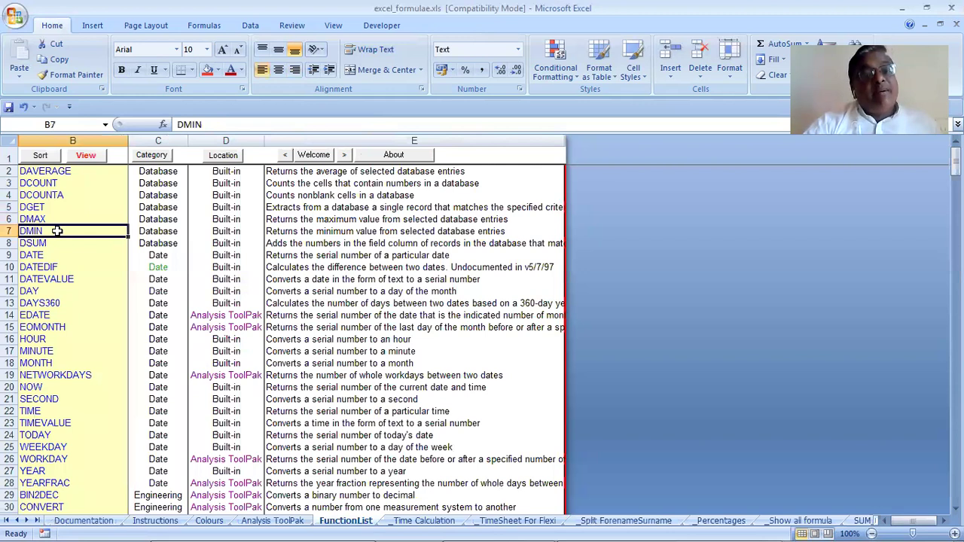
left_click(80, 241)
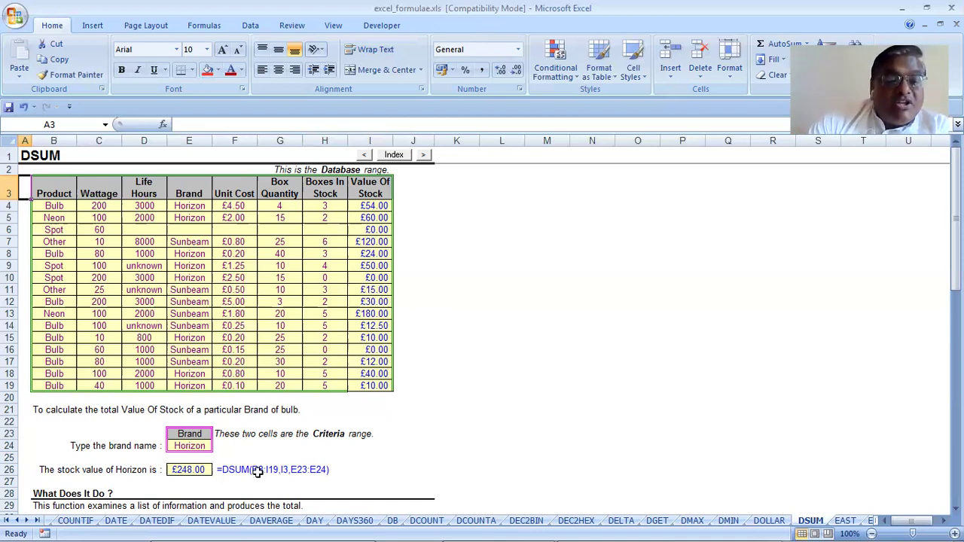
Step: Trace the DSUM formula's database range B3:I19 and its Value Of Stock field in I3
left_click_drag(51, 196, 385, 388)
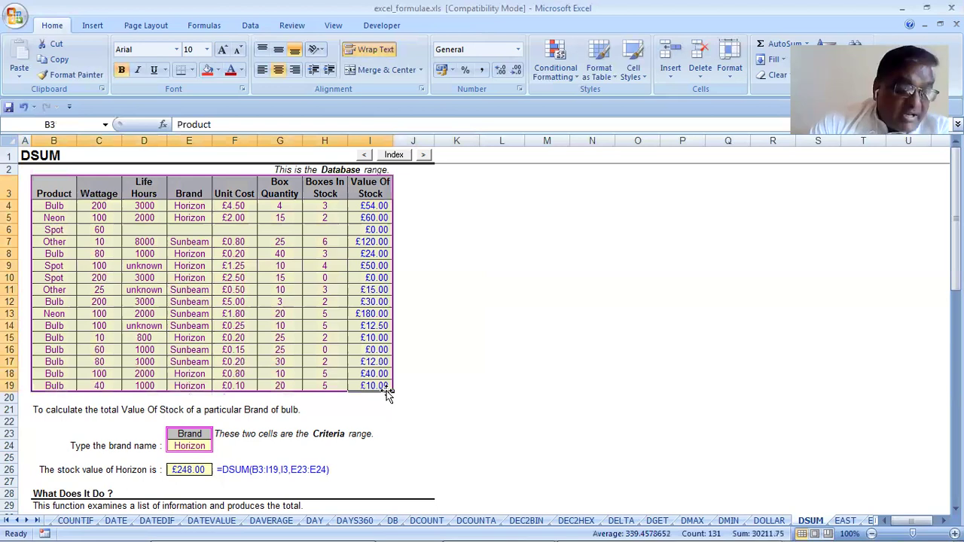
left_click(287, 471)
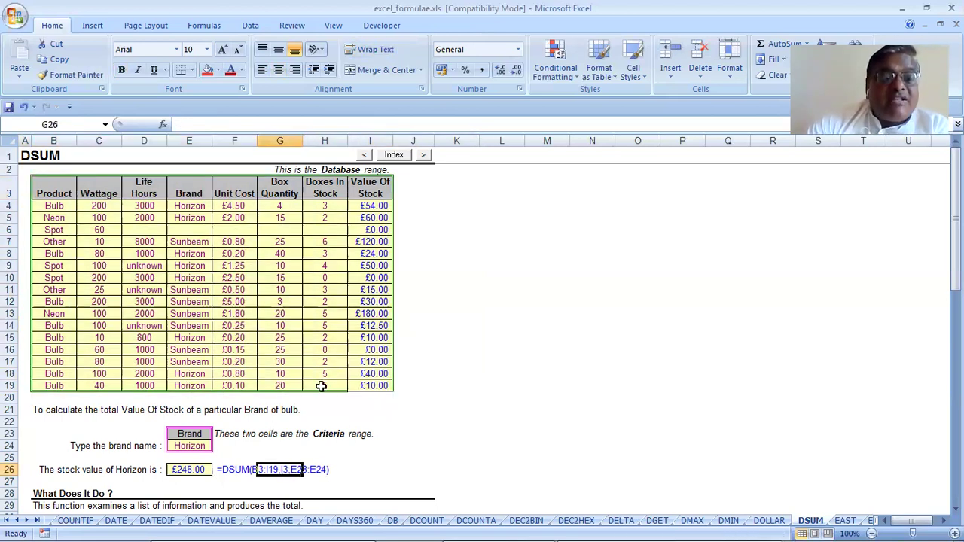
scroll(321, 384, "down", 1)
scroll(322, 357, "up", 1)
left_click(375, 187)
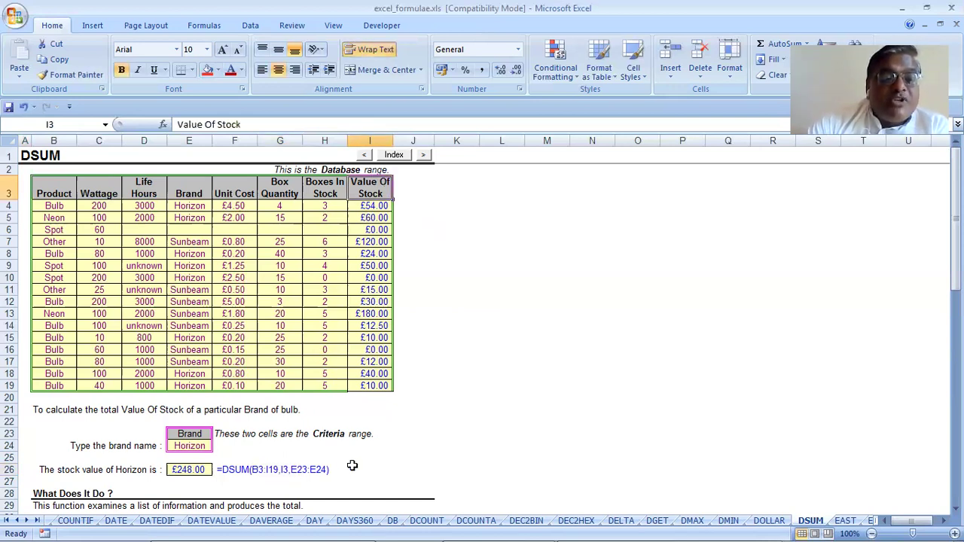
Step: Read the DSUM syntax notes and the example totalling Value Of Stock for a particular product and brand
scroll(423, 369, "down", 7)
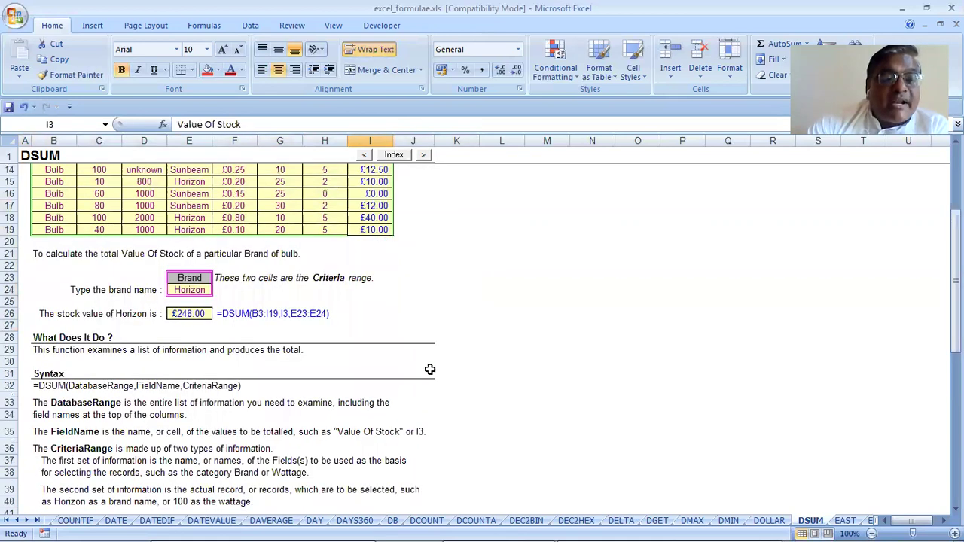
scroll(215, 487, "down", 1)
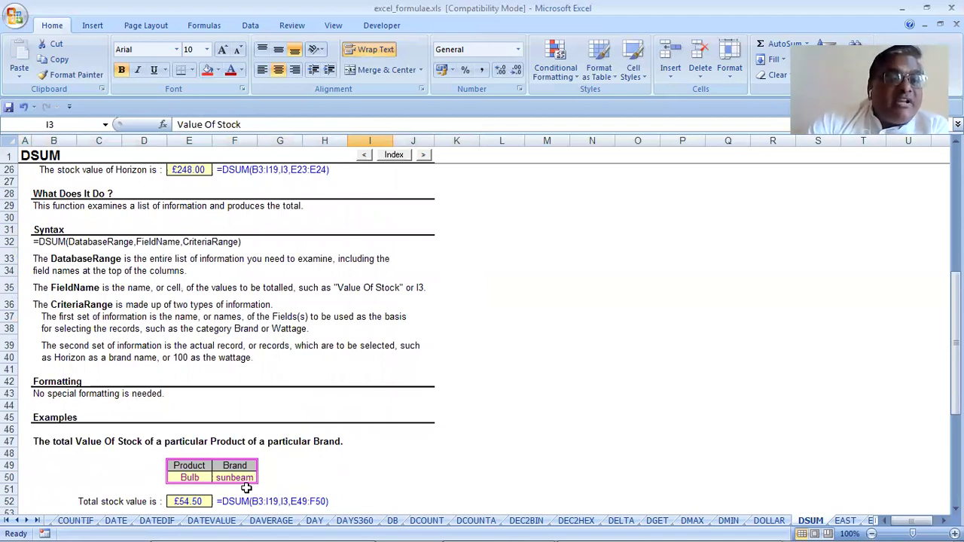
scroll(189, 451, "up", 6)
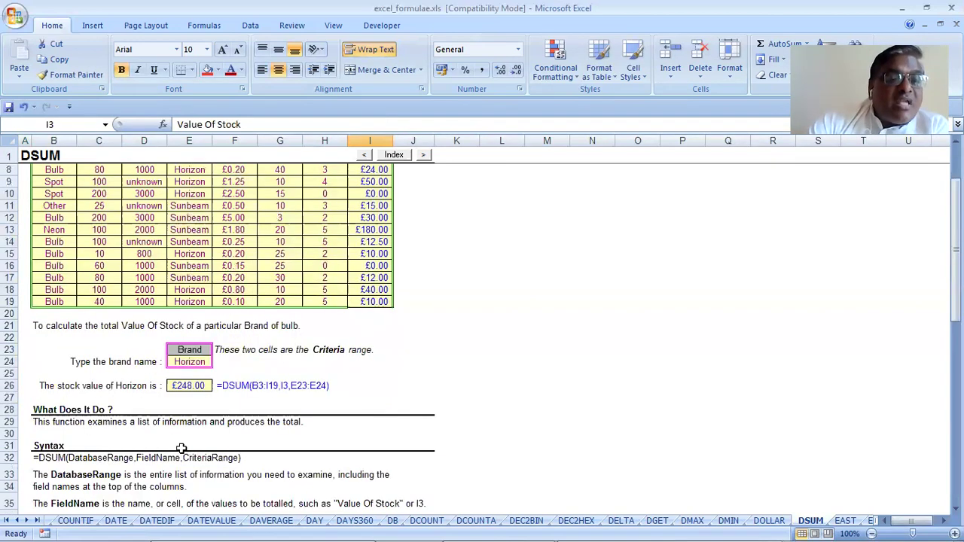
Step: Examine the DSUM criteria range E23:E24 for the Brand against the database table and the stock value result
left_click(197, 362)
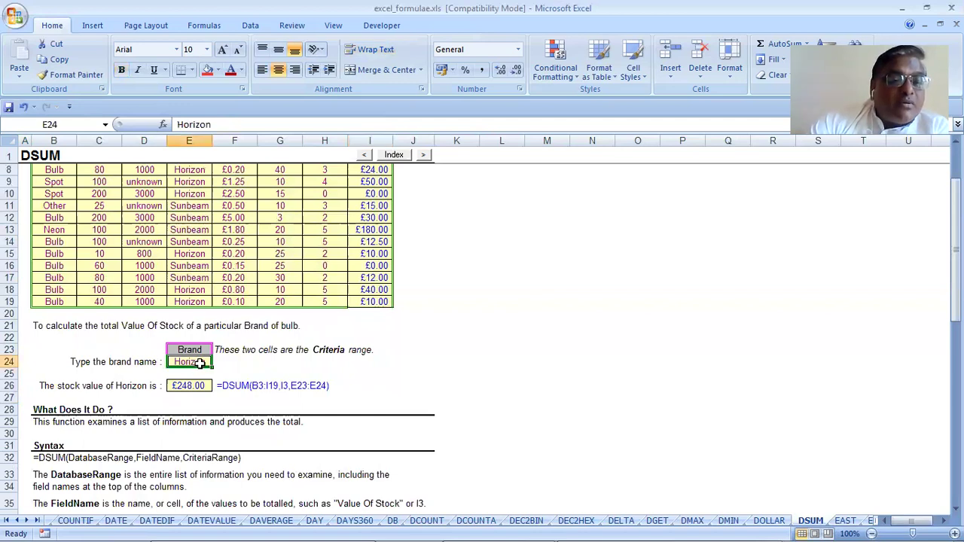
left_click_drag(199, 351, 212, 374)
scroll(223, 383, "up", 2)
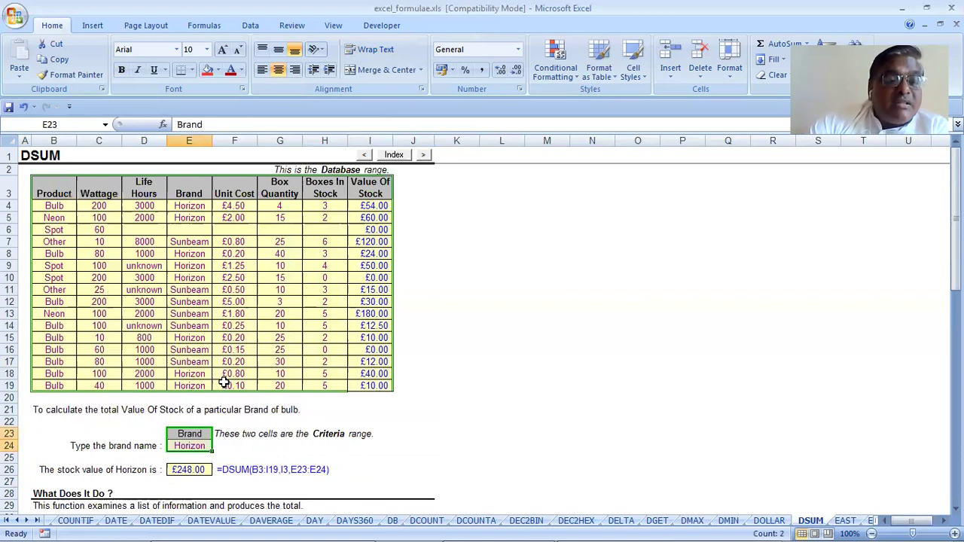
left_click(181, 467)
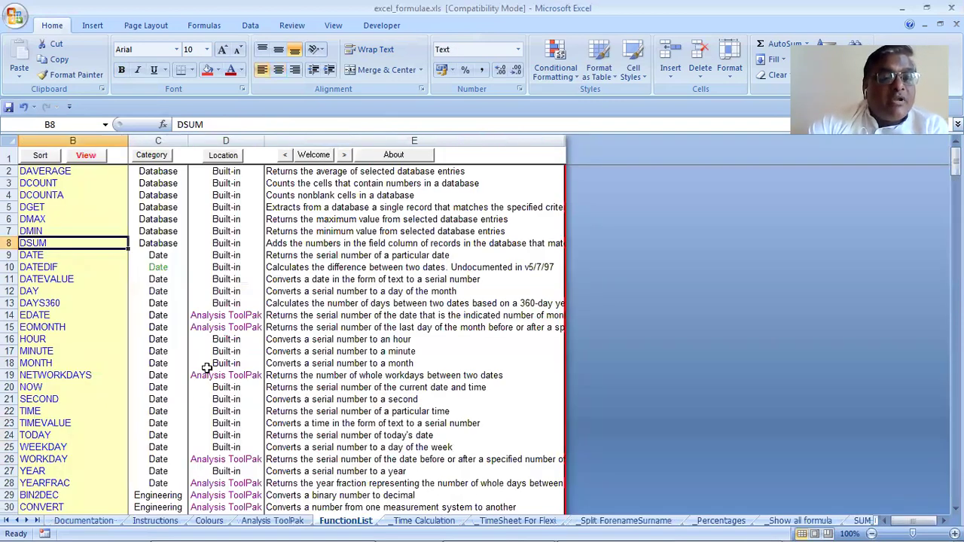
Step: Open the BIN2DEC sheet from the function index and set the first binary number in C4 to 1010
scroll(207, 368, "down", 6)
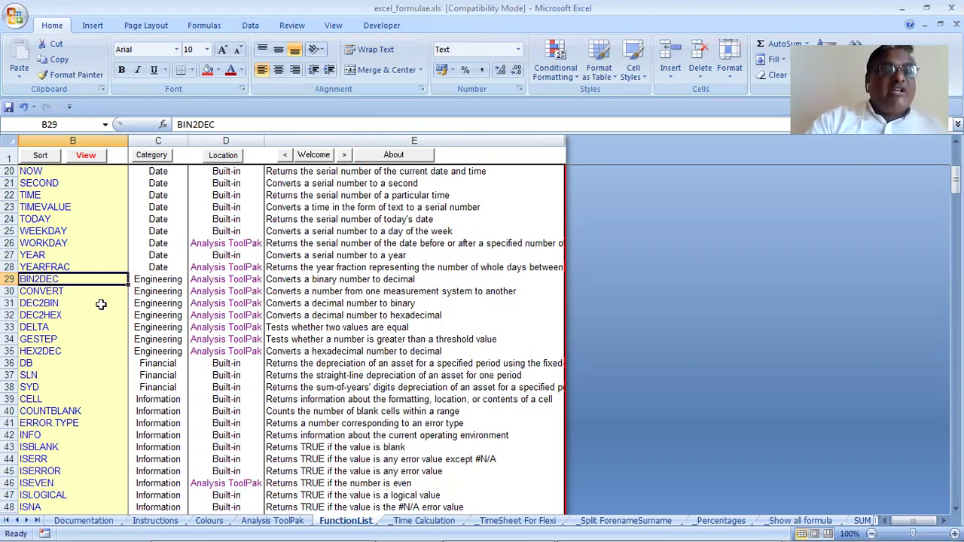
left_click(95, 156)
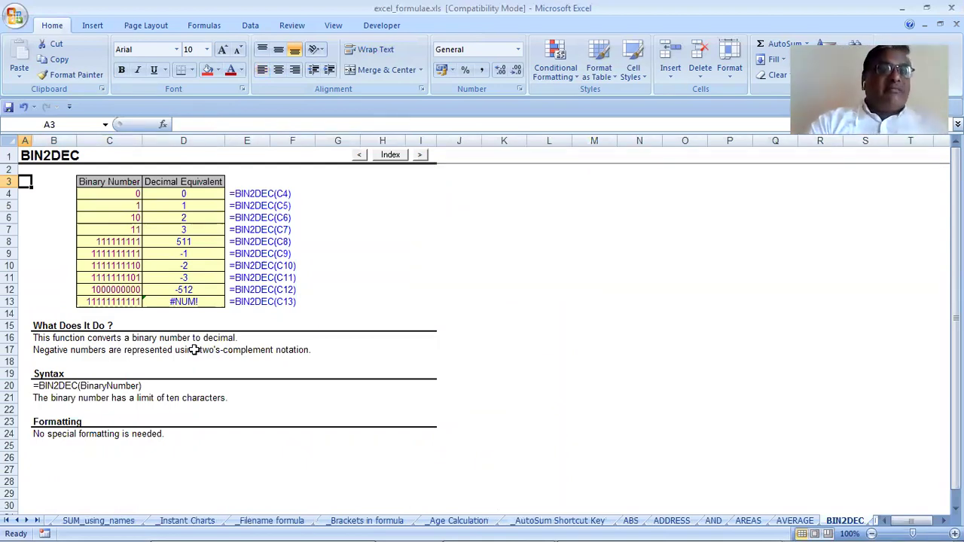
left_click(112, 195)
double_click(114, 196)
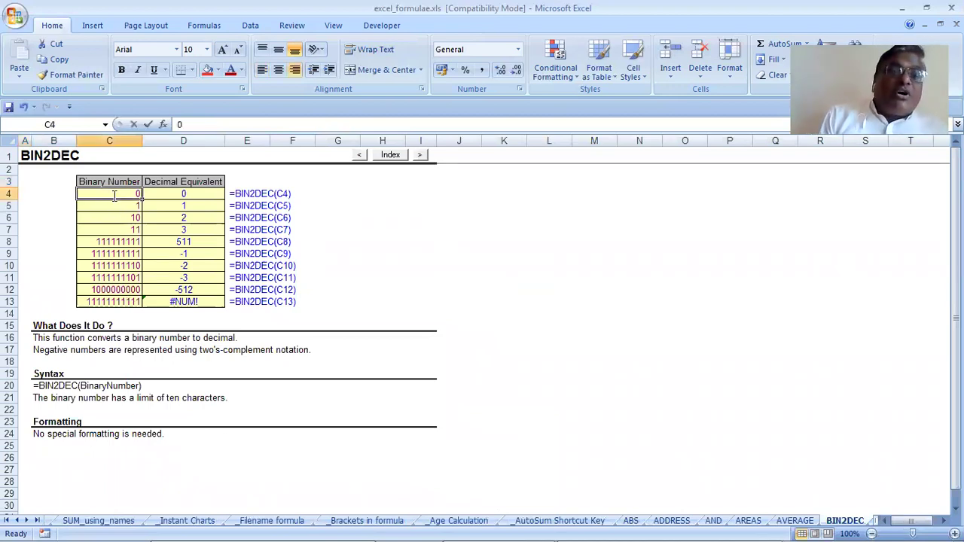
type("1010")
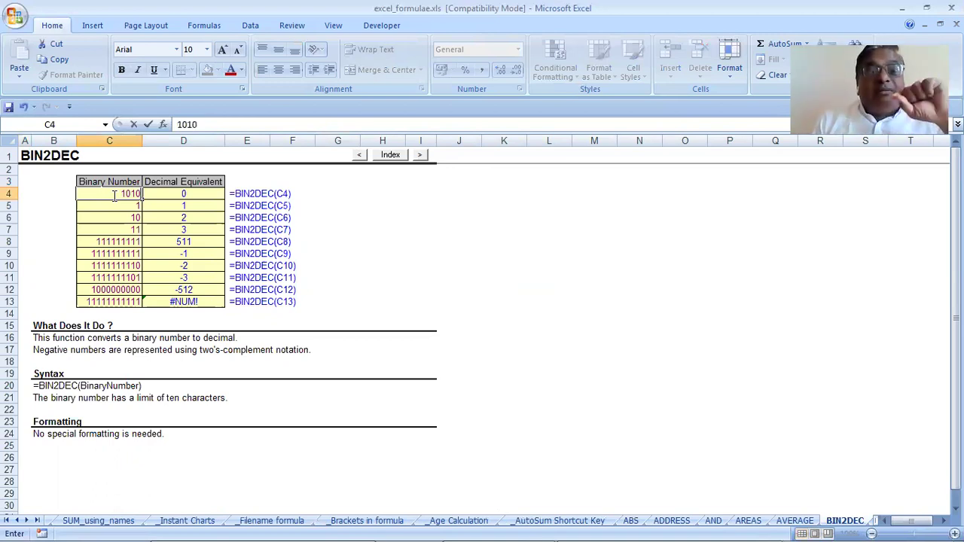
key("Tab")
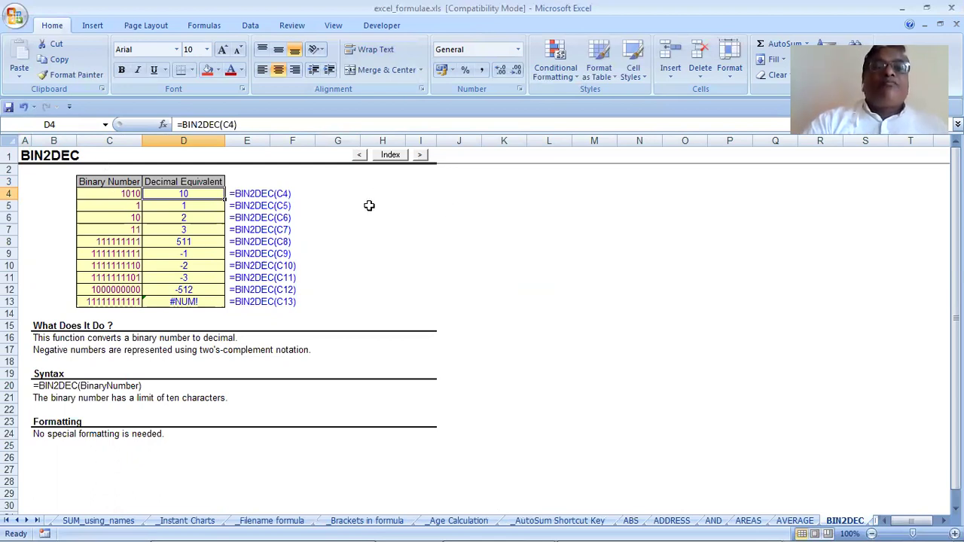
Step: Try the fractional binary number 1010.101 in C4 of the BIN2DEC table
left_click(132, 194)
type("1010.1010")
key("Tab")
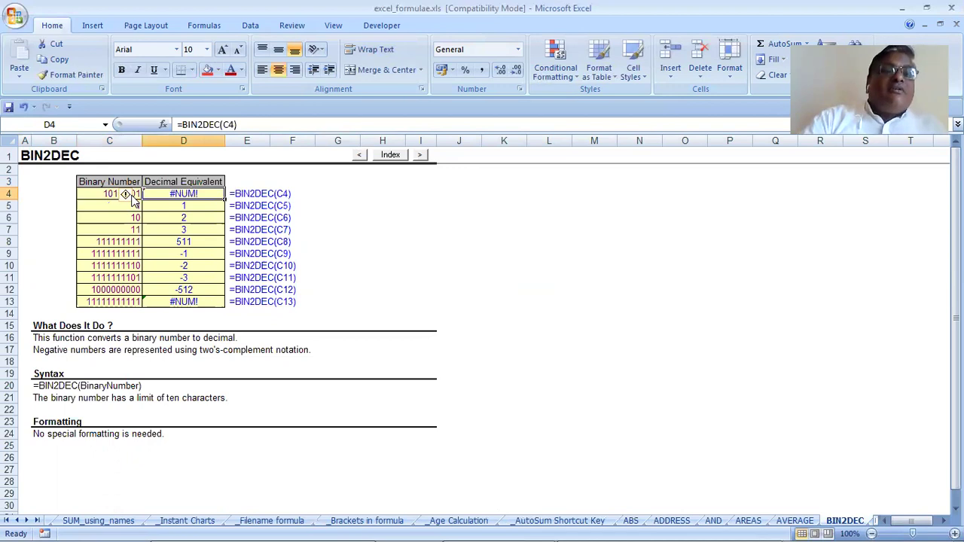
left_click(460, 277)
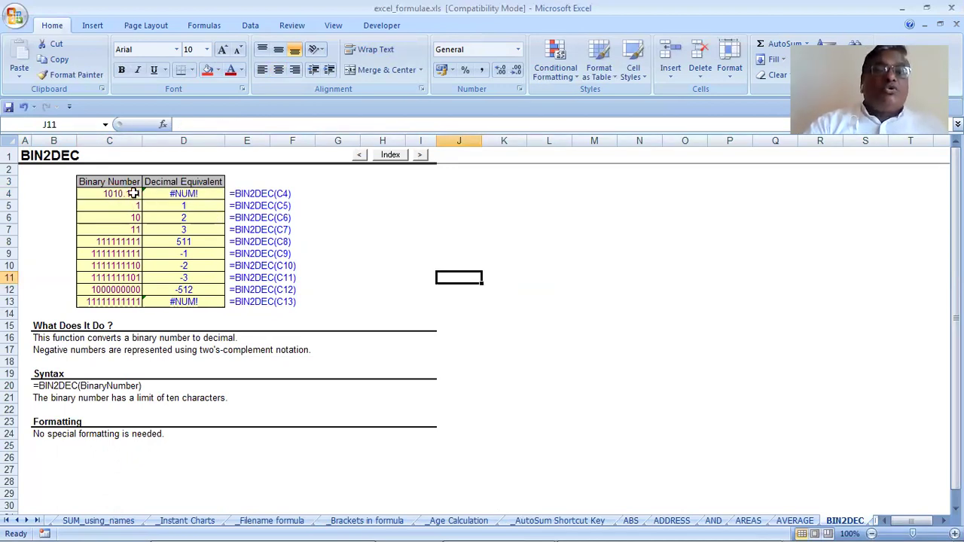
Step: Remove the fractional part from the binary number in C4, leaving 1010
left_click(132, 194)
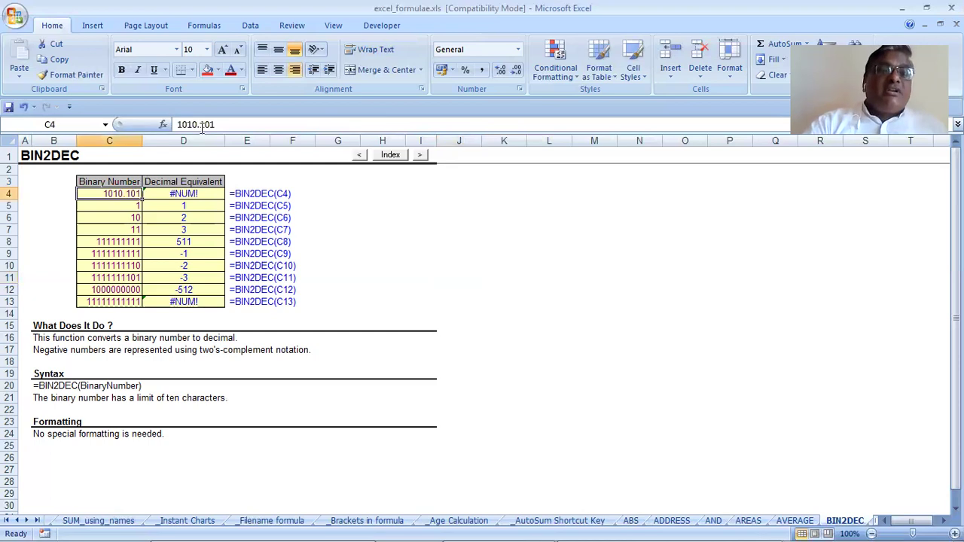
left_click(254, 126)
key("BackSpace")
key("BackSpace")
key("BackSpace")
key("BackSpace")
key("Tab")
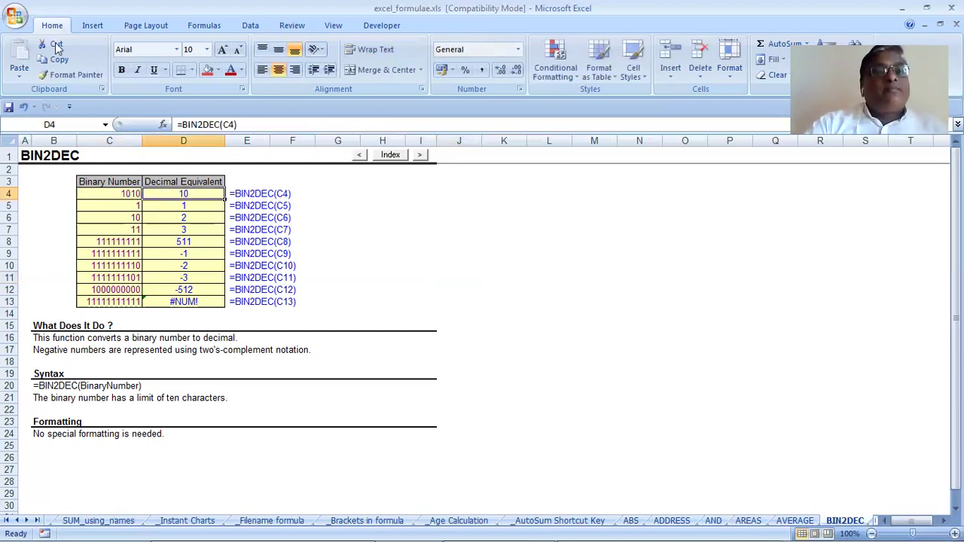
Step: Return to the function index and open the example sheet for the CONVERT function
left_click(384, 155)
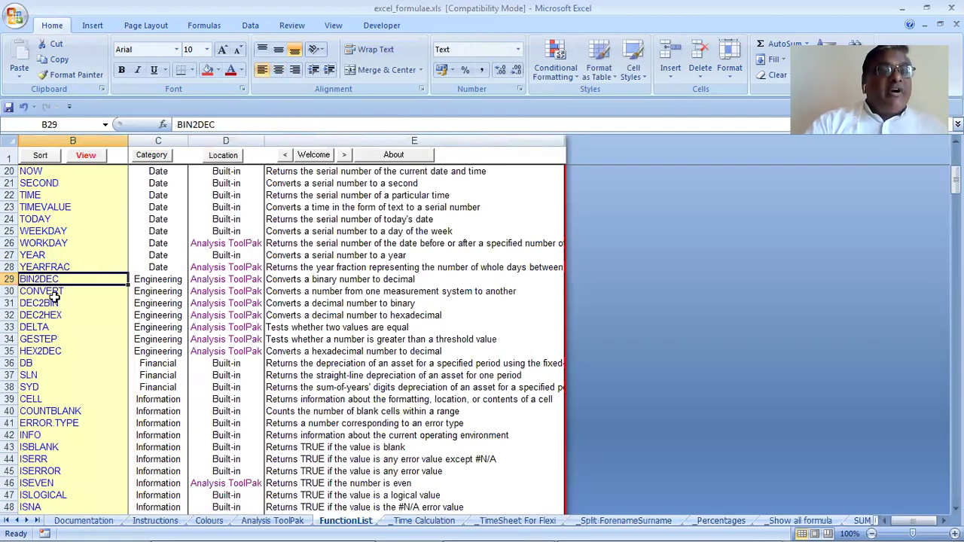
left_click(54, 302)
left_click(57, 291)
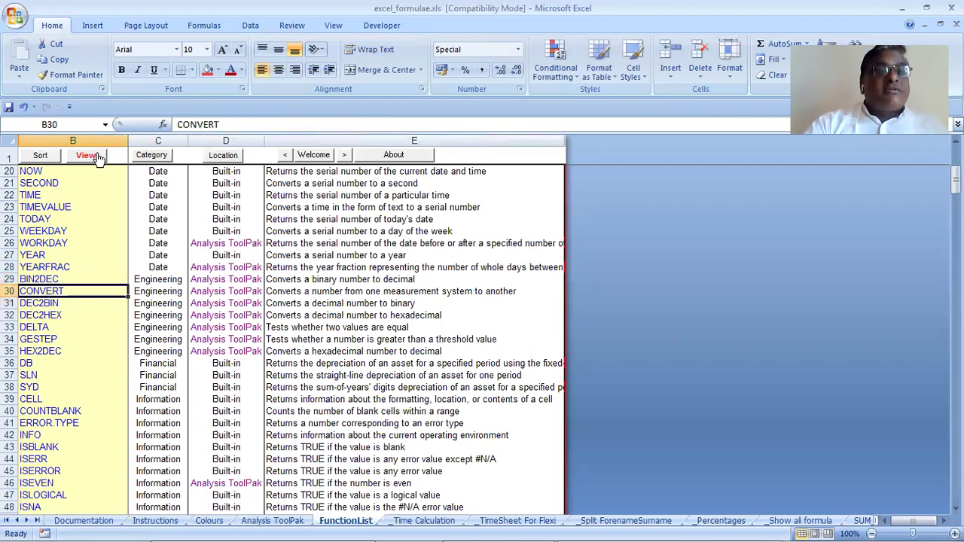
left_click(87, 156)
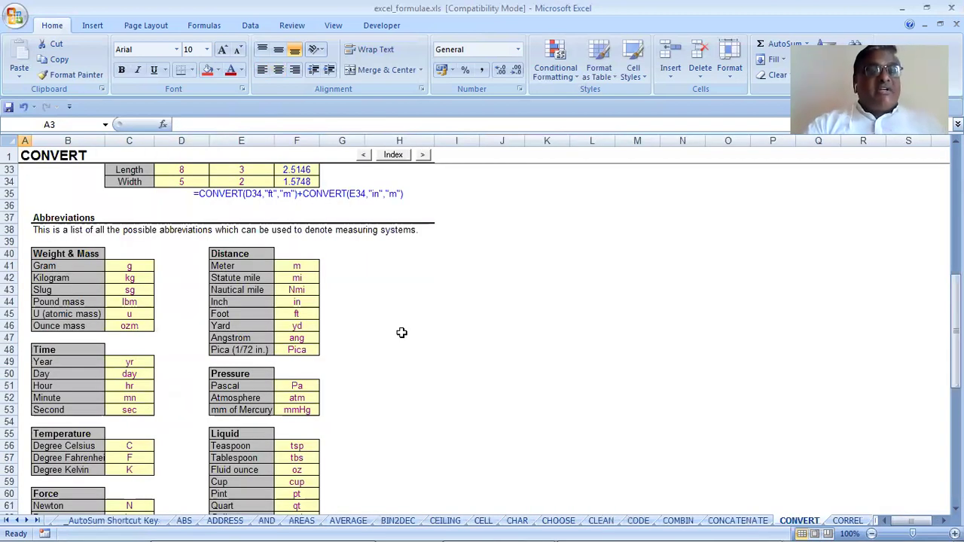
Step: Look through the CONVERT sheet's unit abbreviations, prefix multipliers, syntax notes and package conversion example
scroll(401, 332, "down", 1)
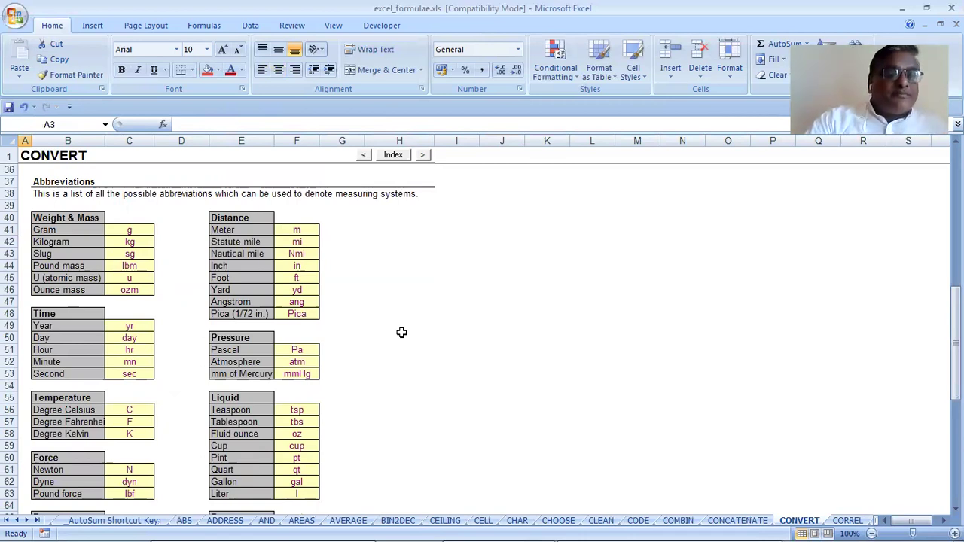
scroll(401, 332, "down", 6)
scroll(402, 332, "down", 7)
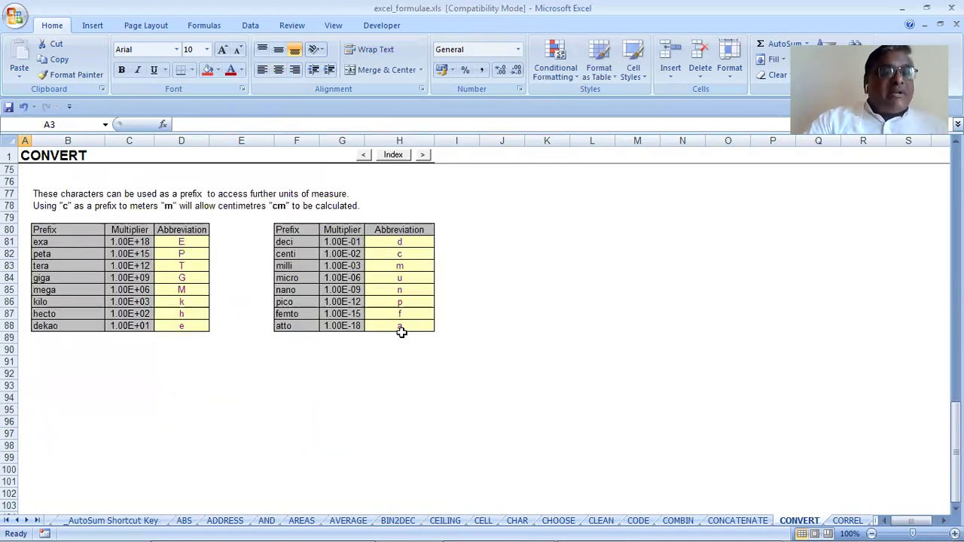
scroll(401, 332, "up", 5)
scroll(402, 332, "up", 12)
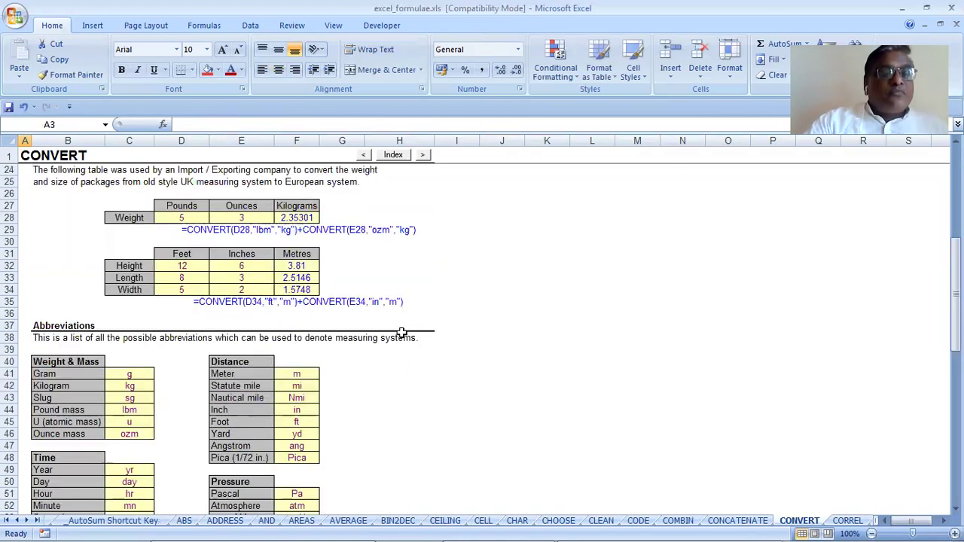
scroll(401, 332, "up", 7)
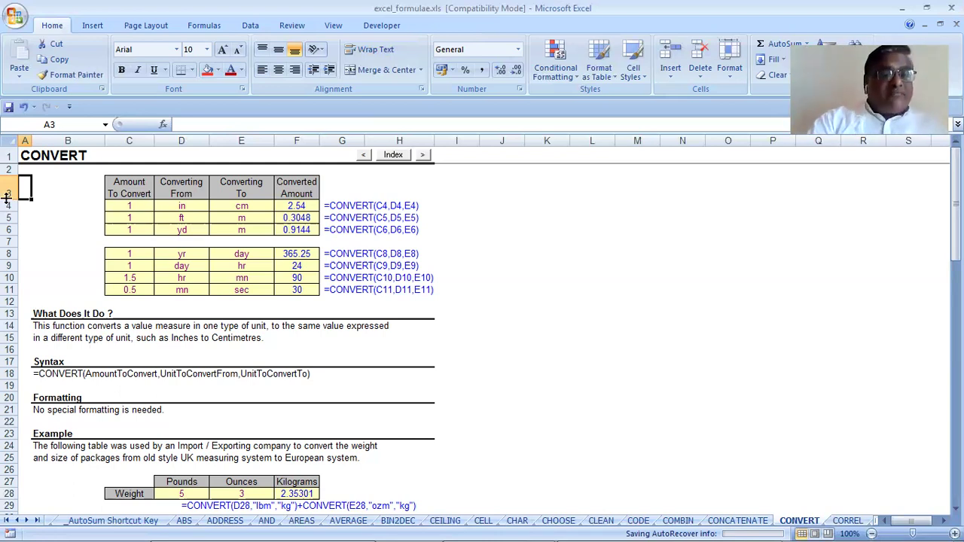
scroll(81, 363, "down", 1)
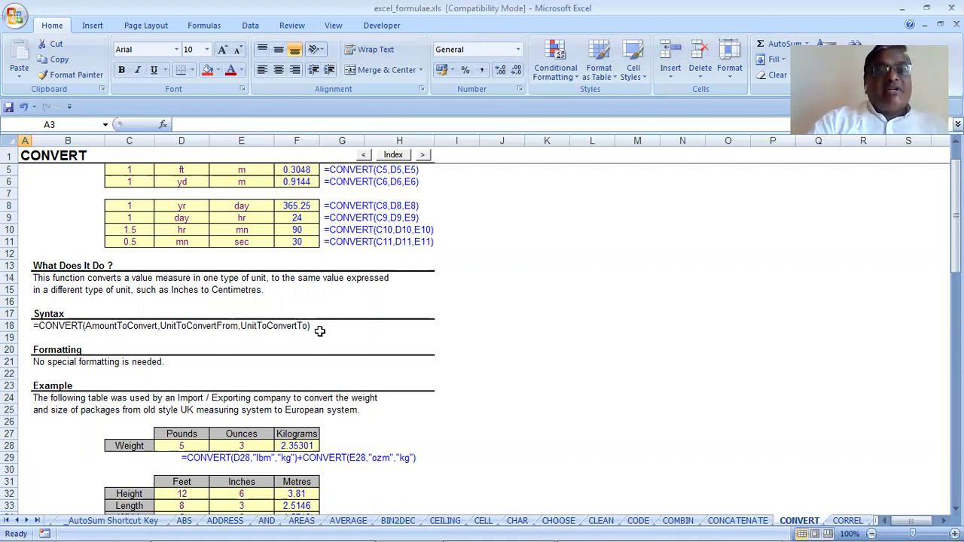
scroll(320, 330, "up", 1)
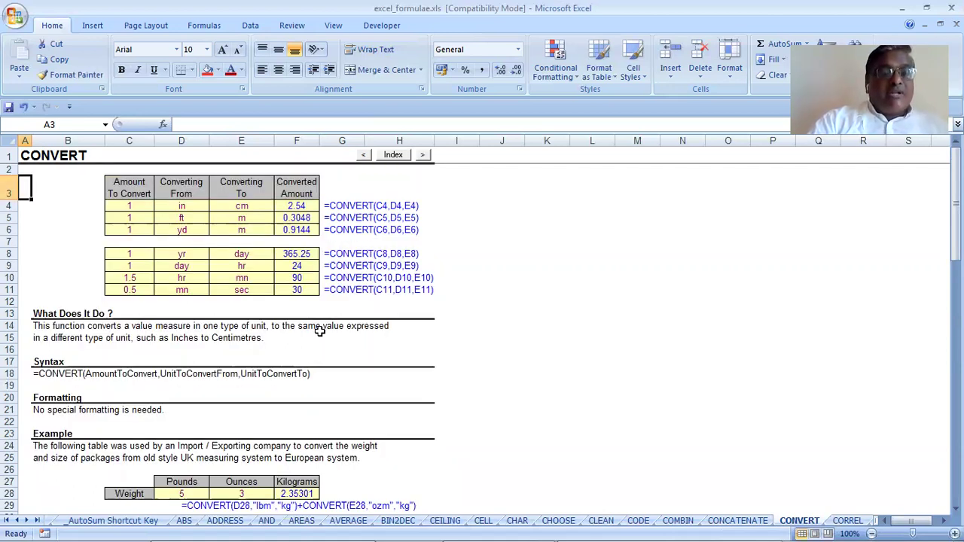
scroll(319, 331, "down", 2)
scroll(319, 331, "up", 2)
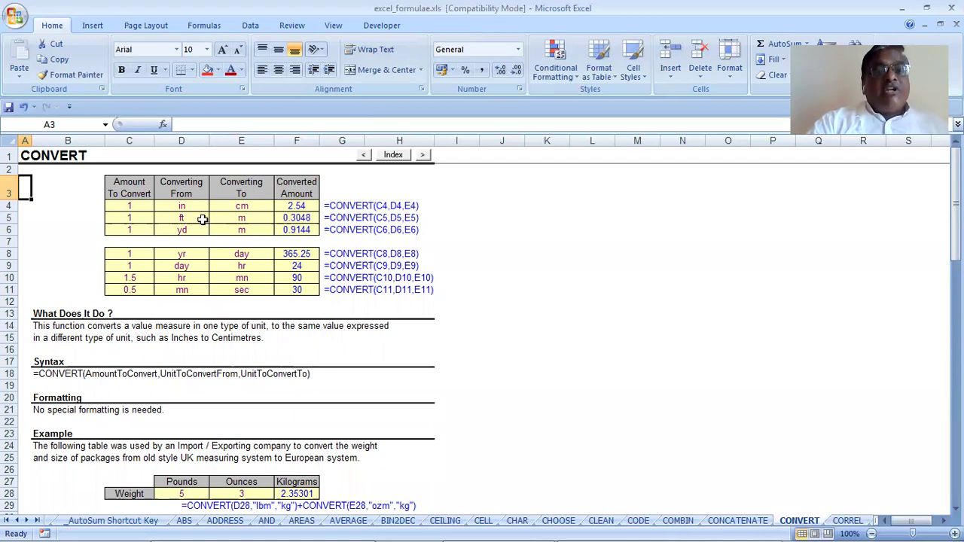
Step: Set the amount to convert from yards to metres in C6 to 10
left_click(135, 204)
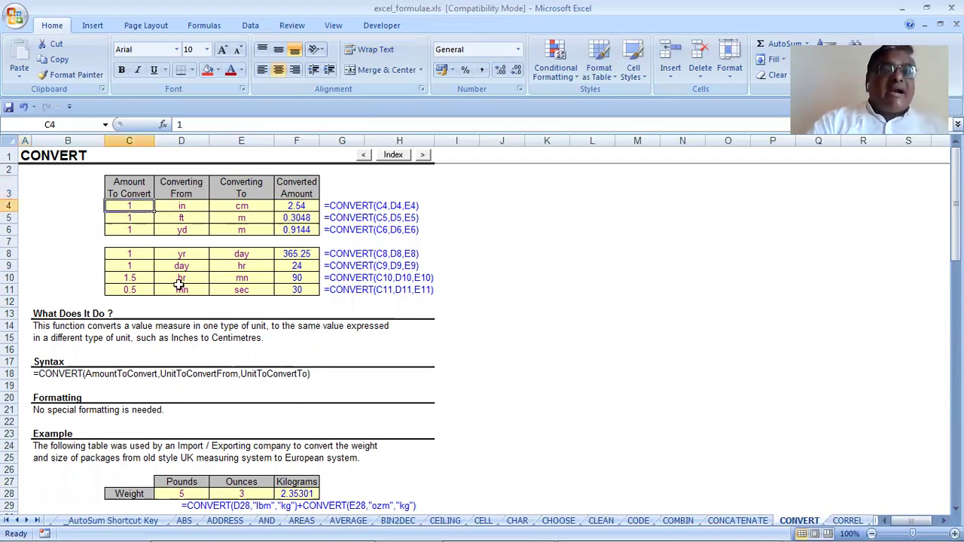
key("Down")
key("Down")
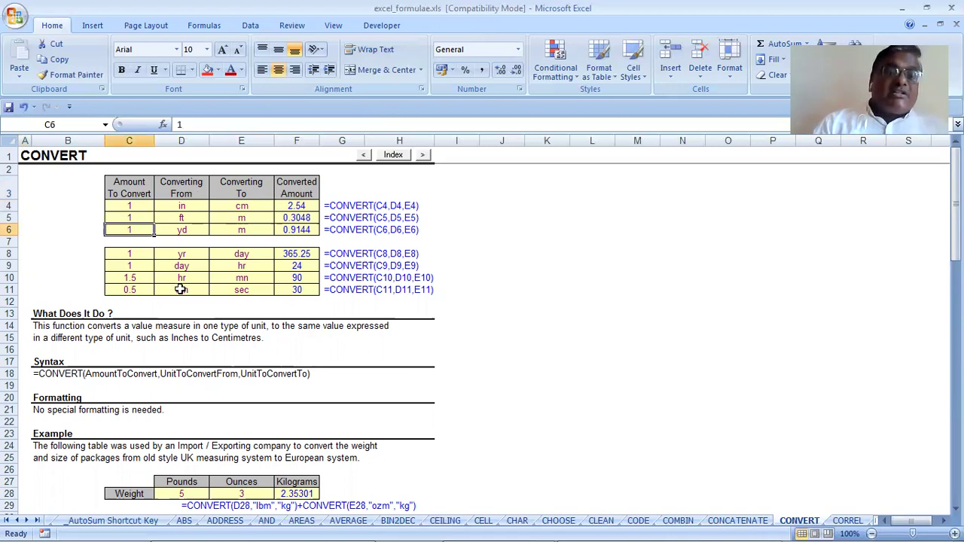
type("10")
key("Tab")
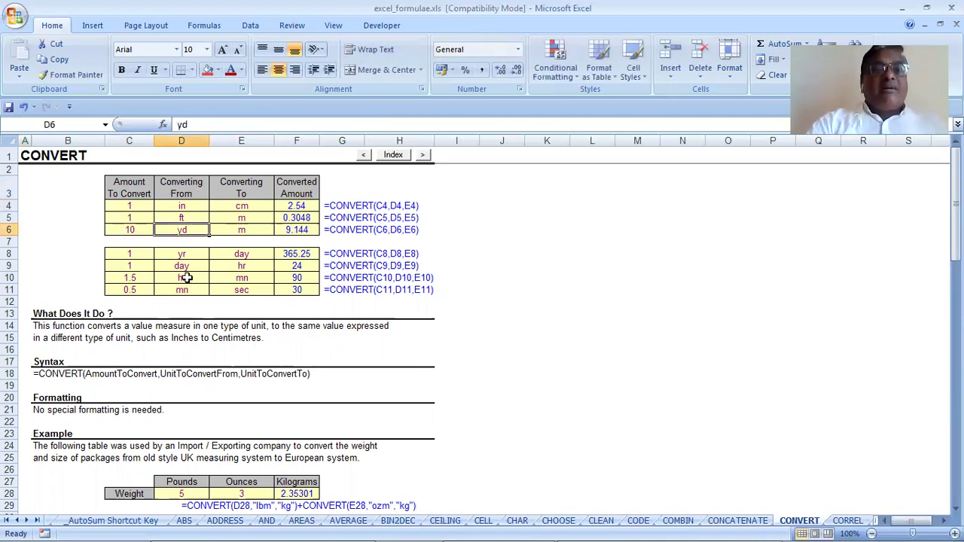
key("Tab")
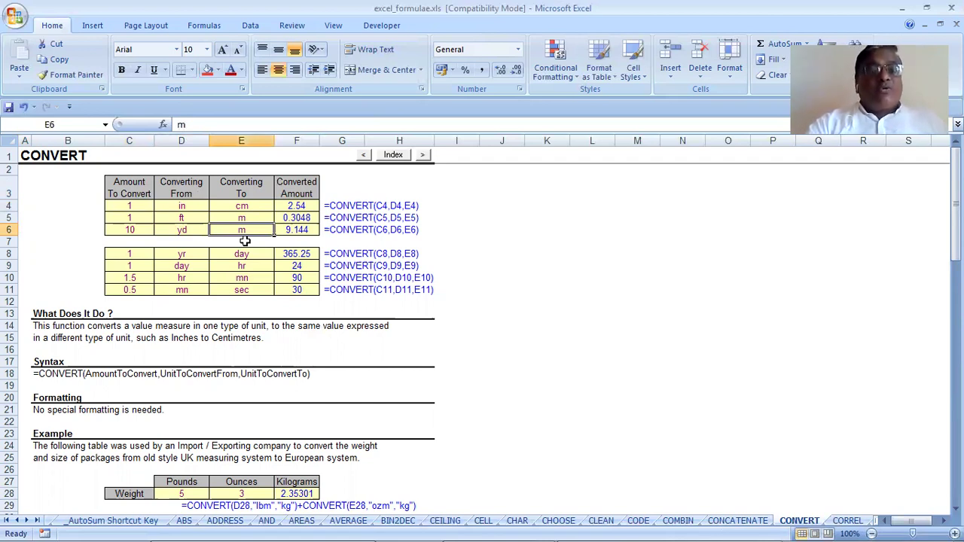
Step: Check the year-to-day conversion in row 8 and set the day-to-hour amount in C9 to 3
left_click(230, 253)
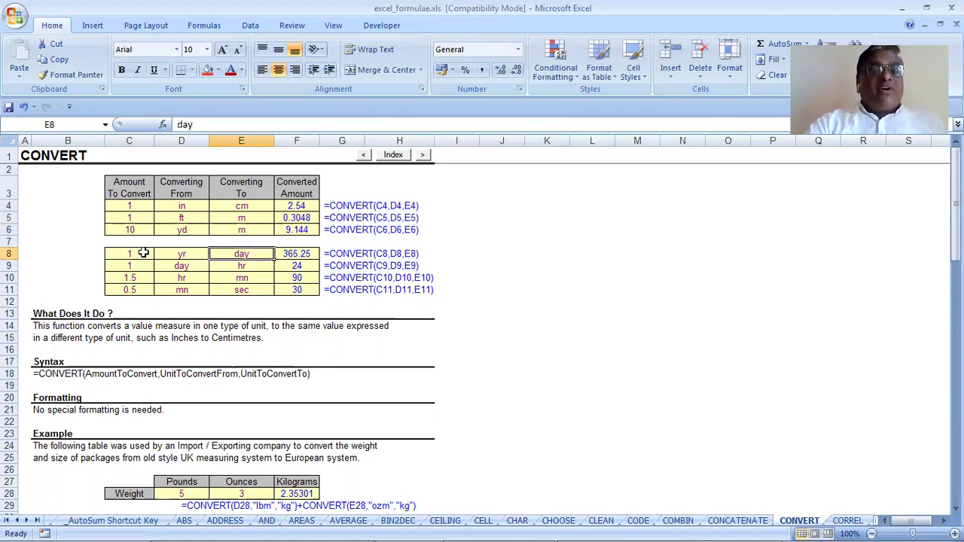
left_click(143, 253)
left_click(237, 254)
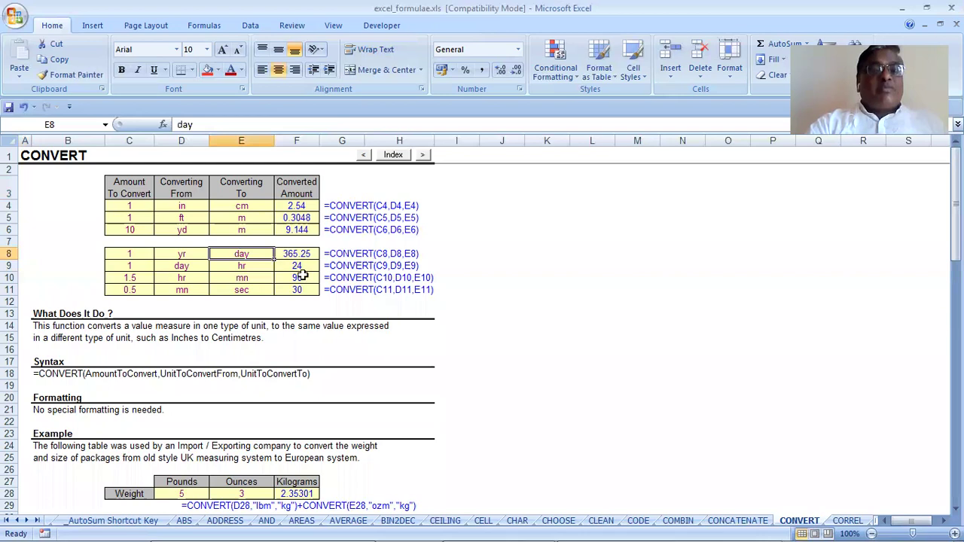
left_click(260, 265)
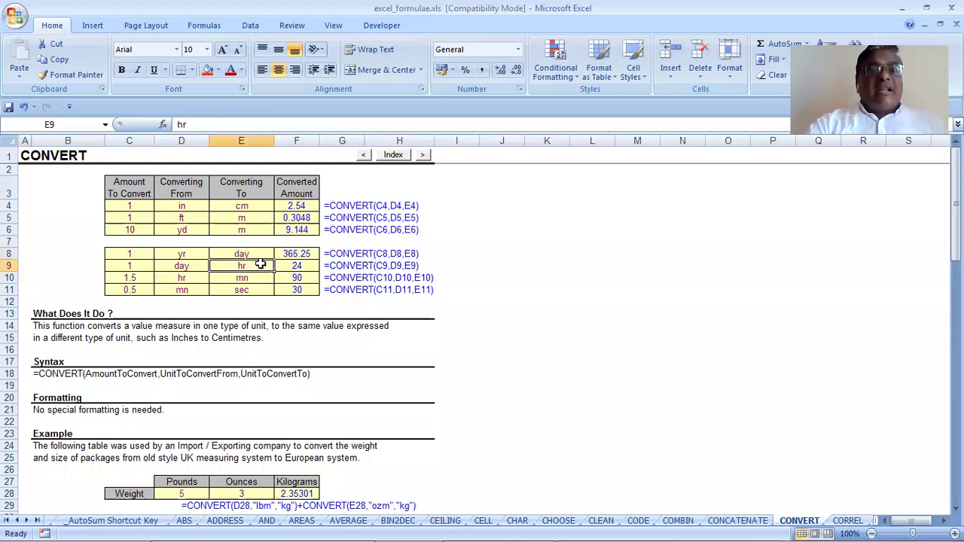
left_click(140, 265)
type("3")
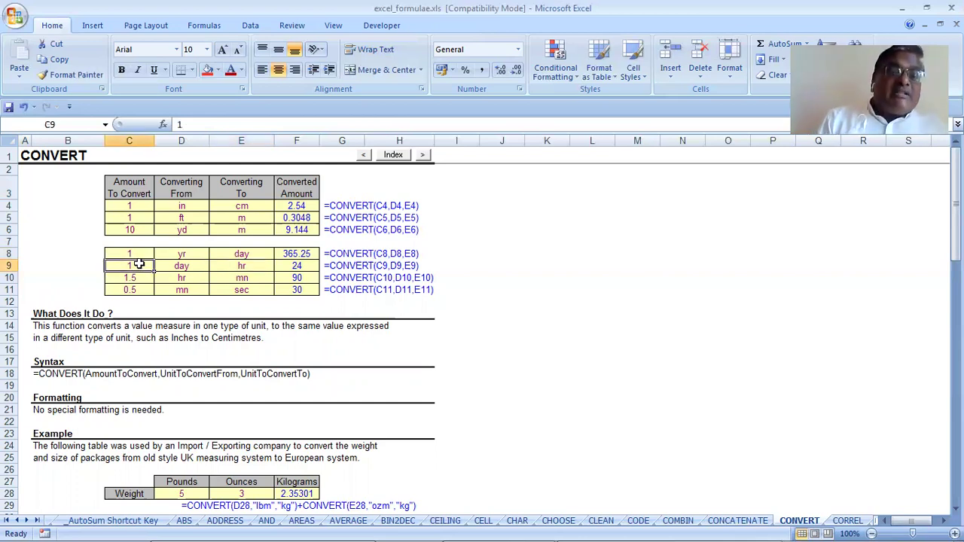
key("Tab")
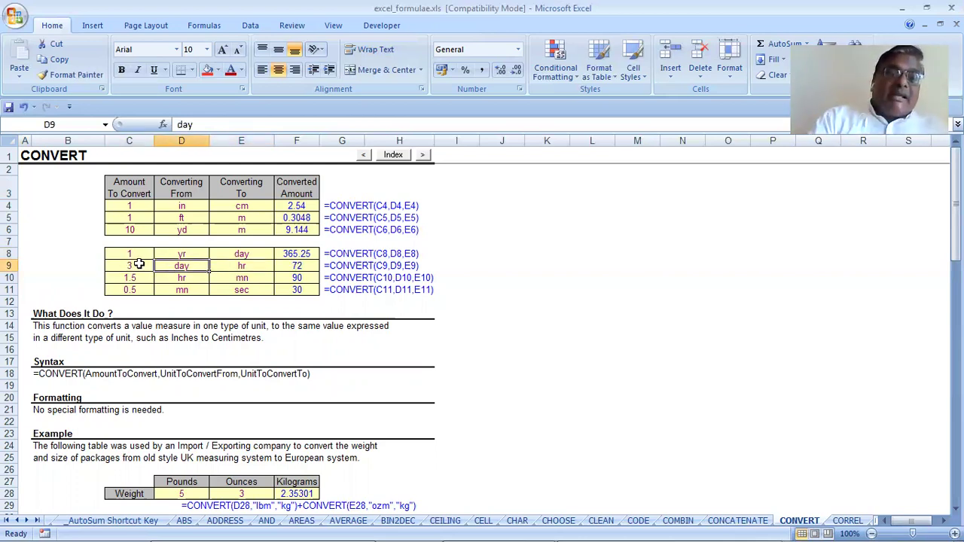
Step: Examine the CONVERT formula in G9, the minute unit in D11 and the tables of measuring unit abbreviations
left_click(335, 277)
left_click(353, 267)
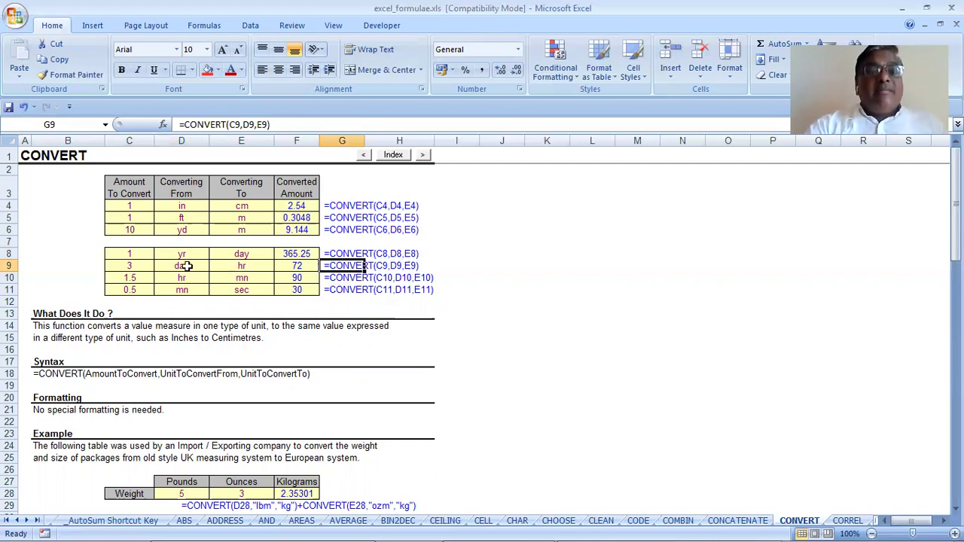
left_click(188, 292)
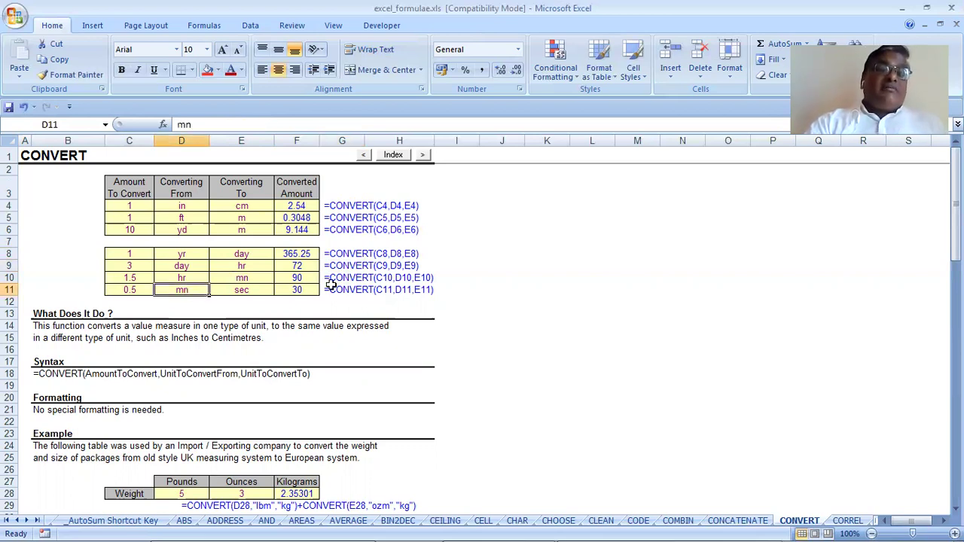
scroll(331, 285, "down", 4)
scroll(331, 285, "down", 3)
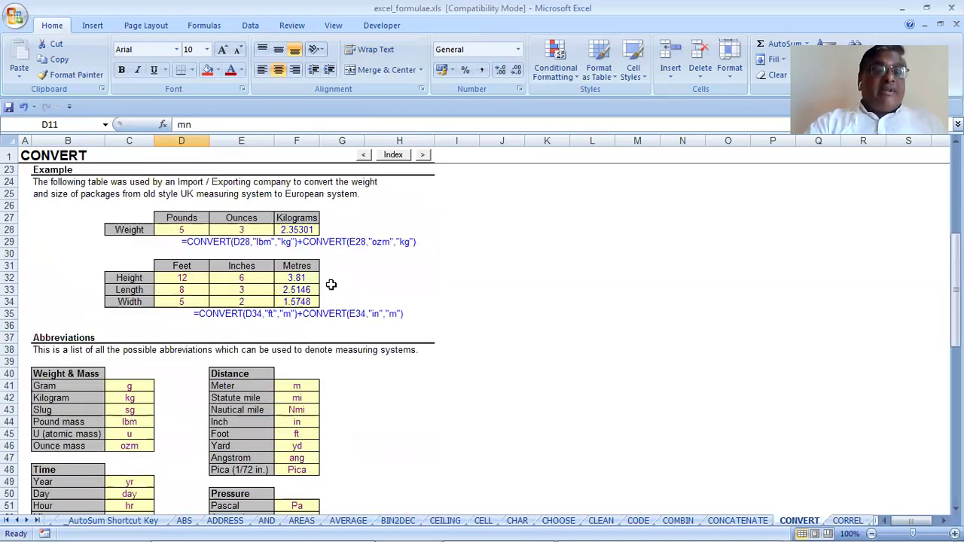
scroll(331, 285, "down", 3)
scroll(331, 285, "down", 1)
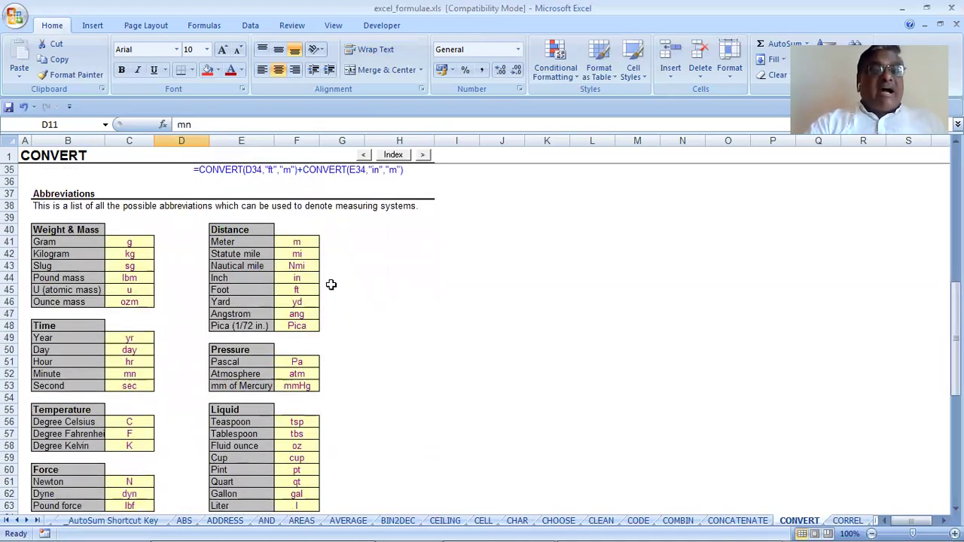
Step: Set the first conversion row to convert from m in D4 to in in E4
scroll(331, 284, "down", 1)
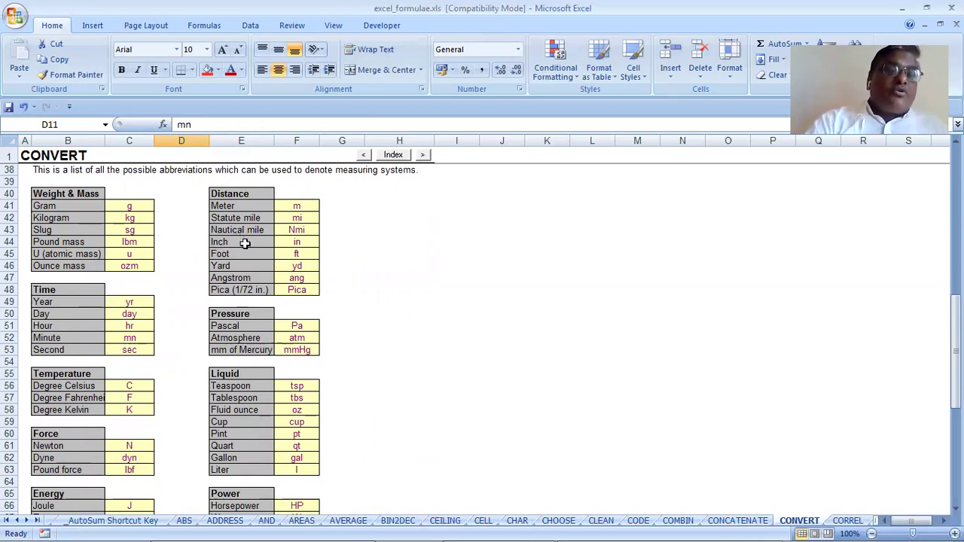
scroll(244, 243, "up", 8)
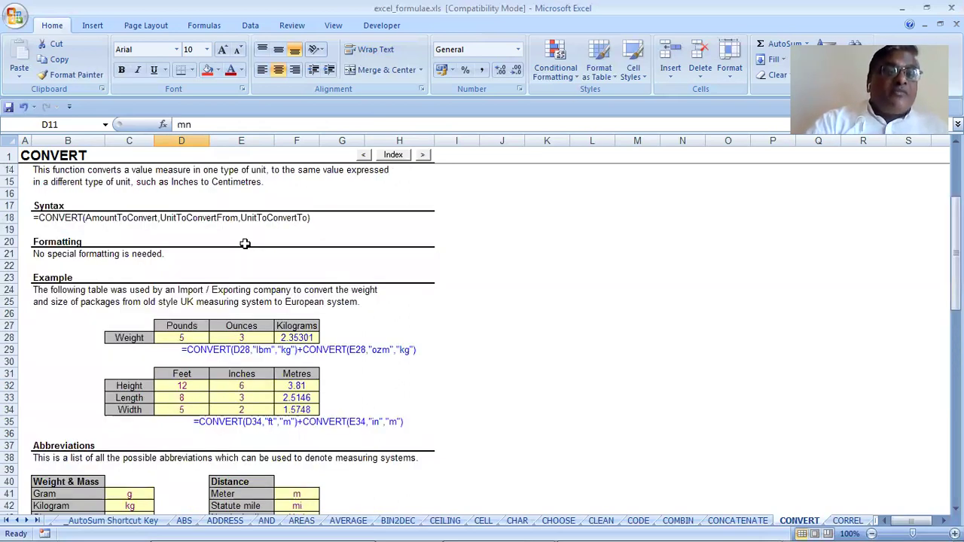
scroll(244, 243, "up", 4)
left_click(202, 209)
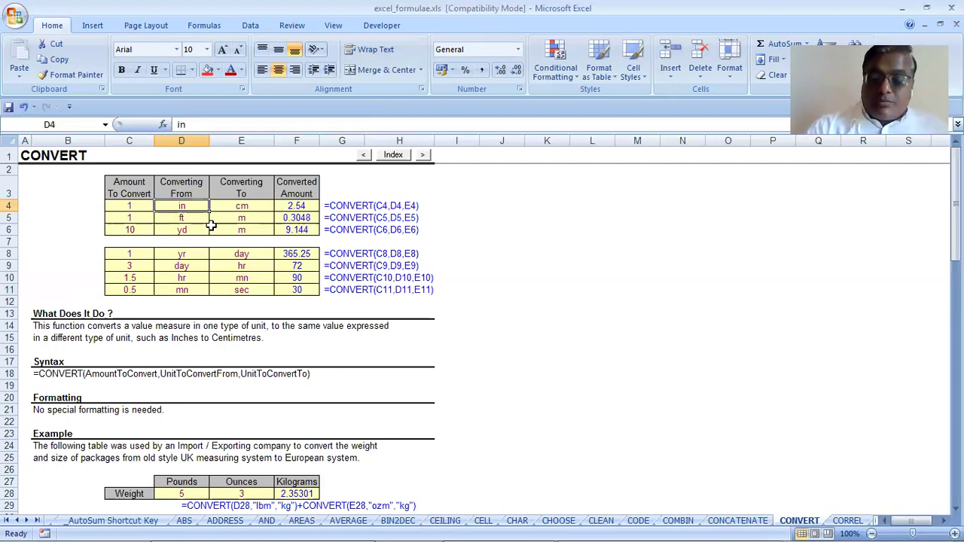
type("m")
key("Tab")
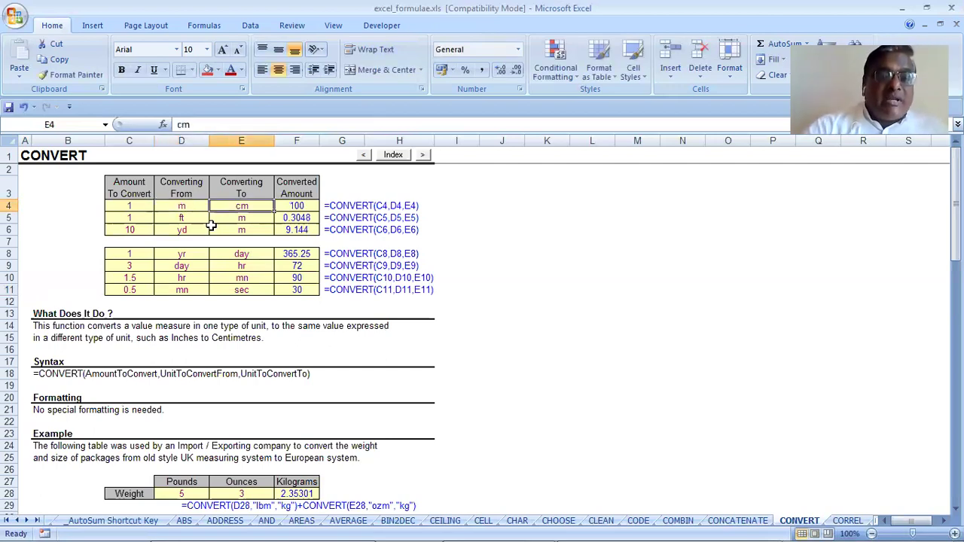
type("in")
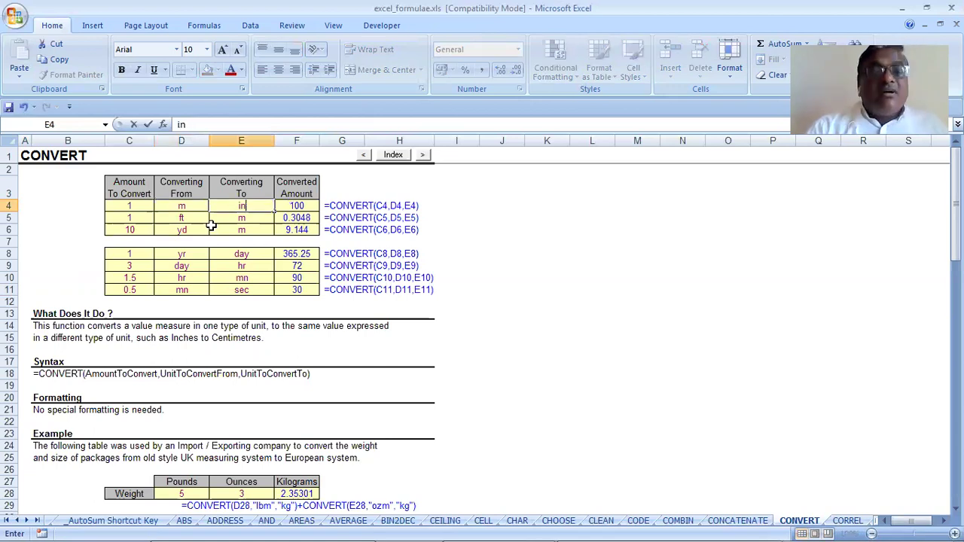
key("Tab")
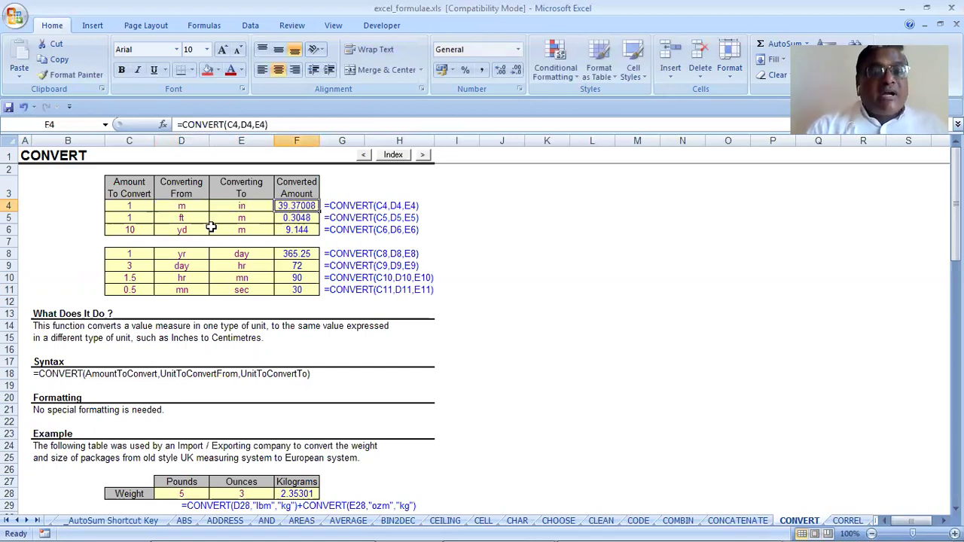
Step: Set the amount to convert in C4 to 10 and its target unit in E4 to yd
key("Left")
key("Left")
key("Left")
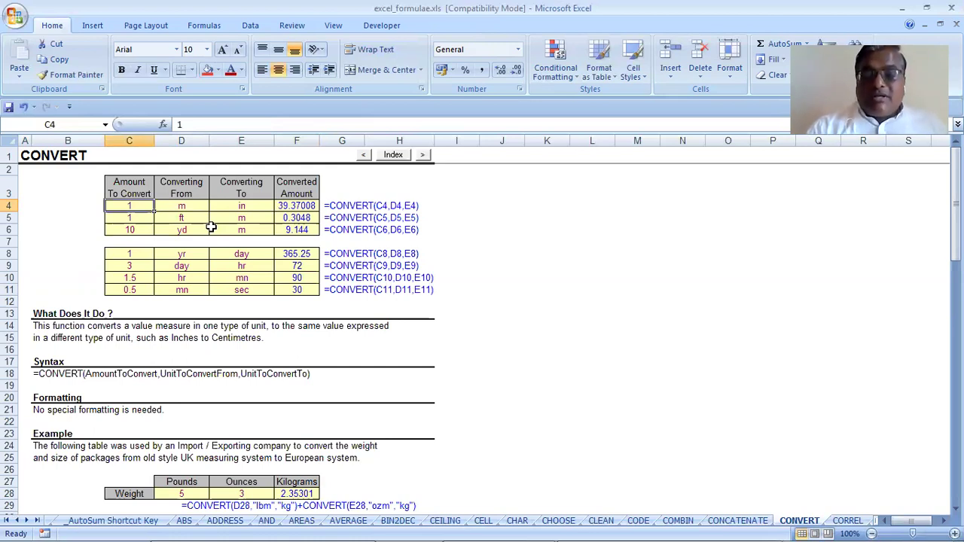
type("10")
key("Tab")
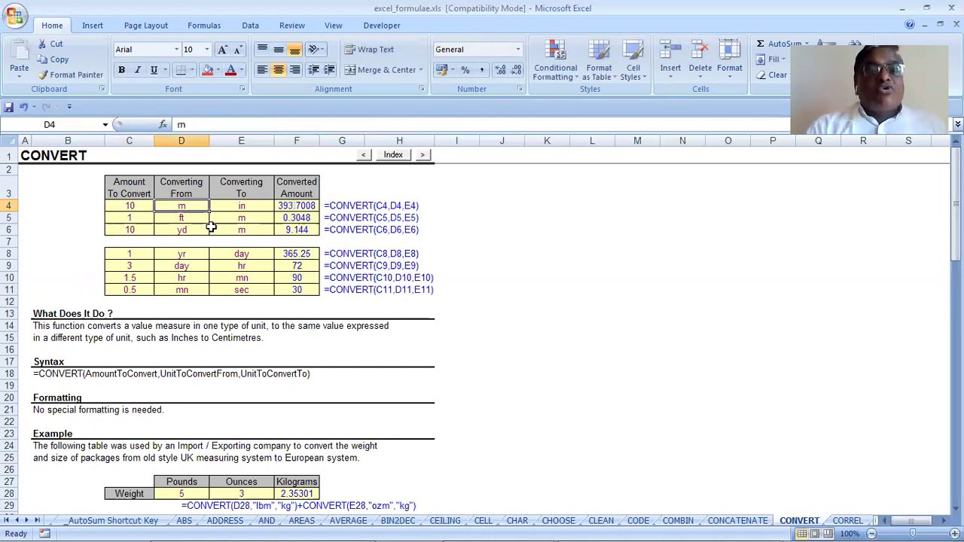
left_click(260, 205)
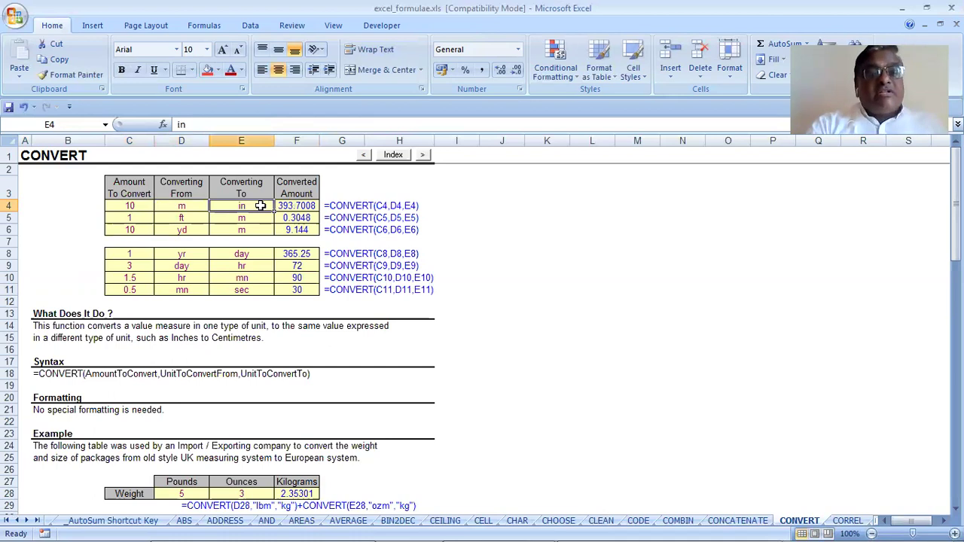
type("yd")
key("Tab")
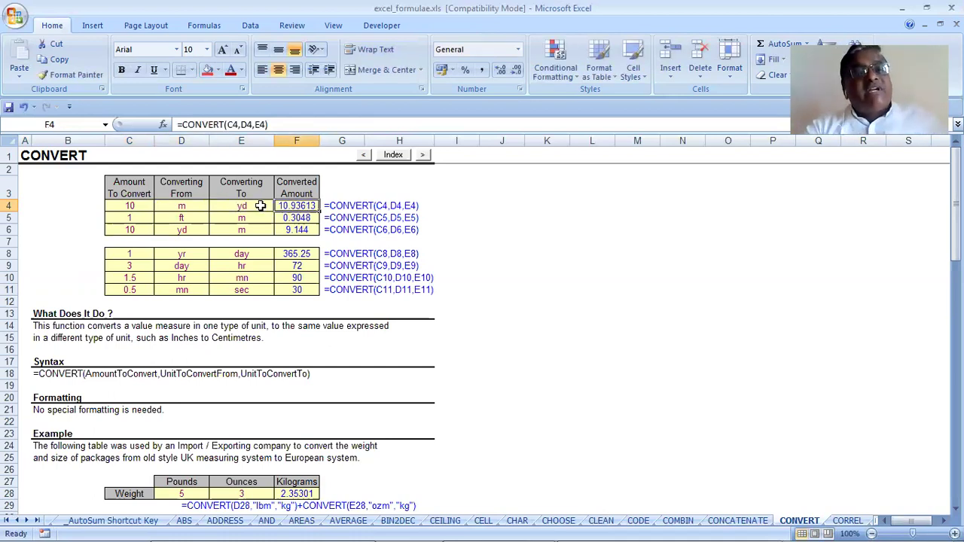
Step: Examine the CONVERT sheet's unit abbreviation tables from weight and distance through energy and magnetism, plus the prefix multiplier tables
left_click(161, 207)
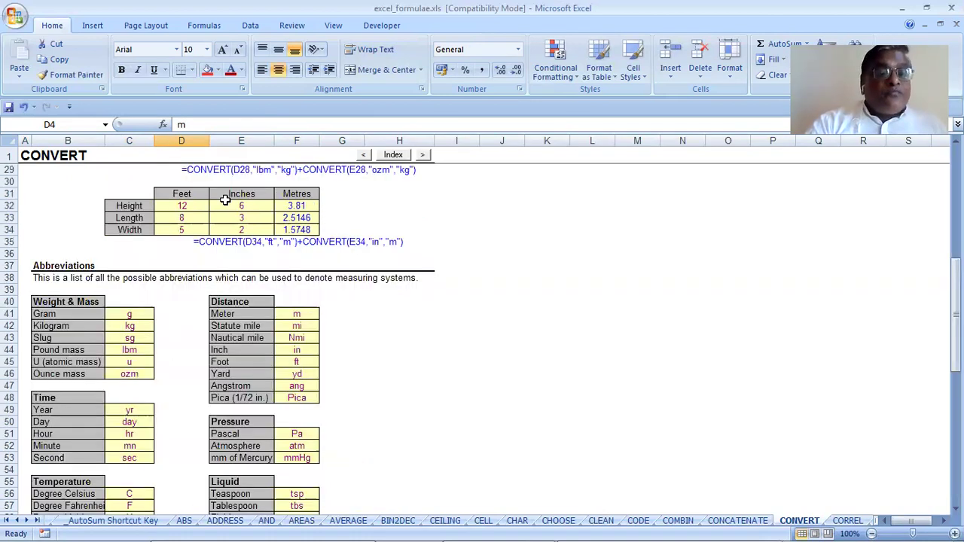
scroll(225, 199, "down", 4)
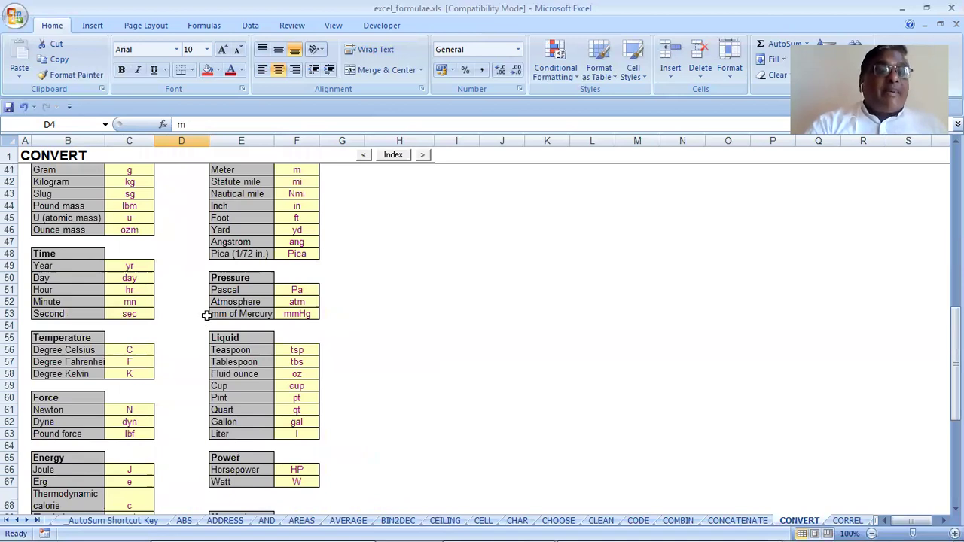
scroll(207, 316, "up", 2)
scroll(99, 274, "down", 1)
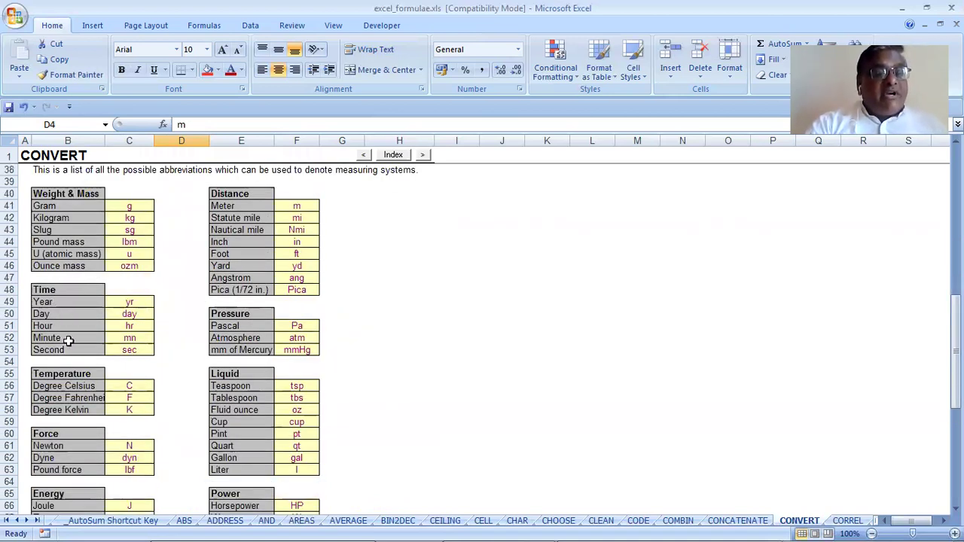
scroll(73, 346, "down", 2)
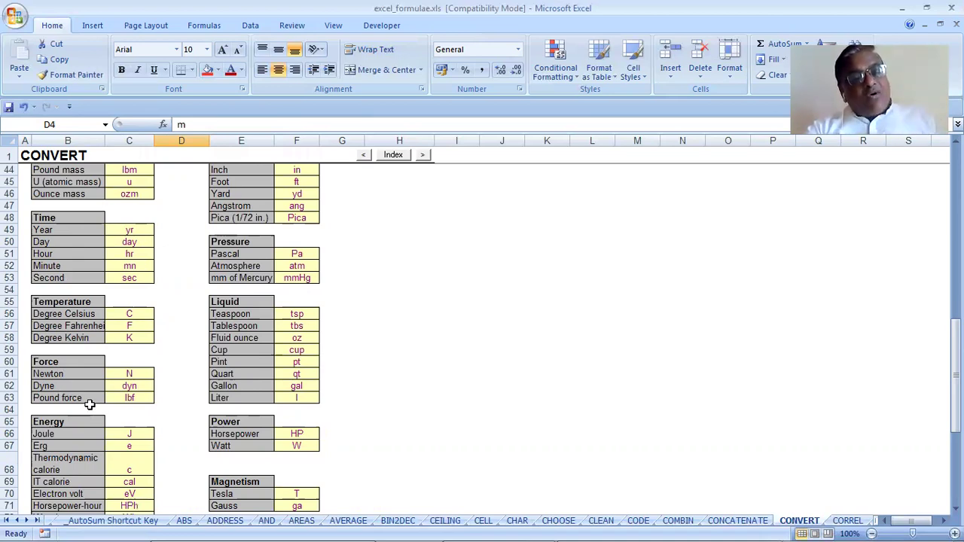
scroll(86, 396, "down", 3)
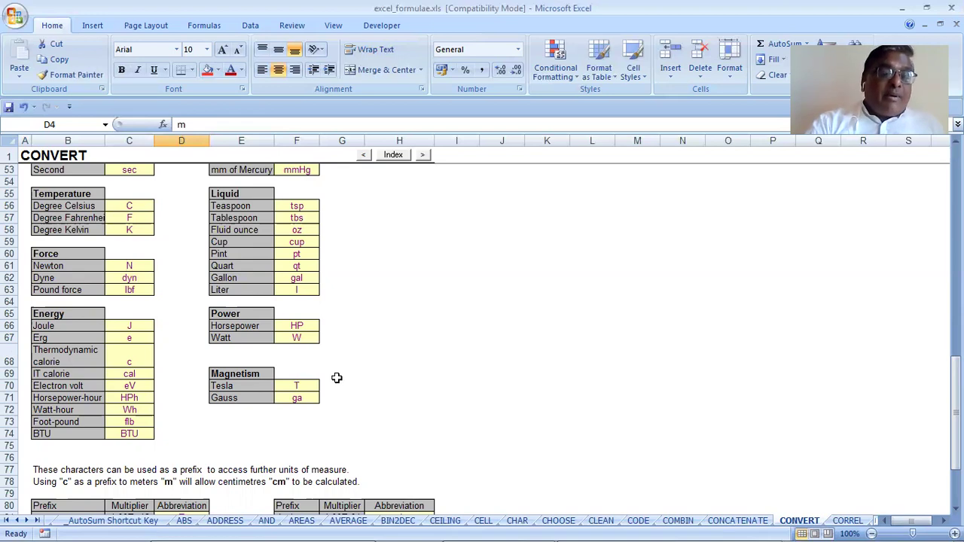
scroll(337, 377, "down", 4)
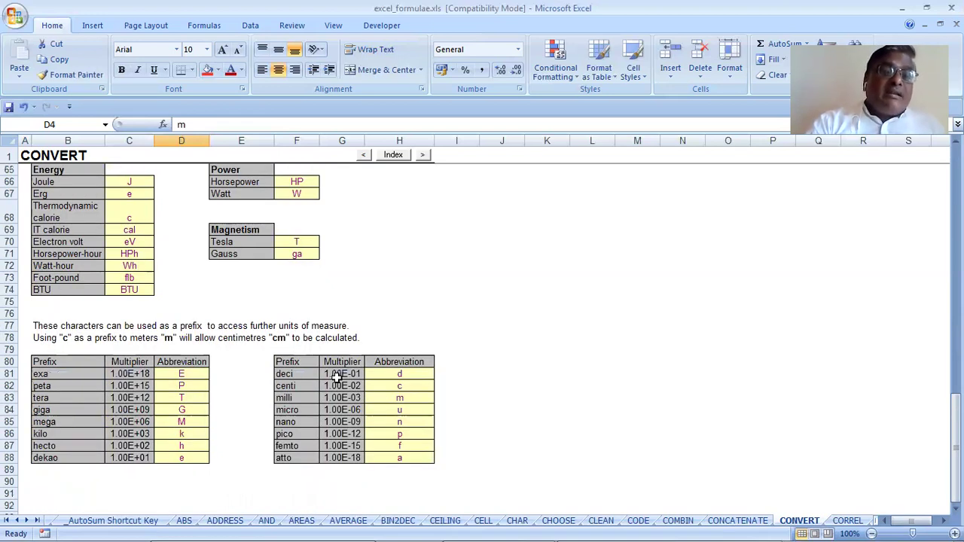
scroll(336, 377, "up", 4)
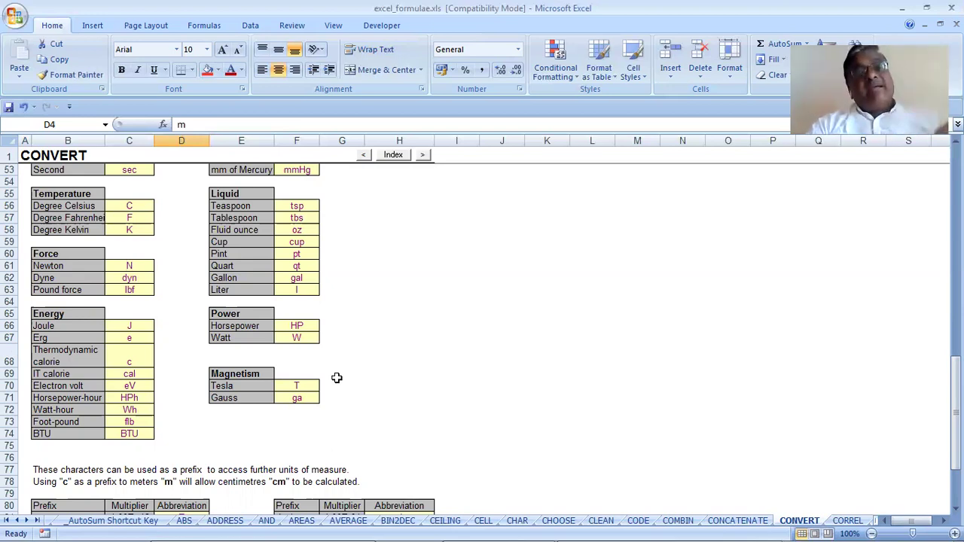
scroll(337, 377, "up", 4)
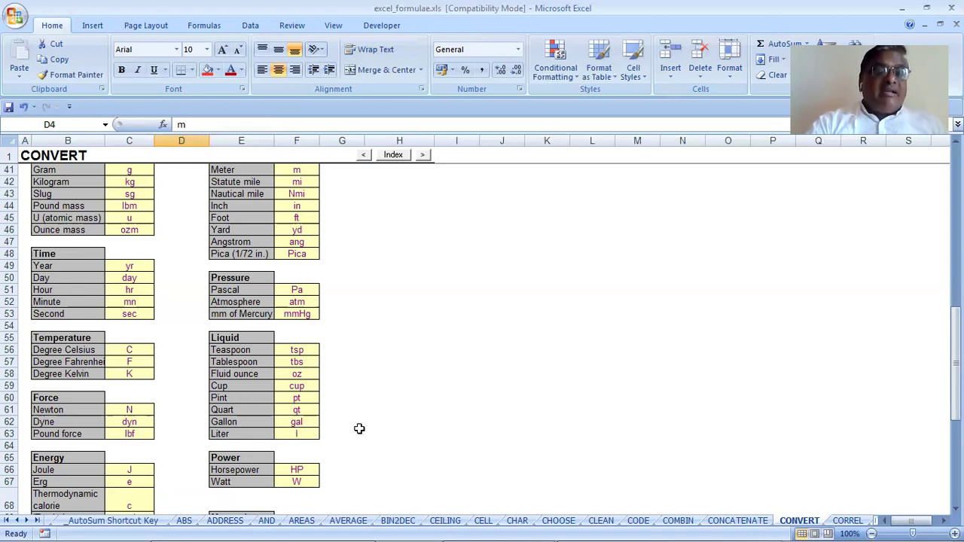
Step: Change the source unit in D8 to gal and try ltr as the target unit in E8
scroll(359, 428, "up", 13)
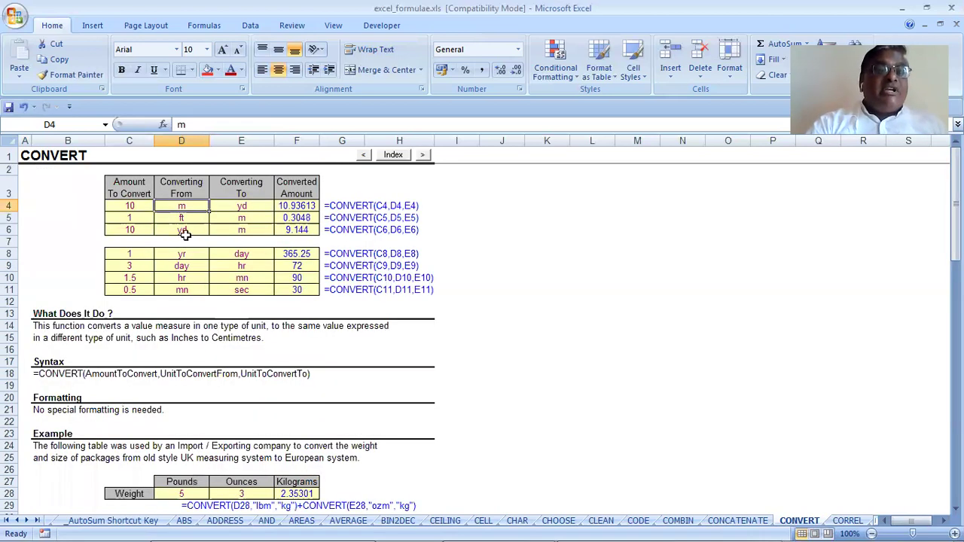
left_click(186, 258)
type("gal")
key("Tab")
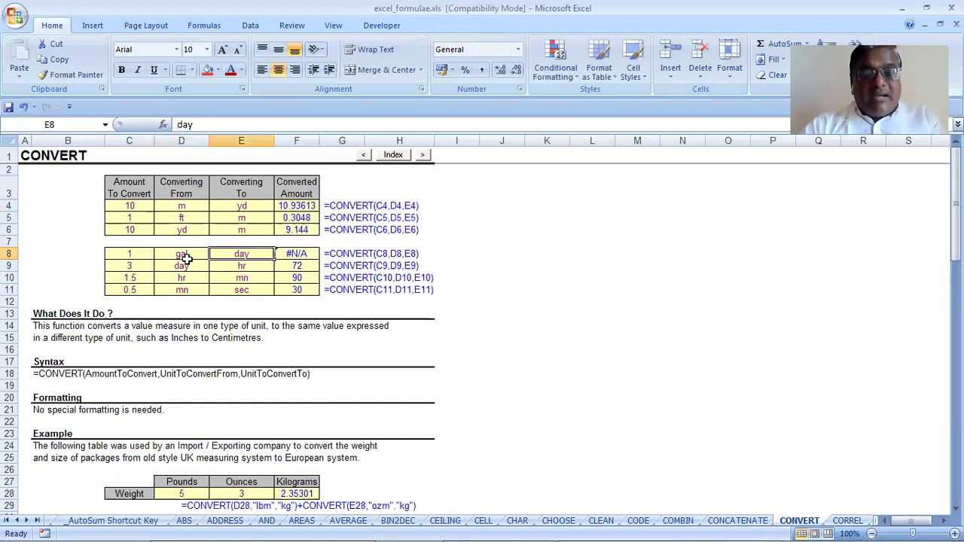
type("ltr")
key("Tab")
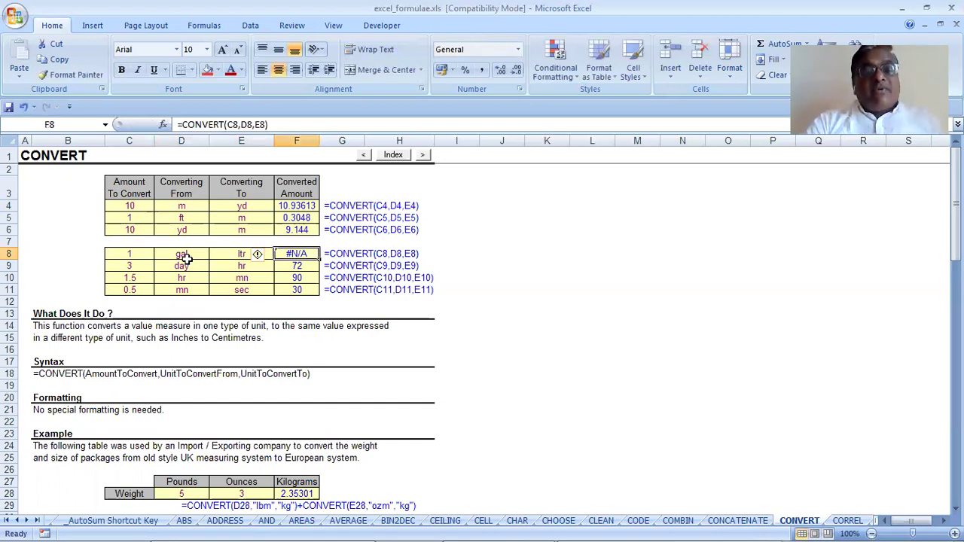
Step: Check the liter abbreviation in the Liquid table and set the target unit in E8 to l
scroll(186, 258, "down", 3)
scroll(186, 257, "down", 12)
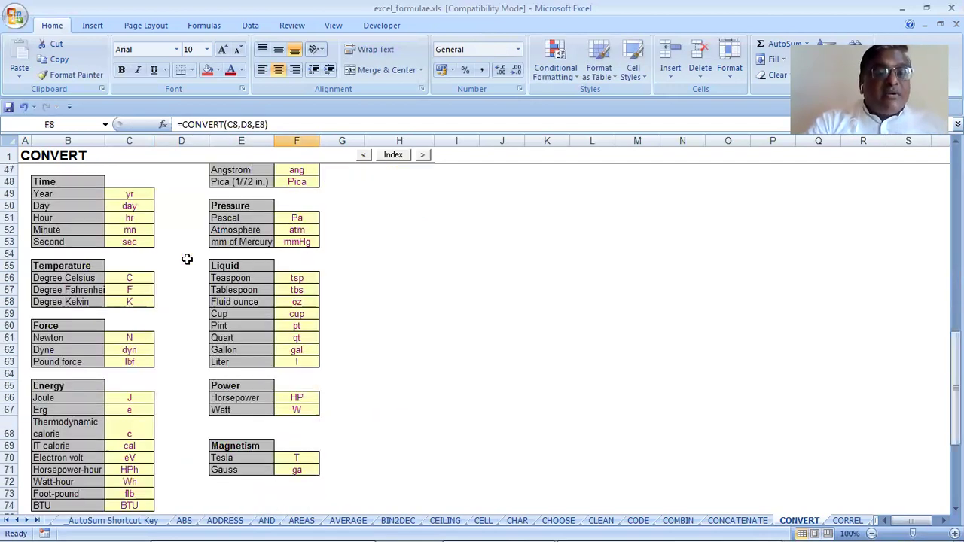
scroll(187, 259, "up", 15)
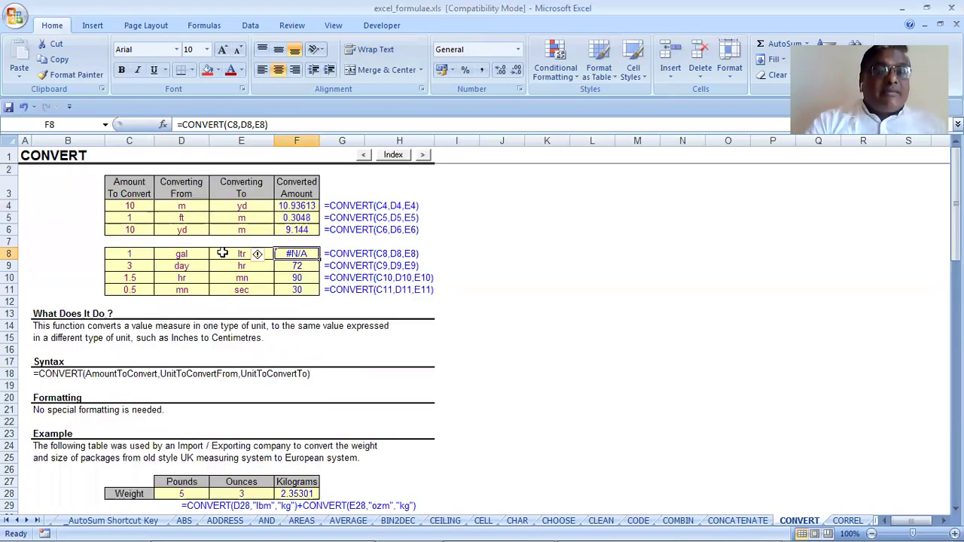
left_click(222, 253)
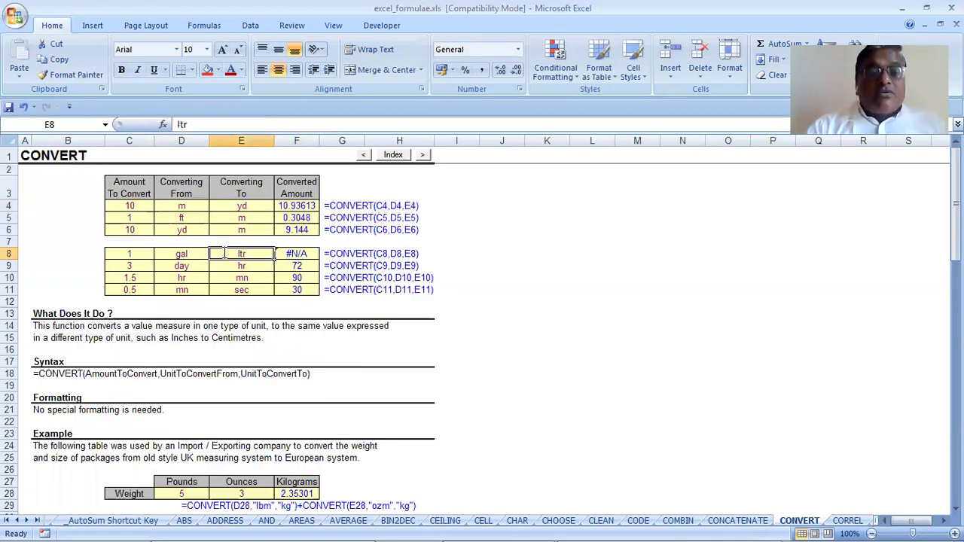
type("l")
key("Tab")
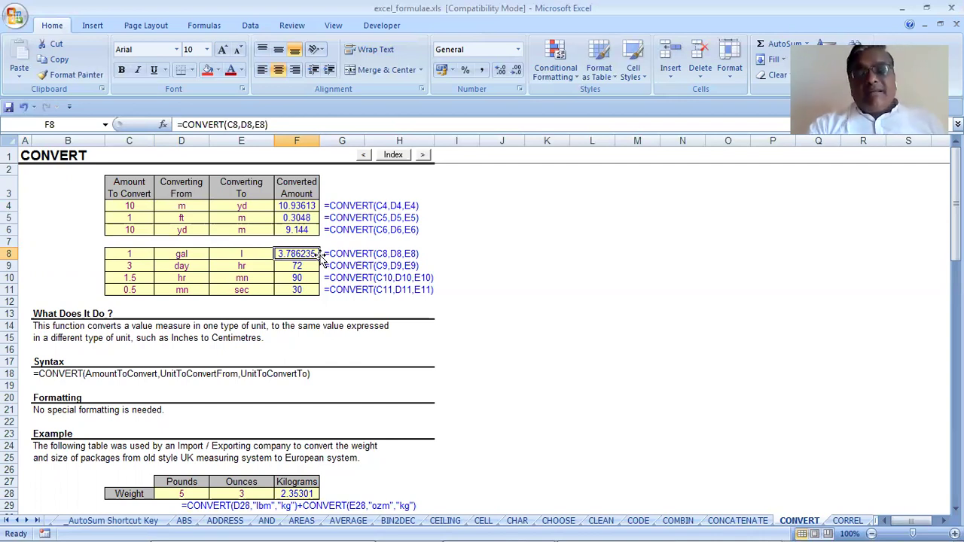
Step: Return to the function index, go past DEC2BIN and DEC2HEX, and view the DELTA example sheet
left_click(387, 154)
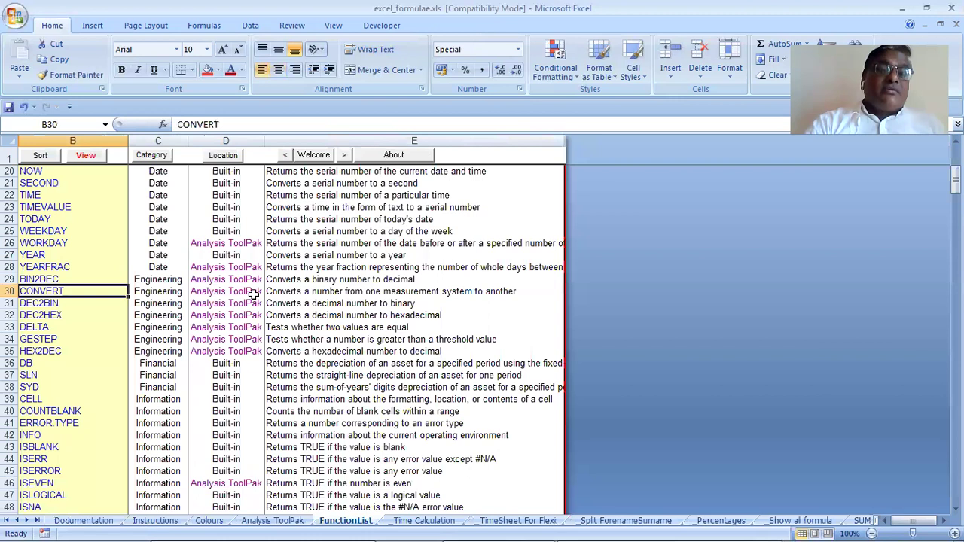
left_click(68, 303)
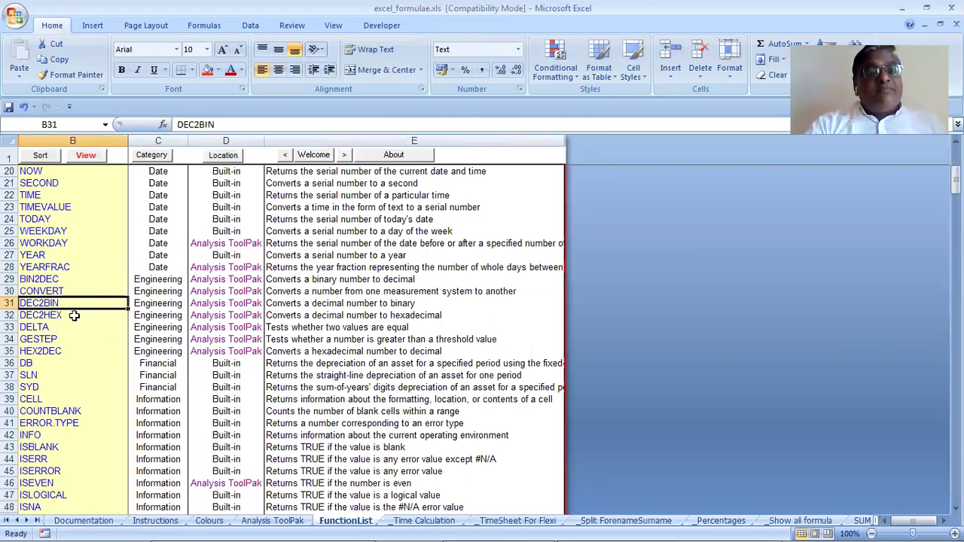
left_click(78, 316)
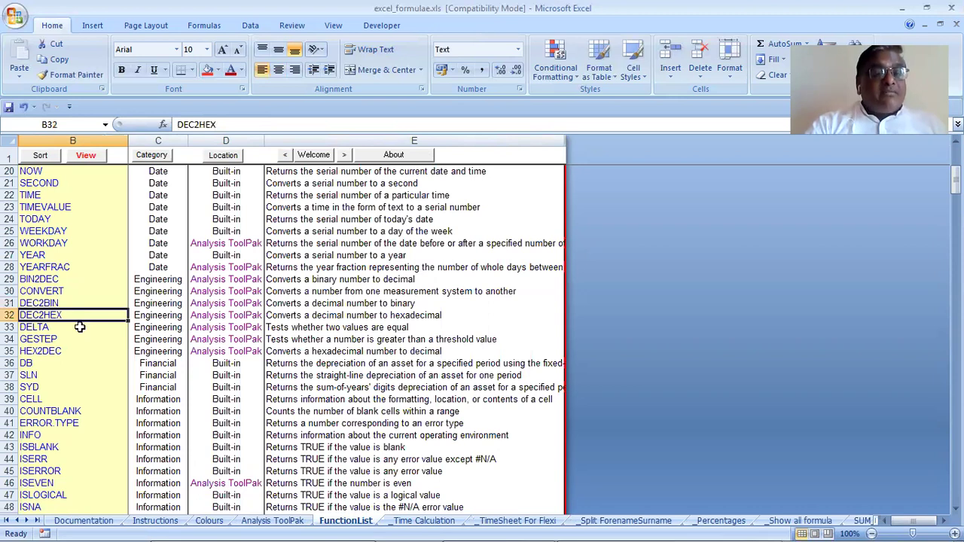
left_click(80, 327)
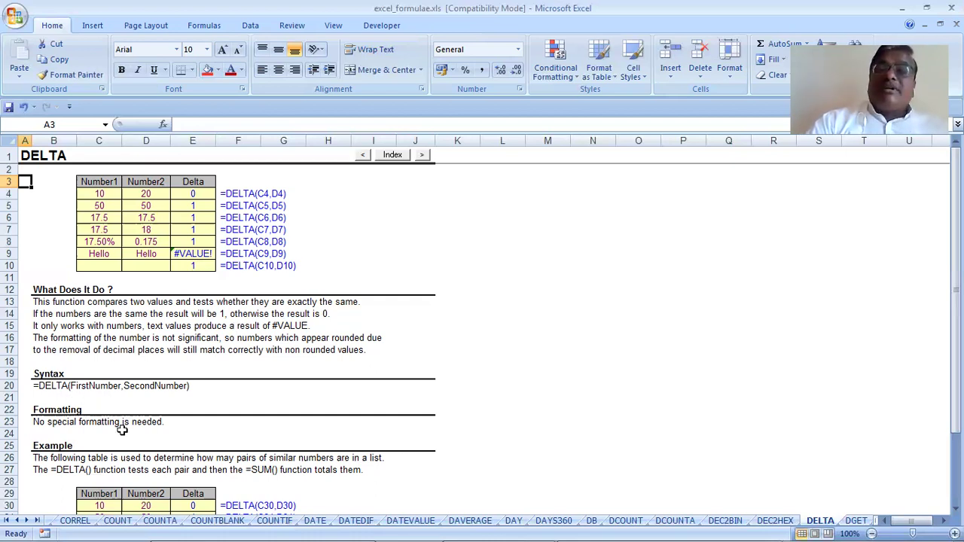
Step: Return to the function index and open the GESTEP sheet to look over its comparison table and sales target example
left_click(392, 155)
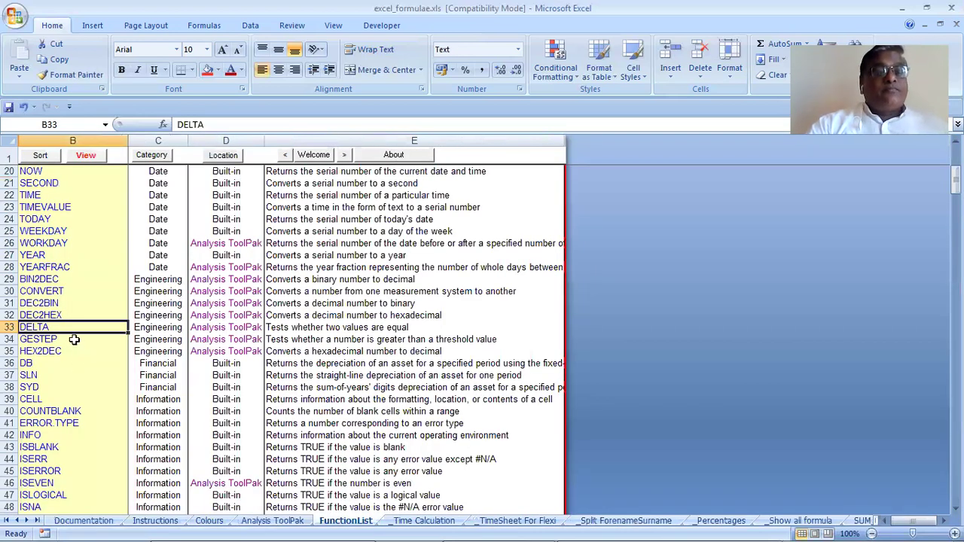
key("Down")
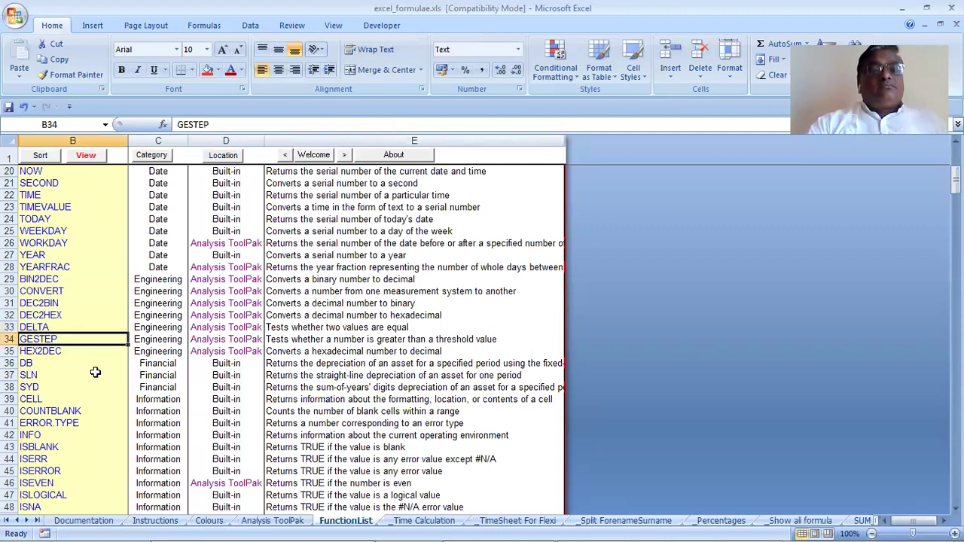
left_click(79, 165)
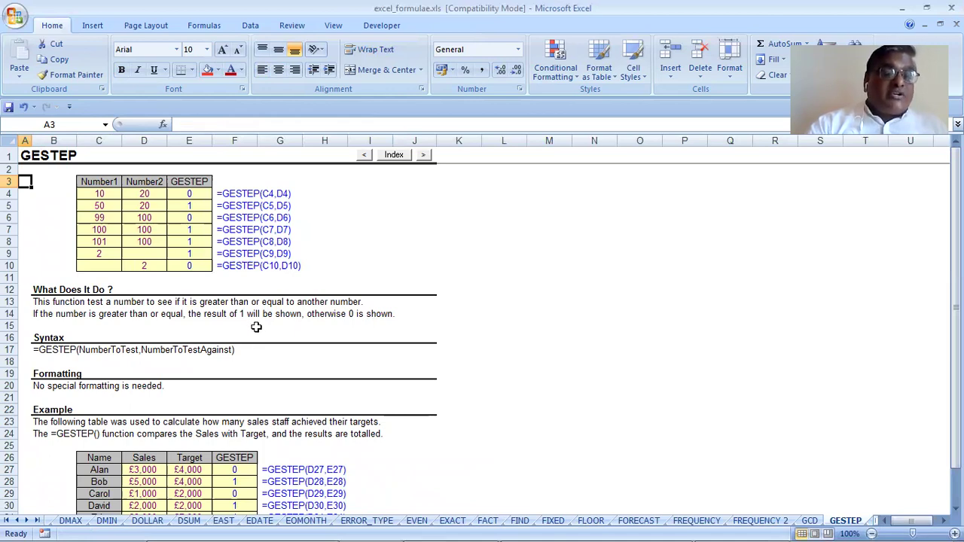
scroll(256, 327, "down", 3)
scroll(256, 327, "up", 3)
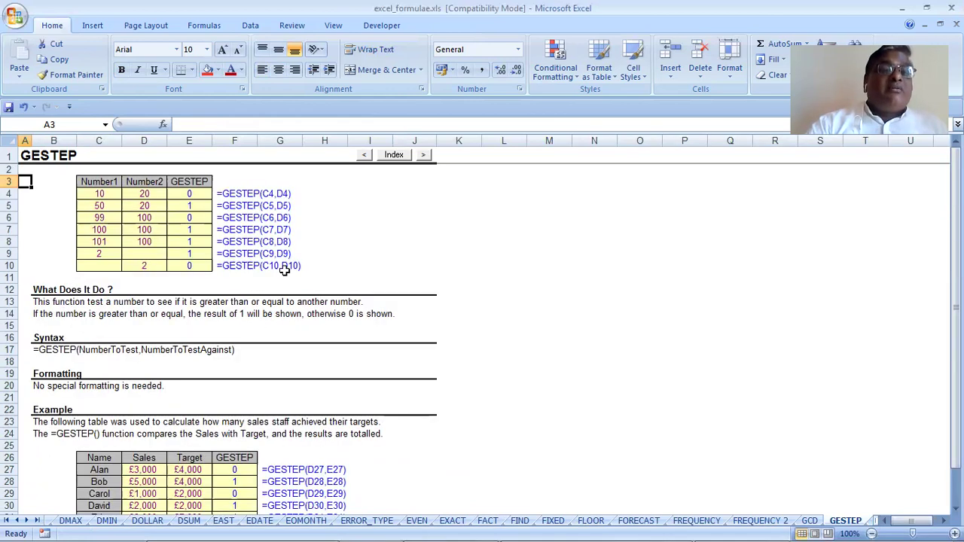
Step: Return to the function index, go past HEX2DEC, and open the DB sheet to look over its depreciation example
left_click(386, 158)
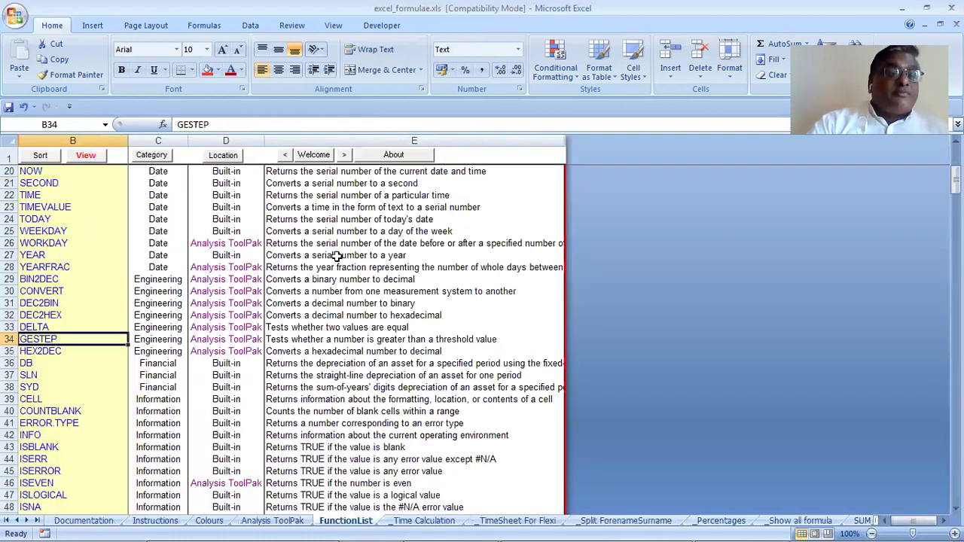
left_click(76, 352)
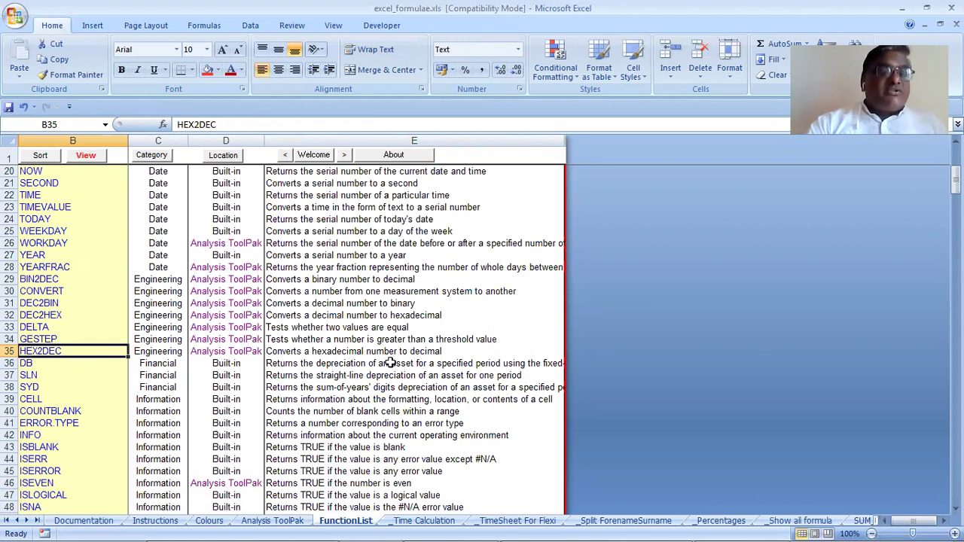
scroll(390, 363, "down", 2)
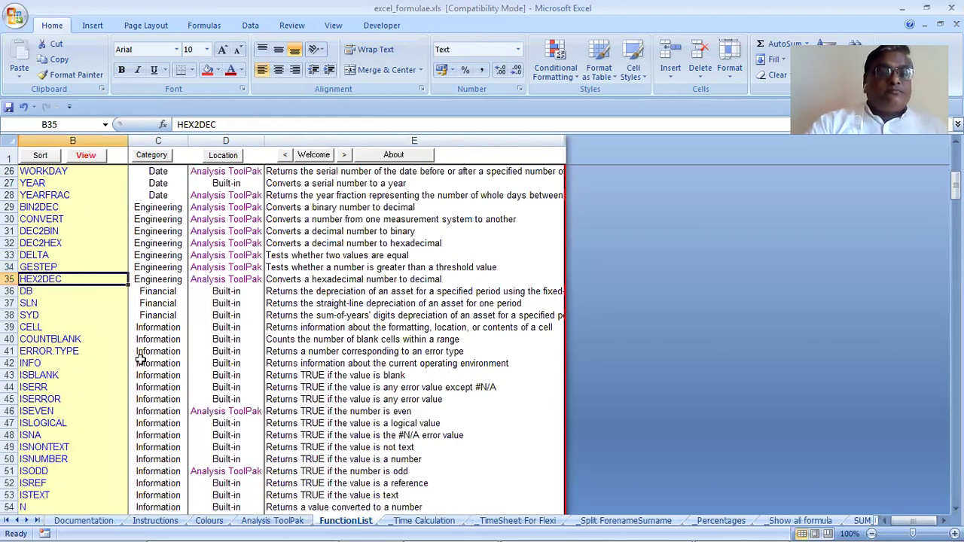
left_click(29, 291)
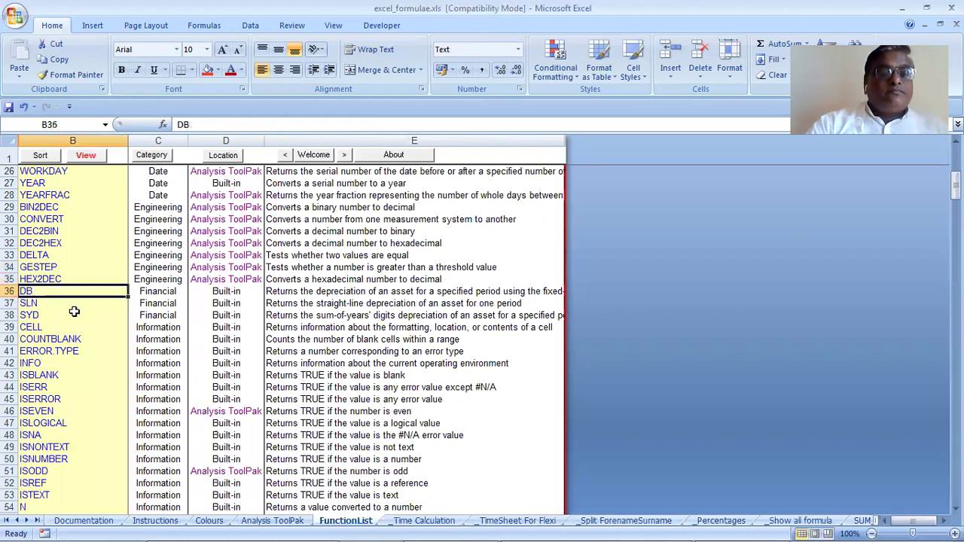
left_click(98, 162)
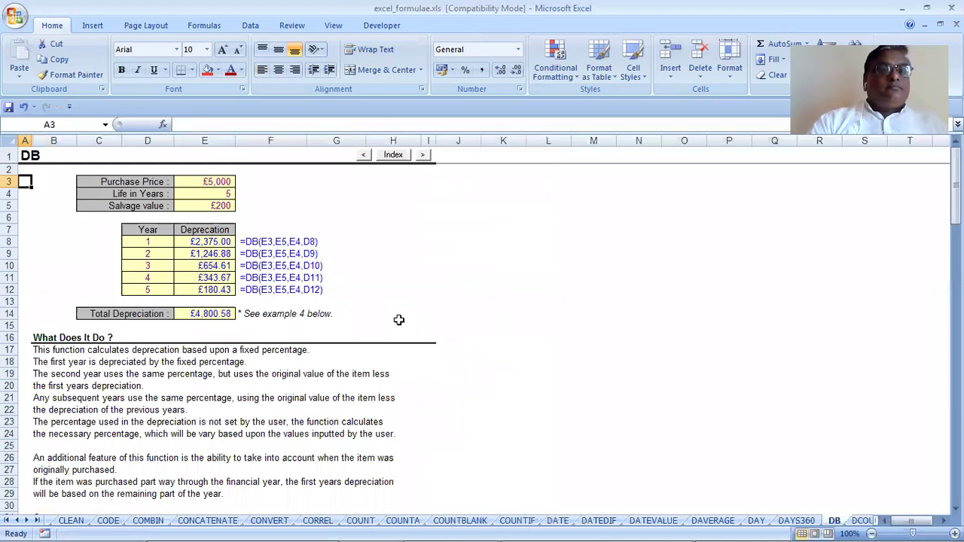
scroll(399, 320, "down", 2)
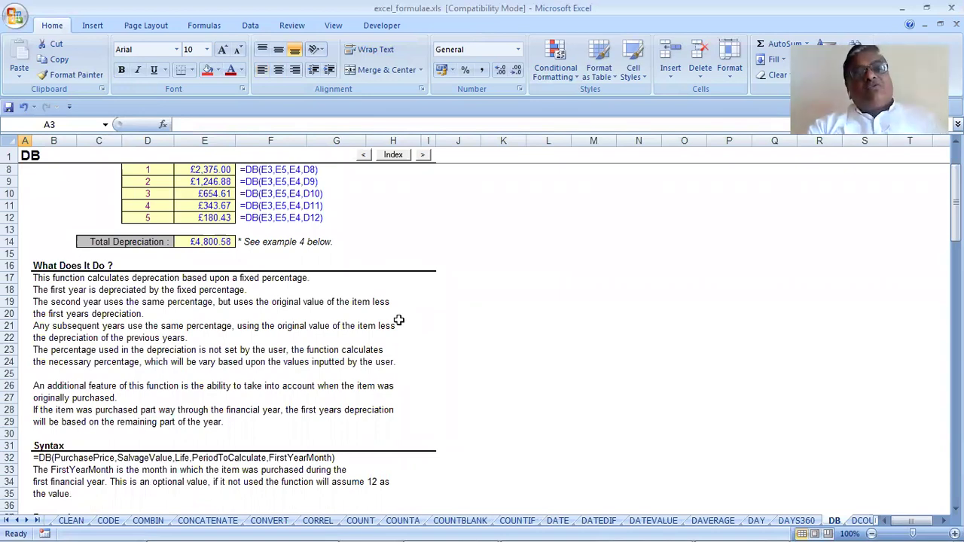
scroll(399, 320, "up", 2)
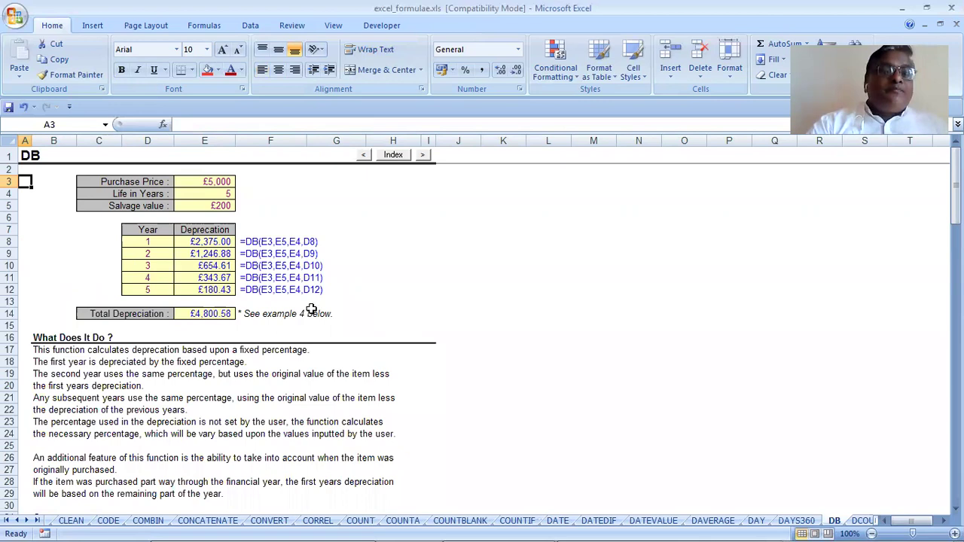
Step: Return to the function index and look through the whole function list, coming back to the Financial and Information entries
key("ctrl+shift+i")
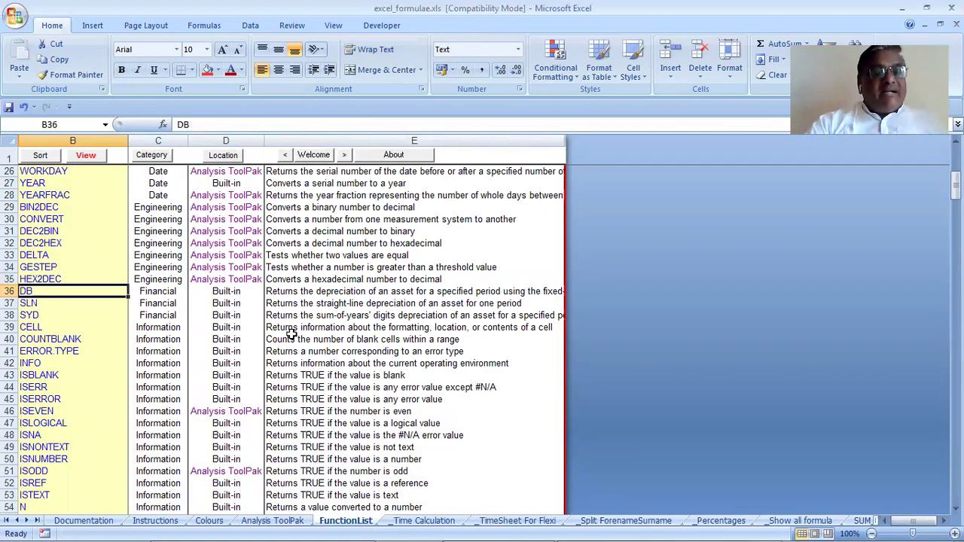
scroll(291, 333, "down", 9)
scroll(291, 333, "down", 7)
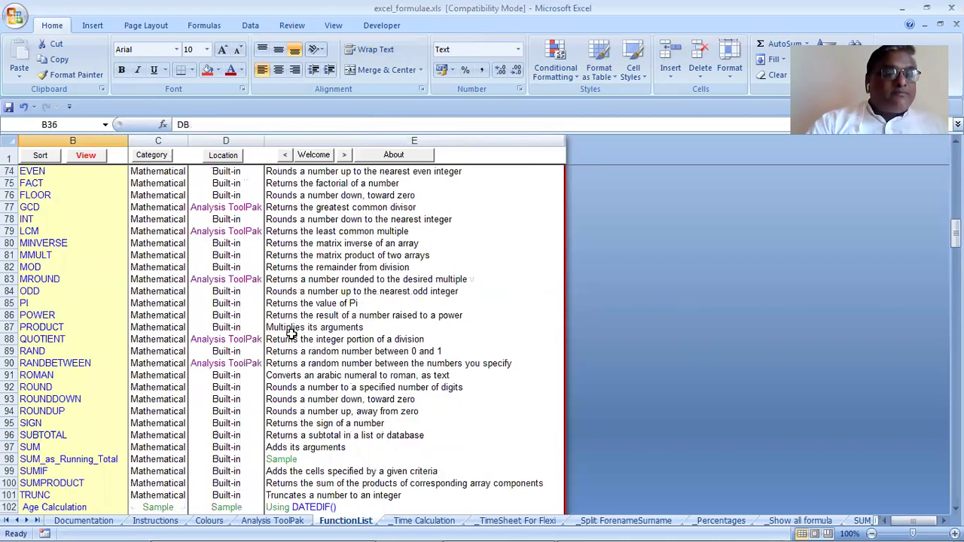
scroll(291, 334, "down", 12)
scroll(291, 333, "down", 8)
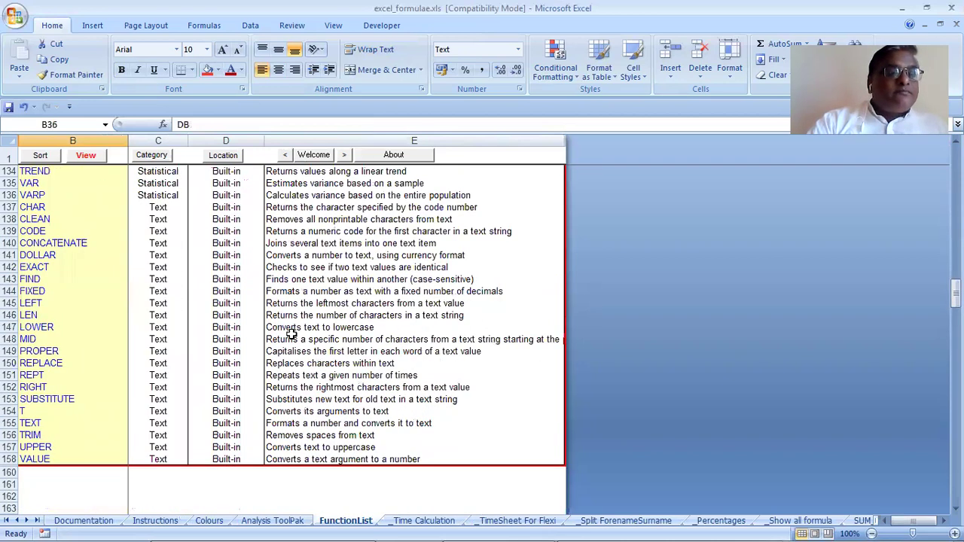
scroll(292, 334, "up", 8)
scroll(291, 333, "up", 18)
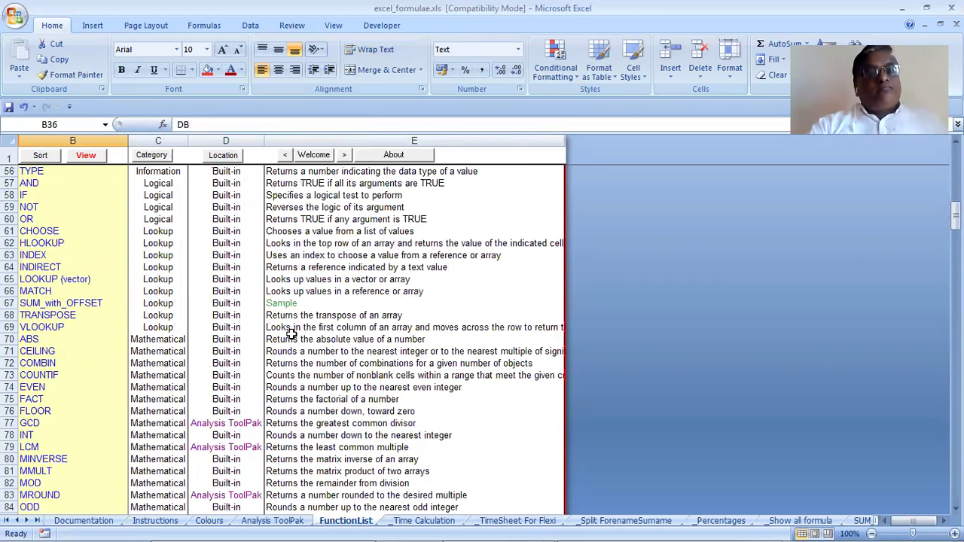
scroll(292, 333, "up", 18)
scroll(292, 334, "down", 3)
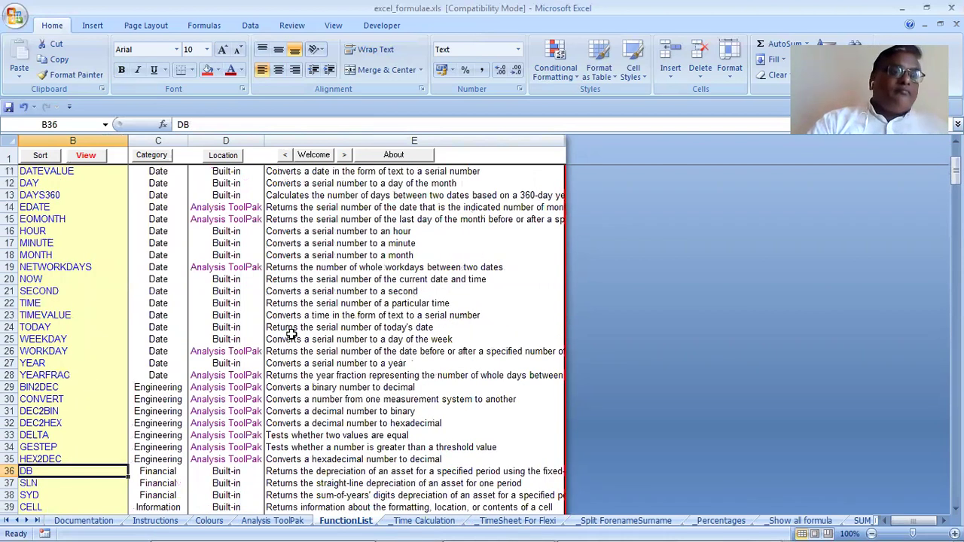
scroll(292, 334, "down", 9)
scroll(292, 333, "up", 2)
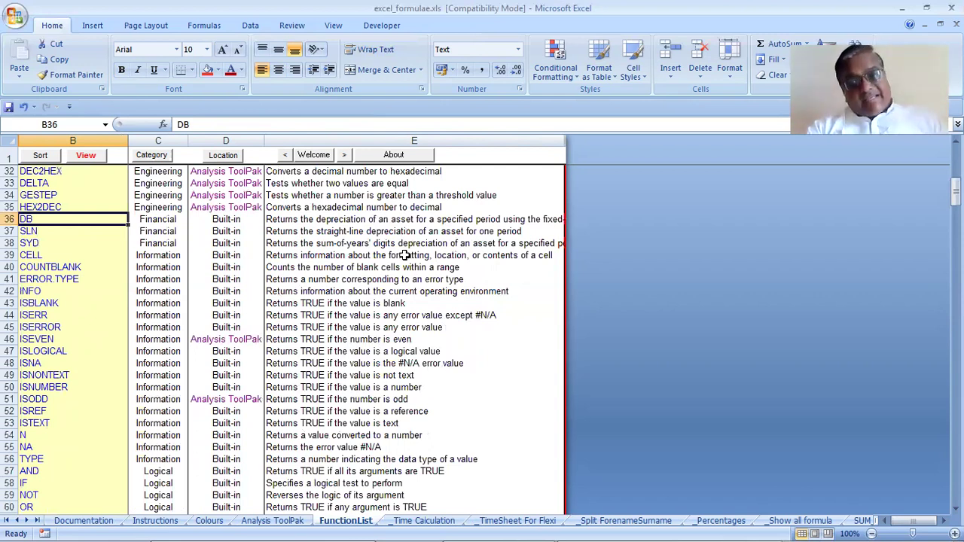
Step: Reopen the DB sheet and examine the purchase price, life and salvage value cells and the Total Depreciation formula
left_click(86, 157)
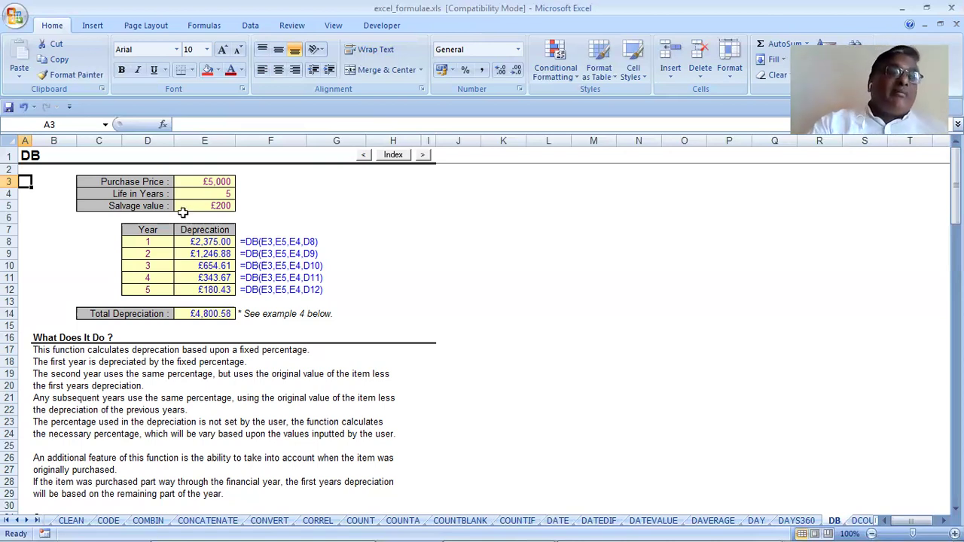
left_click(225, 185)
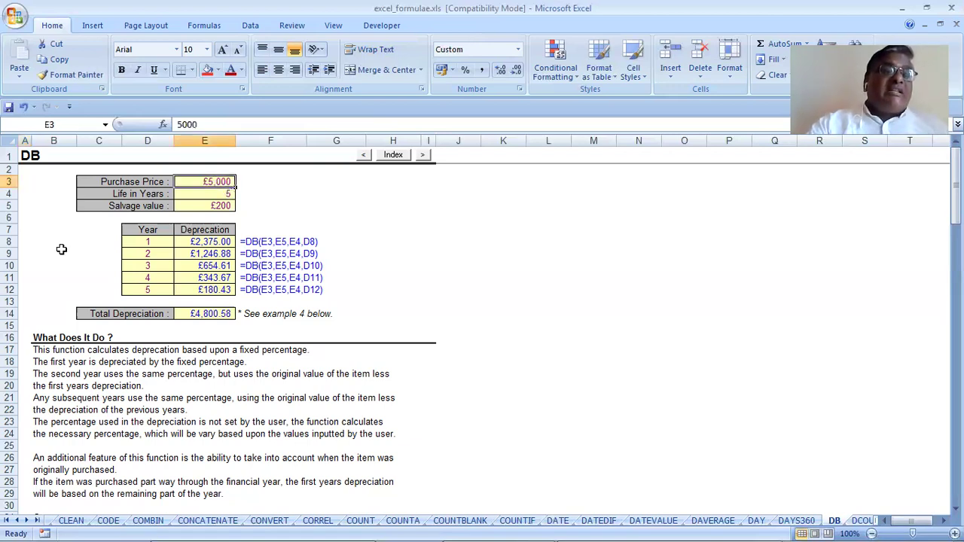
key("Down")
left_click(192, 209)
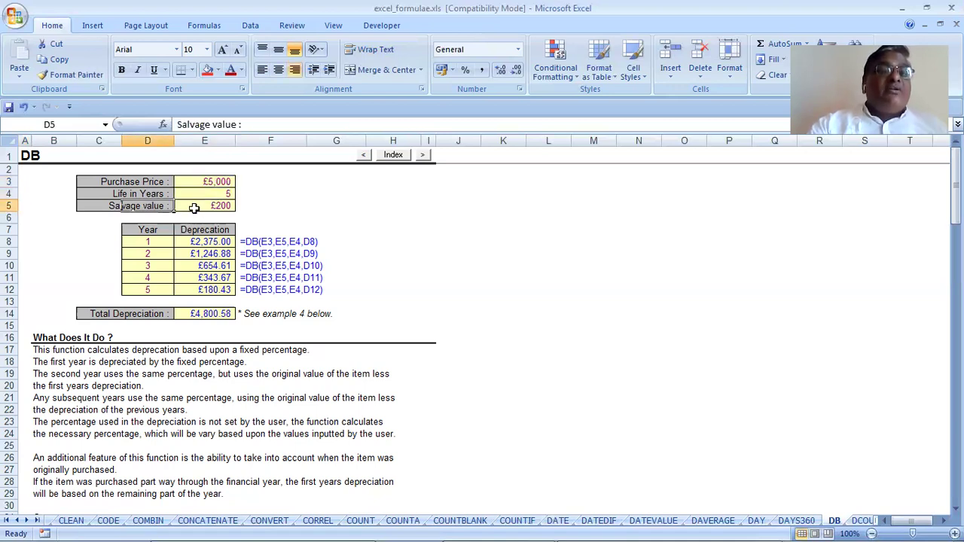
left_click(310, 203)
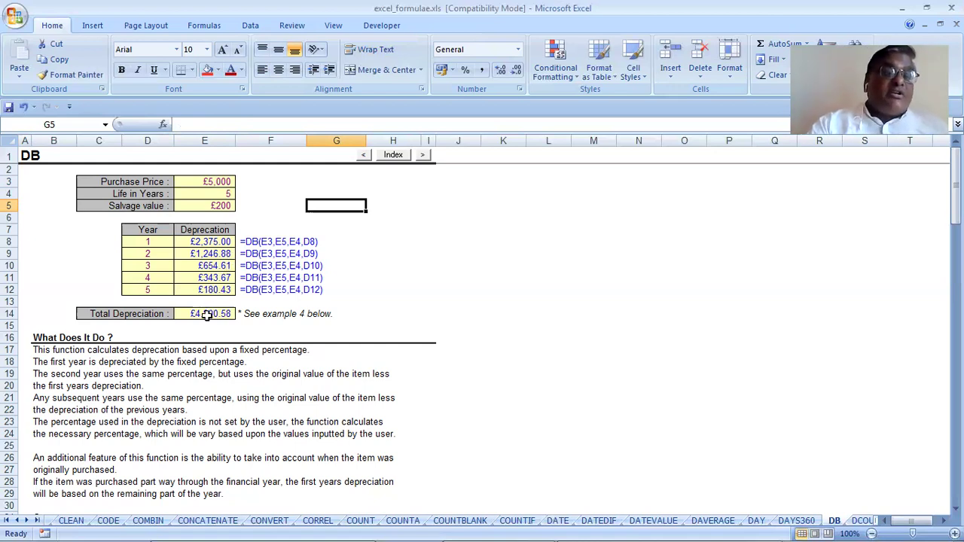
left_click(210, 313)
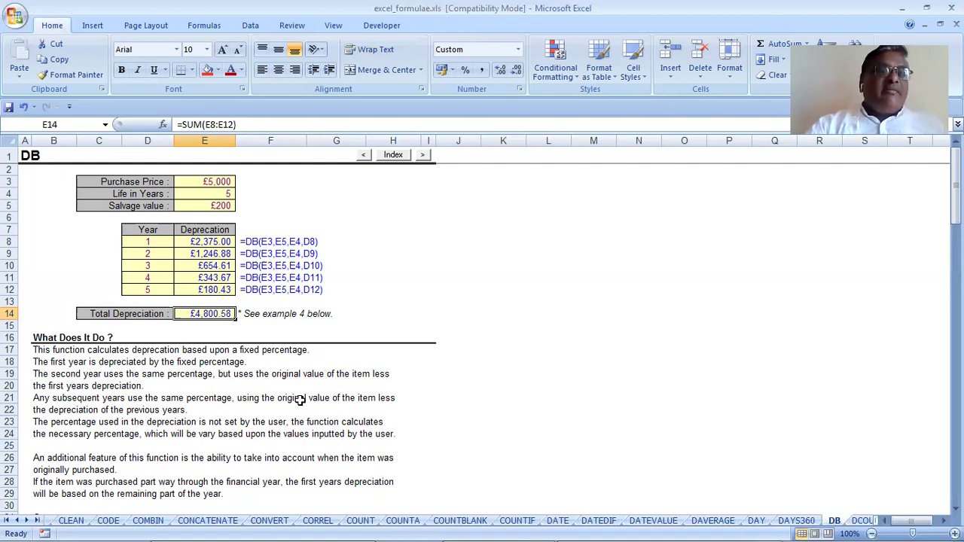
scroll(299, 399, "down", 2)
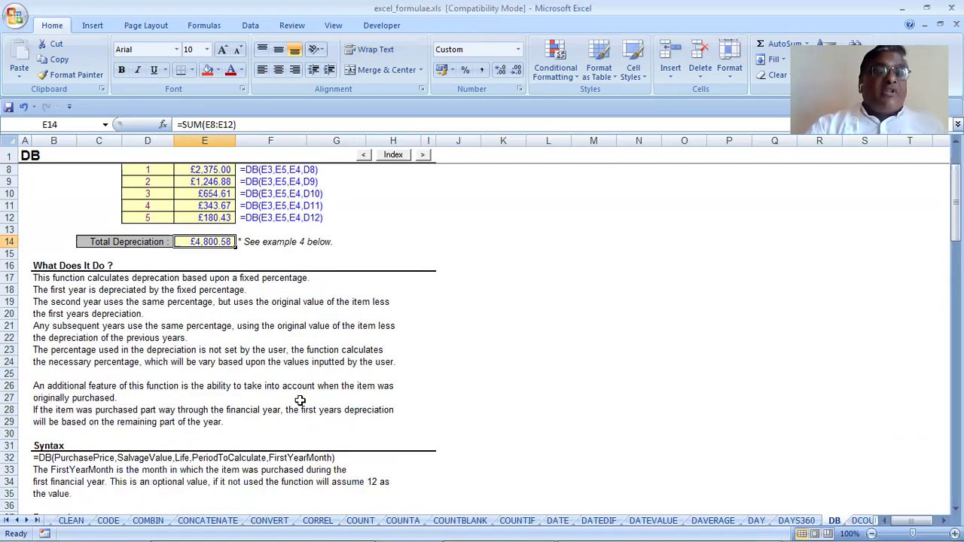
scroll(300, 399, "up", 2)
Step: Return to the function index and review the SLN, SYD and CELL entries and their descriptions
left_click(393, 156)
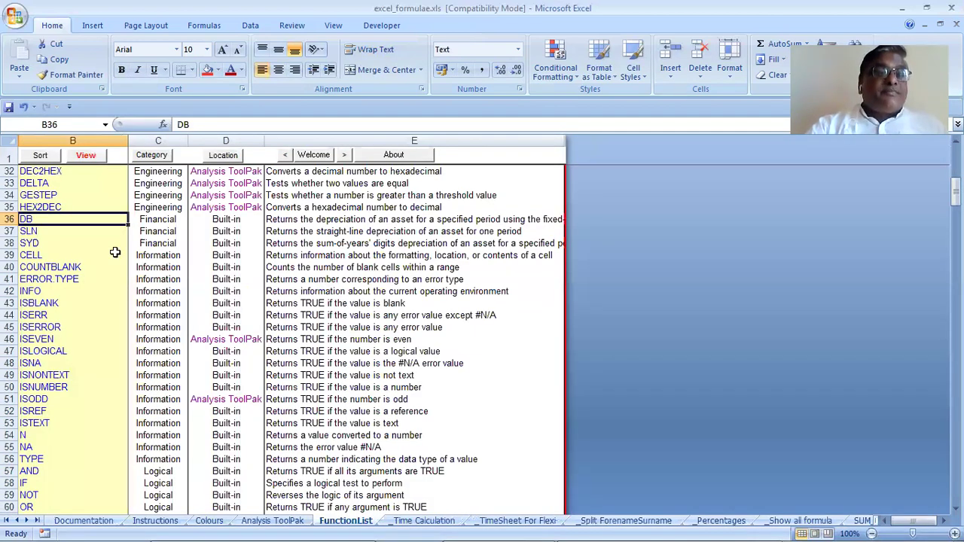
left_click(55, 235)
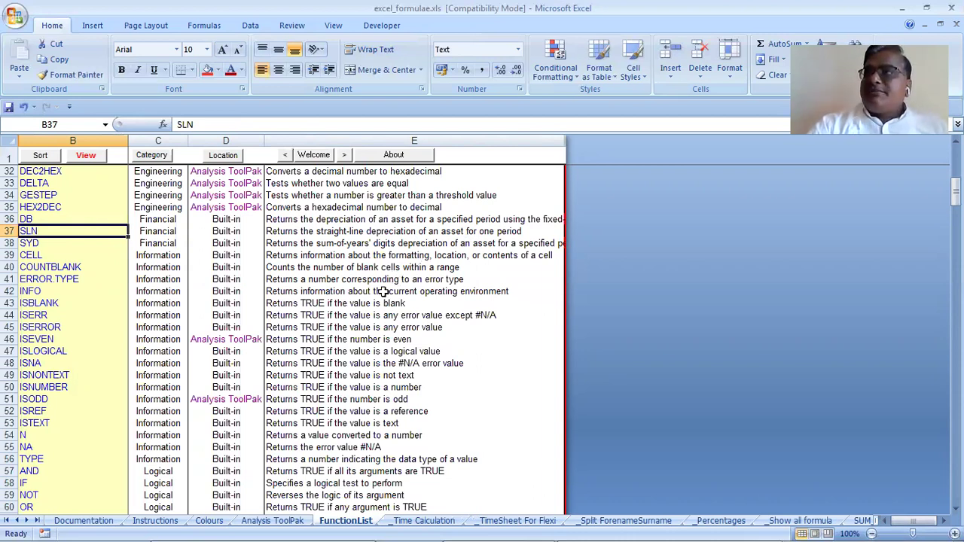
left_click(45, 242)
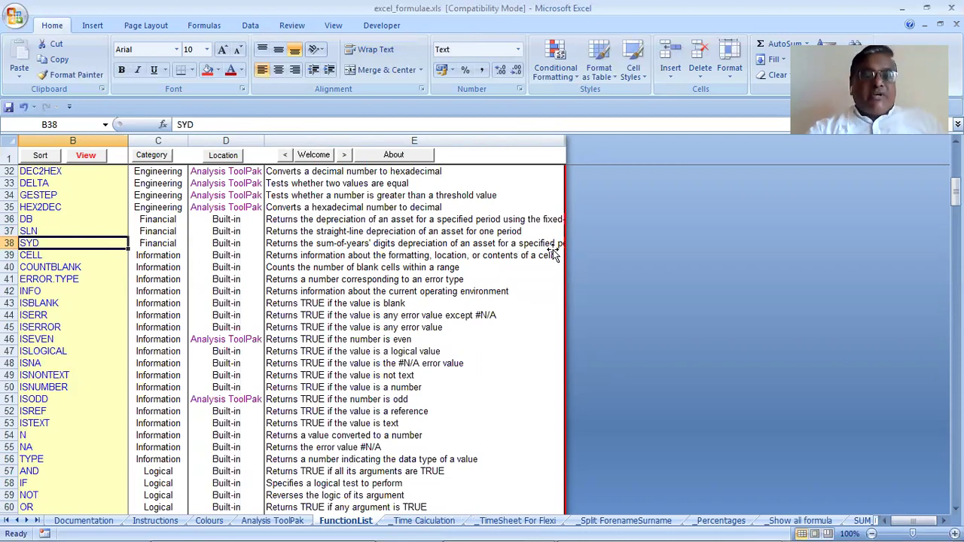
left_click(483, 258)
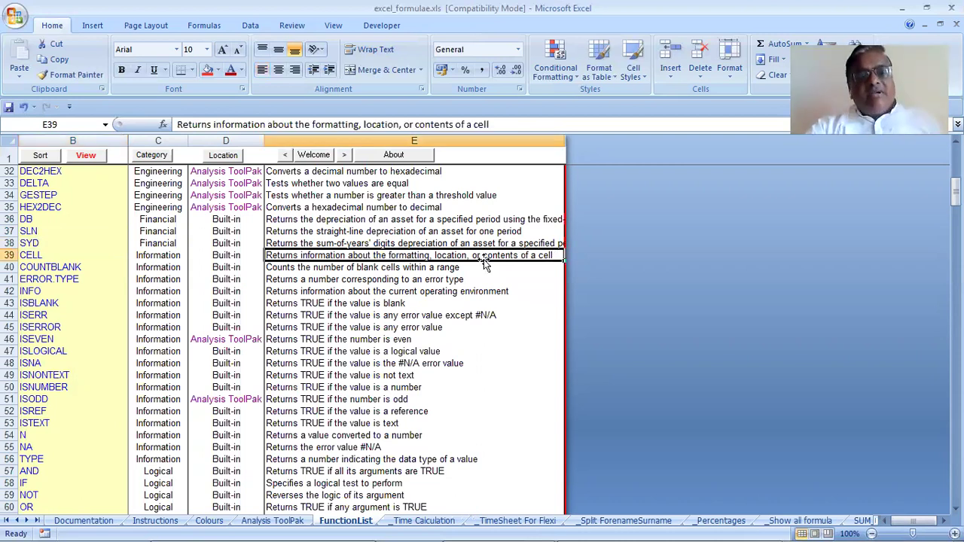
scroll(485, 264, "down", 2)
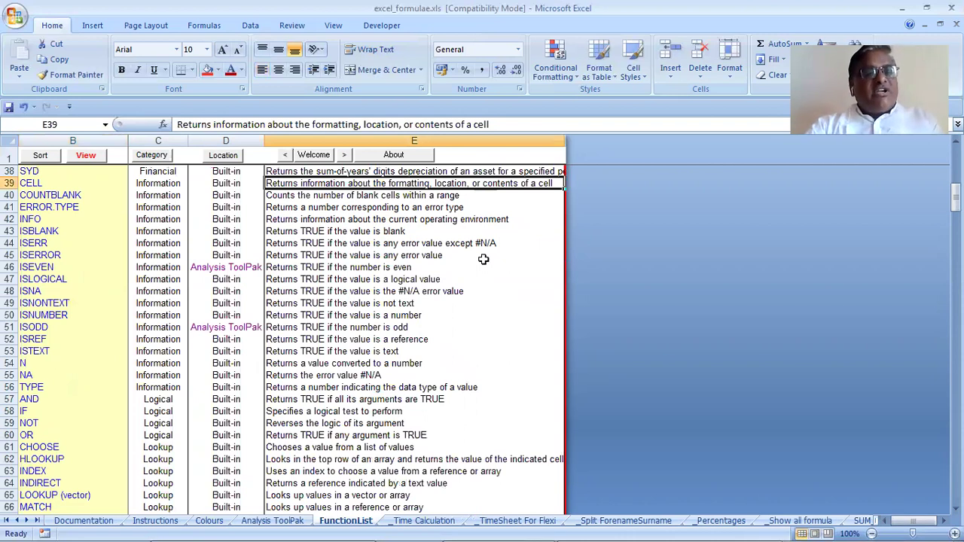
scroll(483, 259, "up", 12)
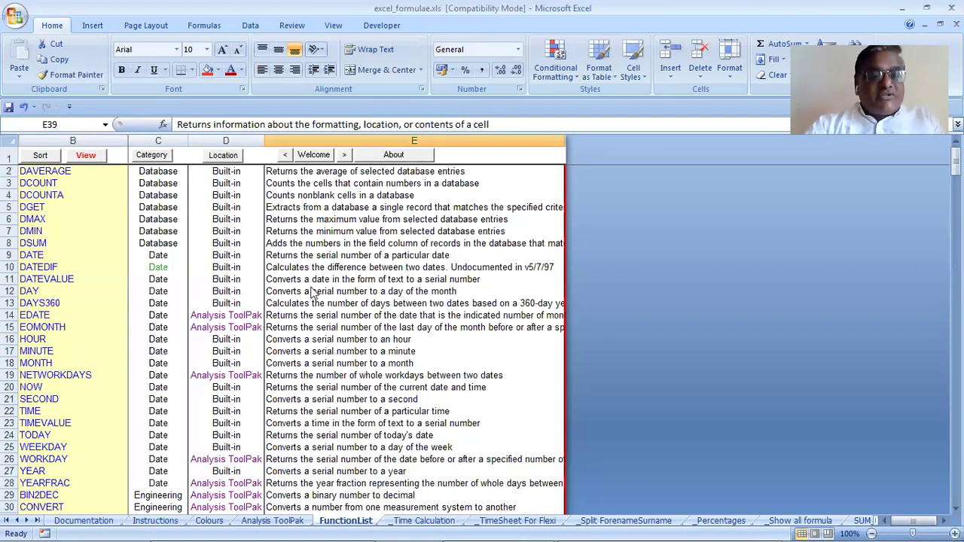
Step: Search the function list for fv and close the search
key("ctrl+f")
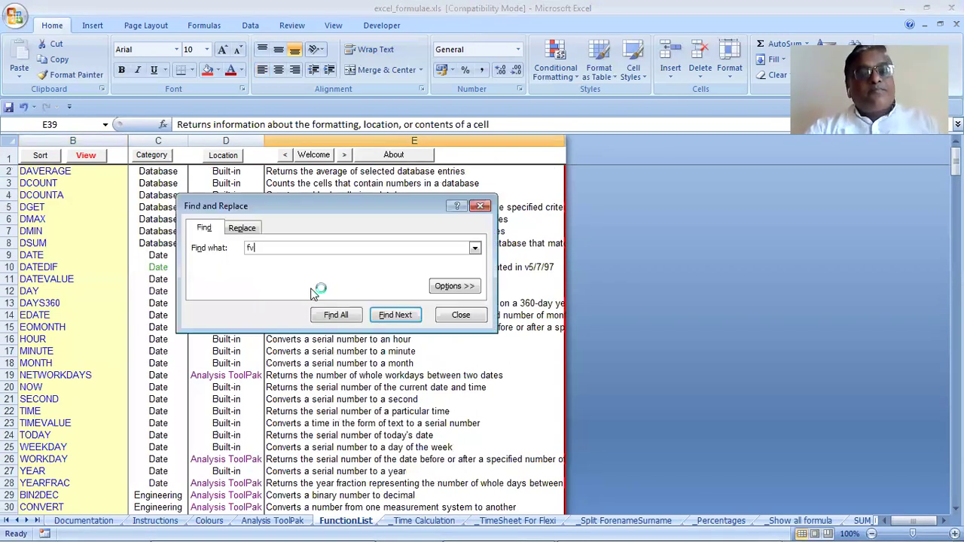
left_click(392, 316)
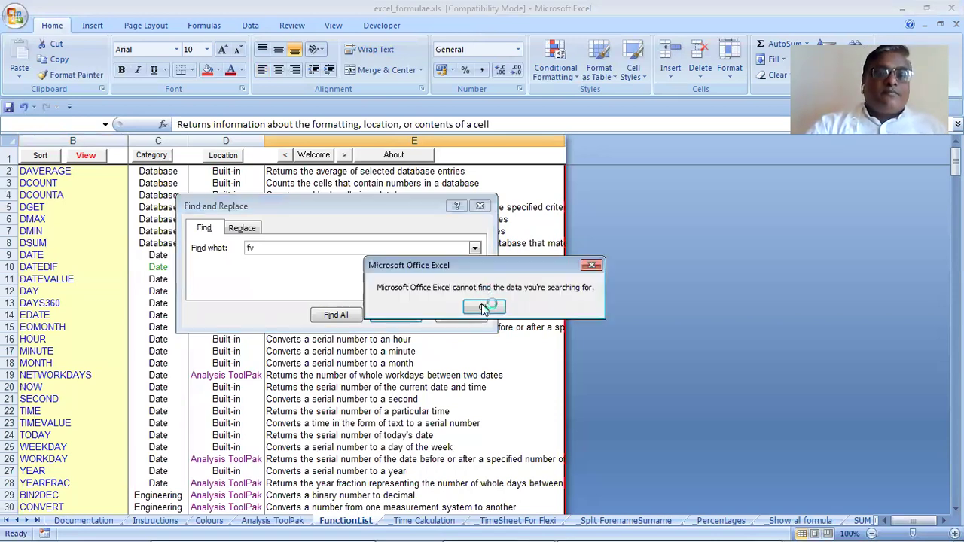
left_click(486, 305)
left_click(459, 313)
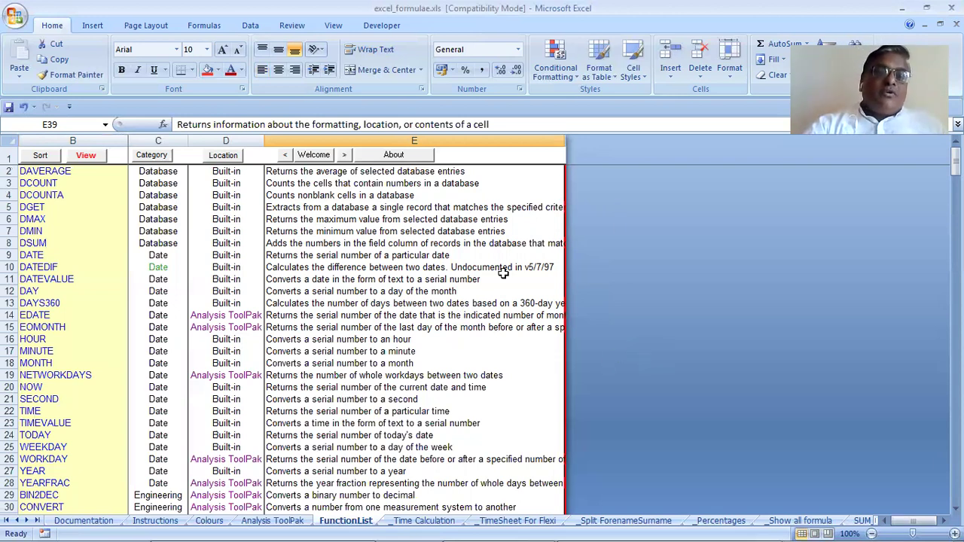
Step: Search Excel Help for fv() and open the FV function article
key("F1")
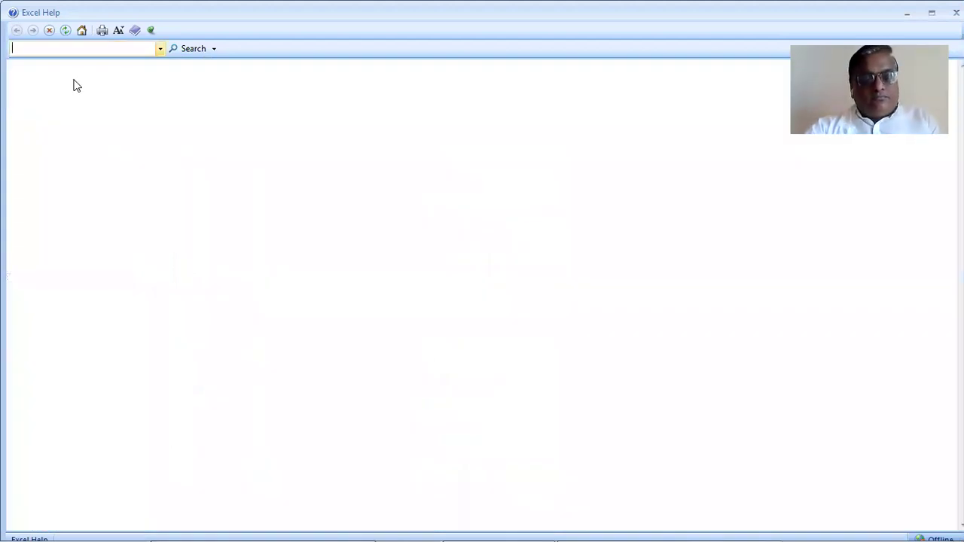
type("fv")
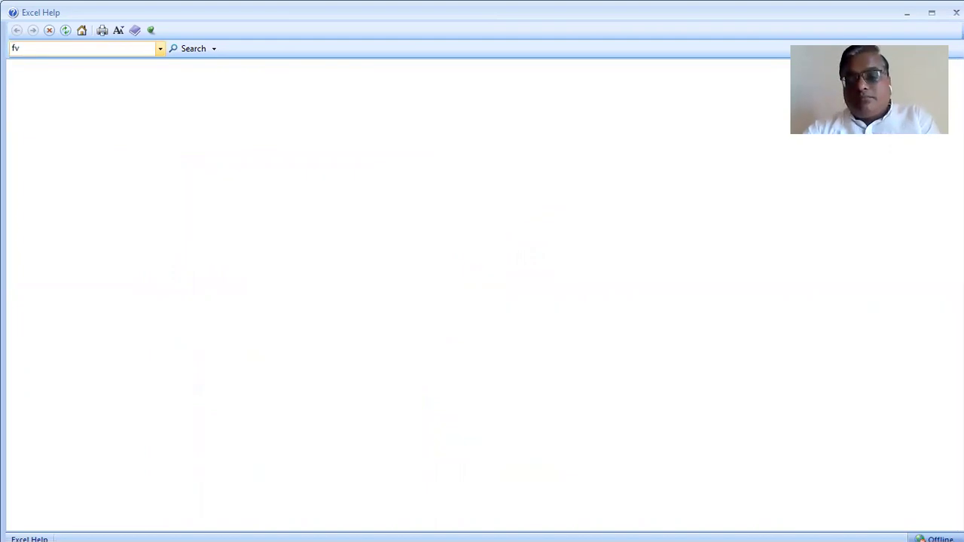
type("()")
key("Return")
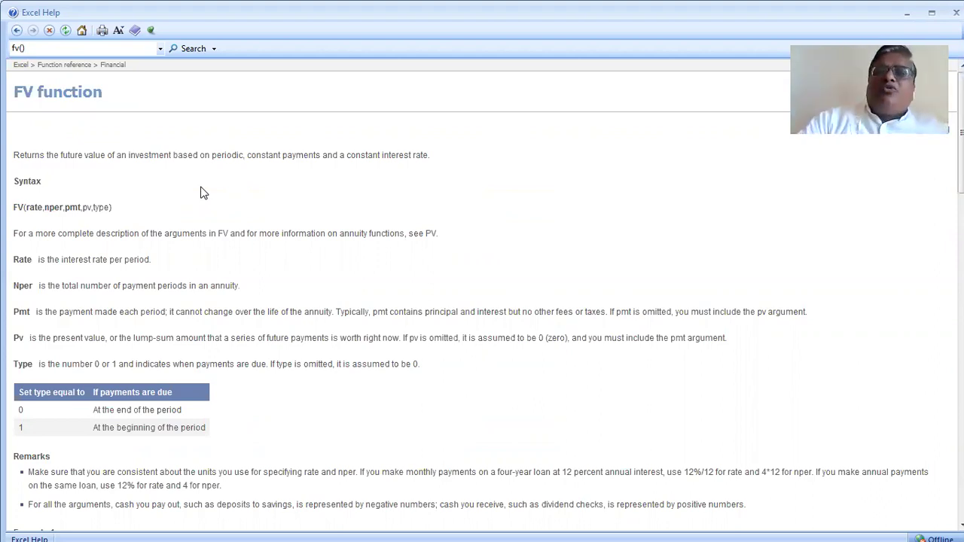
Step: Reposition the Help window and read the FV function's syntax, arguments and Example 1
double_click(845, 17)
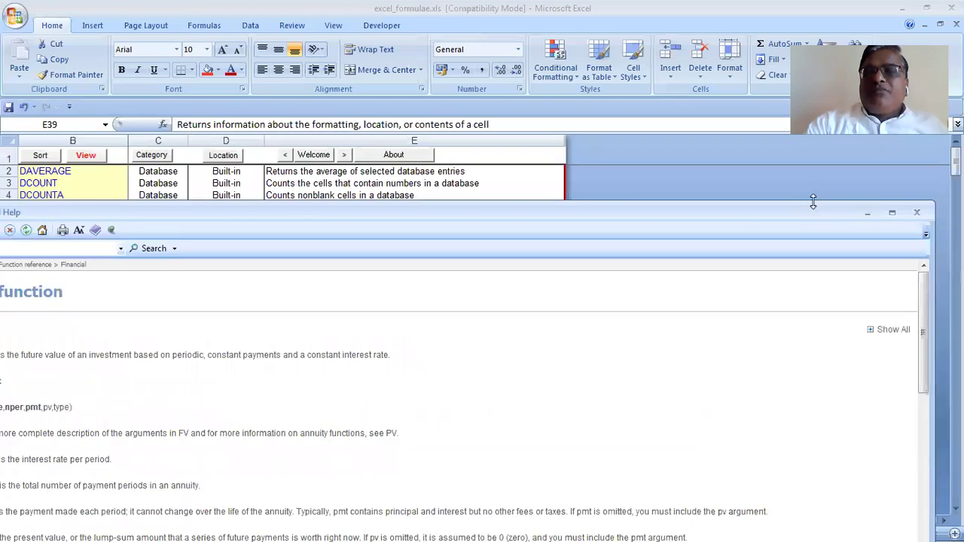
left_click_drag(781, 156, 788, 16)
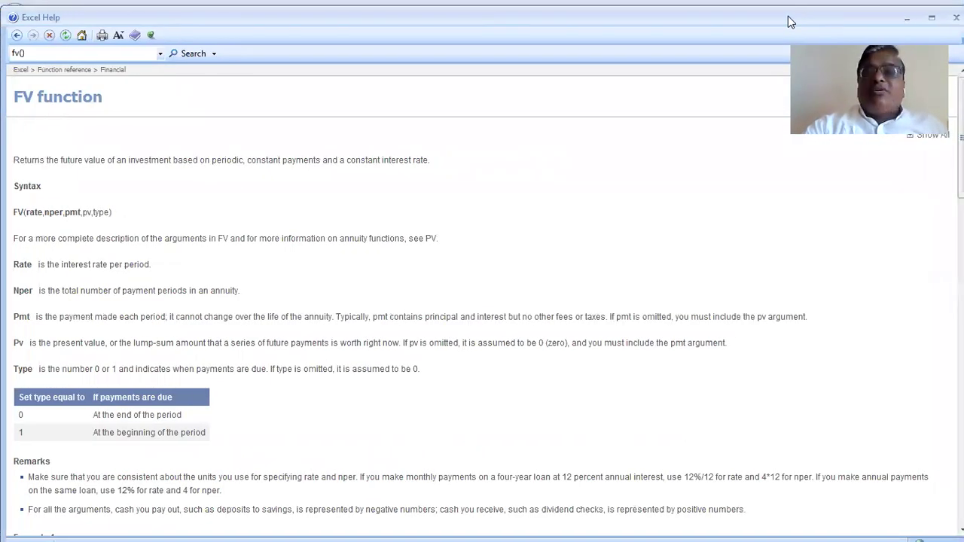
left_click_drag(789, 61, 783, 18)
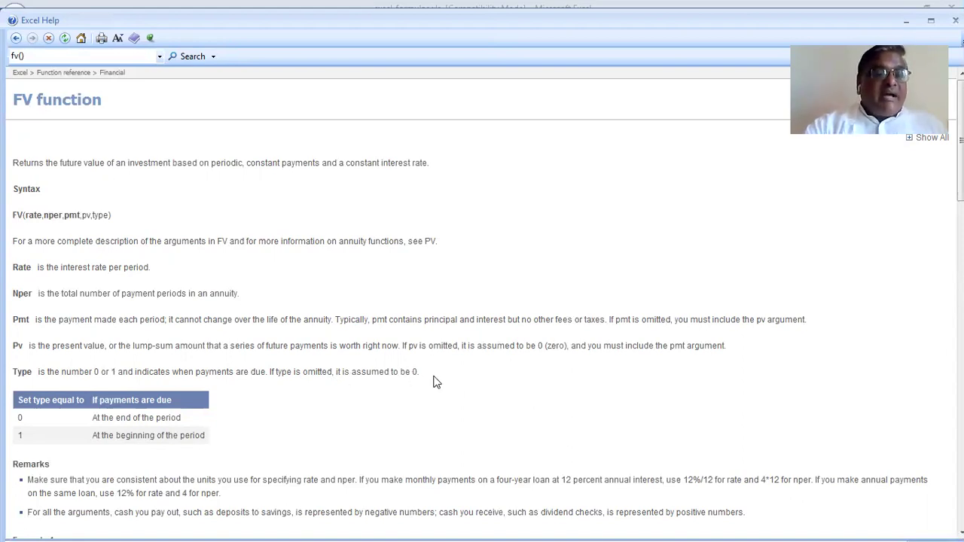
scroll(434, 382, "down", 5)
scroll(434, 382, "down", 1)
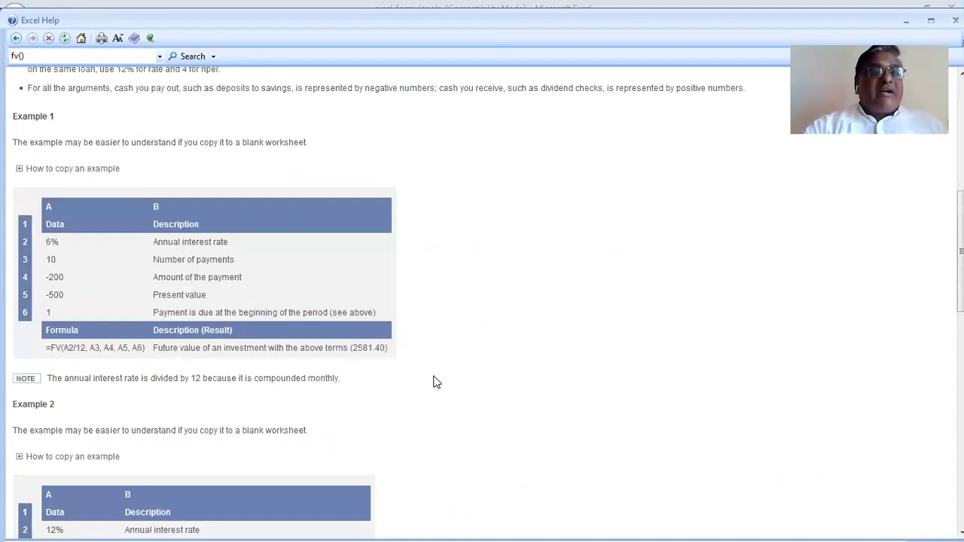
Step: Review the FV article's Example 1 and Example 2 data and formulas alongside its payment type table and remarks
scroll(435, 382, "up", 1)
scroll(434, 381, "down", 1)
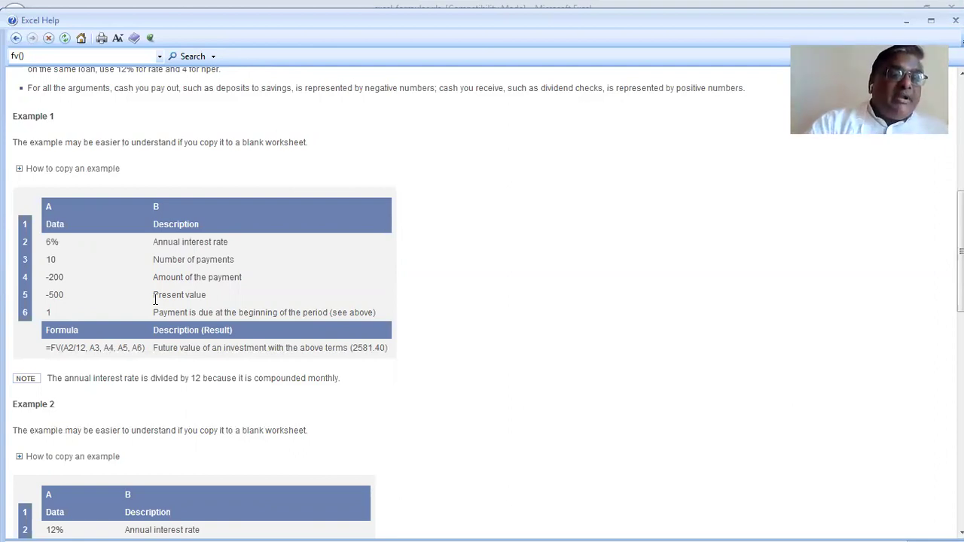
scroll(157, 303, "down", 2)
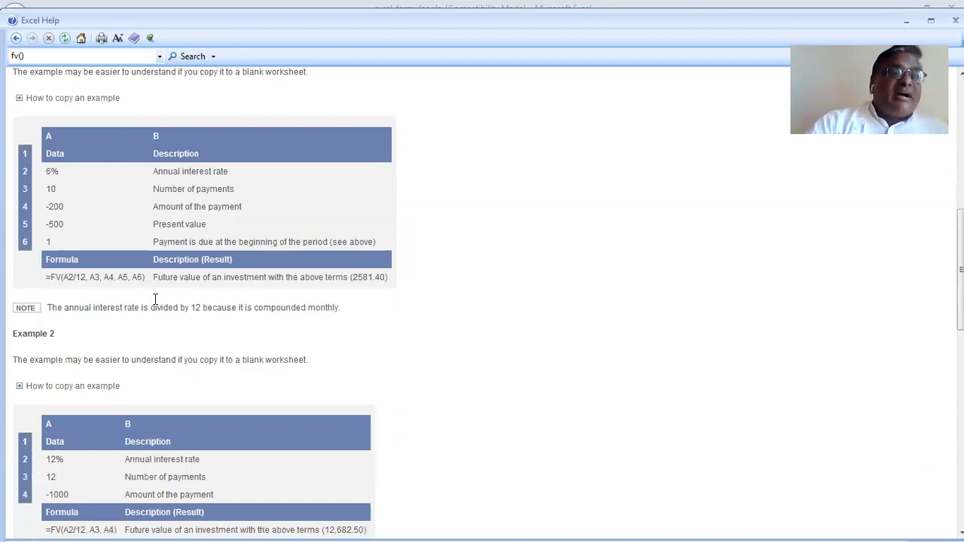
scroll(155, 303, "up", 2)
scroll(157, 303, "up", 3)
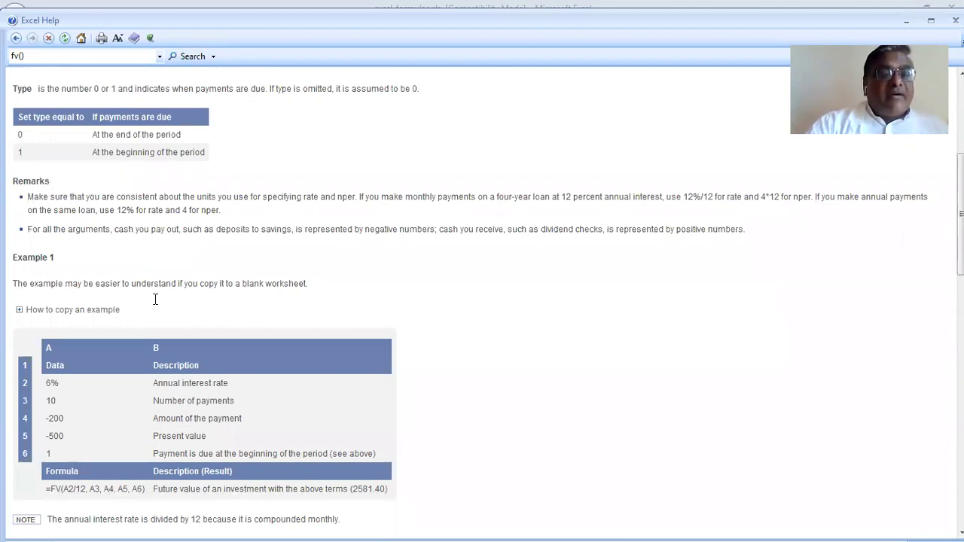
scroll(154, 300, "down", 6)
scroll(156, 303, "down", 7)
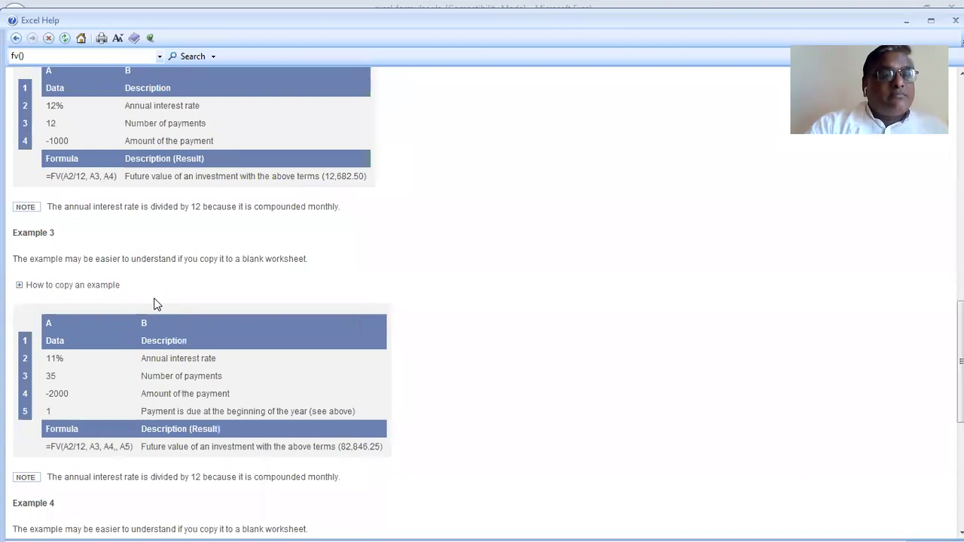
Step: Check Example 3's copying instructions in the FV article, collapse them, and highlight the example's future value result
scroll(156, 302, "down", 2)
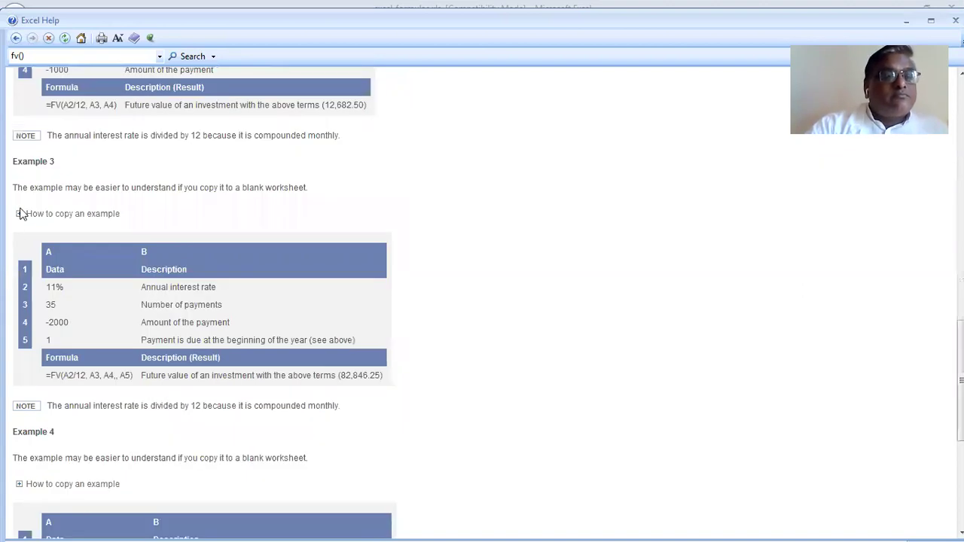
left_click(73, 214)
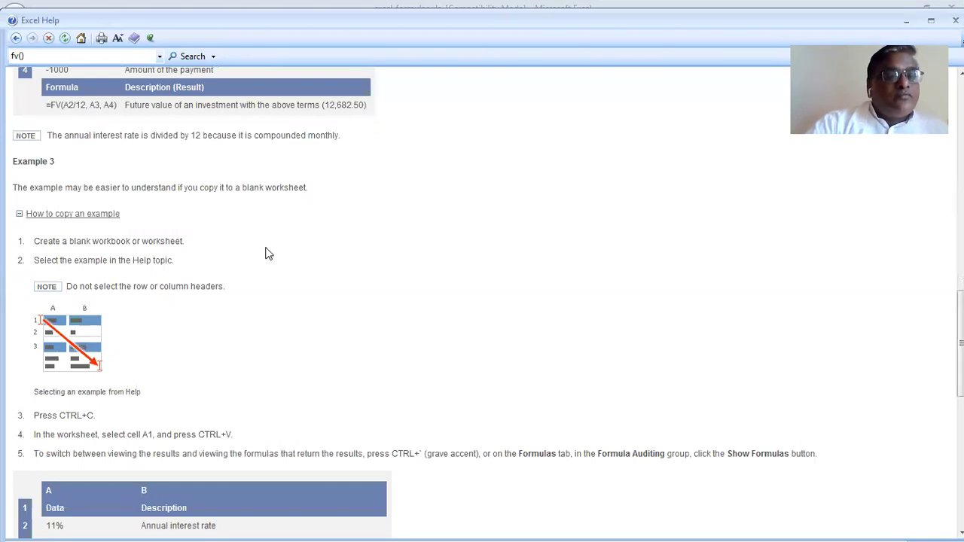
key("Return")
scroll(269, 253, "down", 3)
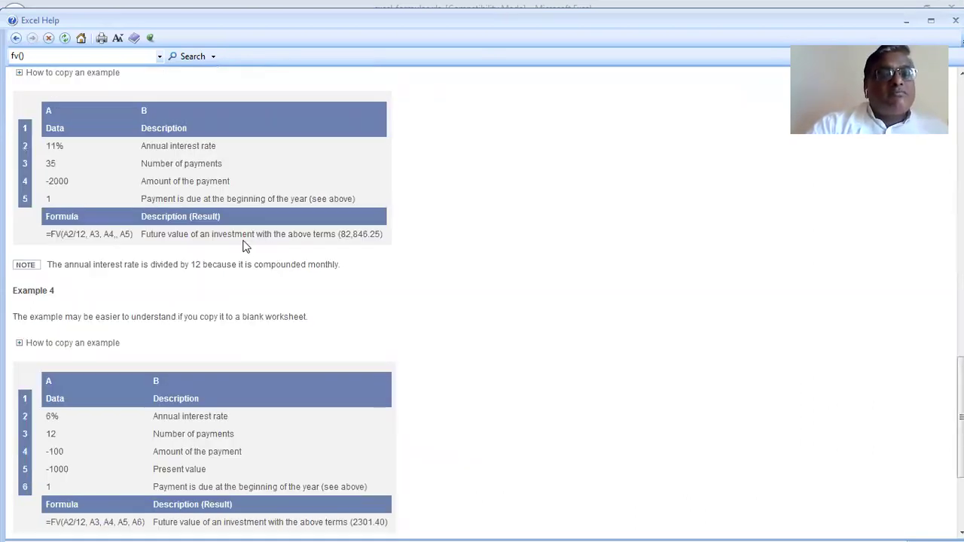
scroll(47, 233, "up", 2)
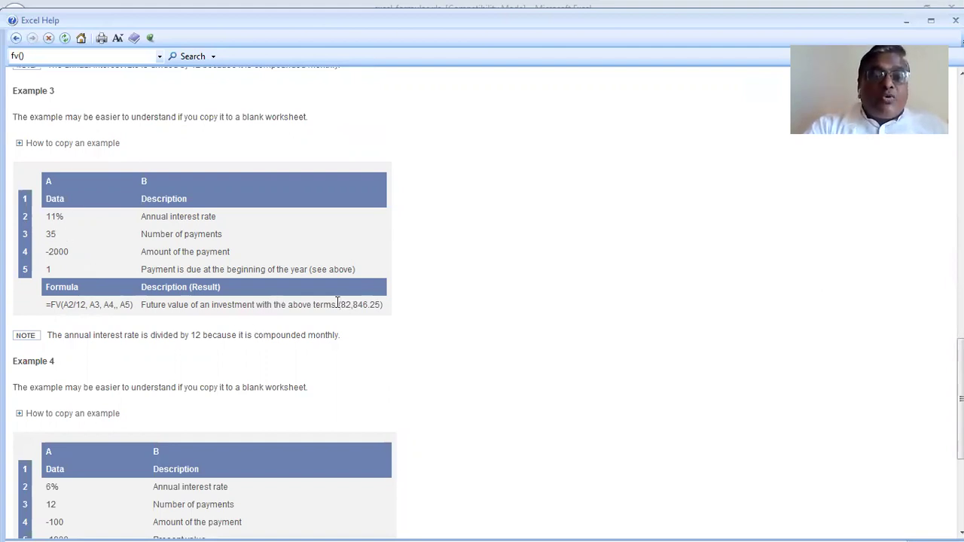
left_click_drag(340, 304, 384, 309)
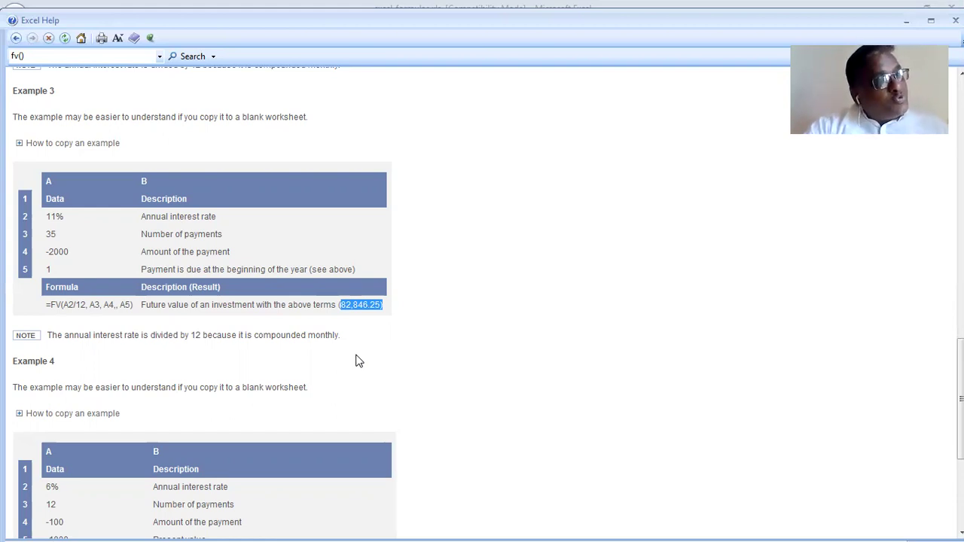
Step: Open the related PMT function article and read its syntax, arguments, remarks and Example 1
key("Home")
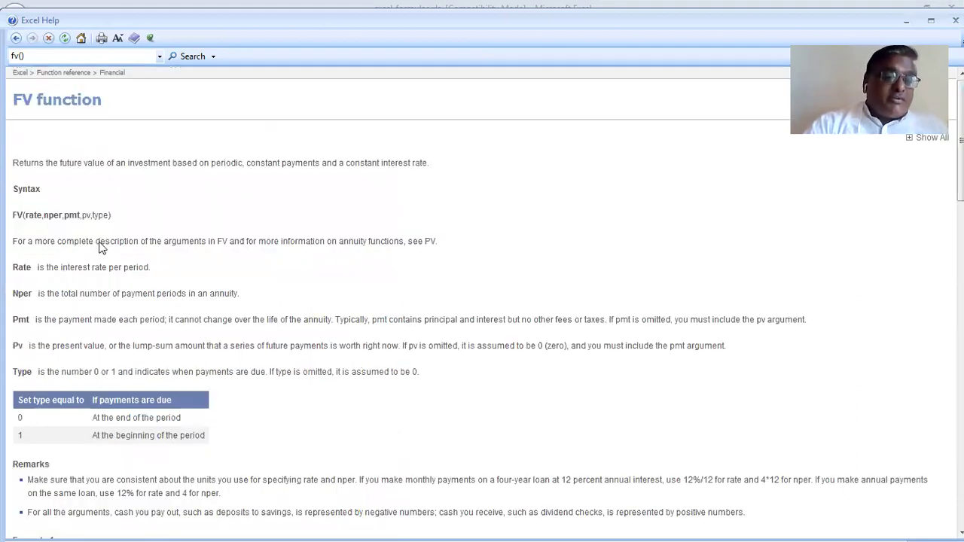
key("End")
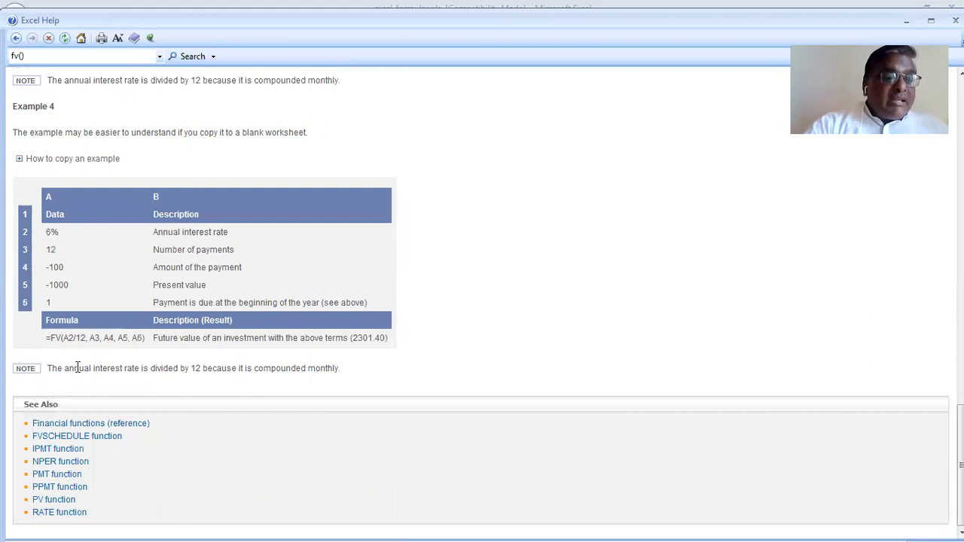
left_click(56, 473)
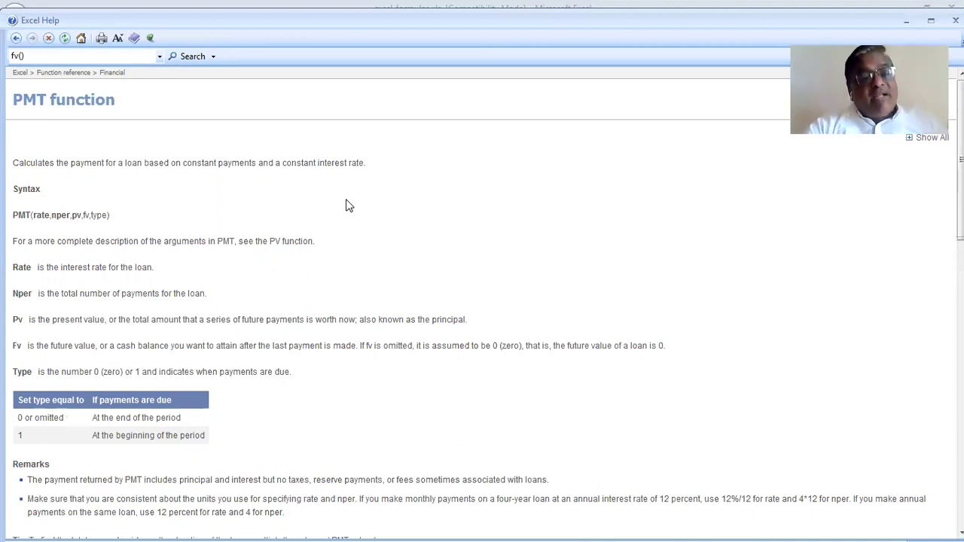
scroll(349, 206, "down", 1)
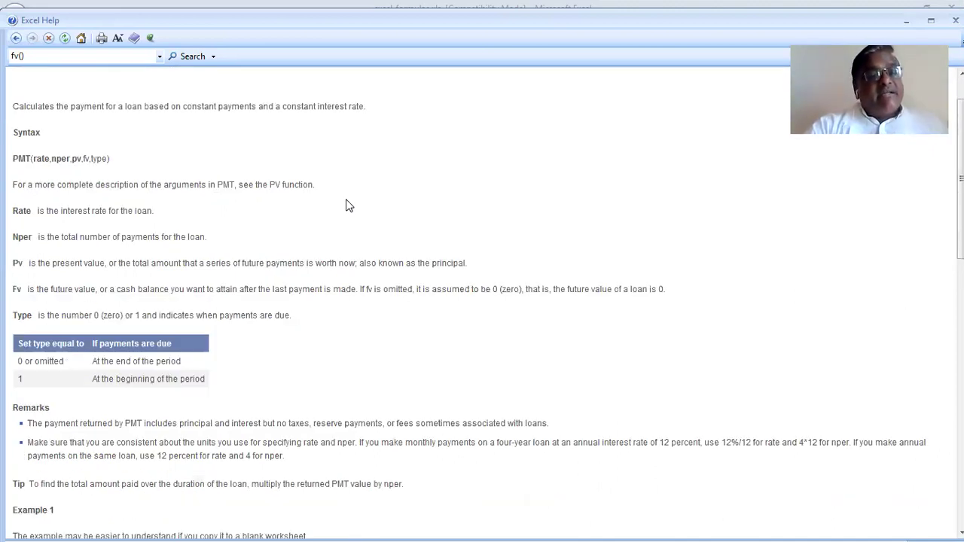
scroll(349, 206, "down", 6)
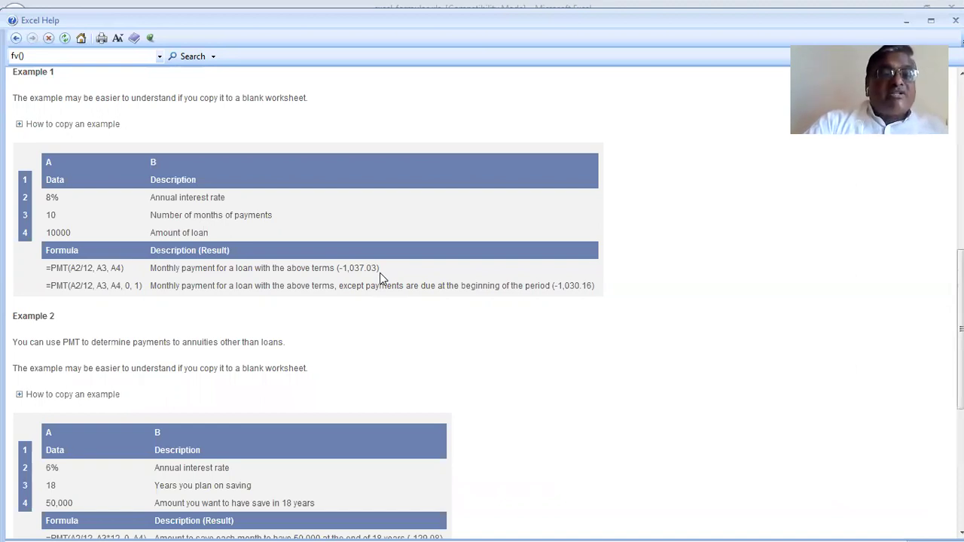
scroll(380, 279, "up", 2)
scroll(381, 278, "up", 12)
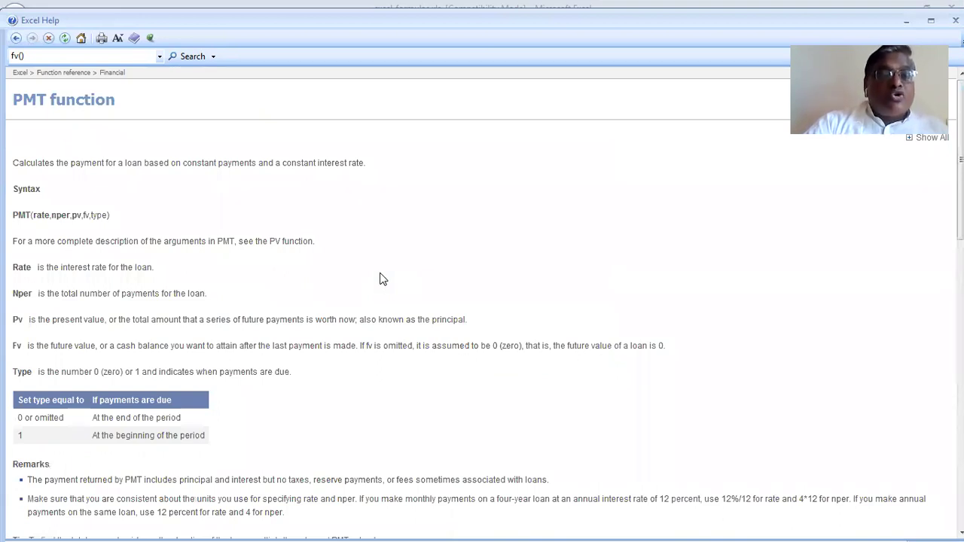
scroll(380, 279, "down", 12)
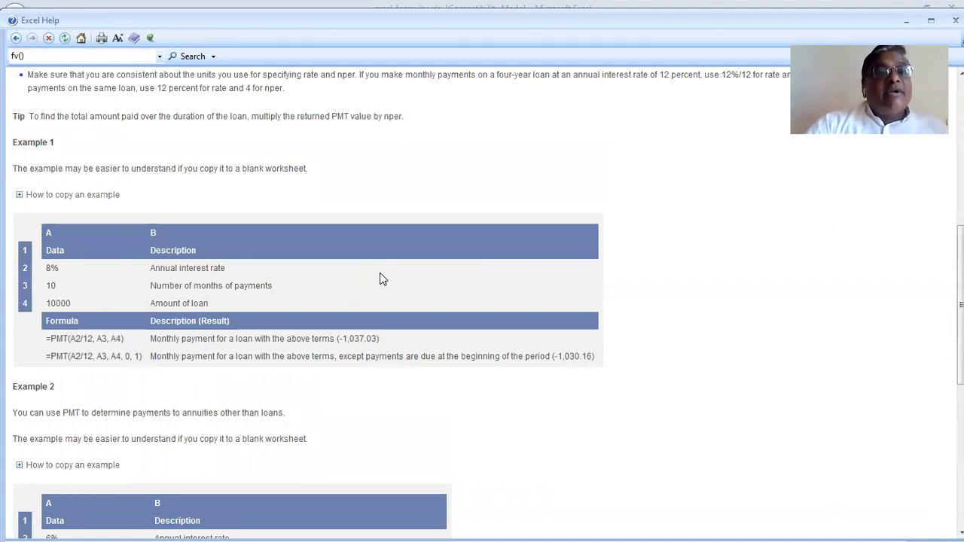
scroll(379, 274, "up", 12)
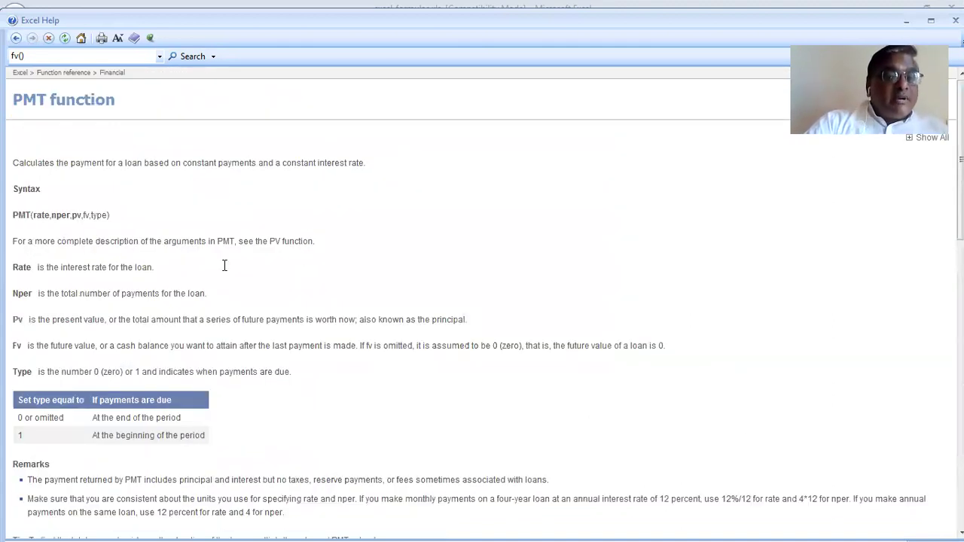
Step: Open the NPER function article from the PMT article's related topics and read its syntax and example
scroll(224, 265, "down", 20)
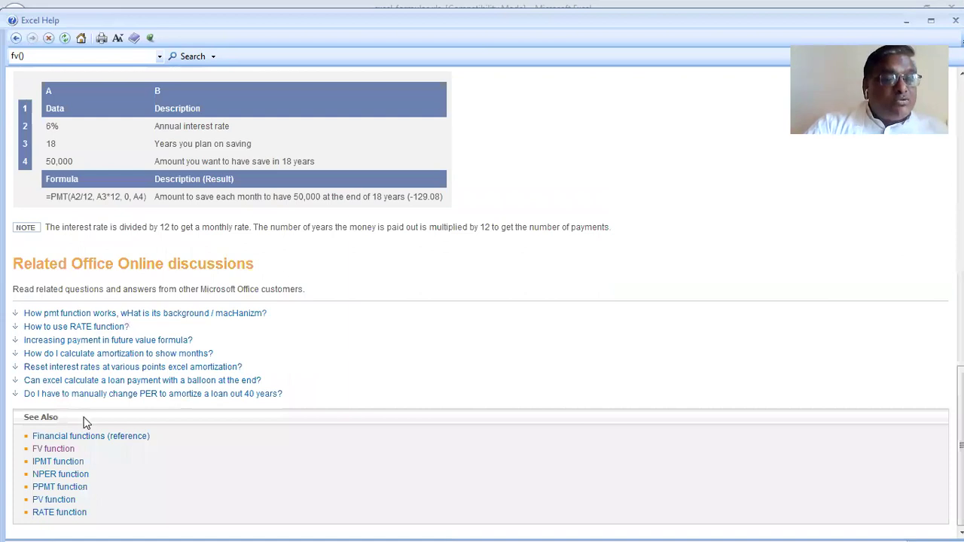
left_click(73, 477)
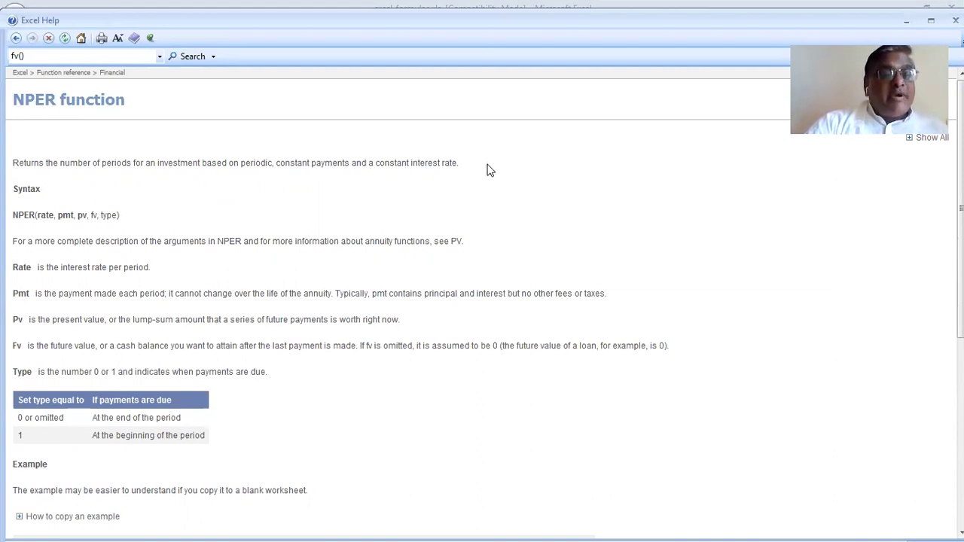
scroll(487, 169, "down", 5)
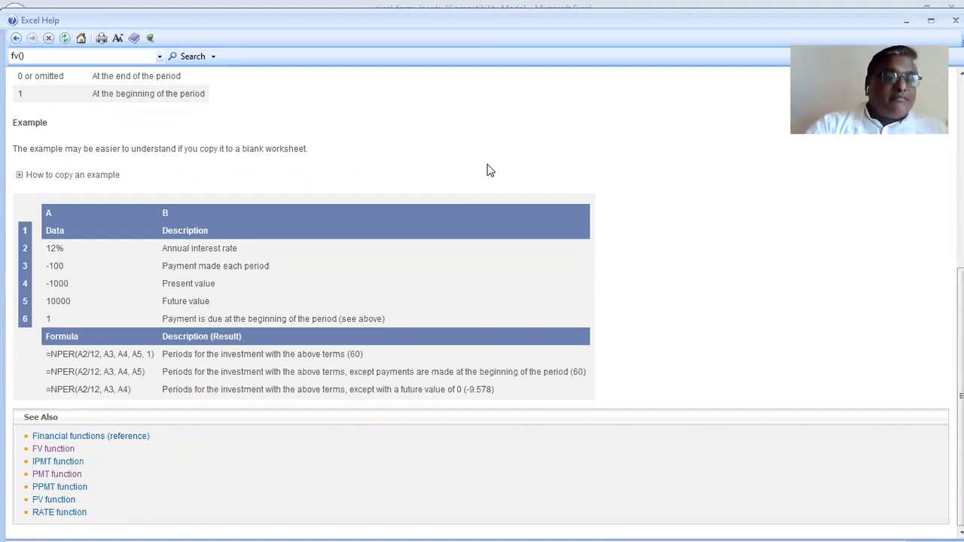
Step: Open the related RATE function article and read its arguments, guess notes, remark and loan example
left_click(52, 513)
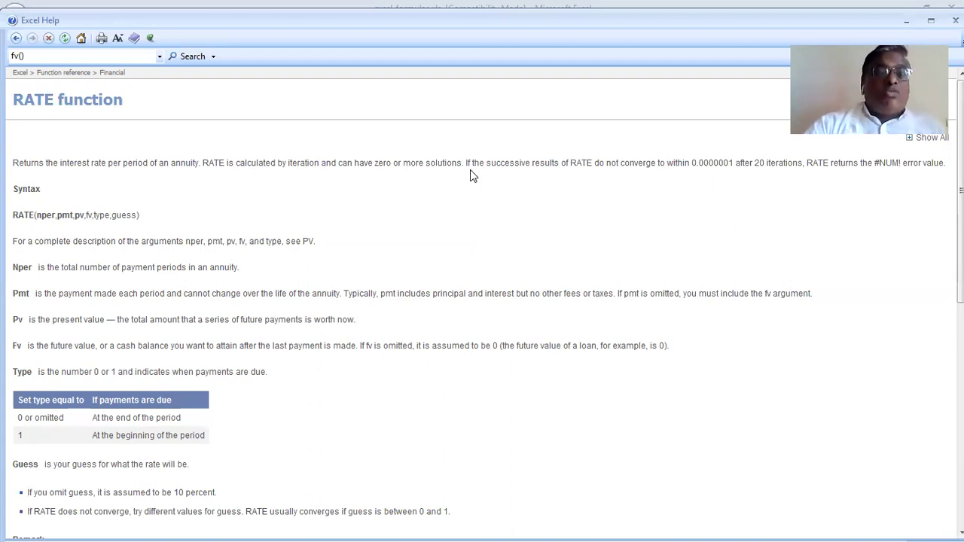
scroll(473, 176, "down", 2)
scroll(472, 176, "down", 4)
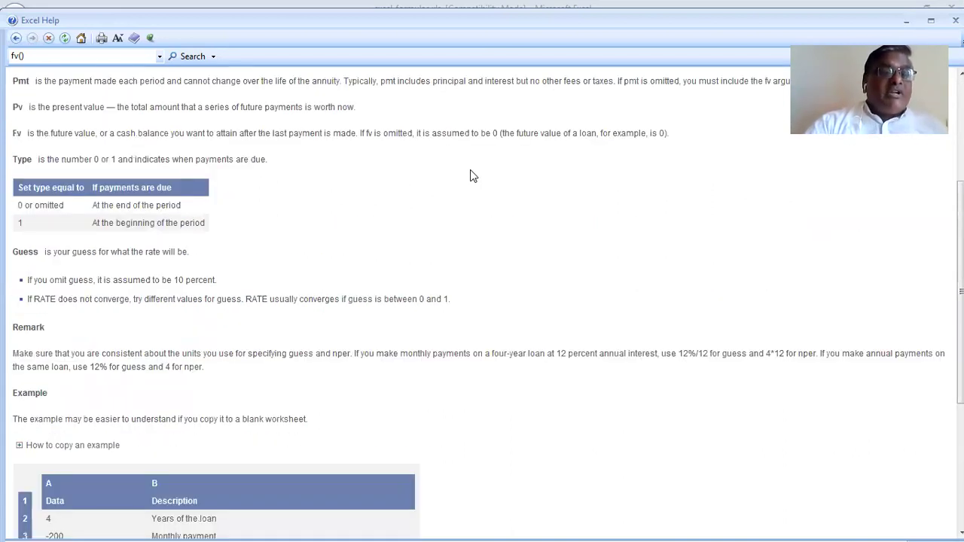
scroll(470, 171, "down", 7)
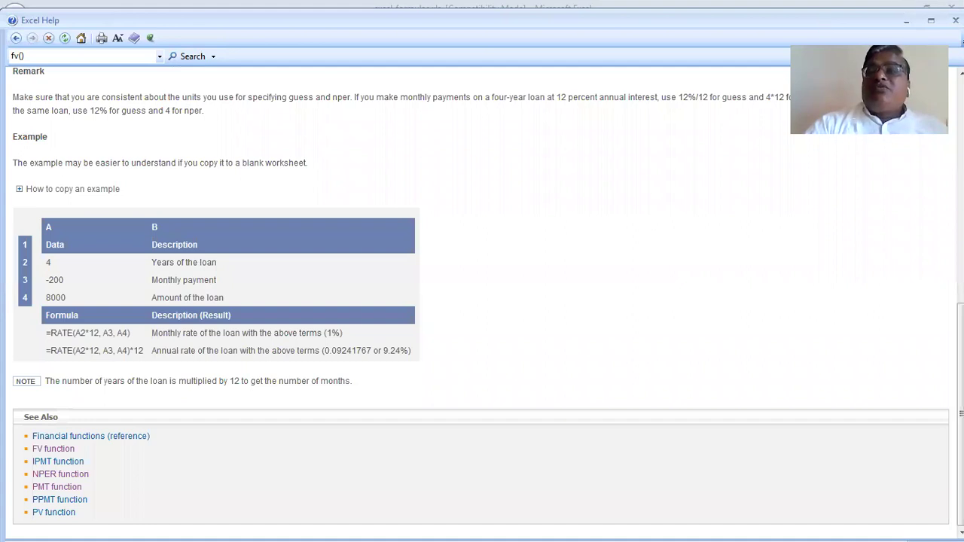
Step: Close Excel Help and browse the FunctionList sheet from the Information functions through to the Text functions
left_click(955, 21)
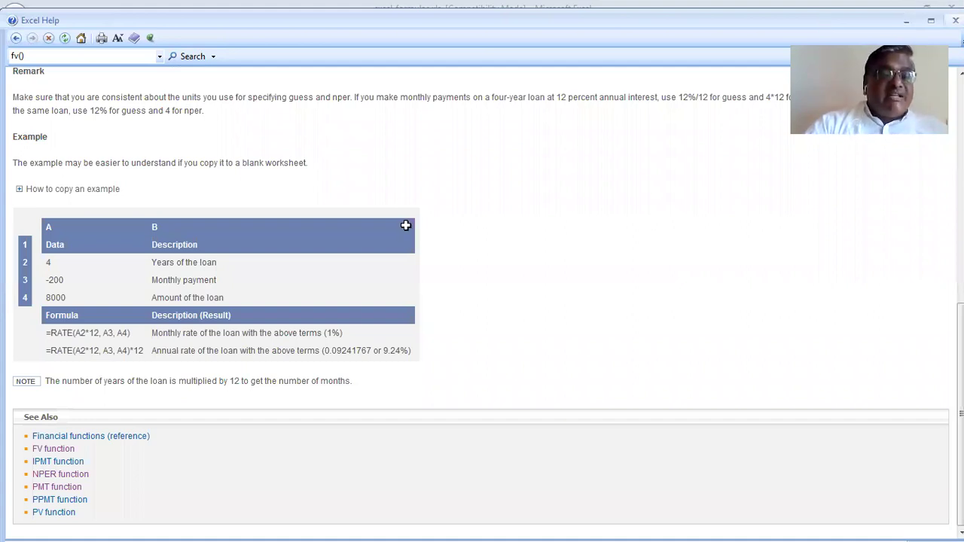
scroll(406, 225, "down", 6)
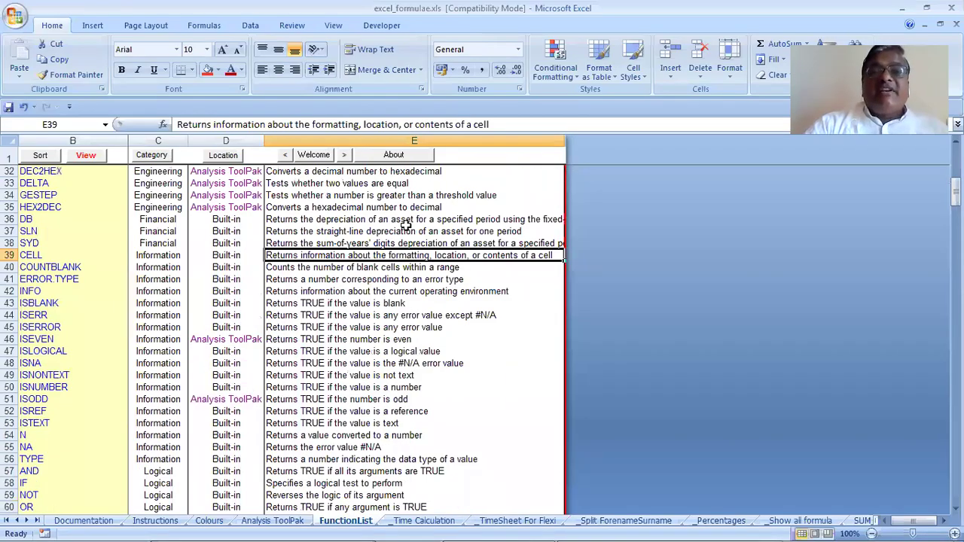
scroll(406, 224, "down", 9)
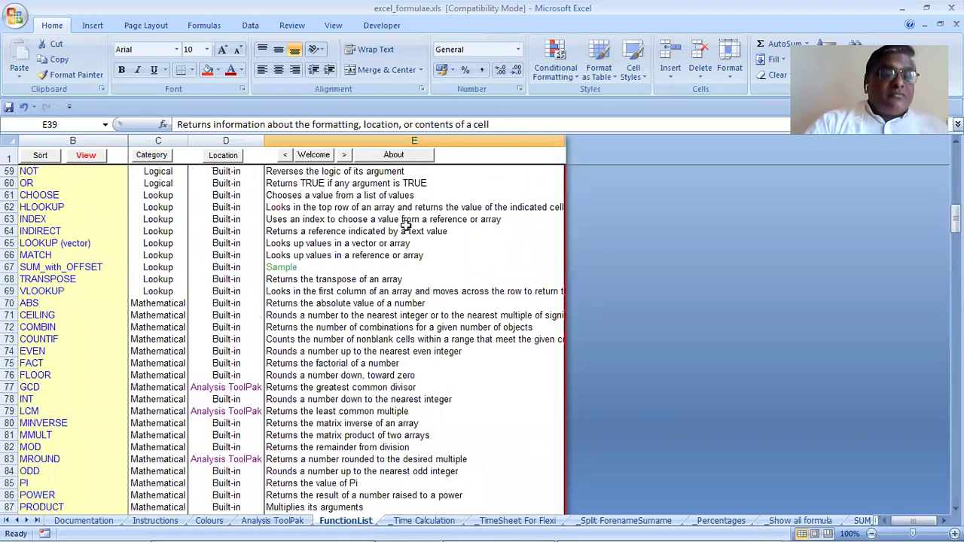
scroll(406, 224, "down", 6)
scroll(406, 224, "down", 12)
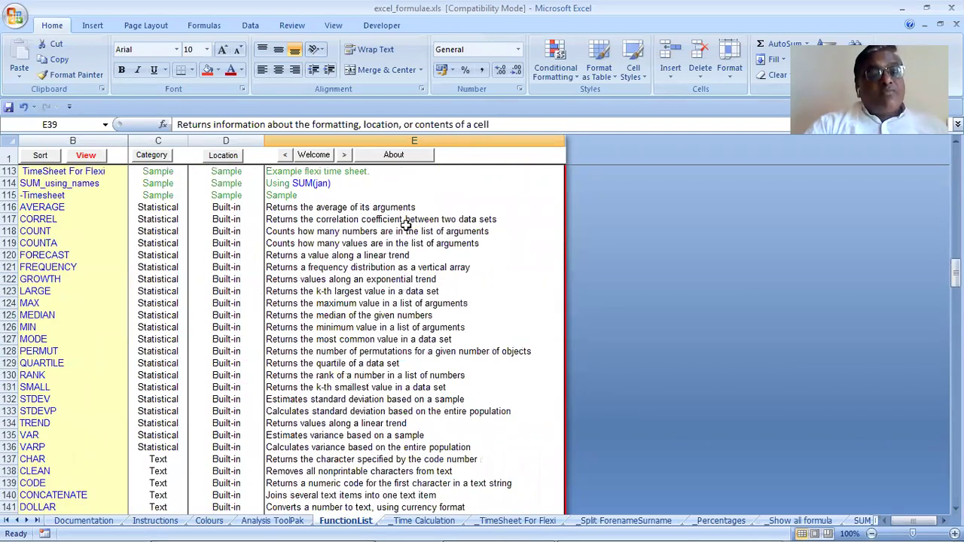
scroll(405, 224, "down", 8)
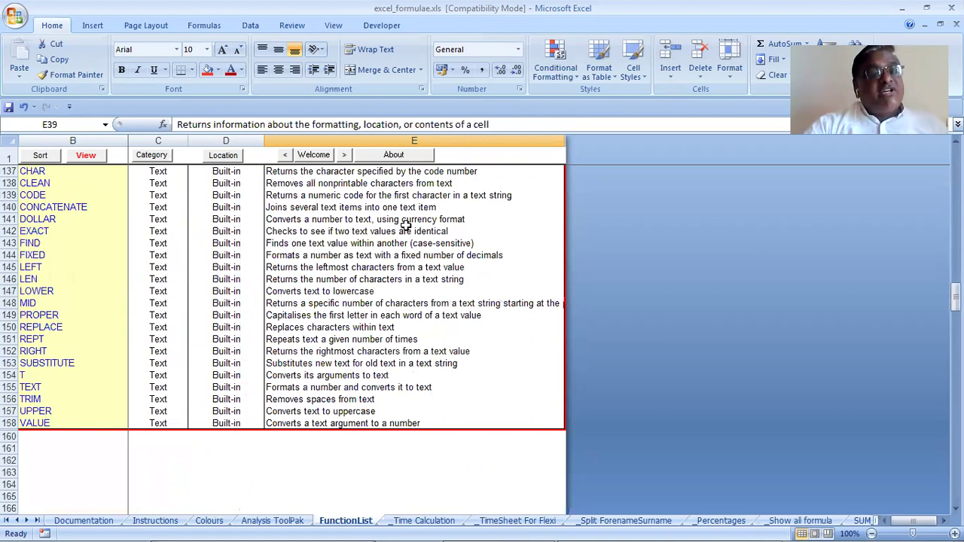
scroll(406, 224, "up", 2)
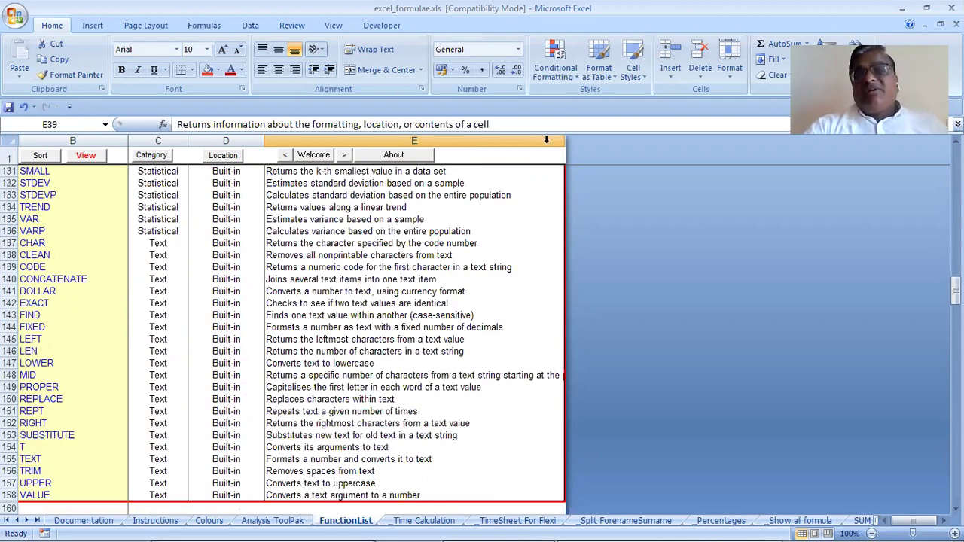